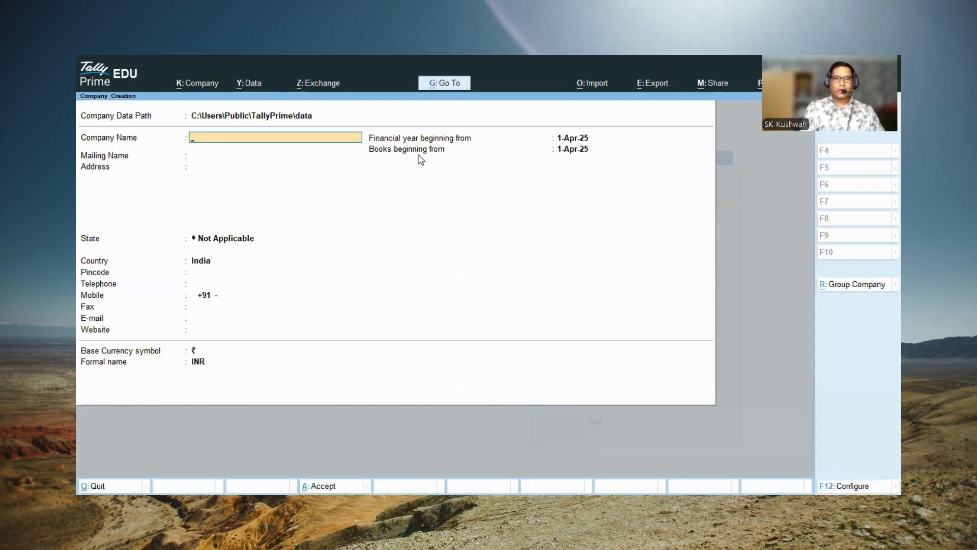
# Step: Enter Maheshwari Electricals Ltd. as the company name and keep the same text as the mailing name
pyautogui.write('M')
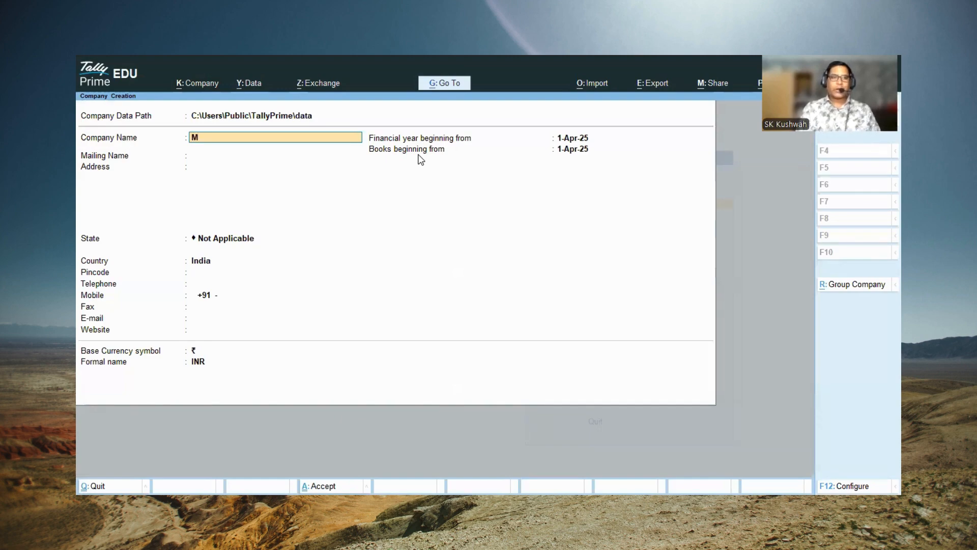
pyautogui.write('aheshwa')
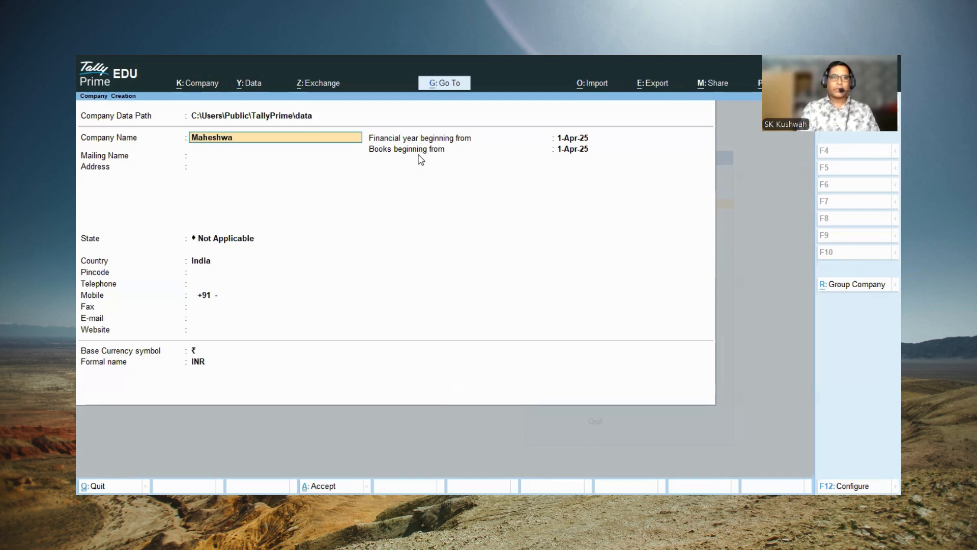
pyautogui.write('ri Elect')
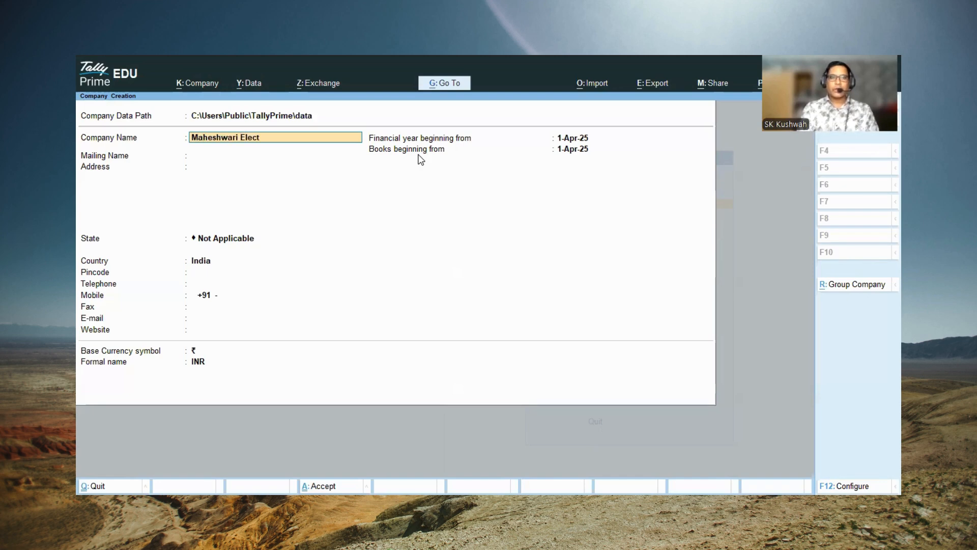
pyautogui.write('rica')
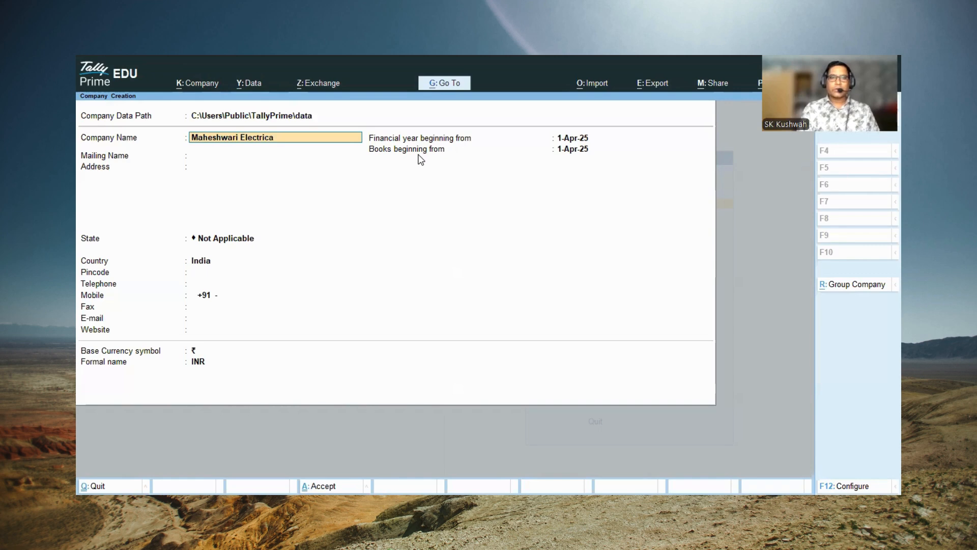
pyautogui.write('lks')
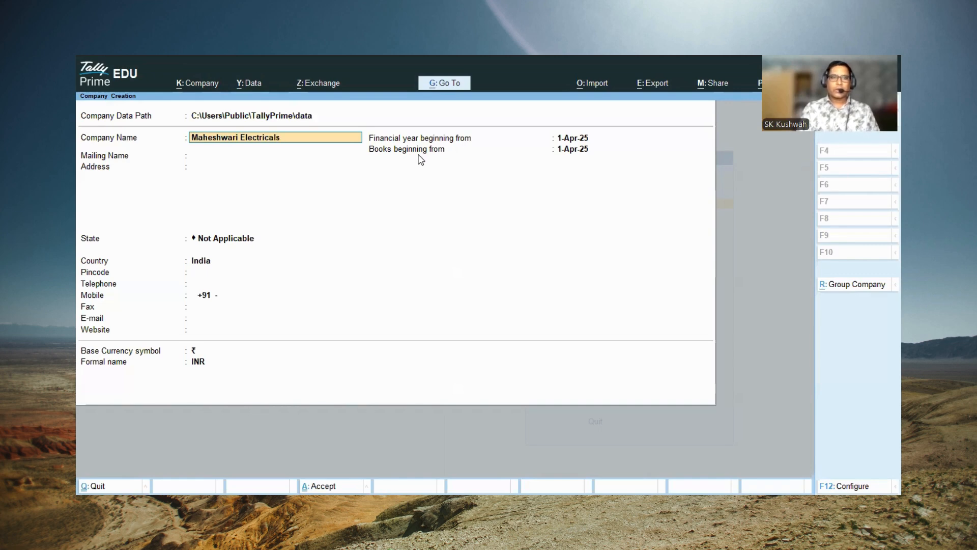
pyautogui.write(' Ltd.')
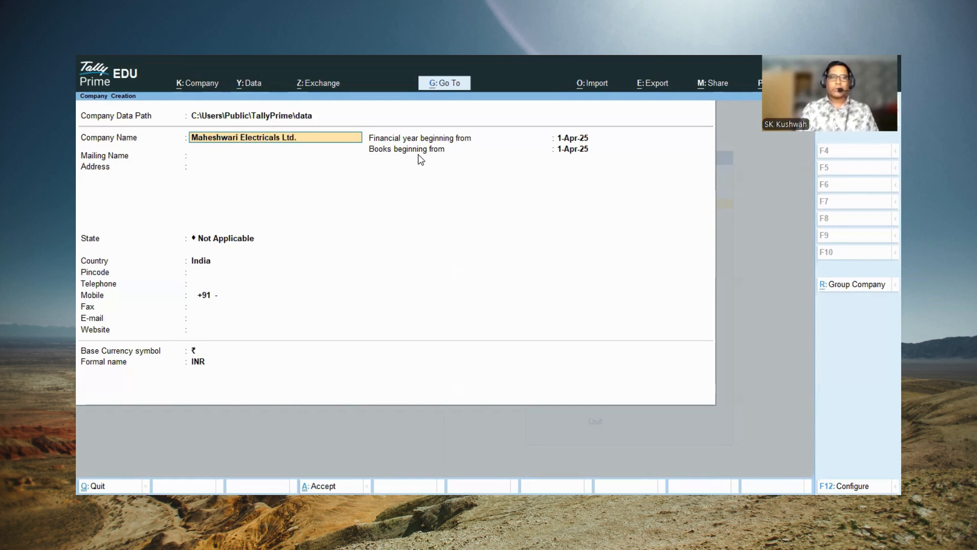
pyautogui.press('Return')
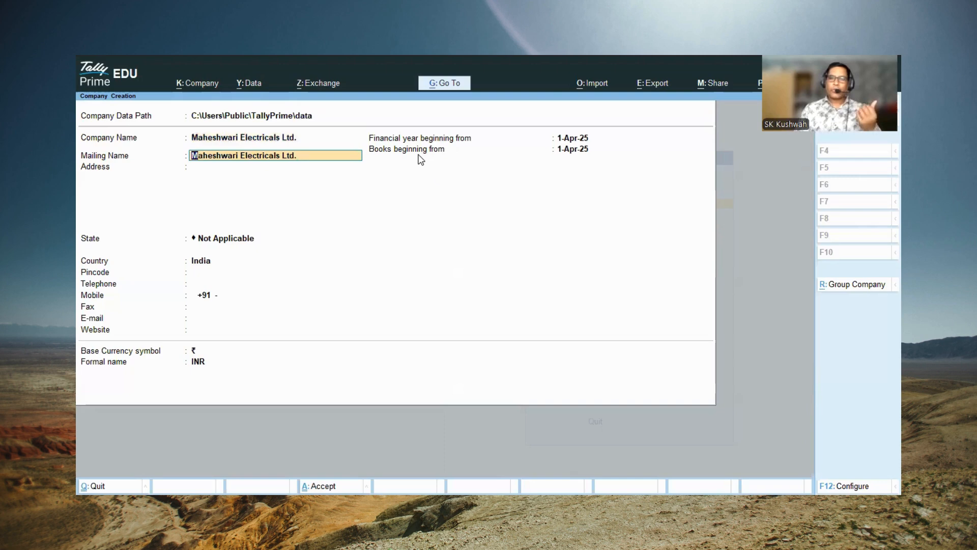
pyautogui.press('Return')
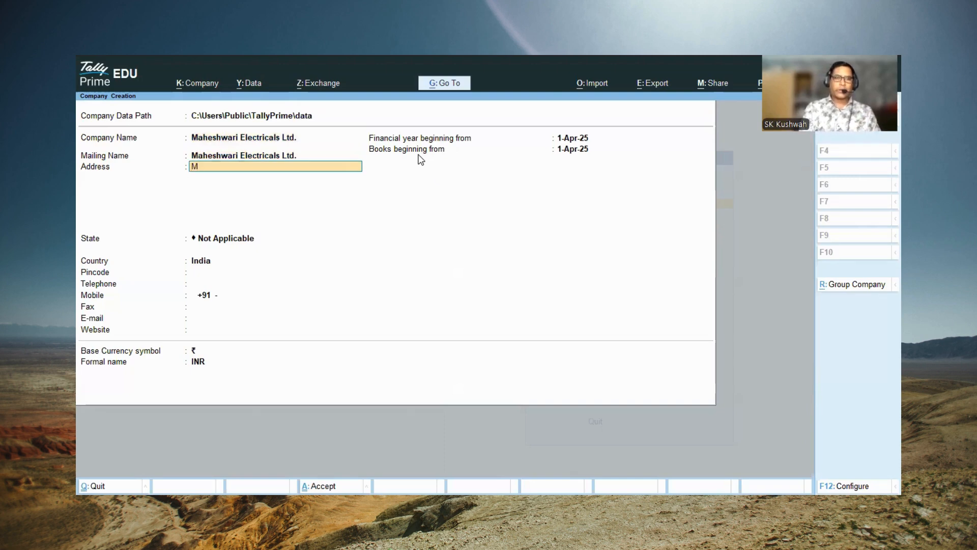
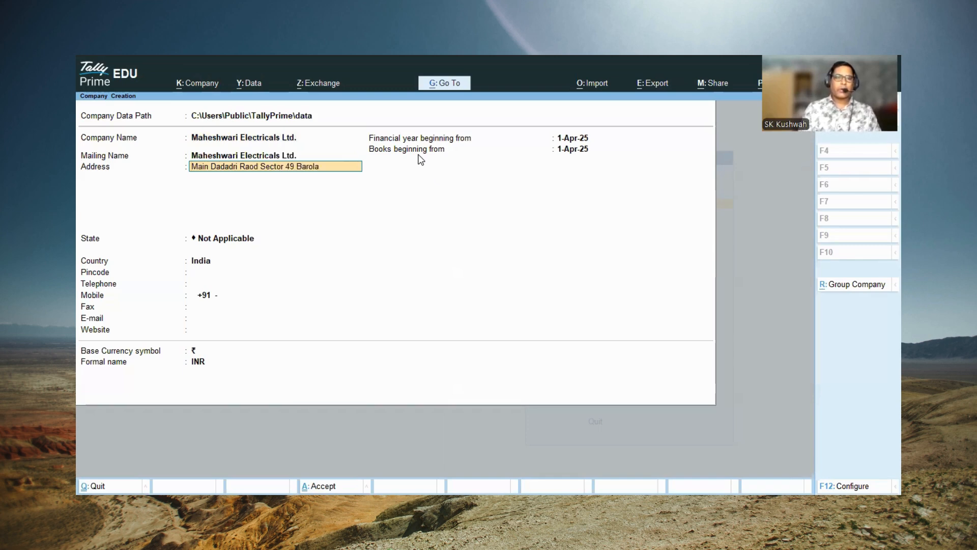
# Step: Fill in the company's postal address on two lines, with the street and locality first and the district second
pyautogui.press('Return')
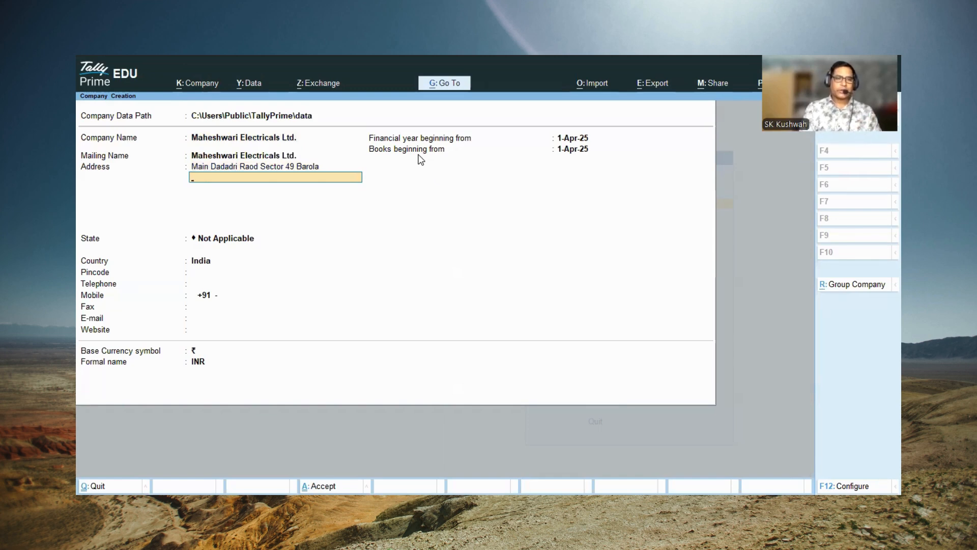
pyautogui.write('Distt,.')
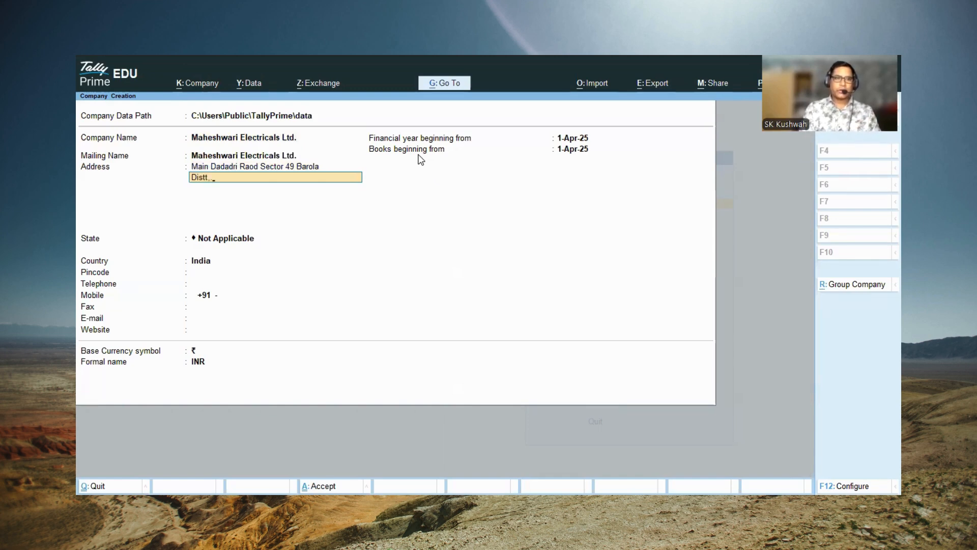
pyautogui.write(' G.B. Nagar')
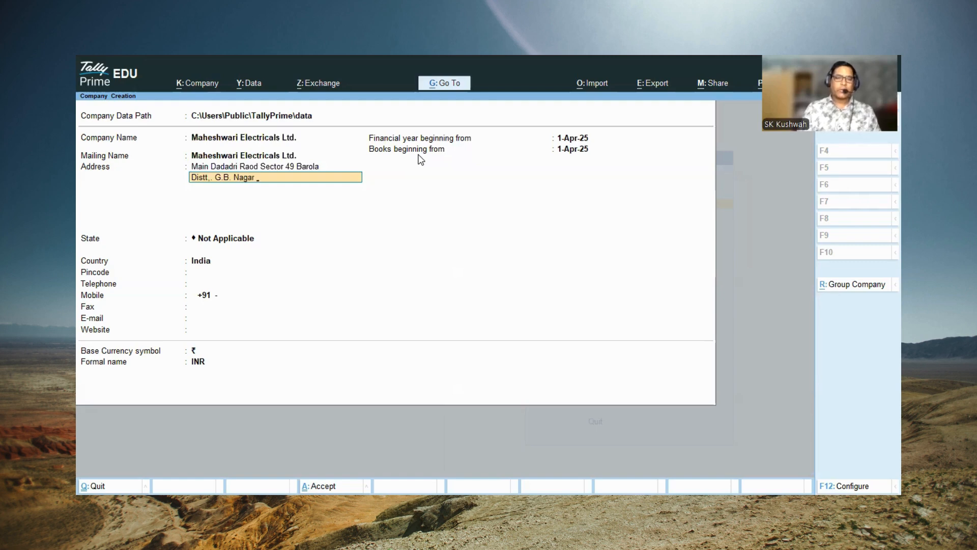
pyautogui.press('Return')
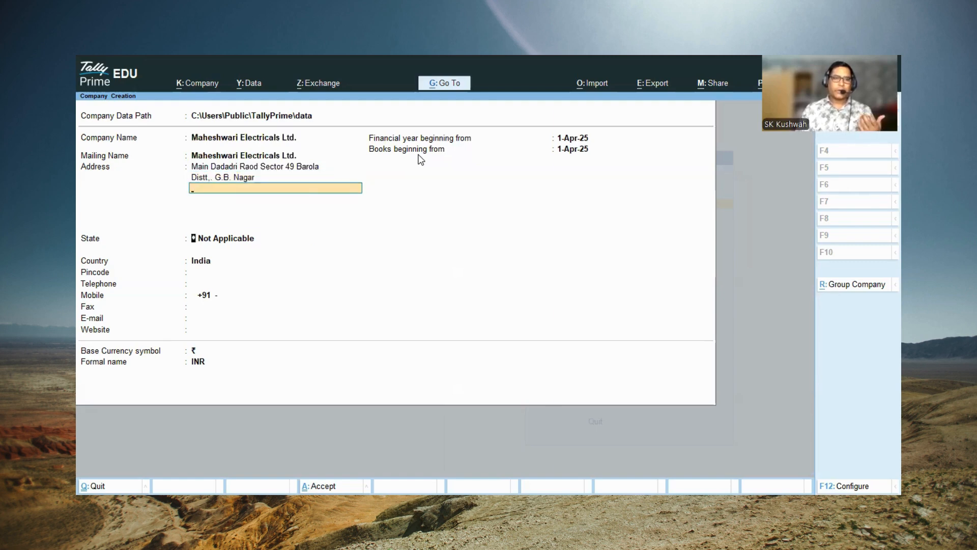
pyautogui.press('Return')
# Step: Set the company's state to Uttar Pradesh and enter its postal pincode
pyautogui.write('U')
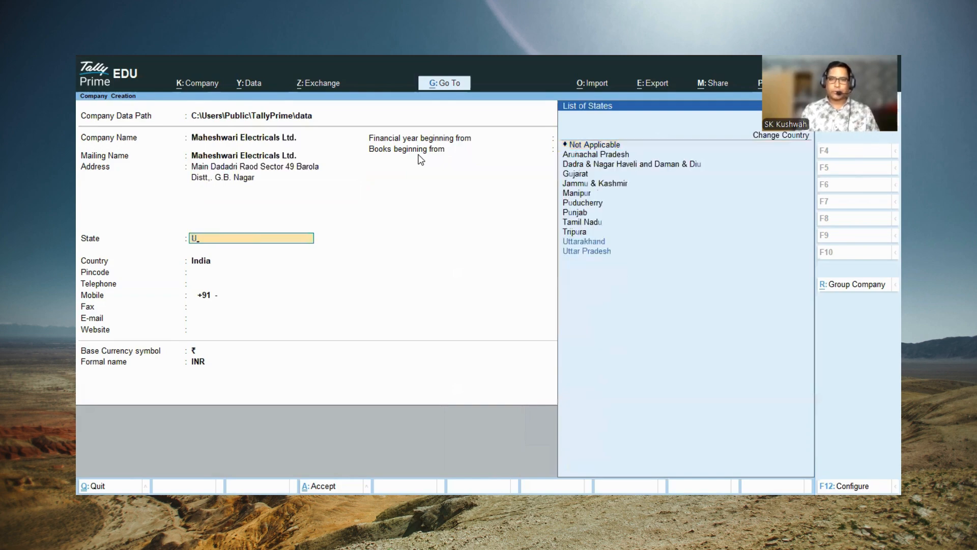
pyautogui.press('Down')
pyautogui.press('Return')
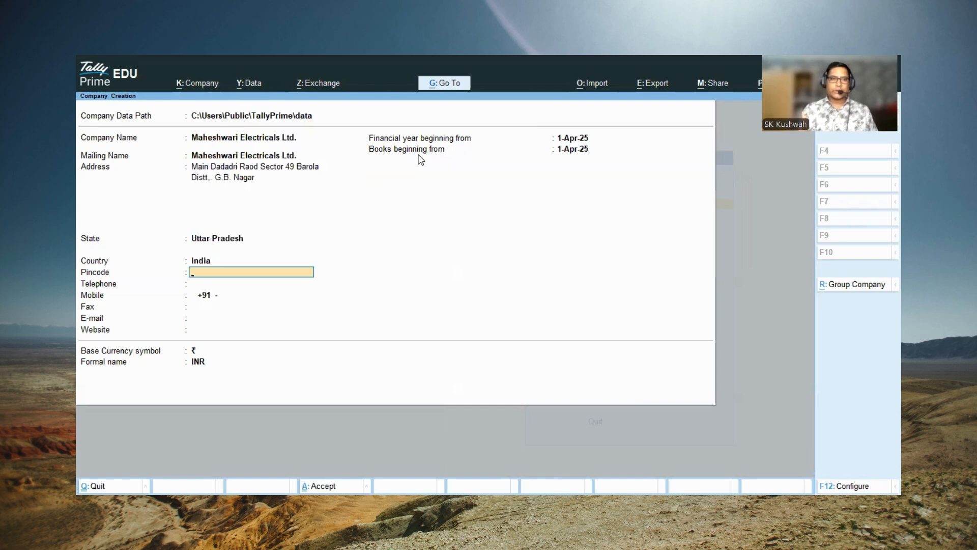
pyautogui.write('2013')
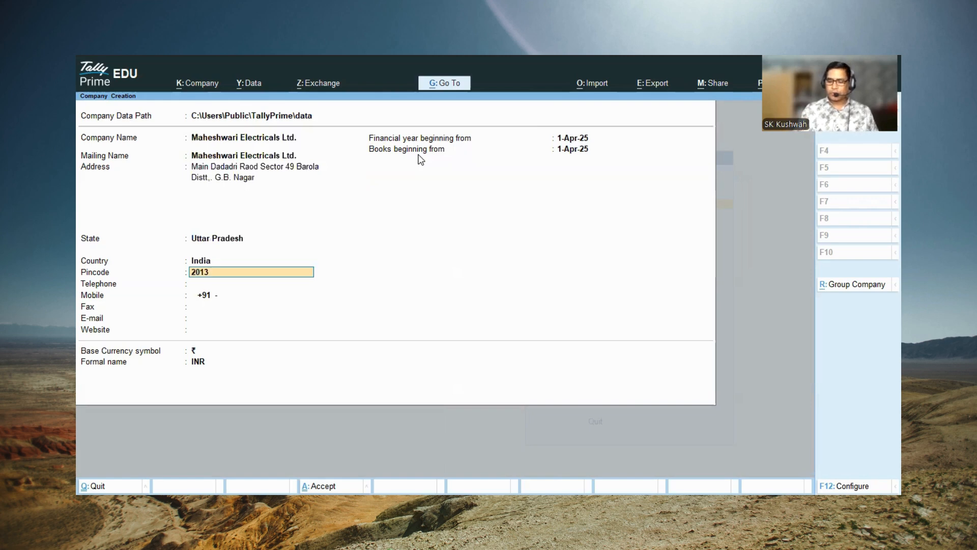
pyautogui.write('04')
pyautogui.press('Return')
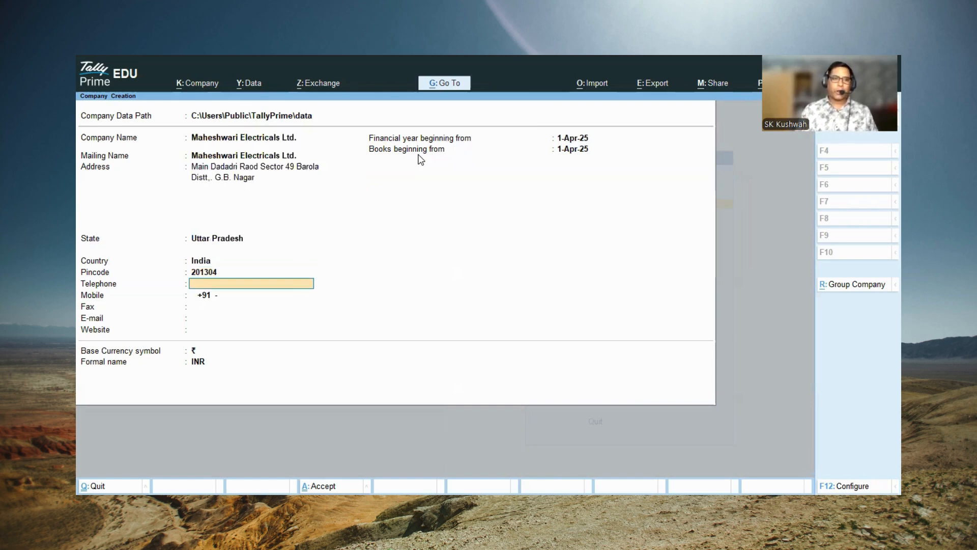
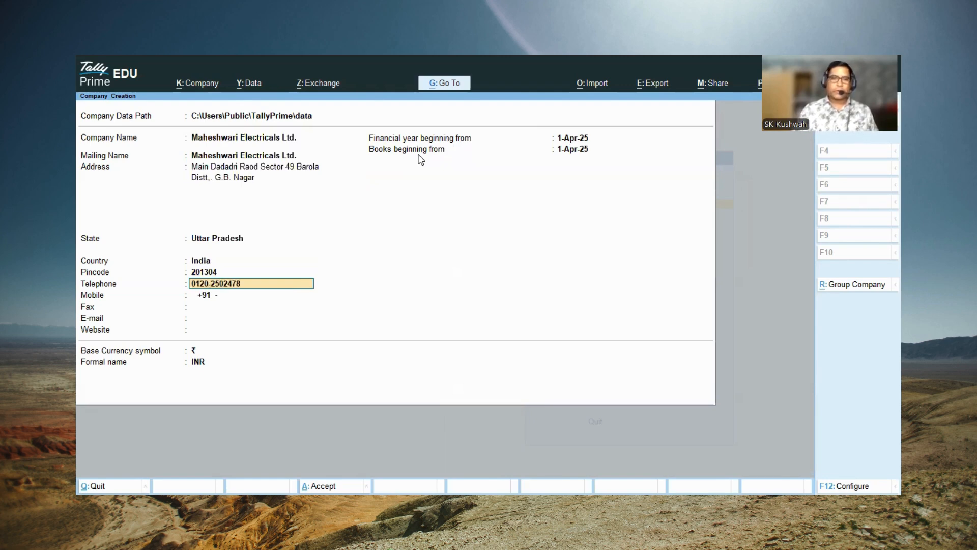
# Step: Enter the company's telephone and mobile numbers, leaving the fax number blank
pyautogui.press('Return')
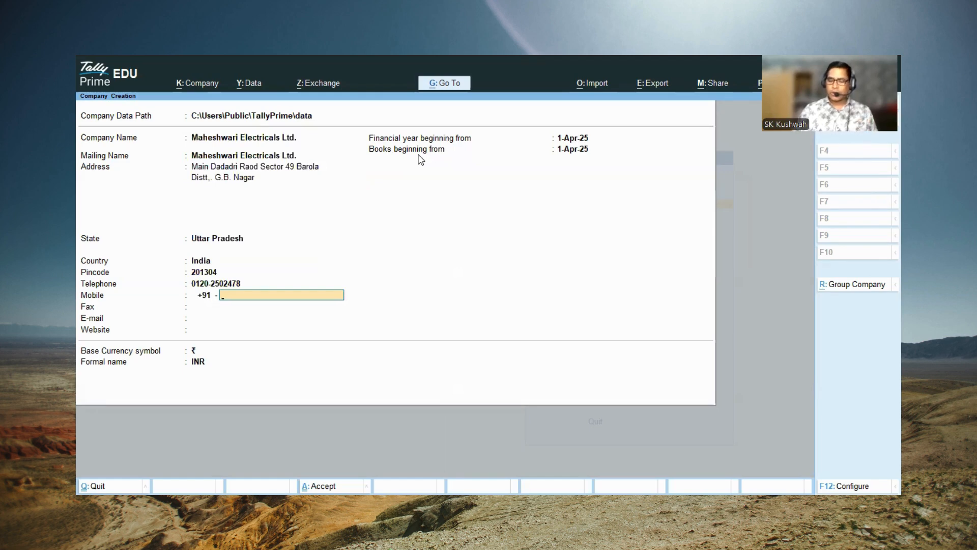
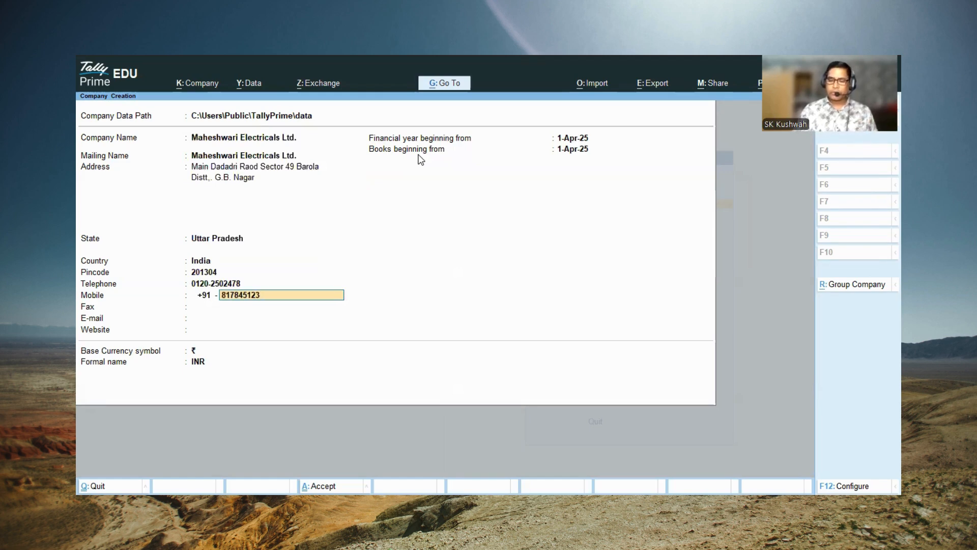
pyautogui.press('Return')
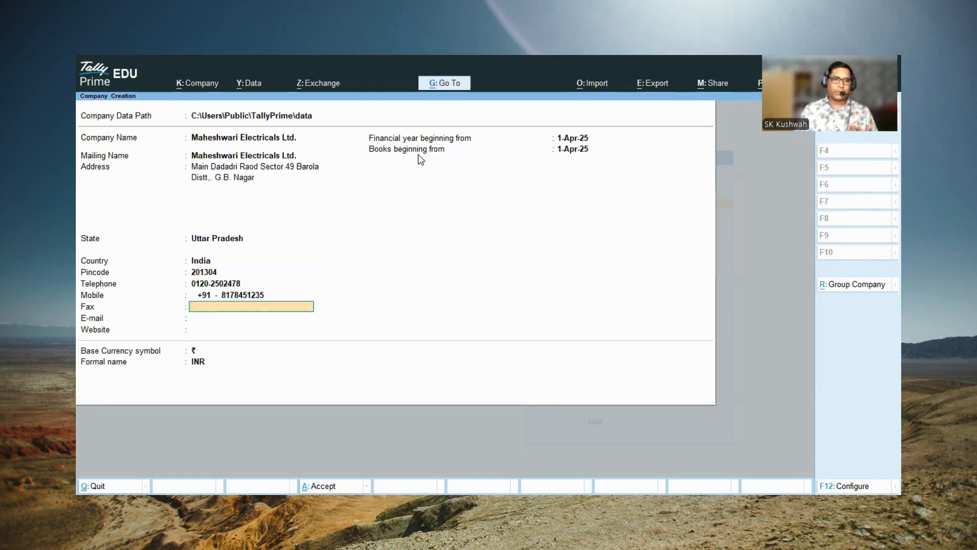
pyautogui.press('Return')
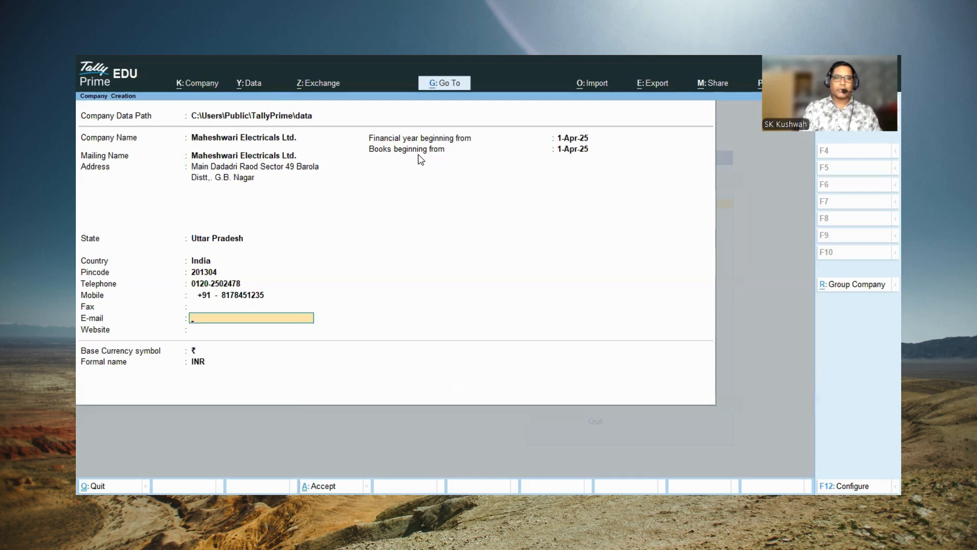
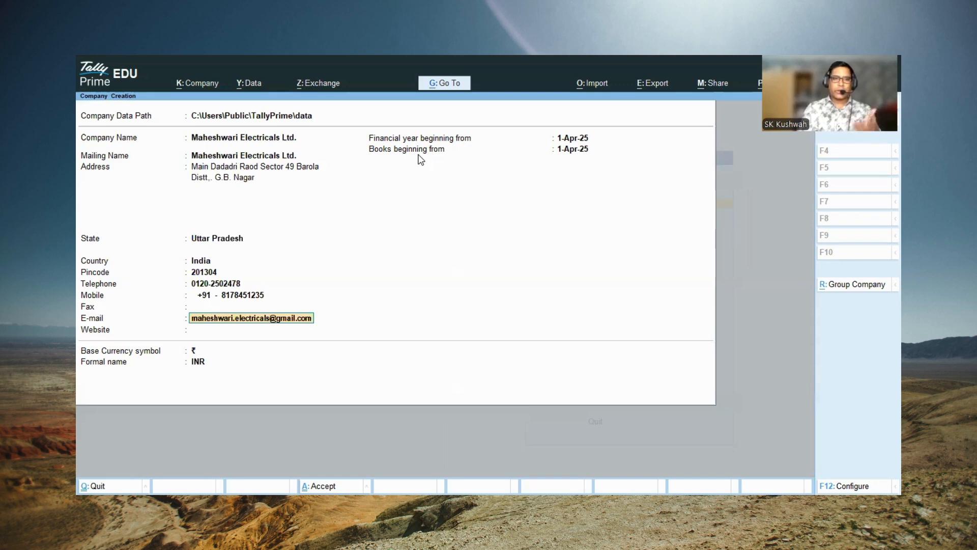
# Step: Fill in the company's e-mail address
pyautogui.press('Return')
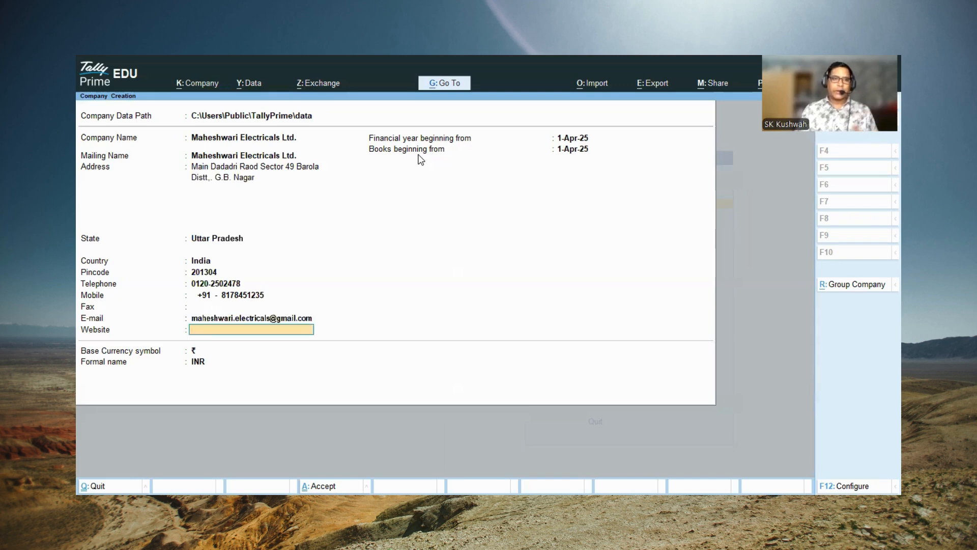
pyautogui.write('www')
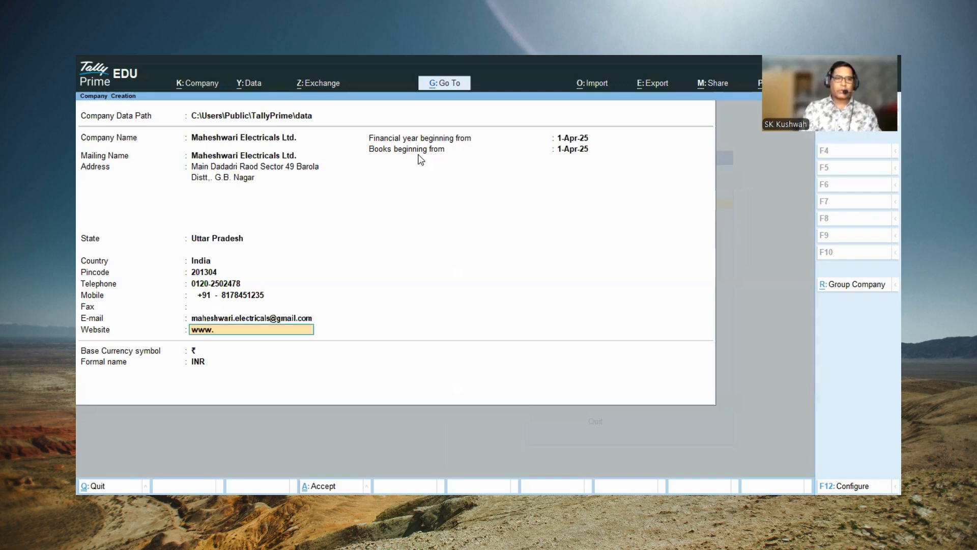
pyautogui.write('.maheshwari')
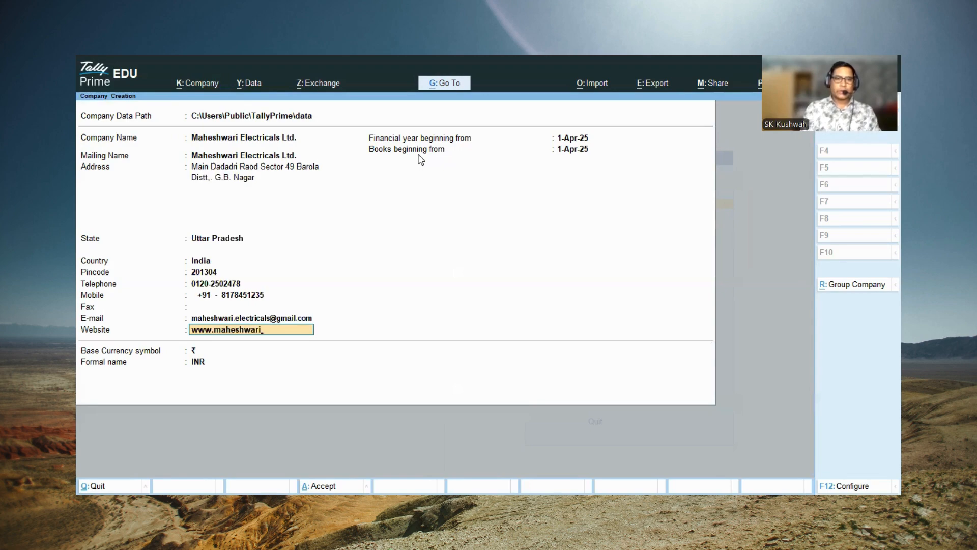
pyautogui.write('electricals.com')
pyautogui.press('Return')
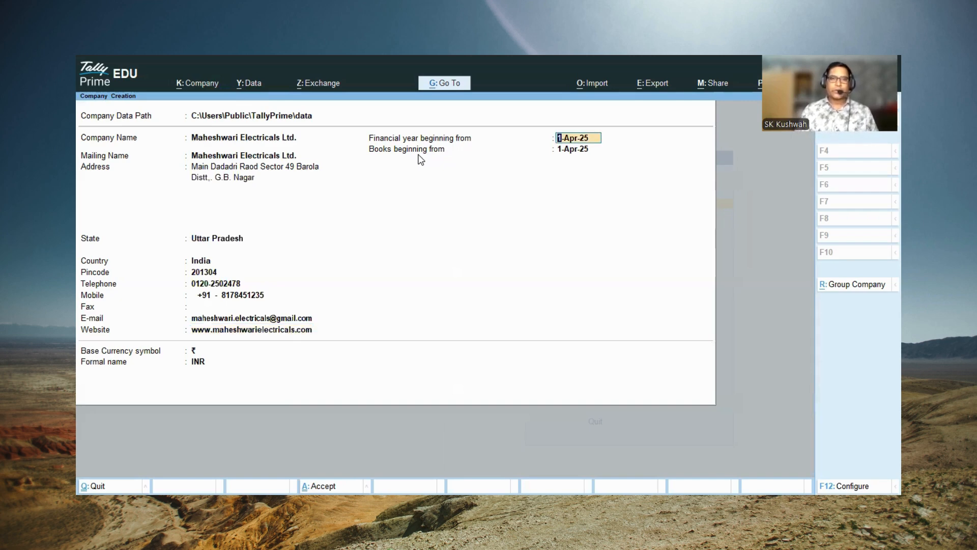
# Step: Keep 1-Apr-25 for both beginning dates and ₹ / INR as base currency, and create the company
pyautogui.press('Return')
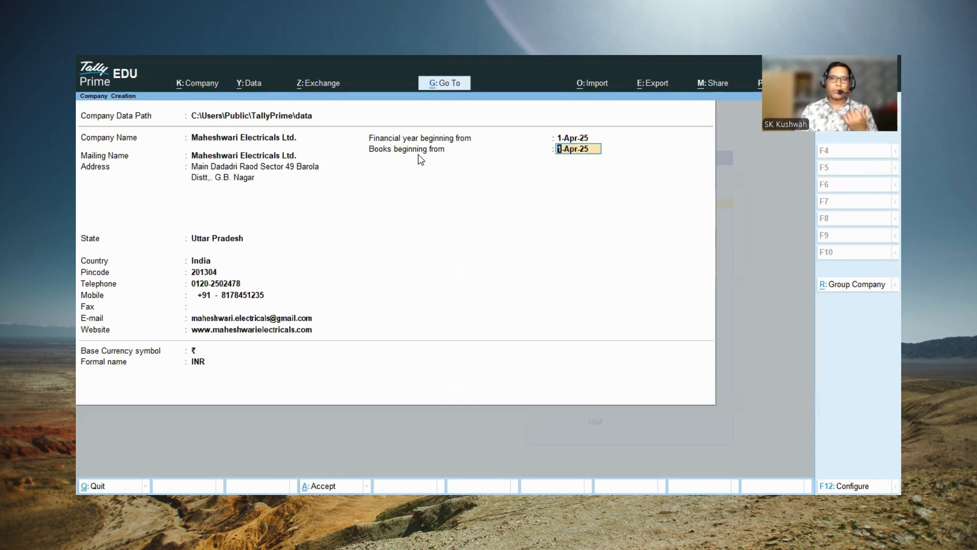
pyautogui.press('Return')
pyautogui.press('Return')
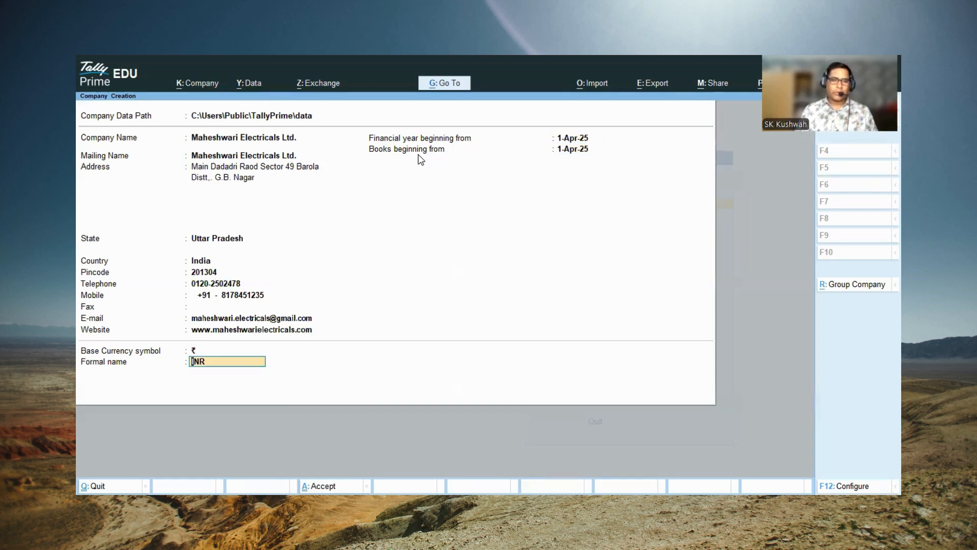
pyautogui.press('Return')
pyautogui.press('Return')
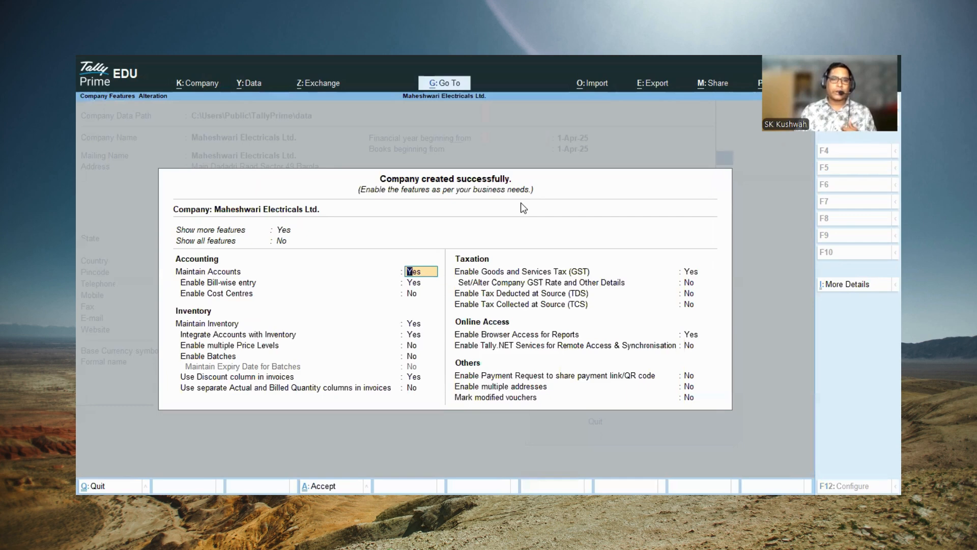
# Step: Keep Maintain Accounts and bill-wise entry enabled, and leave cost centres disabled for the company
pyautogui.press('Return')
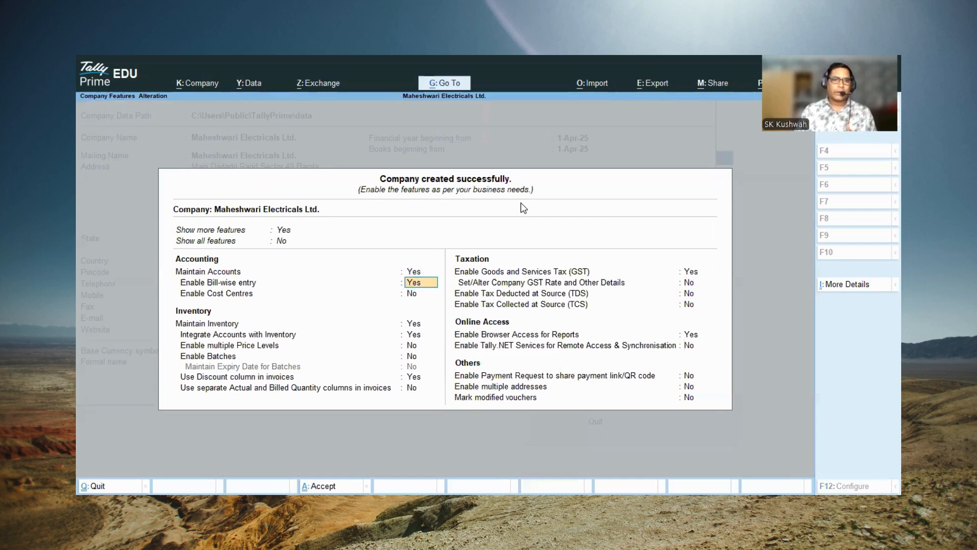
pyautogui.press('Return')
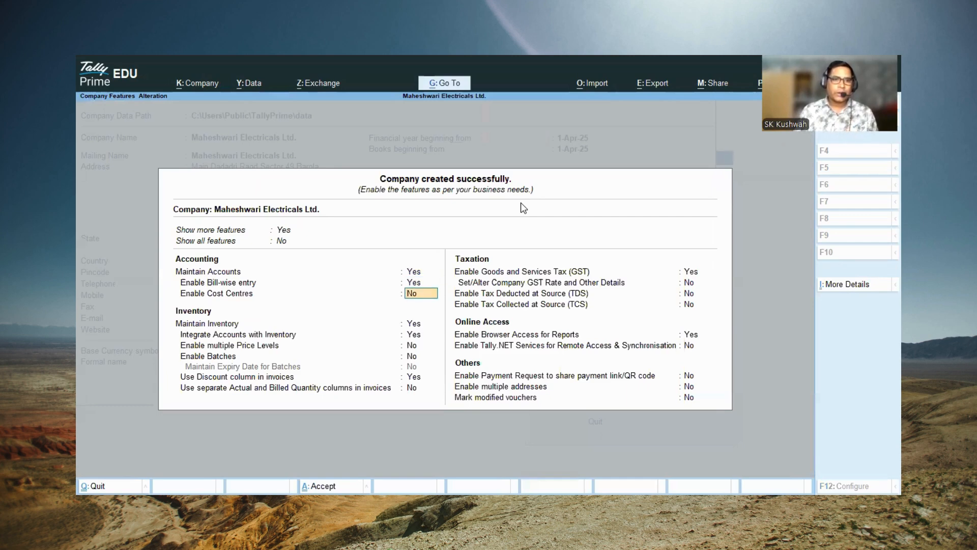
pyautogui.press('Return')
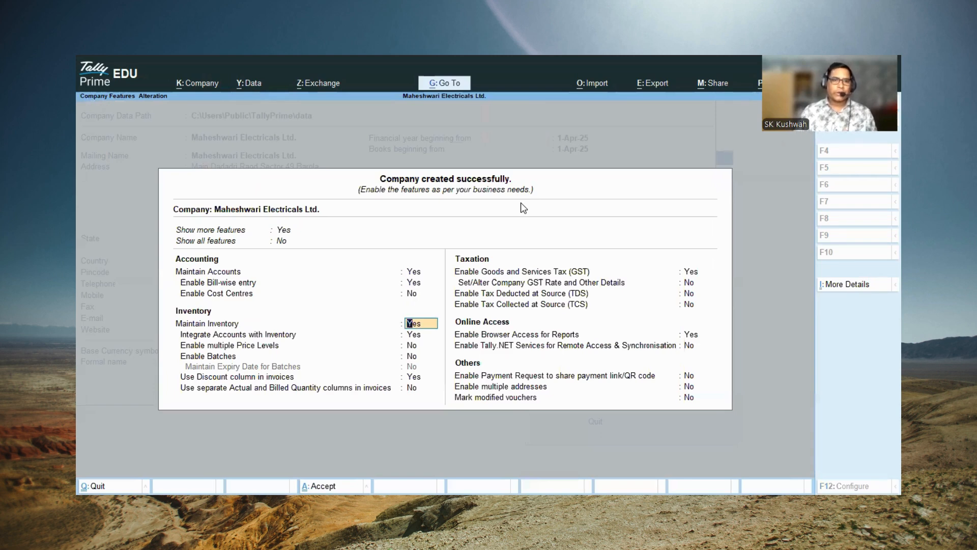
# Step: Keep inventory, accounts integration and the invoice discount column enabled, leaving price levels, batches and separate quantity columns disabled
pyautogui.press('Return')
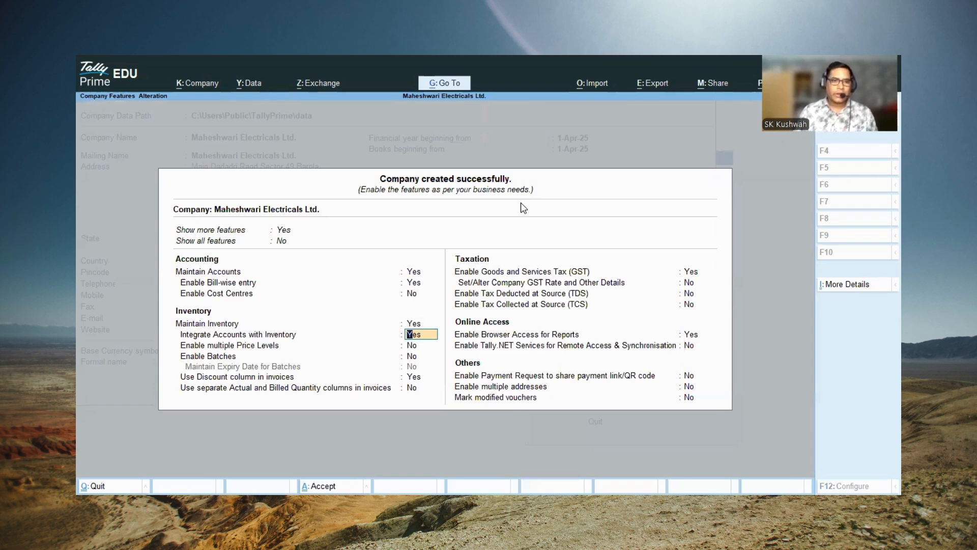
pyautogui.press('Return')
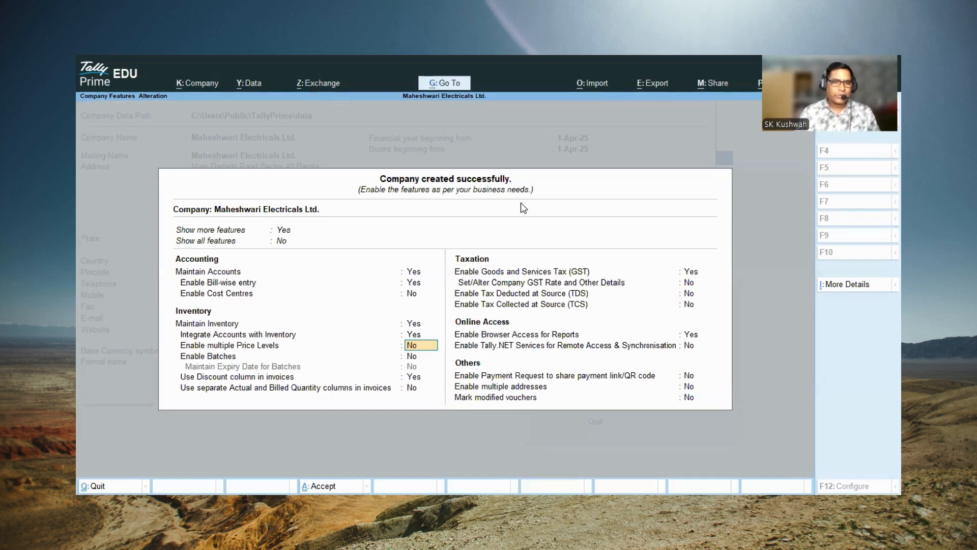
pyautogui.press('Return')
pyautogui.press('Return')
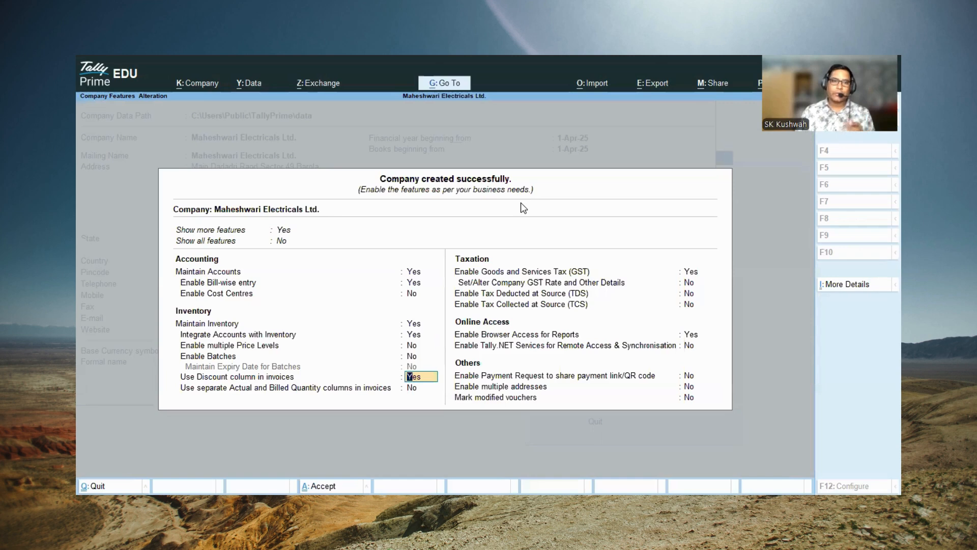
pyautogui.press('Return')
pyautogui.press('Return')
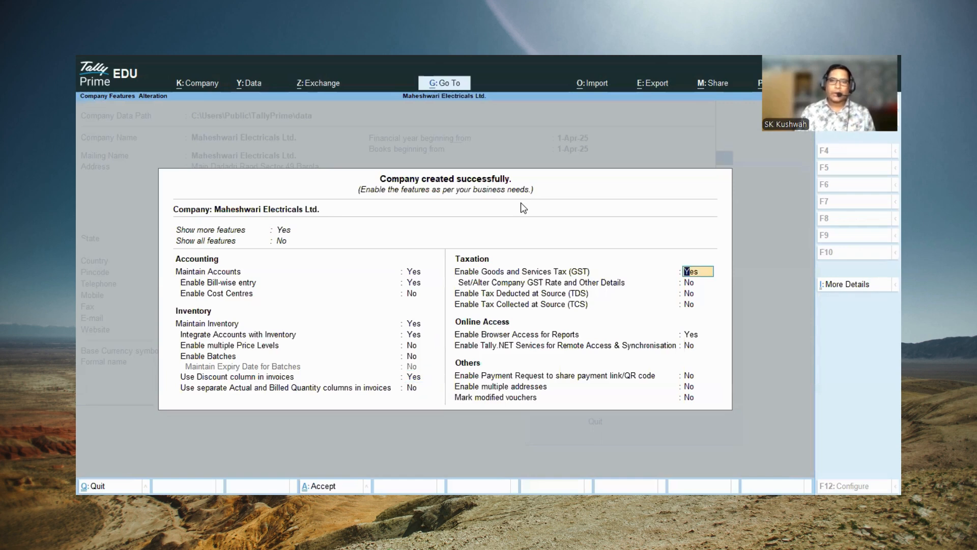
pyautogui.press('Return')
pyautogui.press('Return')
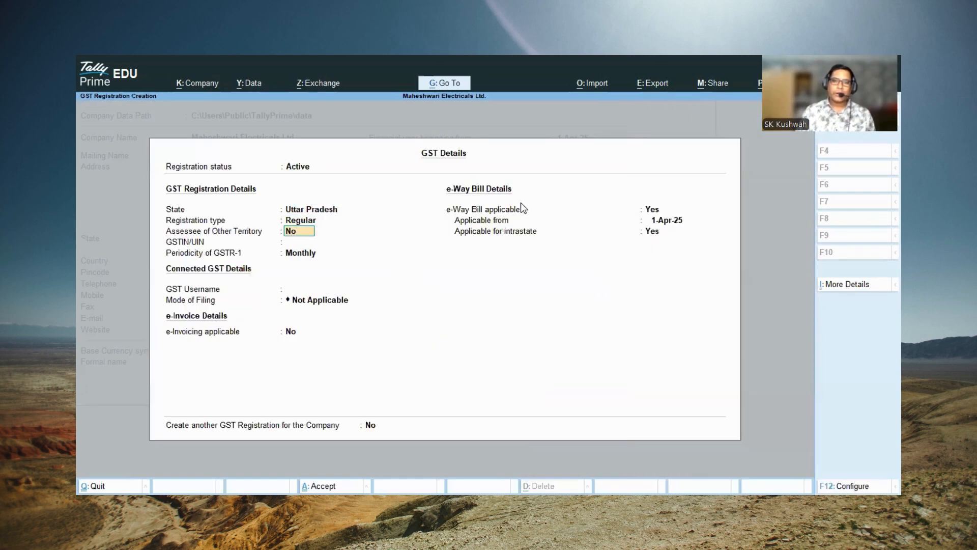
pyautogui.press('BackSpace')
pyautogui.press('BackSpace')
pyautogui.press('BackSpace')
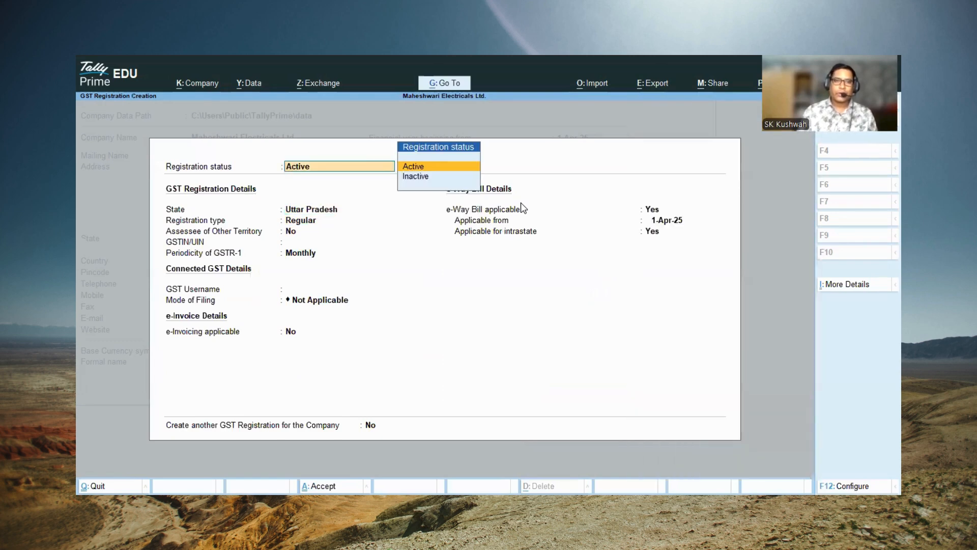
pyautogui.press('Down')
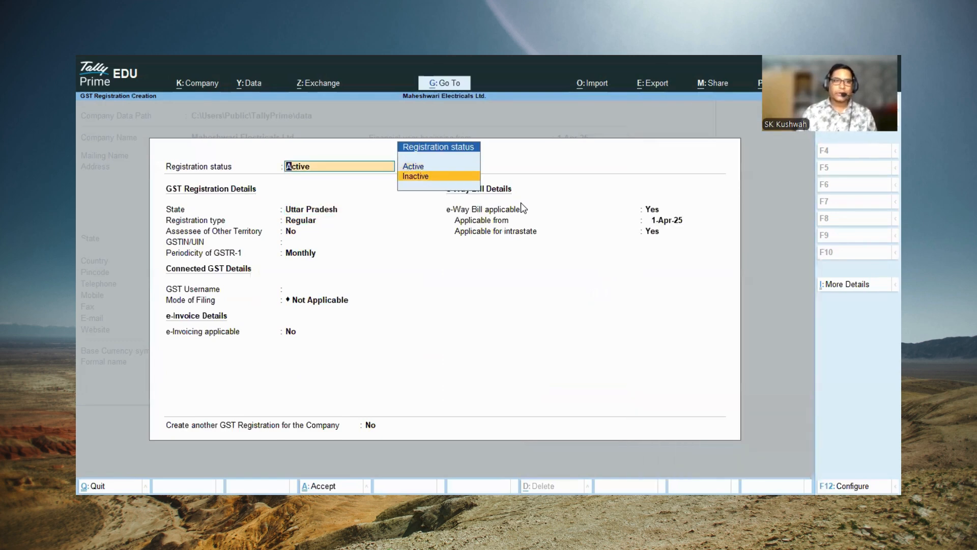
pyautogui.press('Return')
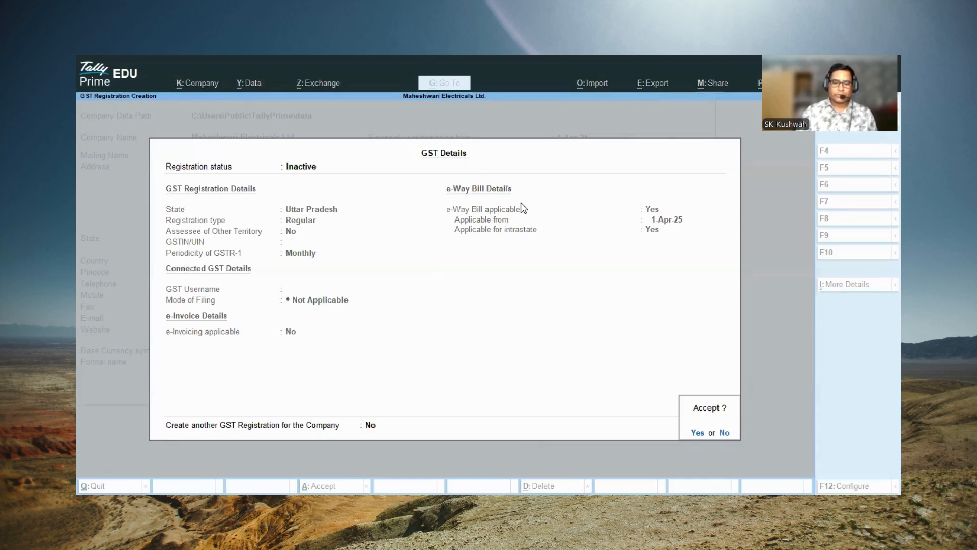
pyautogui.press('BackSpace')
pyautogui.press('BackSpace')
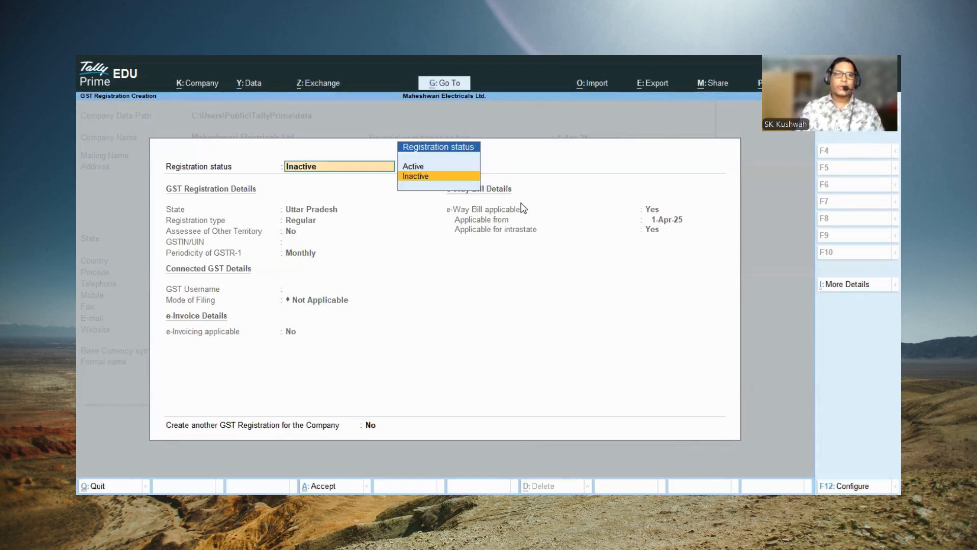
pyautogui.press('Escape')
pyautogui.press('Return')
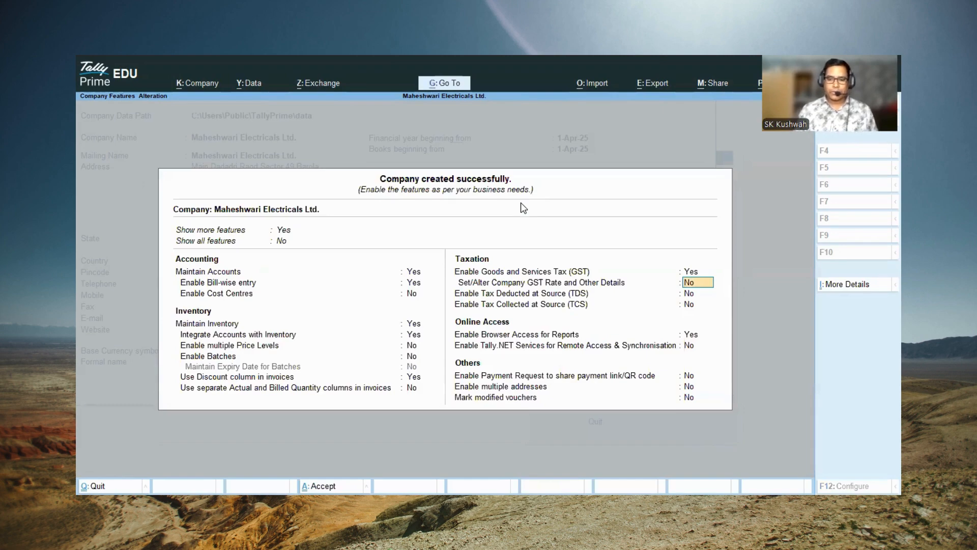
# Step: Set Enable Goods and Services Tax (GST) to No for the company
pyautogui.press('BackSpace')
pyautogui.write('n')
pyautogui.press('Return')
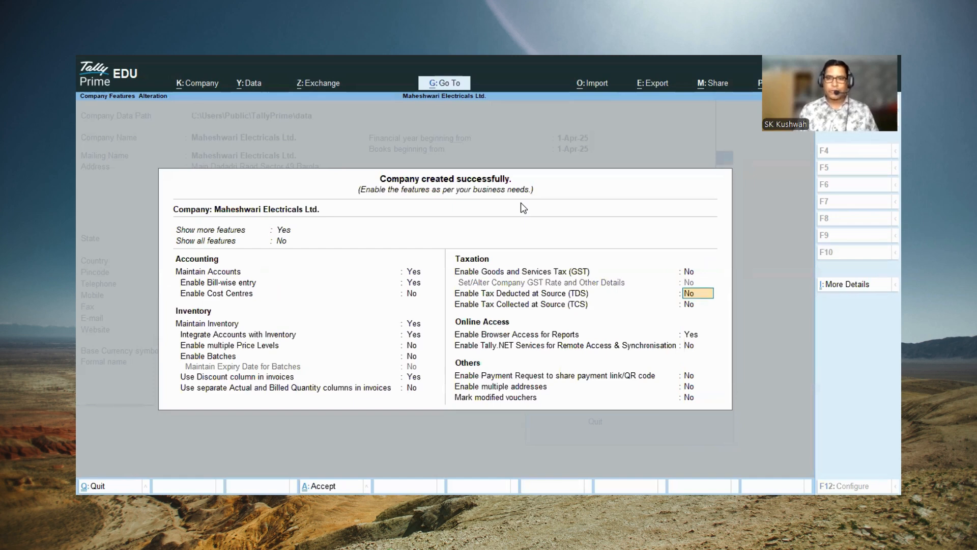
# Step: Leave the remaining tax, online access and other features at their defaults, and save the company features
pyautogui.press('Return')
pyautogui.press('Return')
pyautogui.press('Return')
pyautogui.press('Return')
pyautogui.press('Return')
pyautogui.press('Return')
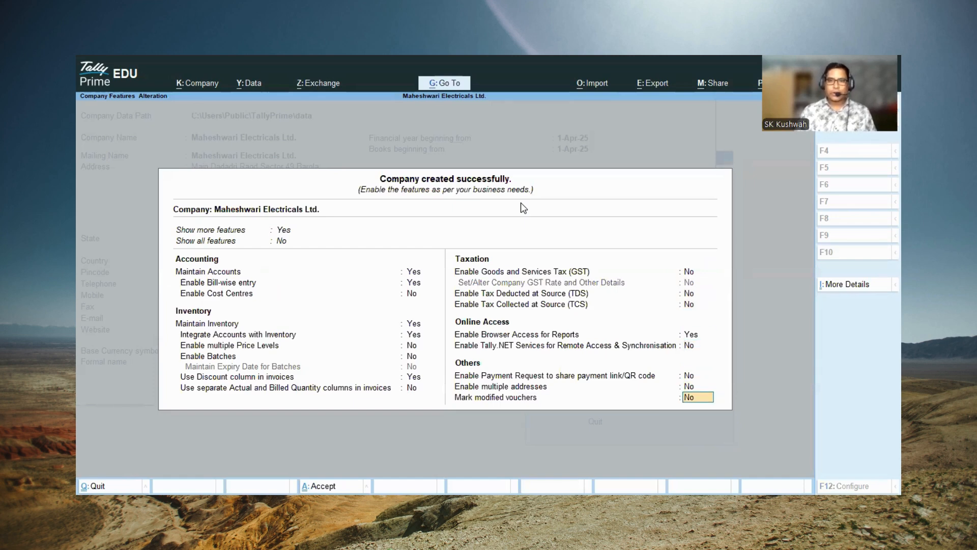
pyautogui.press('Return')
pyautogui.press('Return')
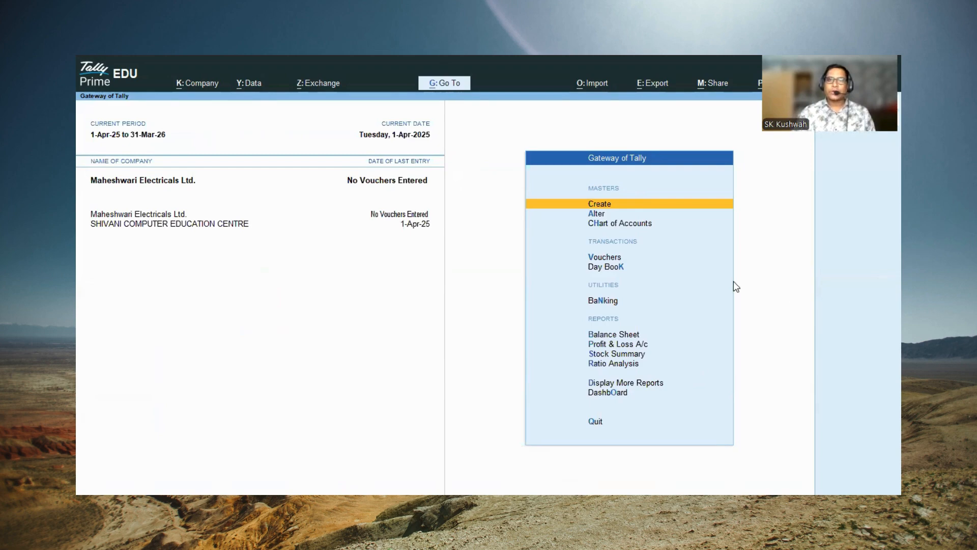
# Step: Create a ledger named Capital under Capital Account, leaving its mailing details at default and its opening balance blank
pyautogui.click(605, 209)
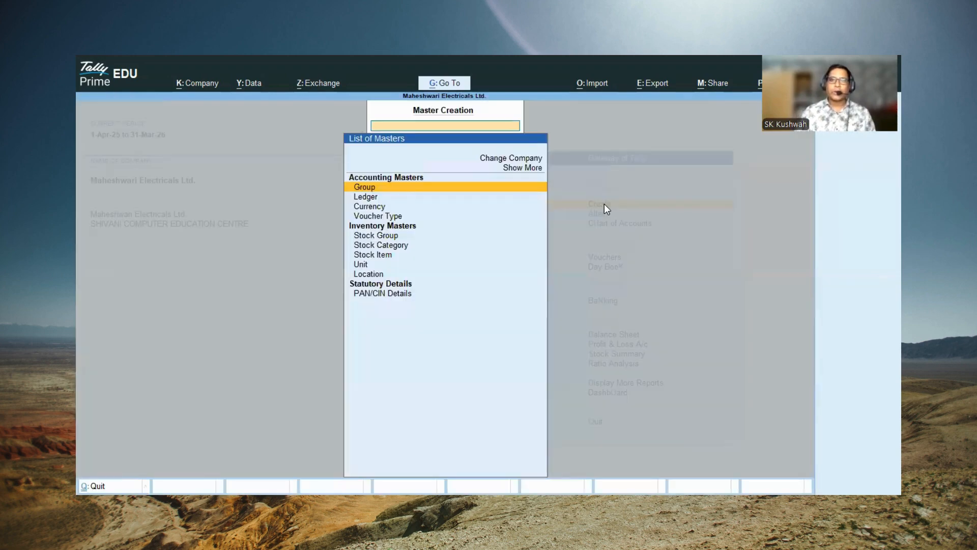
pyautogui.click(363, 196)
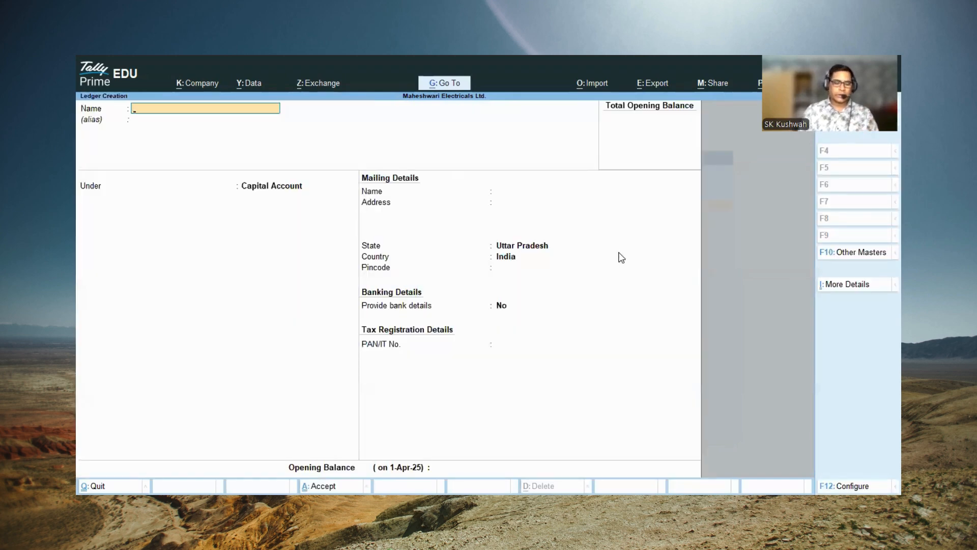
pyautogui.write('Capi')
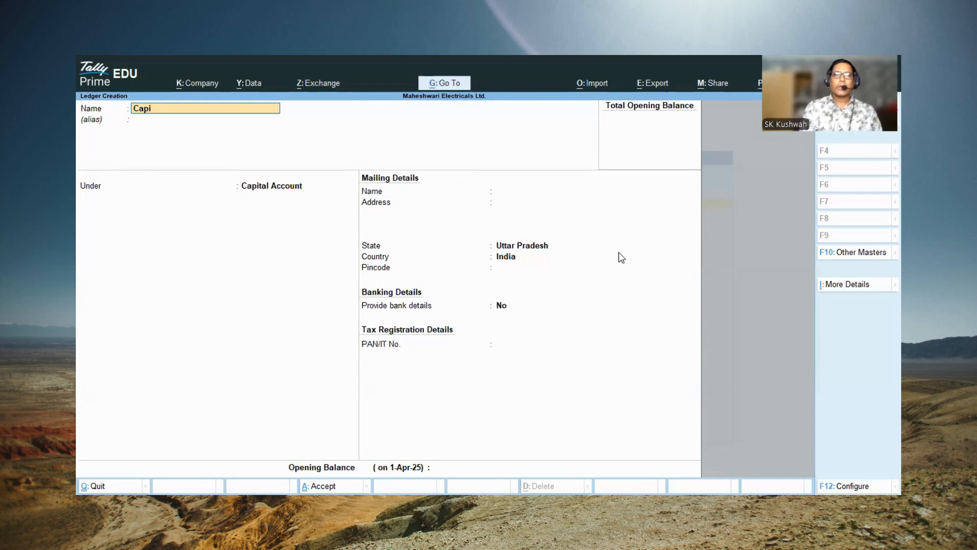
pyautogui.write('tal')
pyautogui.press('Return')
pyautogui.press('Return')
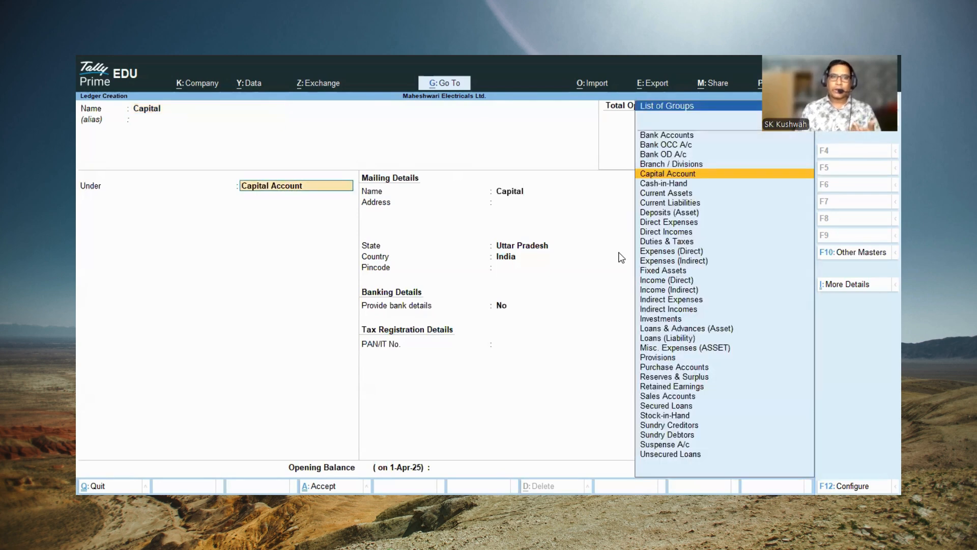
pyautogui.press('Return')
pyautogui.press('Return')
pyautogui.press('Return')
pyautogui.press('Return')
pyautogui.press('Return')
pyautogui.press('Return')
pyautogui.press('Return')
pyautogui.press('Return')
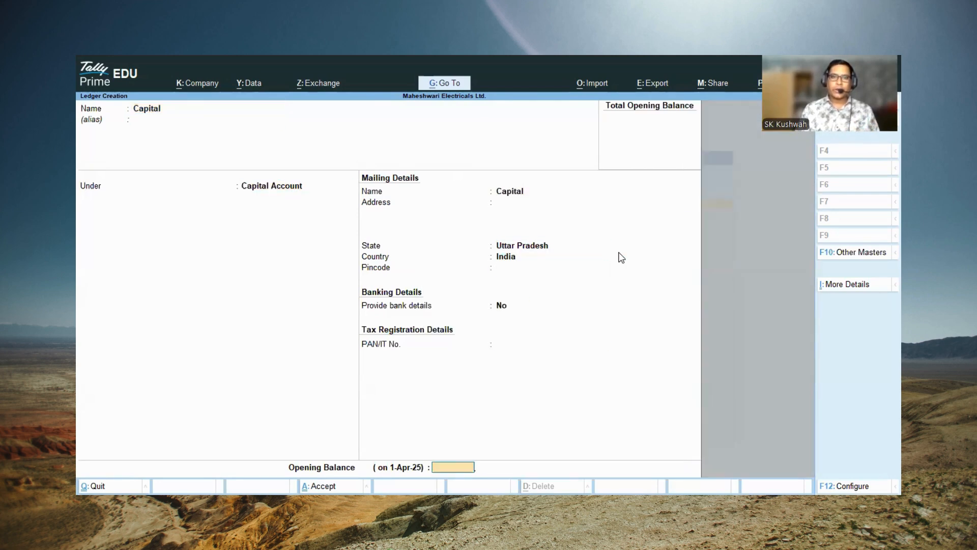
pyautogui.press('Return')
pyautogui.press('Return')
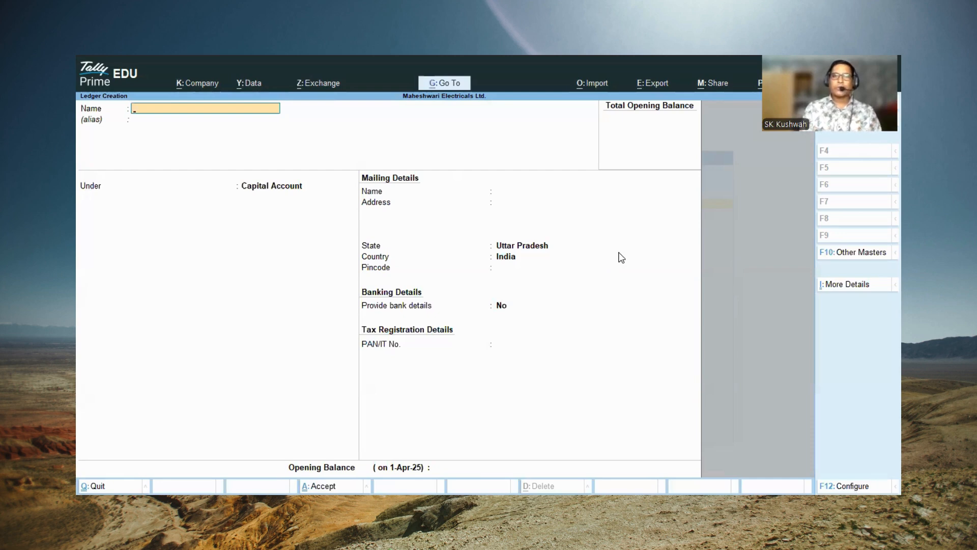
# Step: Name the new ledger HDFC Bank and place it under the Bank Accounts group
pyautogui.write('HD')
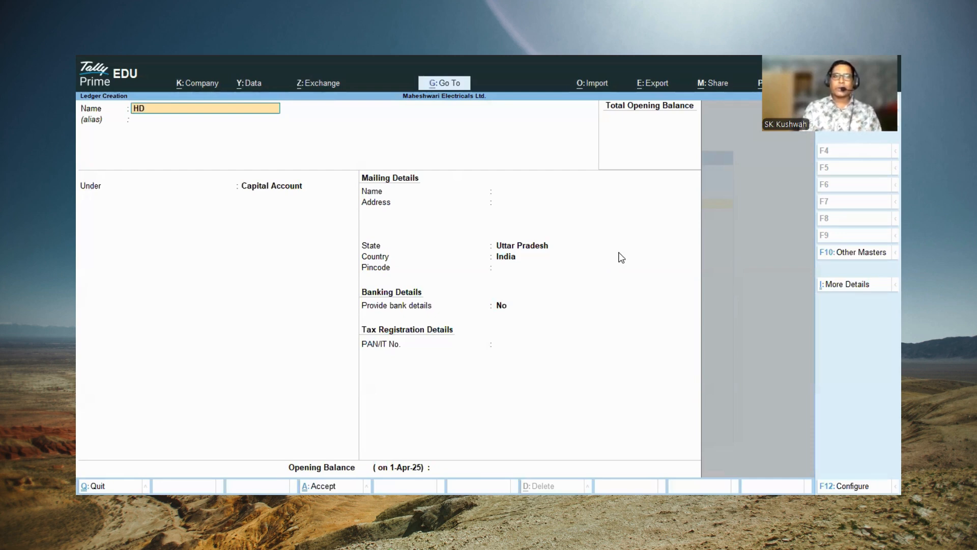
pyautogui.write('FC Ban')
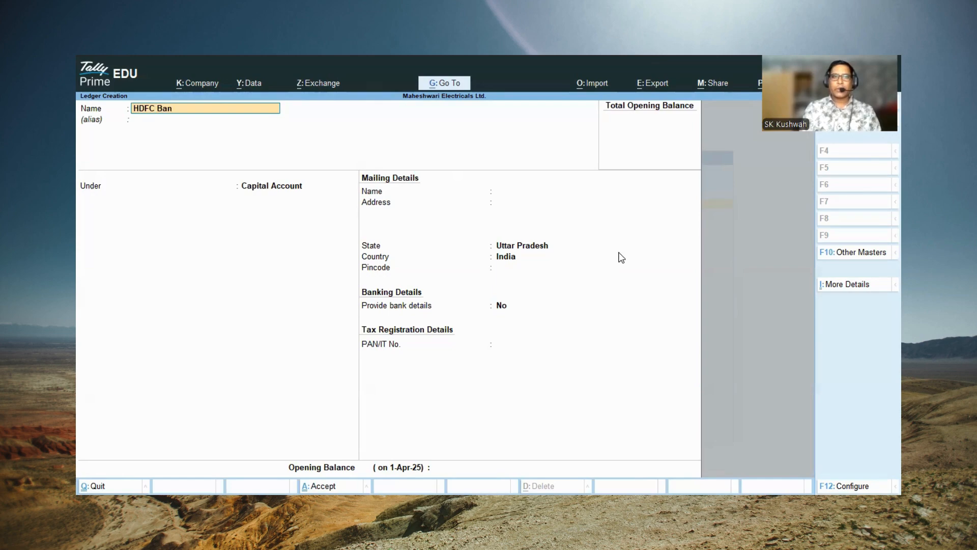
pyautogui.write('k')
pyautogui.press('Return')
pyautogui.write('B')
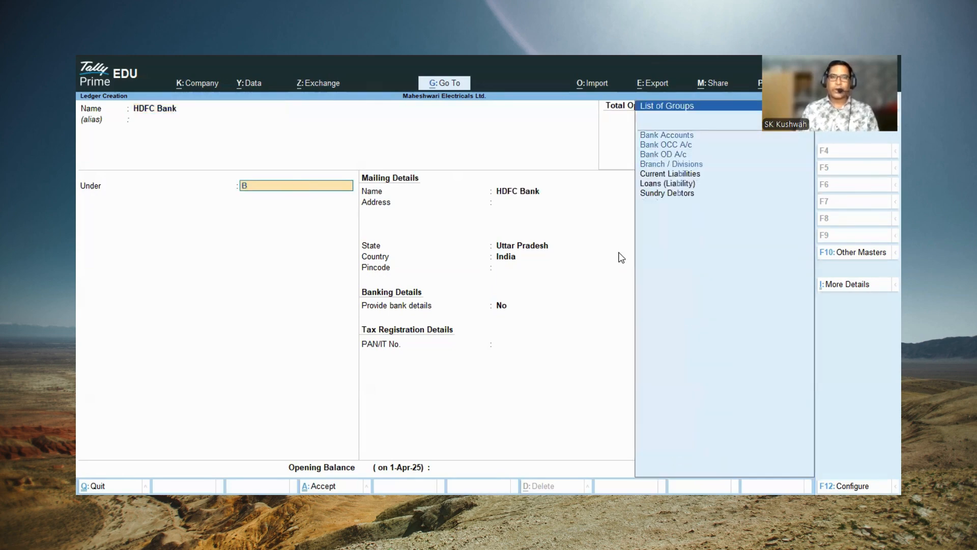
pyautogui.press('Return')
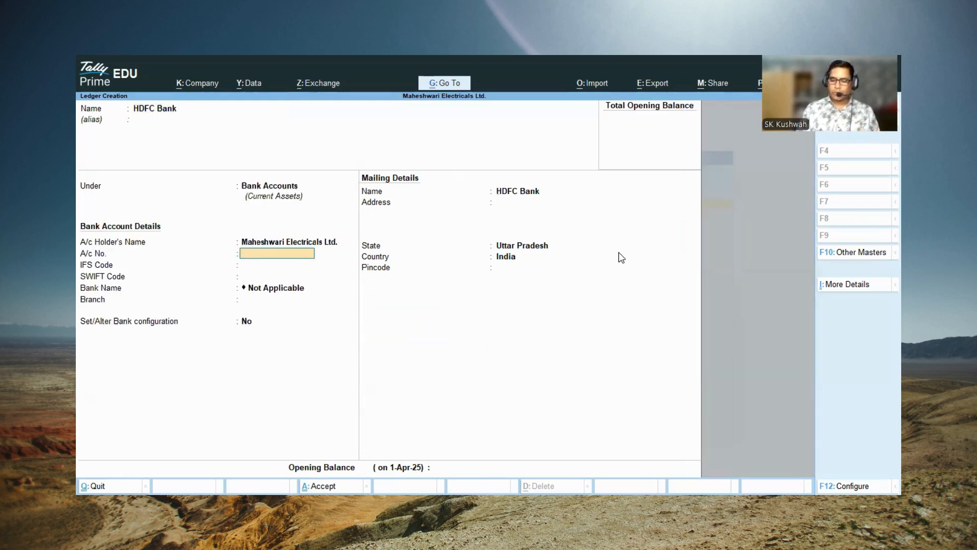
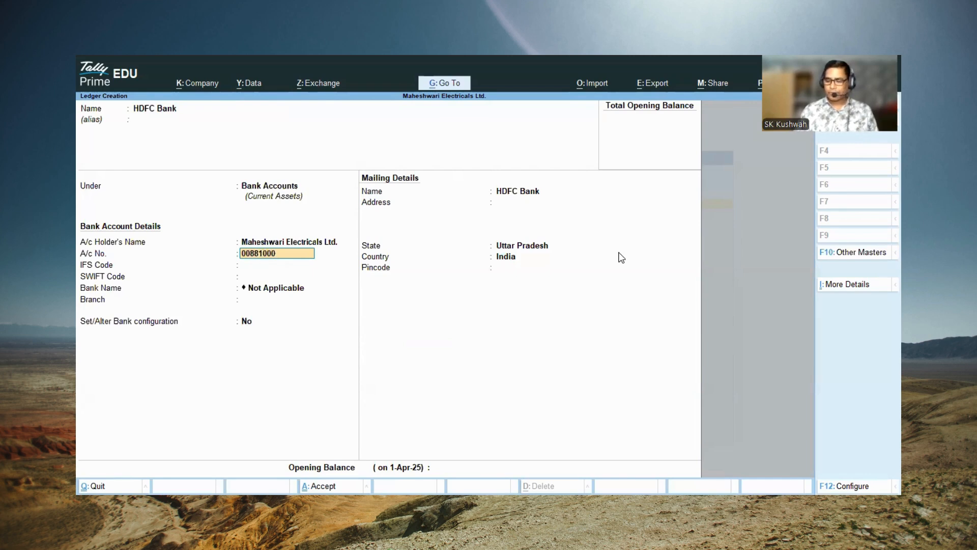
# Step: Fill in the account number in the HDFC Bank ledger's bank account details
pyautogui.press('Return')
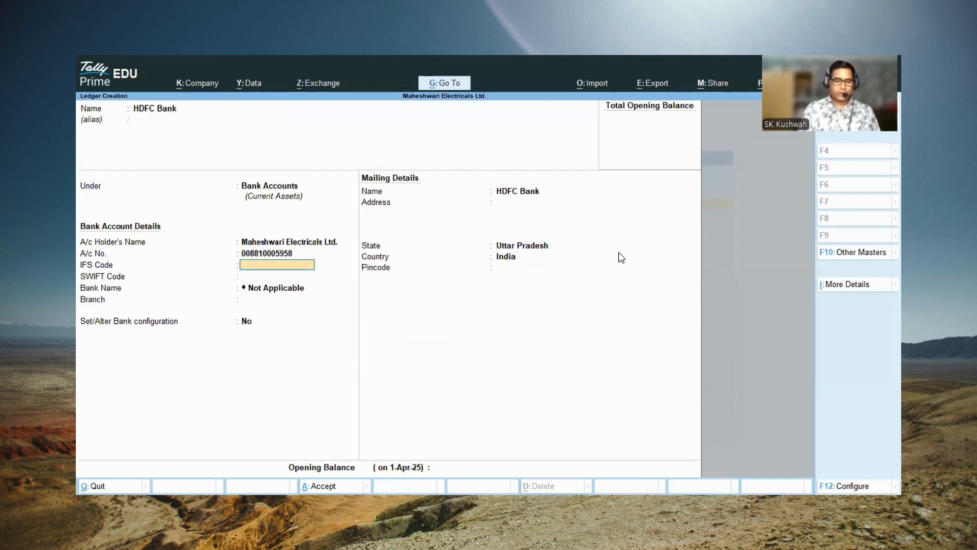
# Step: Set the HDFC Bank ledger's IFS code to HDFC0000088 and its branch to Sector-50 Noida, leaving the SWIFT code blank and bank name Not Applicable
pyautogui.write('HDF')
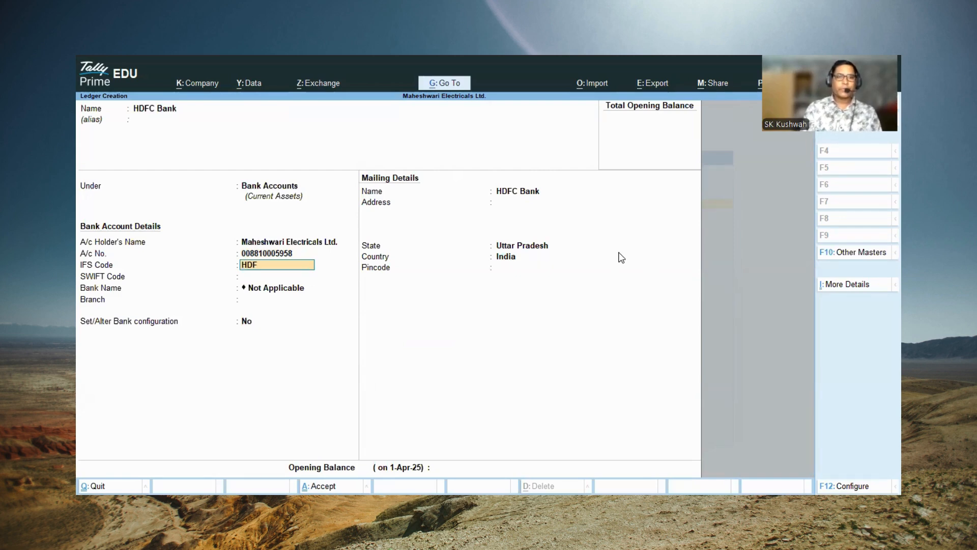
pyautogui.write('C0000088')
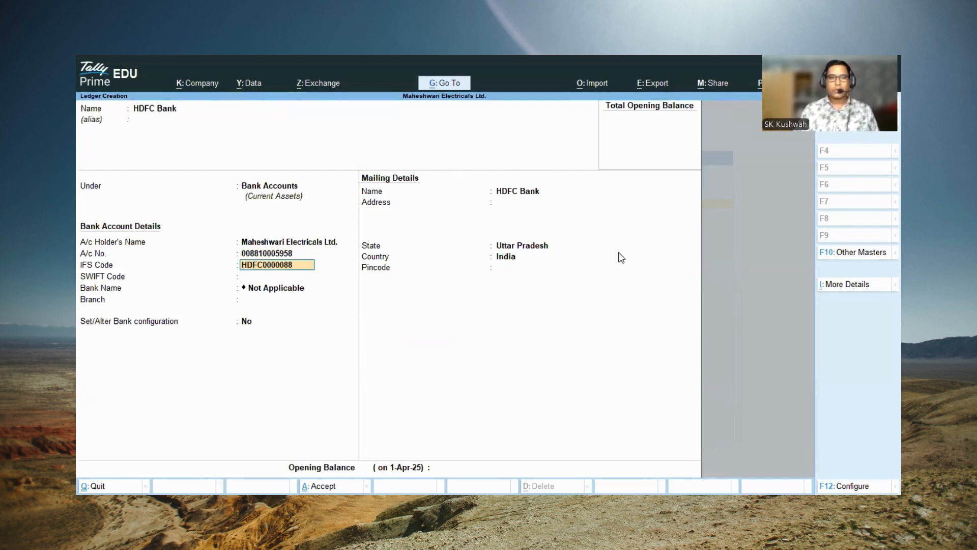
pyautogui.press('Return')
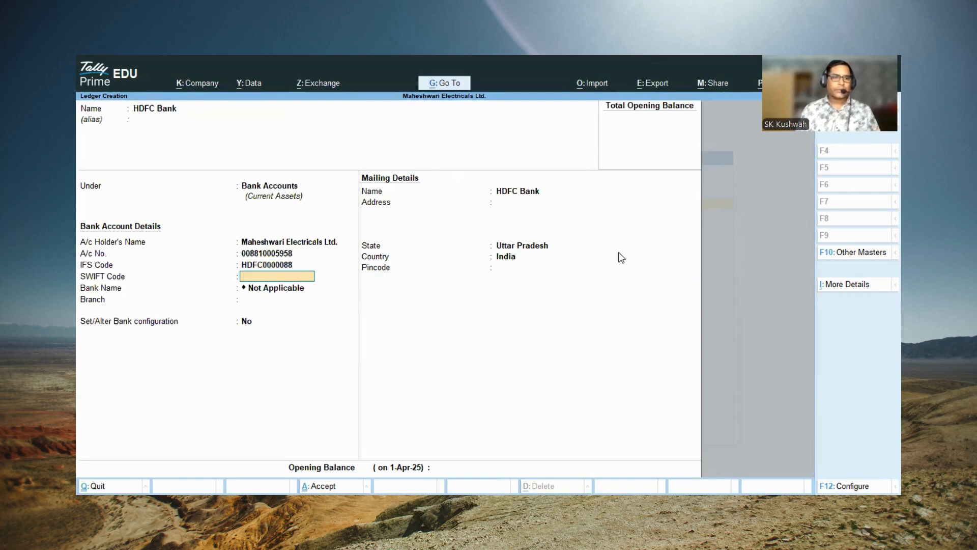
pyautogui.press('Return')
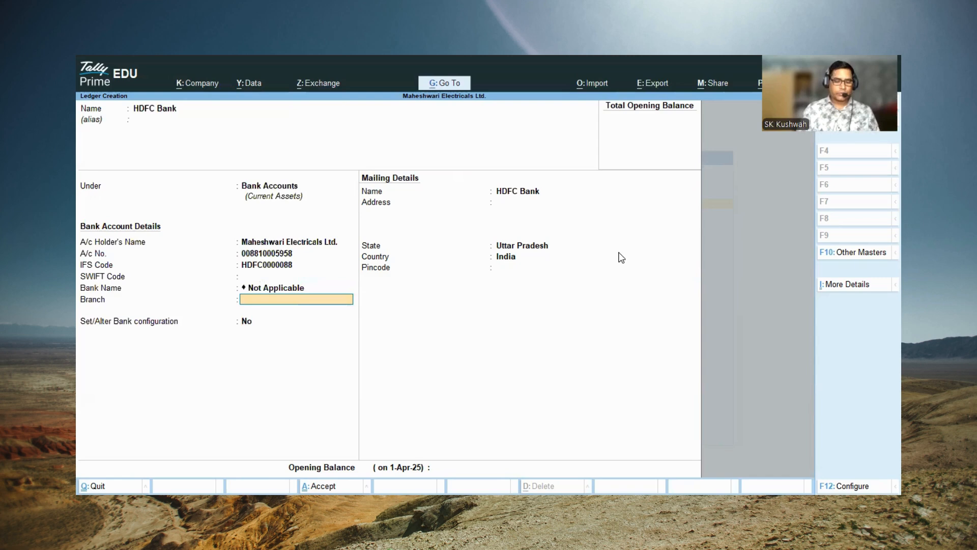
pyautogui.write('Sector')
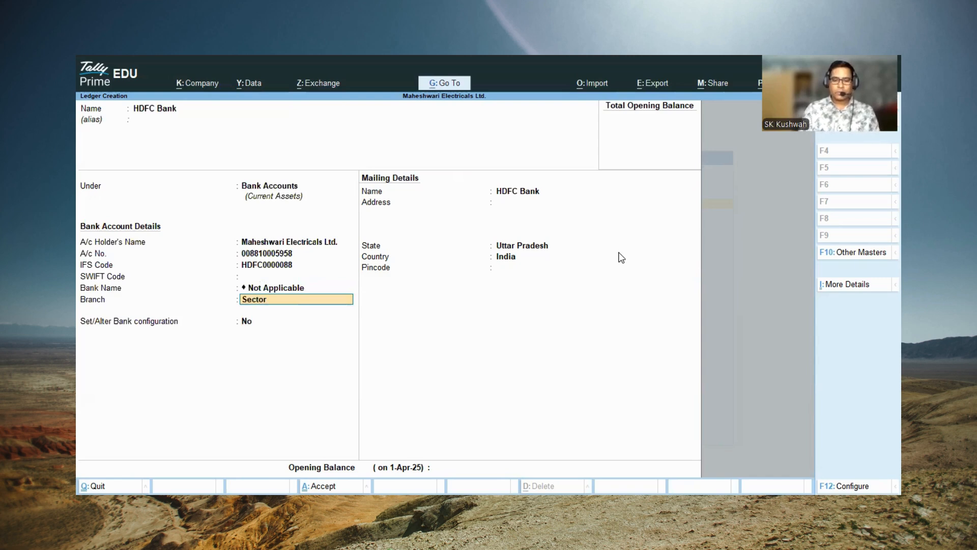
pyautogui.write('-50 Noida')
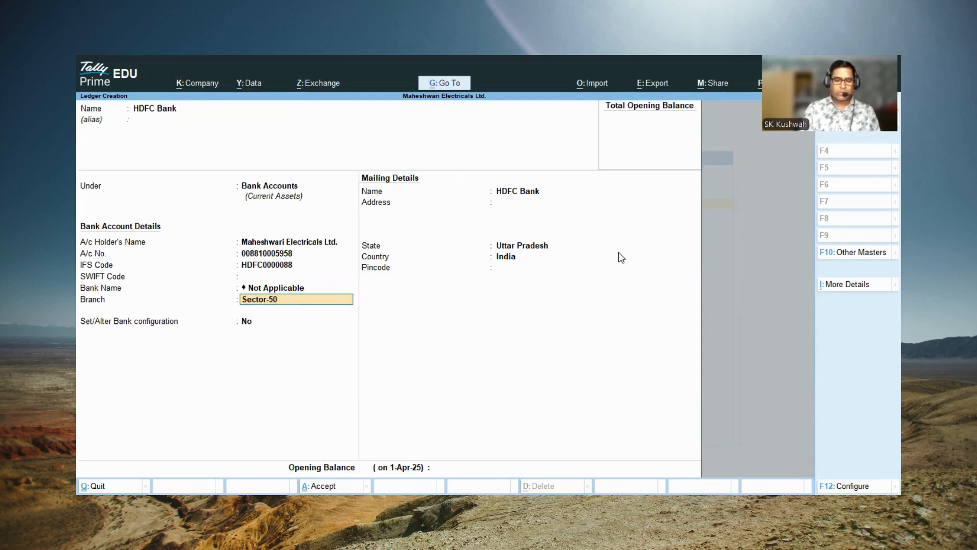
pyautogui.press('Return')
pyautogui.press('Return')
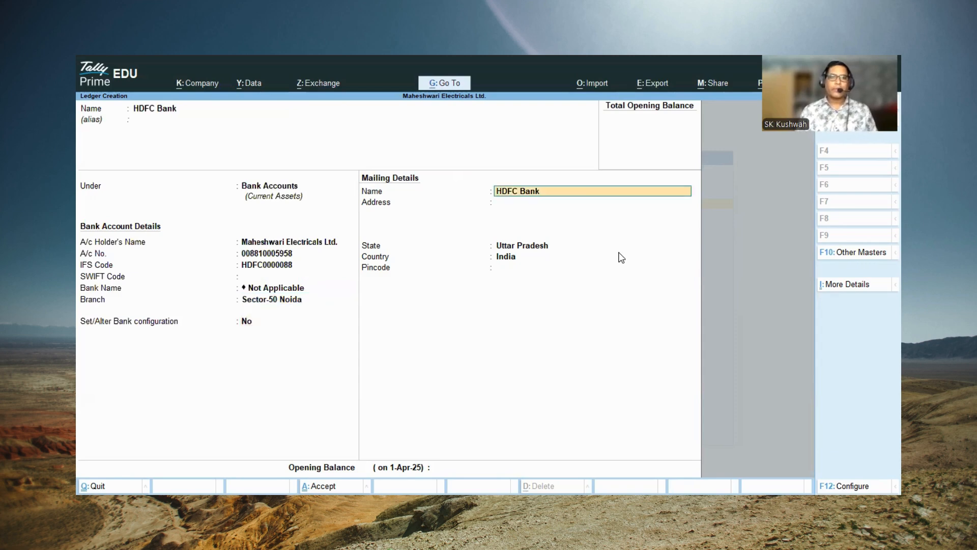
# Step: Enter Noida as the HDFC Bank mailing address, keep Uttar Pradesh, leave the pincode and opening balance blank, and save the ledger
pyautogui.press('Return')
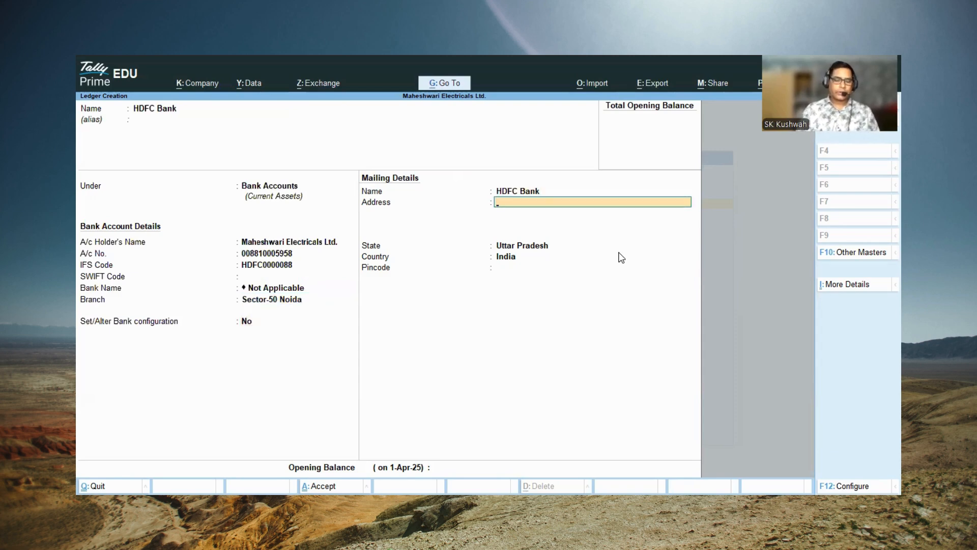
pyautogui.write('Noida')
pyautogui.press('Return')
pyautogui.press('Return')
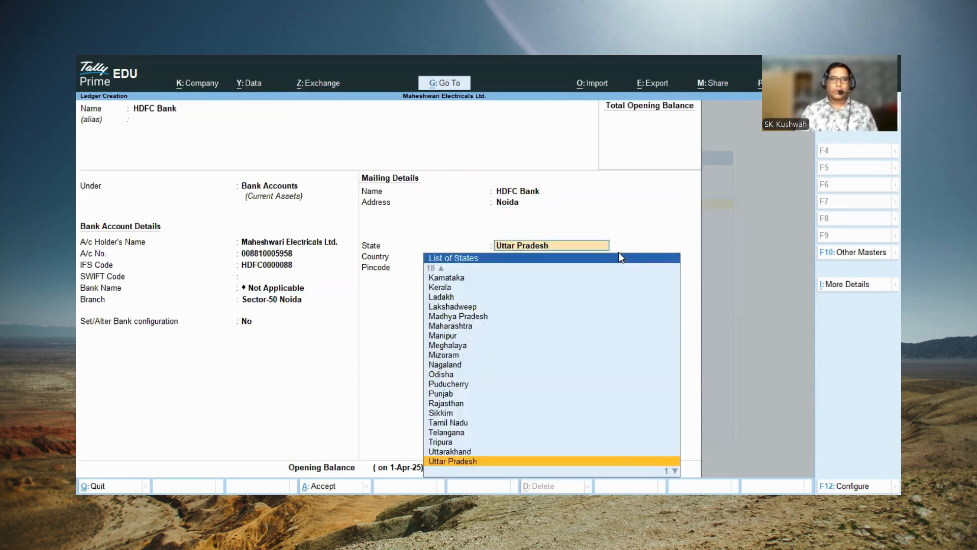
pyautogui.press('Return')
pyautogui.press('Return')
pyautogui.press('Return')
pyautogui.press('Return')
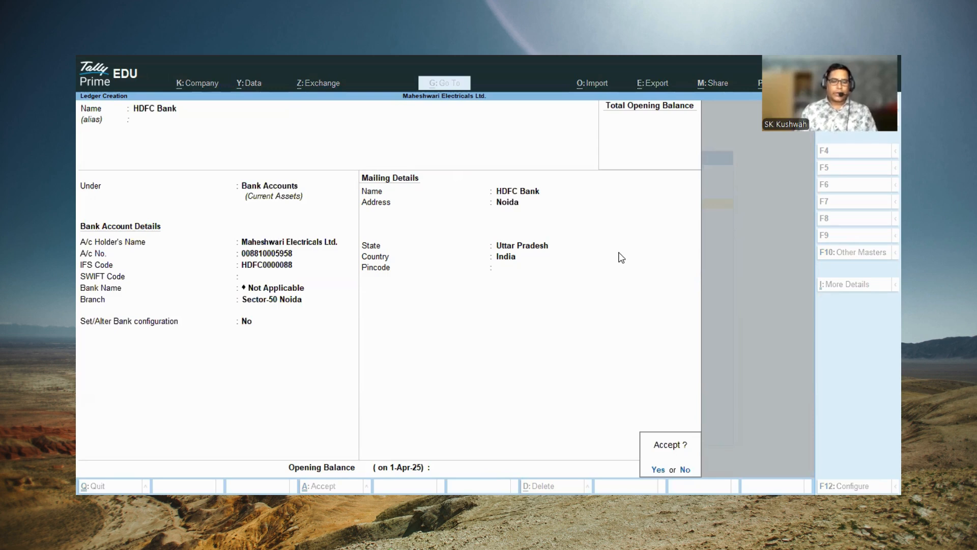
pyautogui.press('Return')
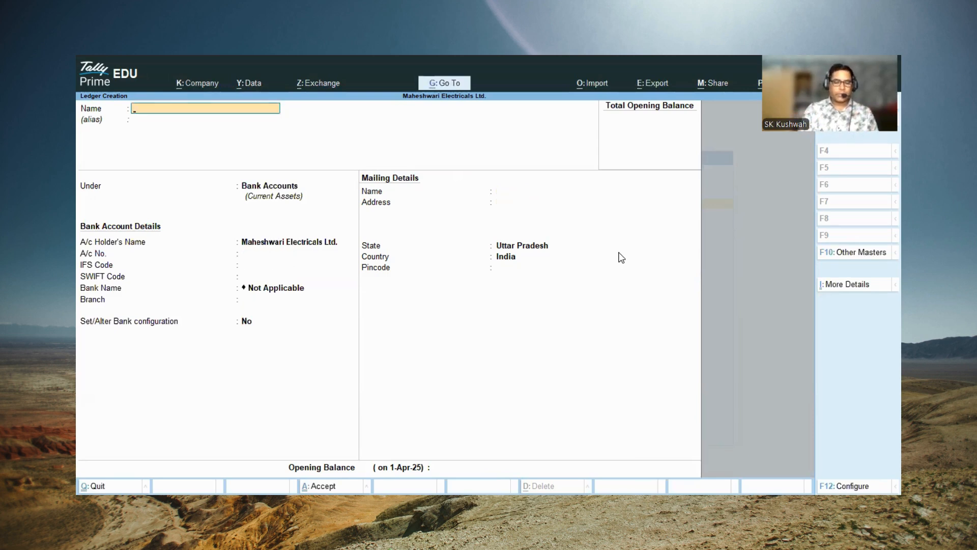
# Step: Create a ledger named Loan under Secured Loans, leaving its mailing, banking and tax details at default and its opening balance blank
pyautogui.write('Loan')
pyautogui.press('Return')
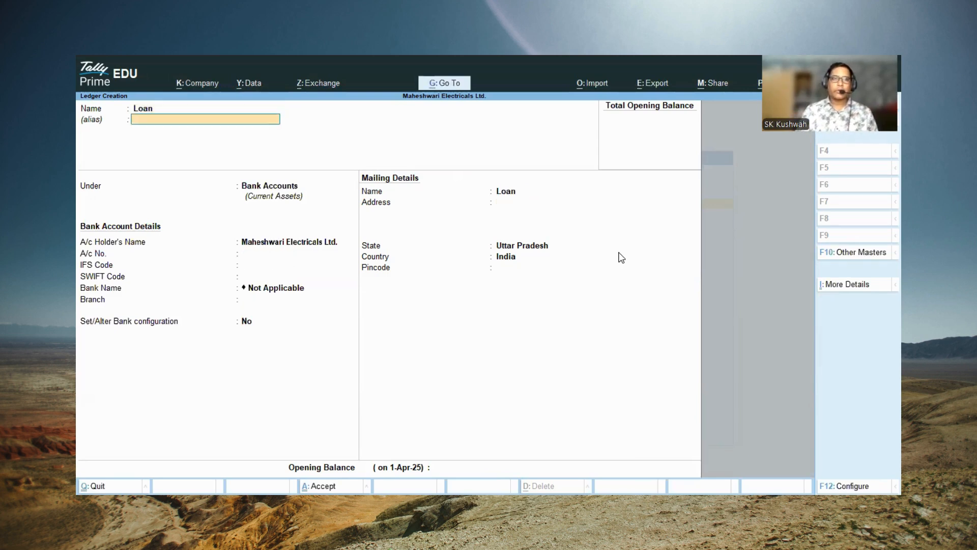
pyautogui.press('Return')
pyautogui.write('S')
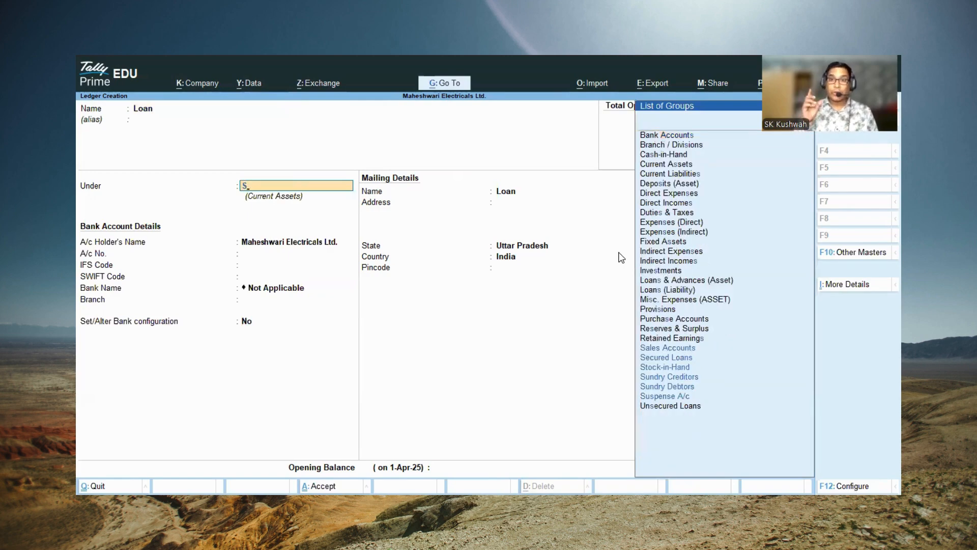
pyautogui.press('Down')
pyautogui.press('Down')
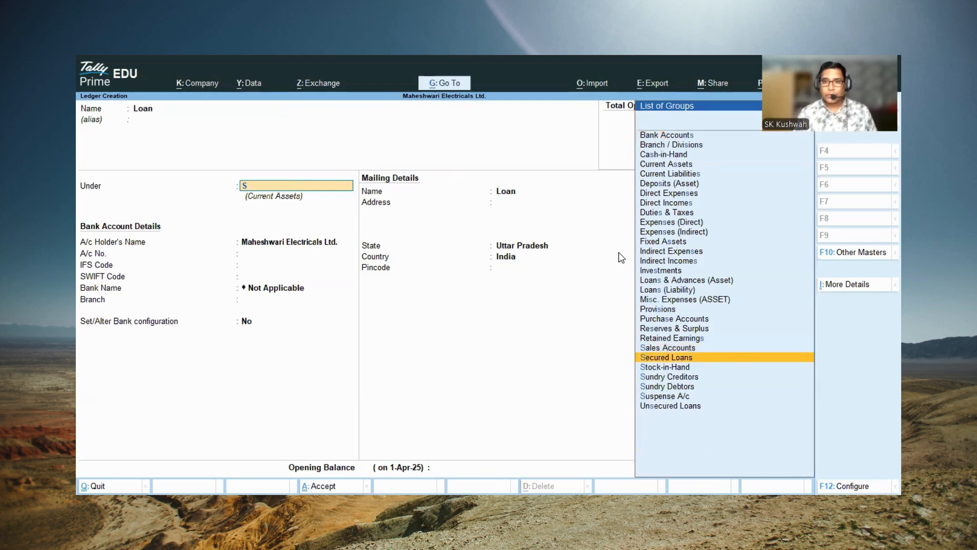
pyautogui.press('Return')
pyautogui.press('Return')
pyautogui.press('Return')
pyautogui.press('Return')
pyautogui.press('Return')
pyautogui.press('Return')
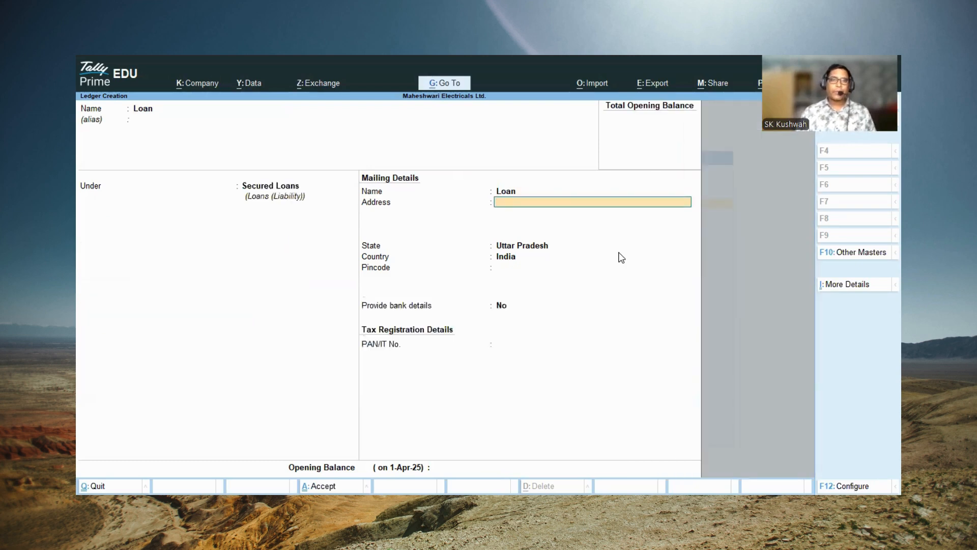
pyautogui.press('Return')
pyautogui.press('Return')
pyautogui.press('Return')
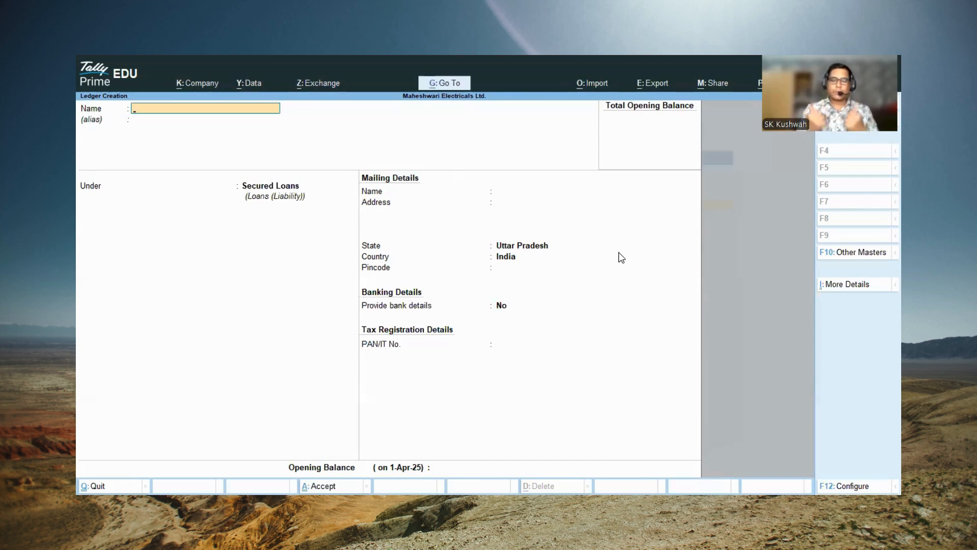
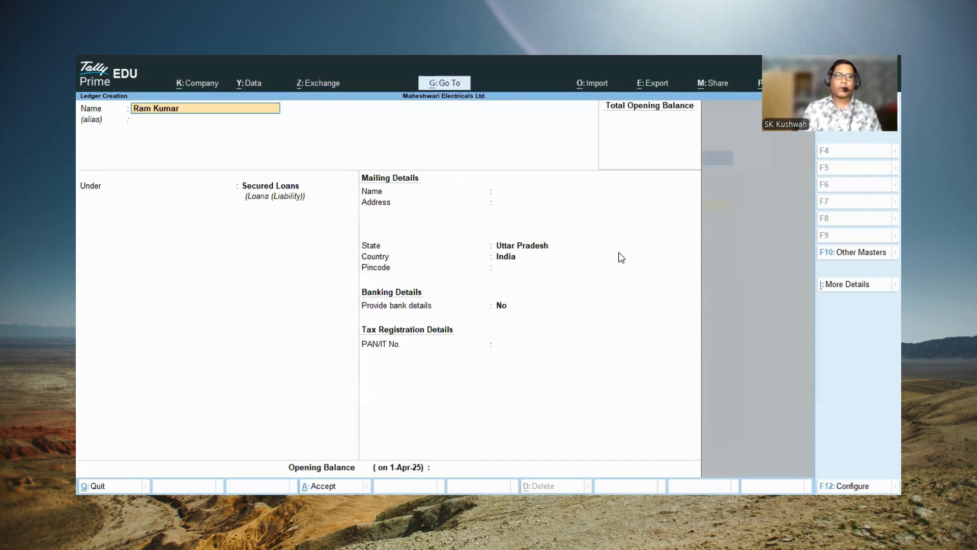
# Step: Name the new ledger with the person's full name and place it under the Current Liabilities group
pyautogui.press('Return')
pyautogui.press('Return')
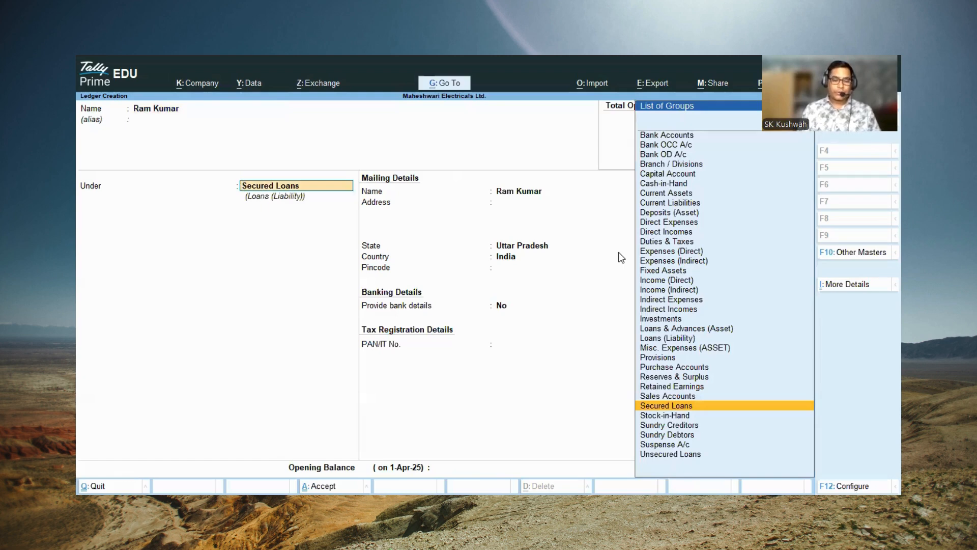
pyautogui.write('C')
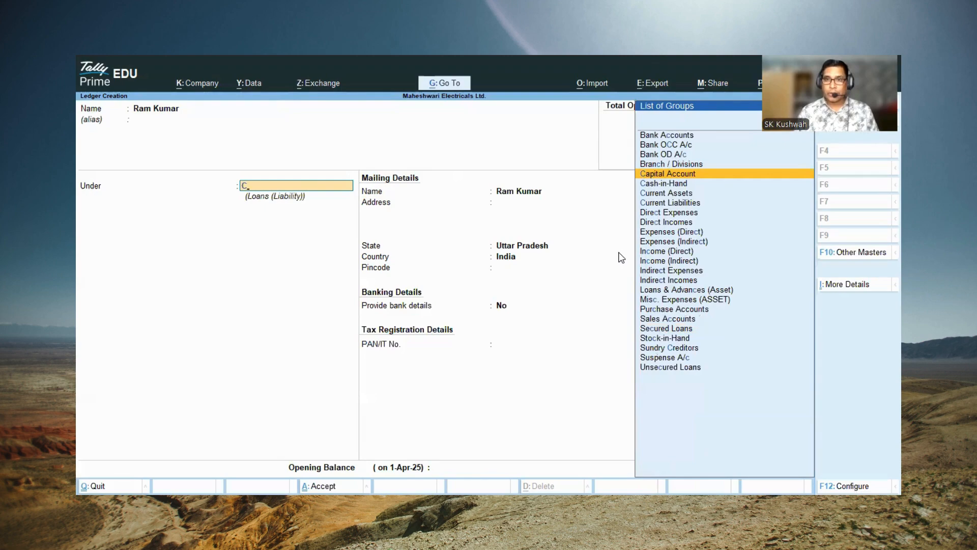
pyautogui.press('Down')
pyautogui.press('Down')
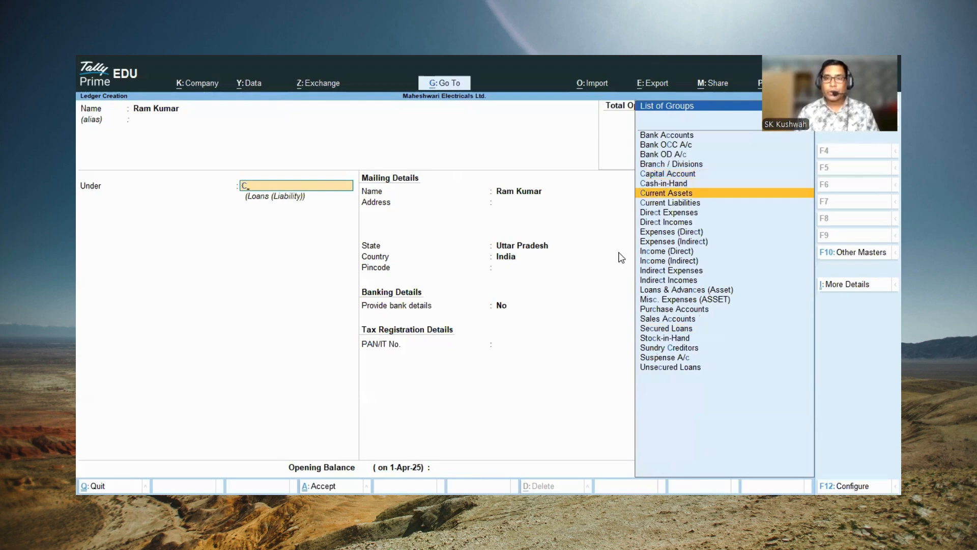
pyautogui.press('Down')
pyautogui.press('Return')
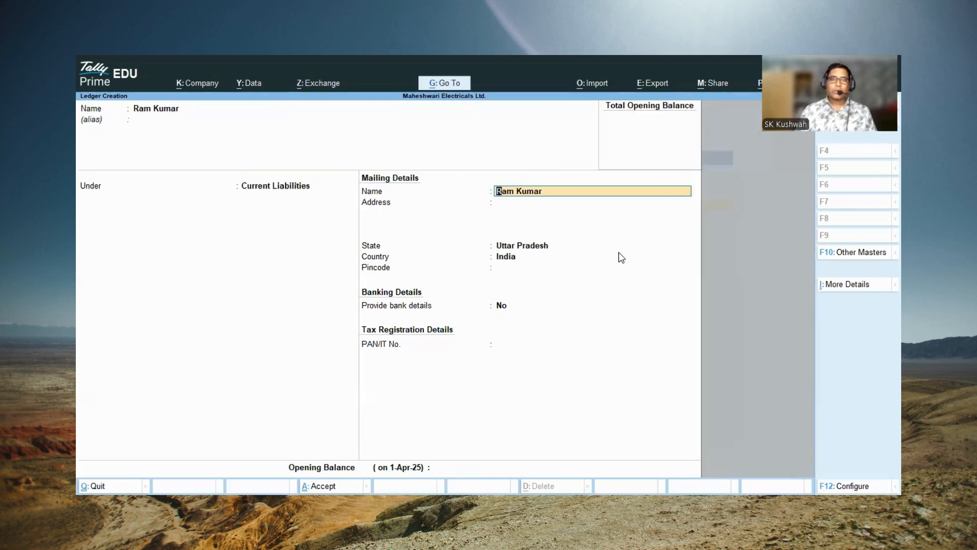
# Step: Fill in the person's address and pincode in the ledger's mailing details, keeping the state as Uttar Pradesh
pyautogui.press('Return')
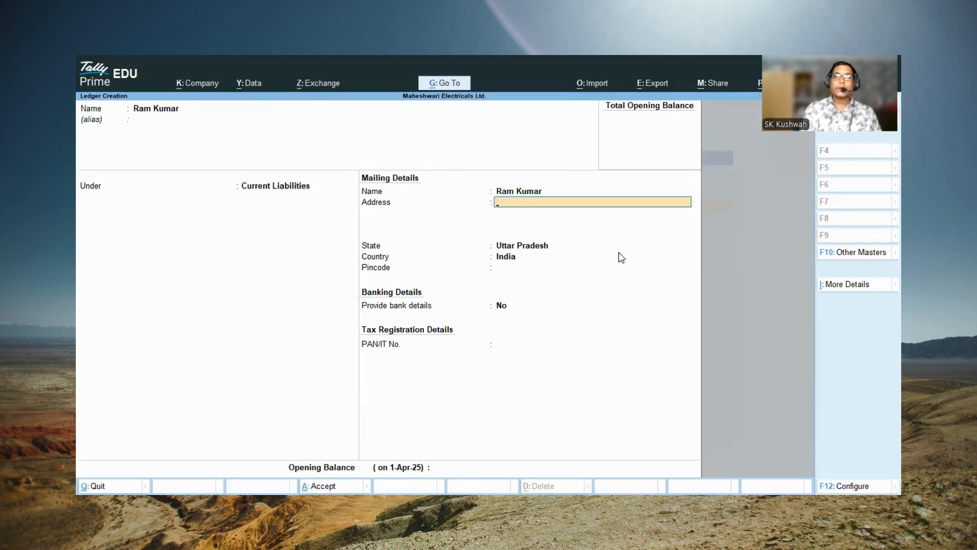
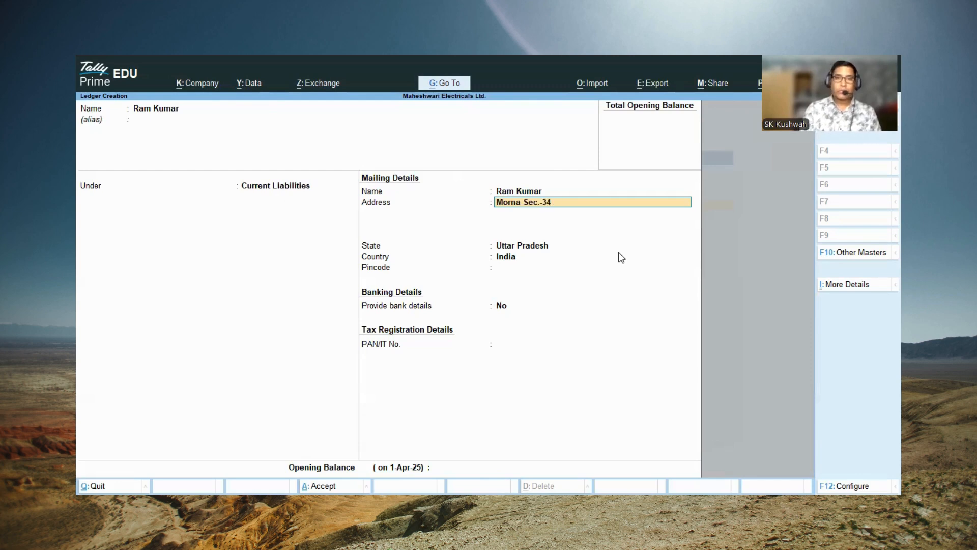
pyautogui.press('Return')
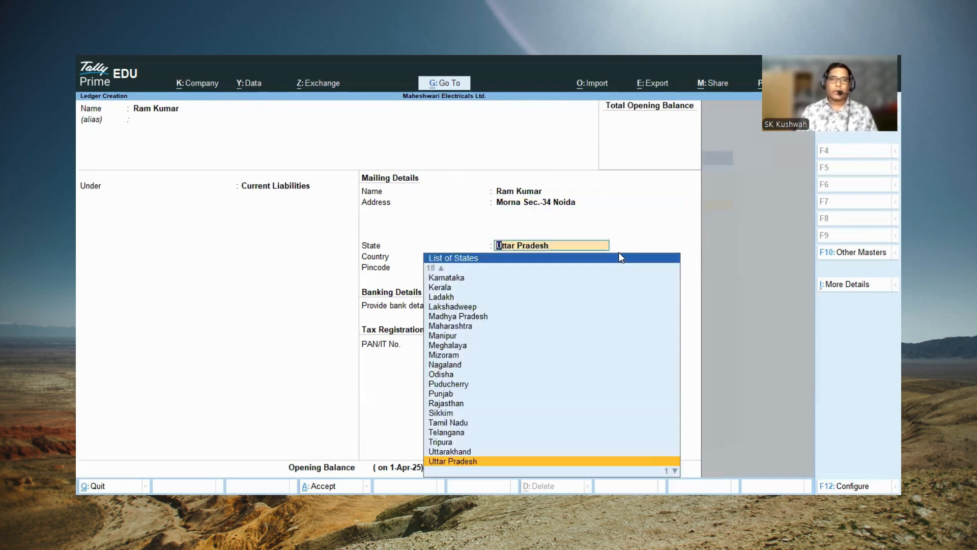
pyautogui.press('Return')
pyautogui.write('2013')
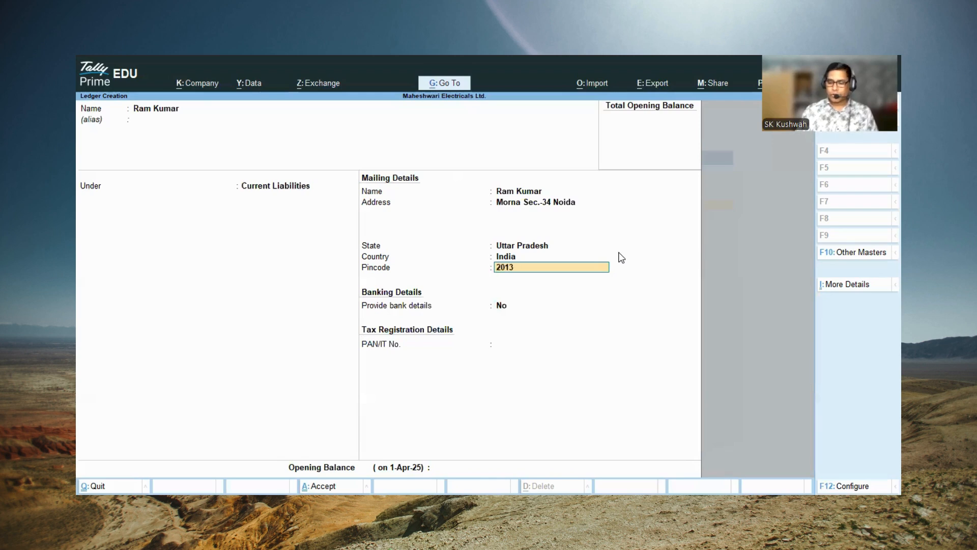
pyautogui.write('01')
# Step: Leave bank details at No and the PAN and opening balance blank, and save the person's ledger
pyautogui.press('Return')
pyautogui.press('Return')
pyautogui.press('Return')
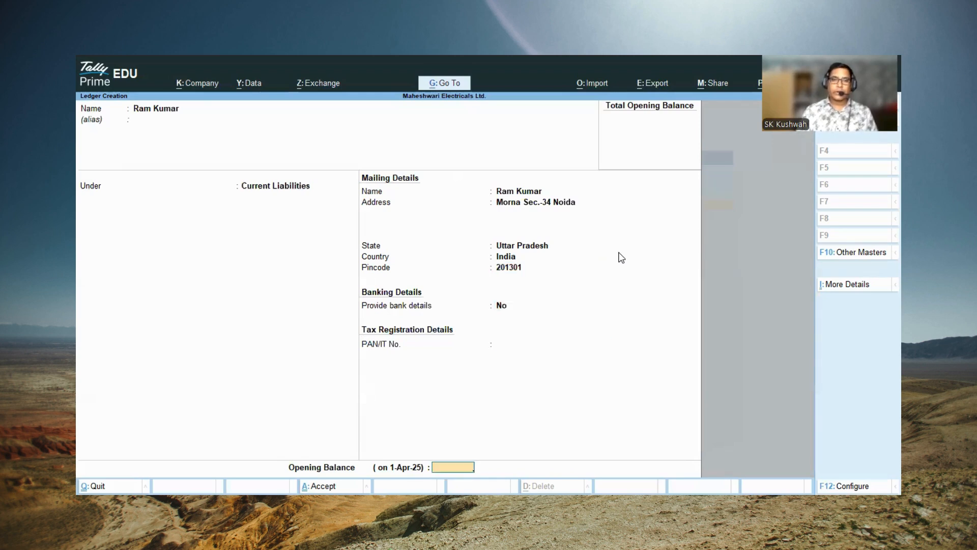
pyautogui.press('Return')
pyautogui.press('Return')
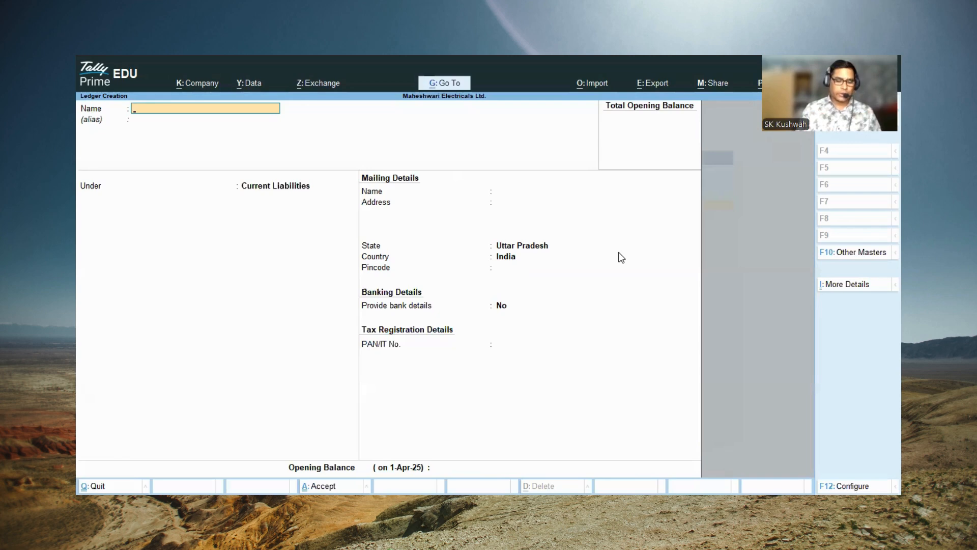
# Step: Name the new ledger Purchase and place it under Purchase Accounts, leaving the type of ledger Not Applicable
pyautogui.write('Fa')
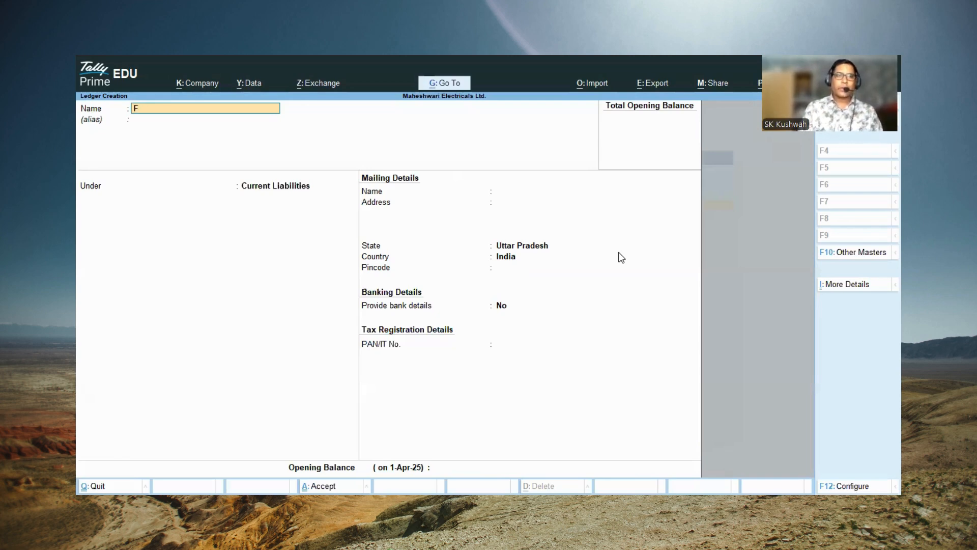
pyautogui.press('BackSpace')
pyautogui.write('Purchase')
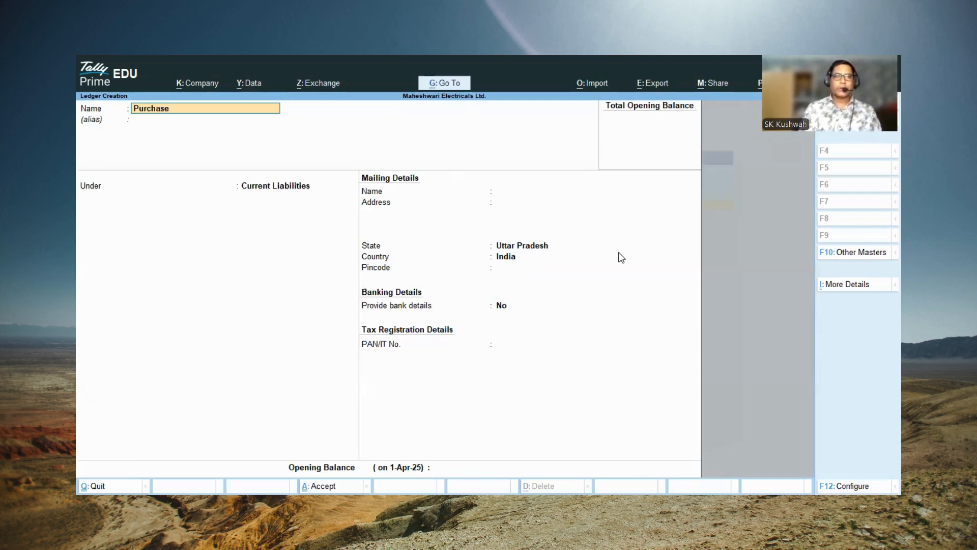
pyautogui.press('Return')
pyautogui.write('P')
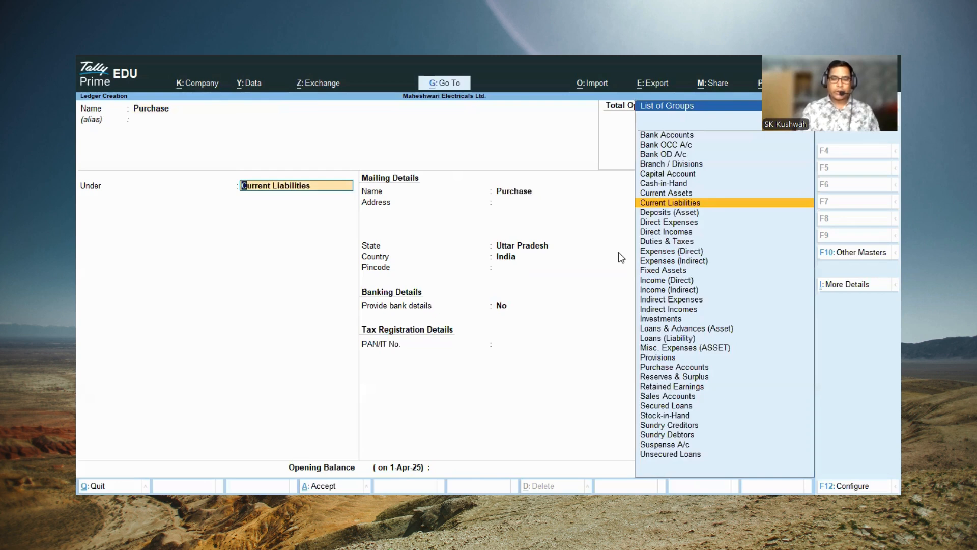
pyautogui.press('Down')
pyautogui.press('Down')
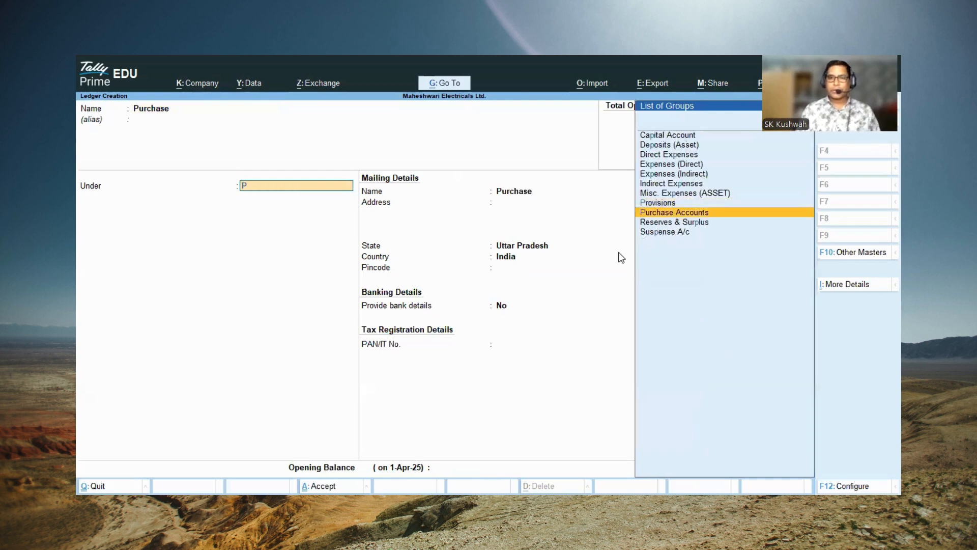
pyautogui.press('Return')
# Step: Leave bank details at No and the PAN and opening balance blank, and save the Purchase ledger
pyautogui.press('Return')
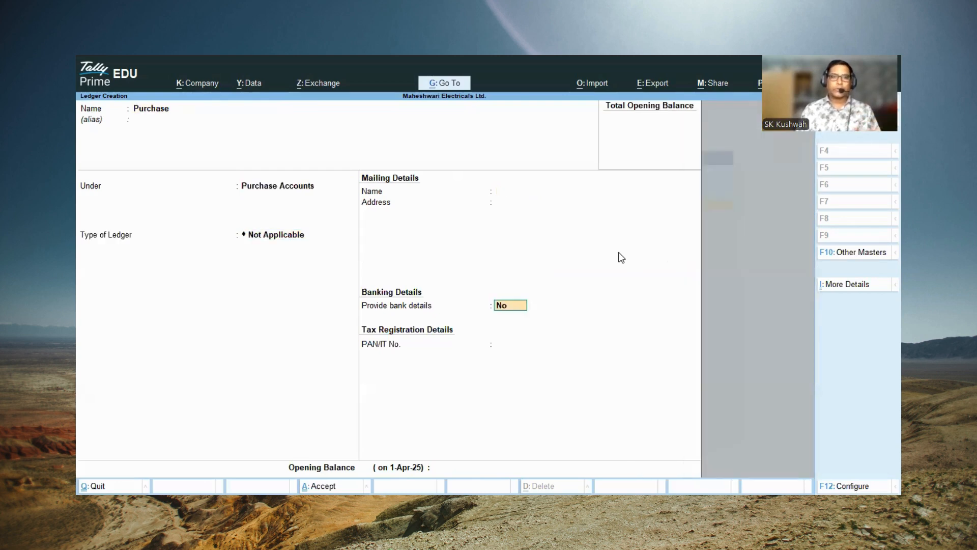
pyautogui.press('Return')
pyautogui.press('Return')
pyautogui.press('Return')
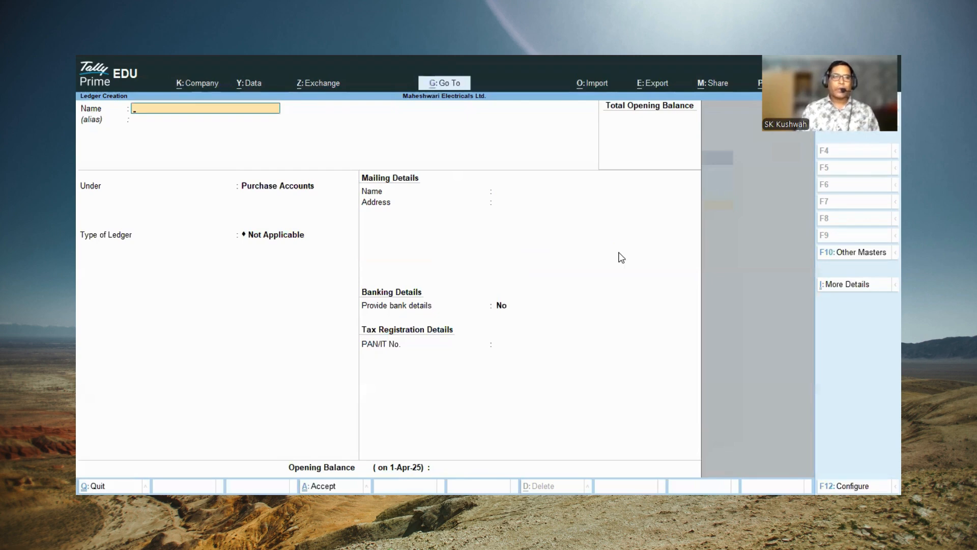
# Step: Create a ledger named Fan under Purchase Accounts, leaving the ledger type Not Applicable and the remaining details at their defaults
pyautogui.write('FAn')
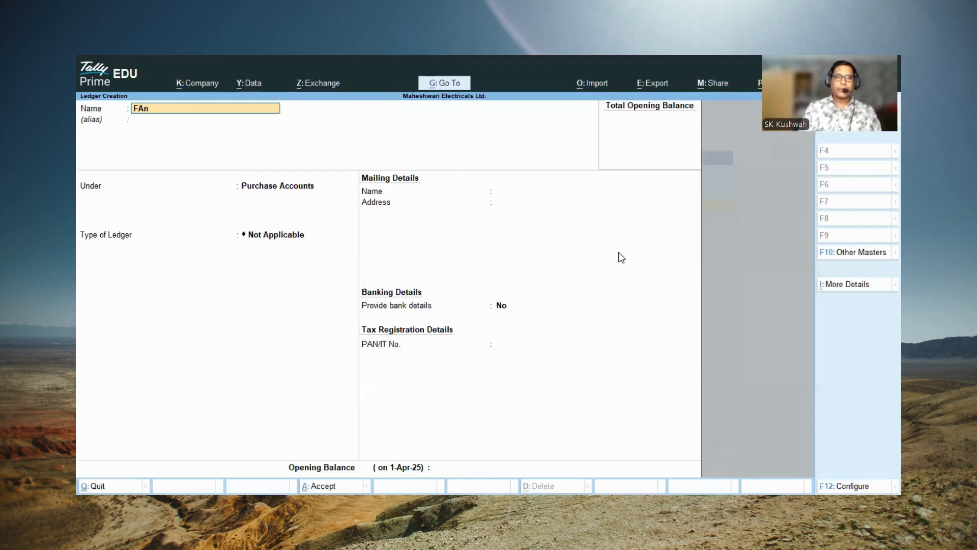
pyautogui.press('BackSpace')
pyautogui.press('BackSpace')
pyautogui.write('a')
pyautogui.press('Return')
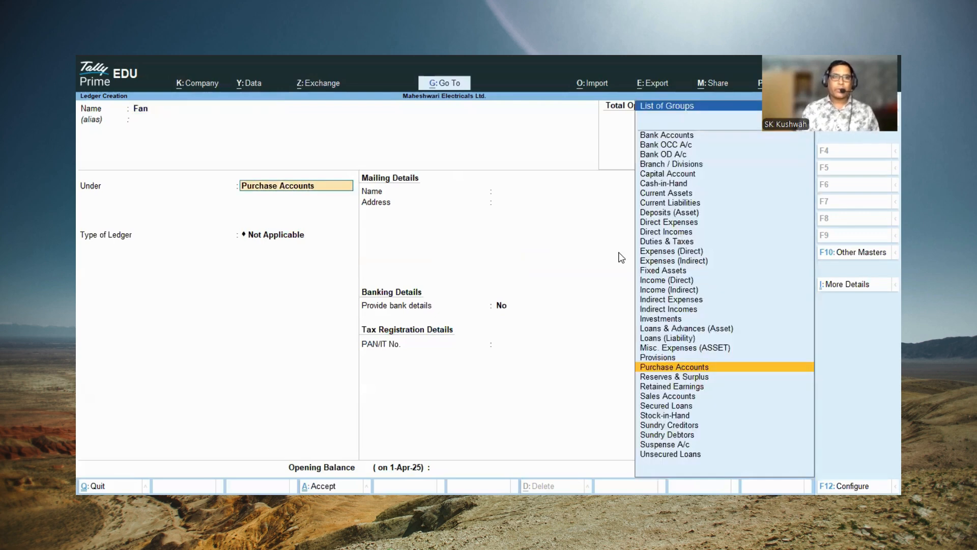
pyautogui.press('Return')
pyautogui.press('Return')
pyautogui.press('Return')
pyautogui.press('Return')
pyautogui.press('Return')
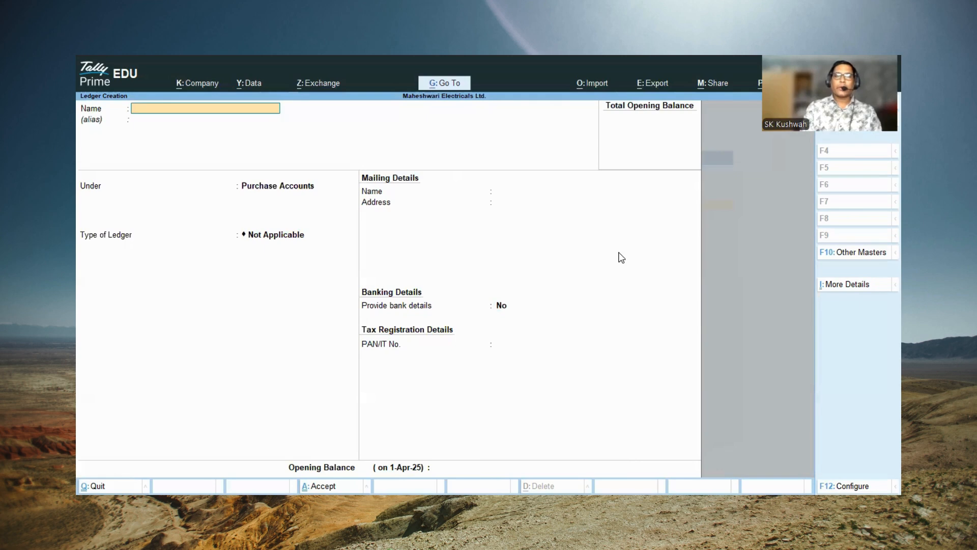
# Step: Create a ledger named Iron under Purchase Accounts with bank details at No and a blank opening balance
pyautogui.write('Iron')
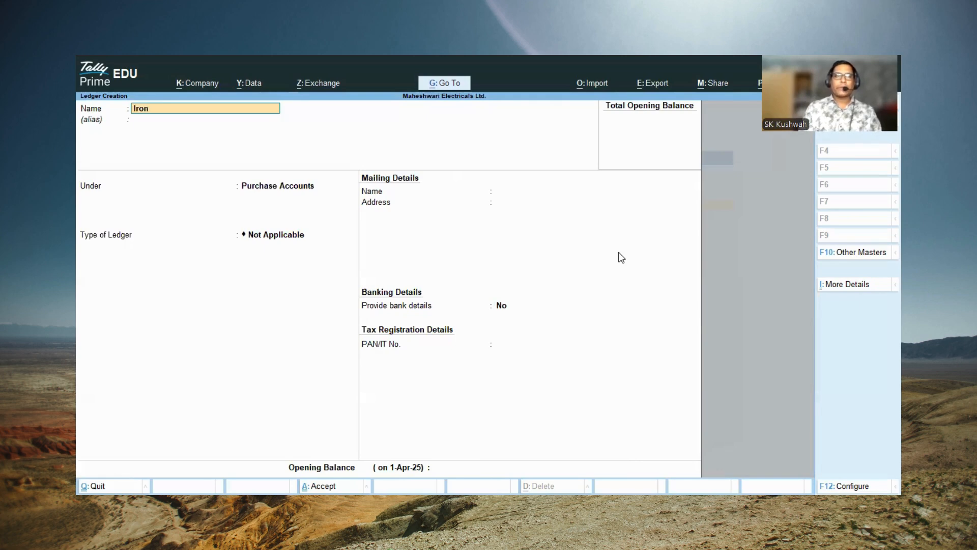
pyautogui.press('Return')
pyautogui.press('Return')
pyautogui.press('Return')
pyautogui.press('Return')
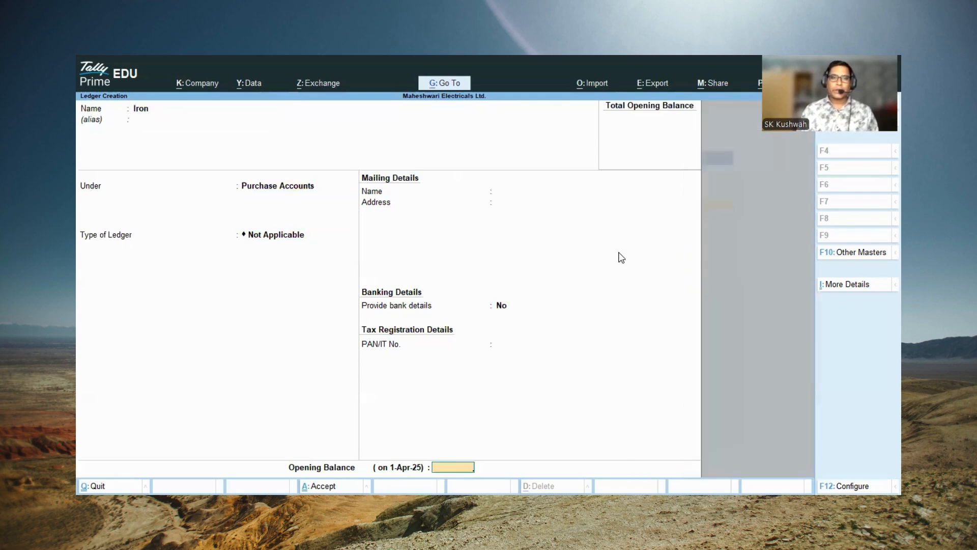
pyautogui.press('Return')
pyautogui.press('Return')
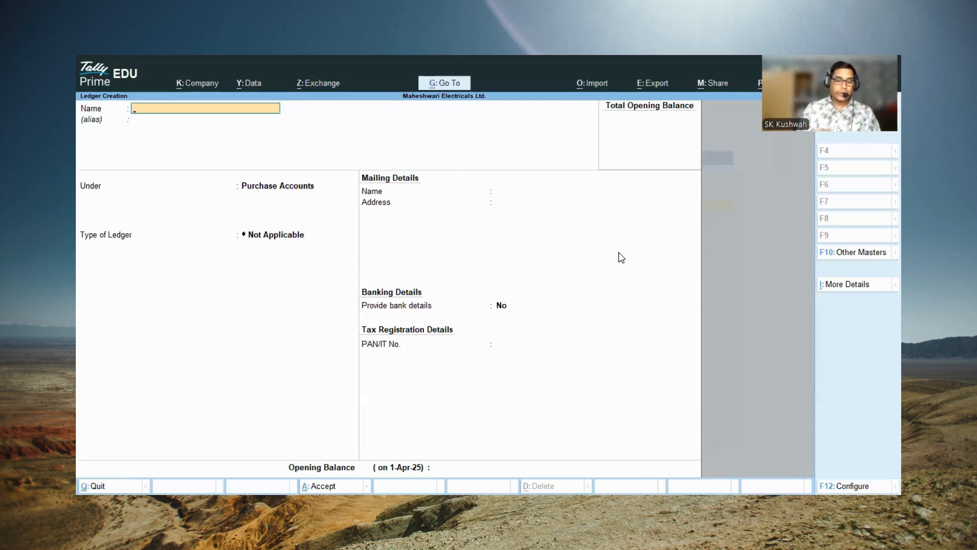
# Step: Create a ledger named Sales under the Sales Accounts group, leaving the type of ledger Not Applicable
pyautogui.write('Sales')
pyautogui.press('Return')
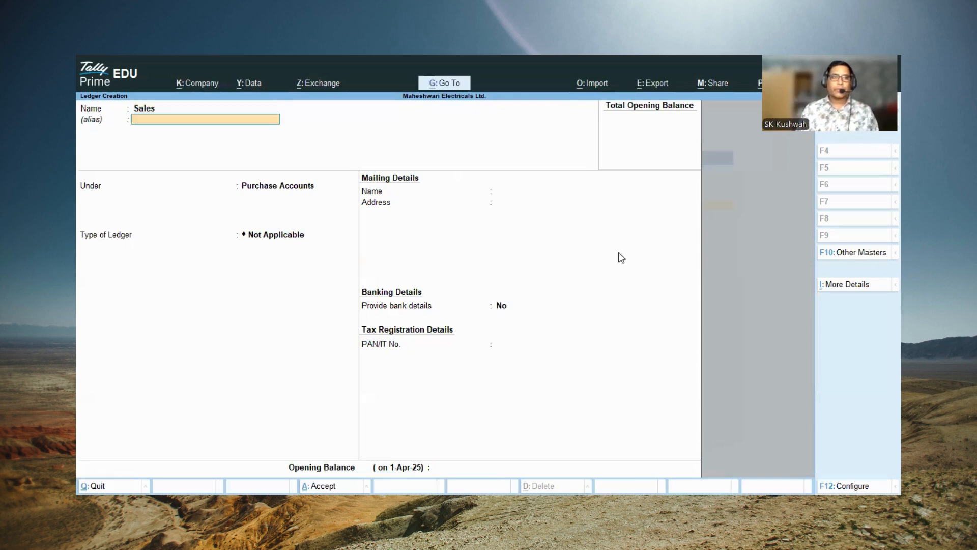
pyautogui.write('S')
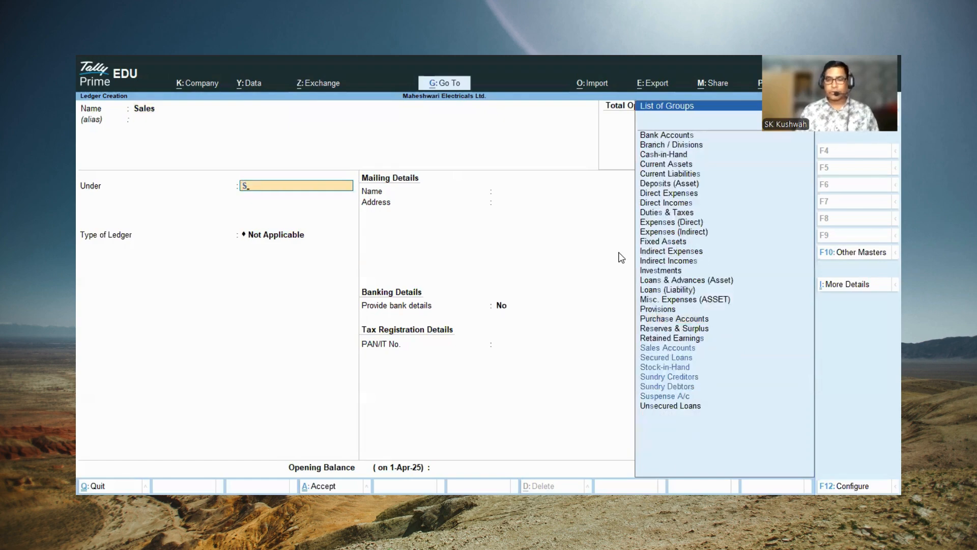
pyautogui.press('Return')
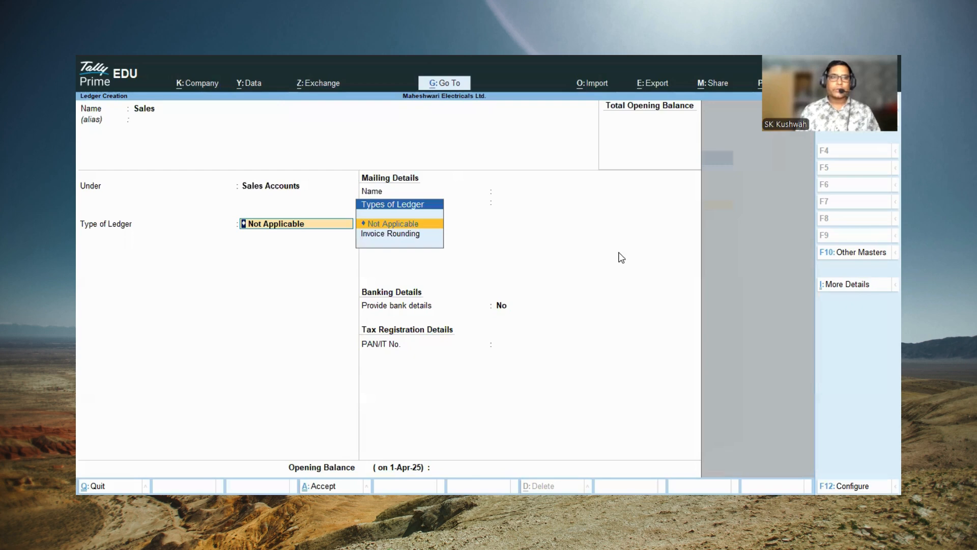
pyautogui.press('Return')
pyautogui.press('Return')
pyautogui.press('Return')
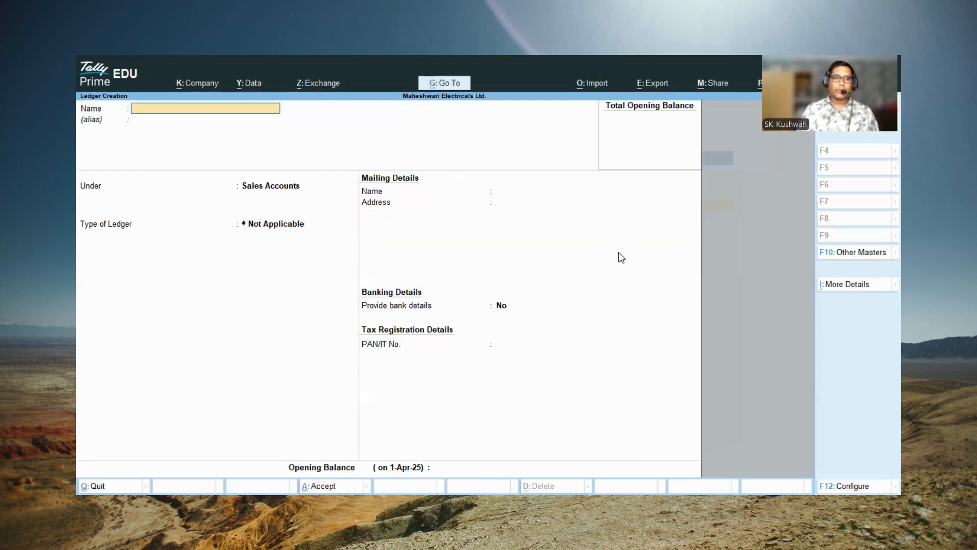
# Step: Create a ledger named Sales Fan under Sales Accounts, keeping the other details at their defaults
pyautogui.write('Sal')
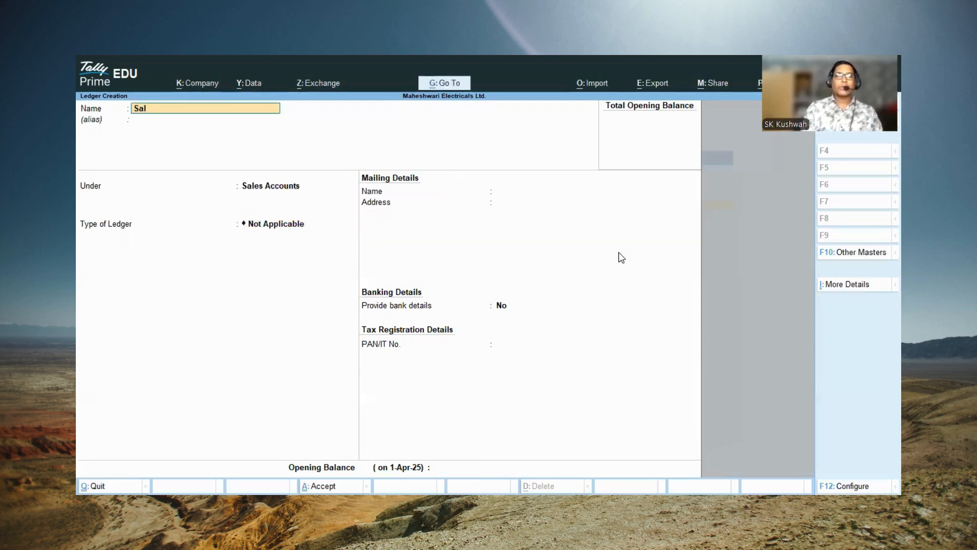
pyautogui.write('es FAn')
pyautogui.press('BackSpace')
pyautogui.press('BackSpace')
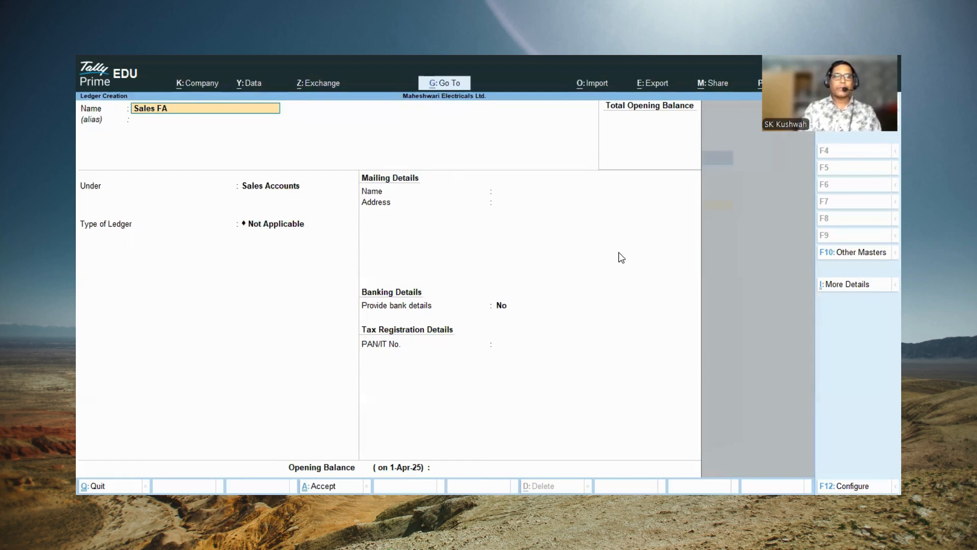
pyautogui.write('an')
pyautogui.press('Return')
pyautogui.press('Return')
pyautogui.press('Return')
pyautogui.press('Return')
pyautogui.press('Return')
pyautogui.press('Return')
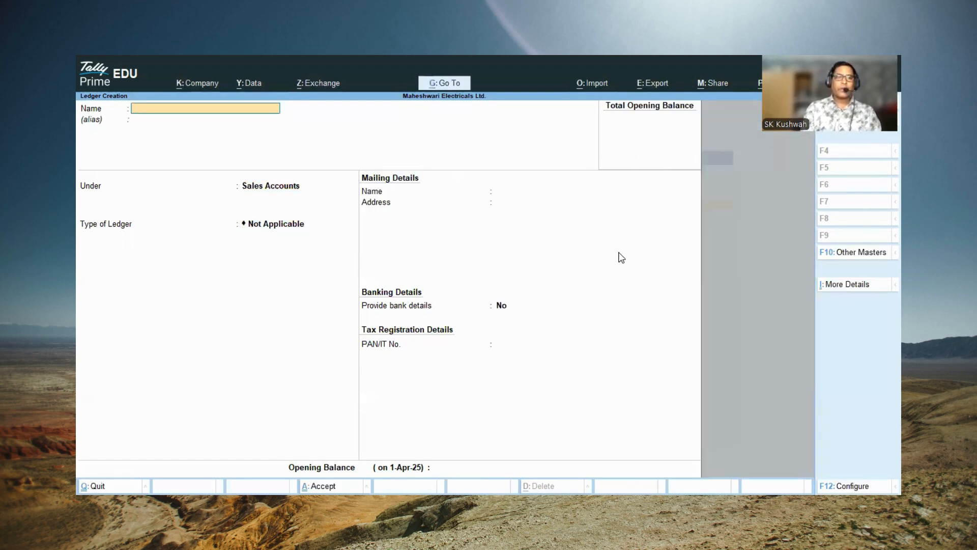
# Step: Create a ledger named Sales Iron under Sales Accounts, keeping the other details at their defaults
pyautogui.write('Sales I')
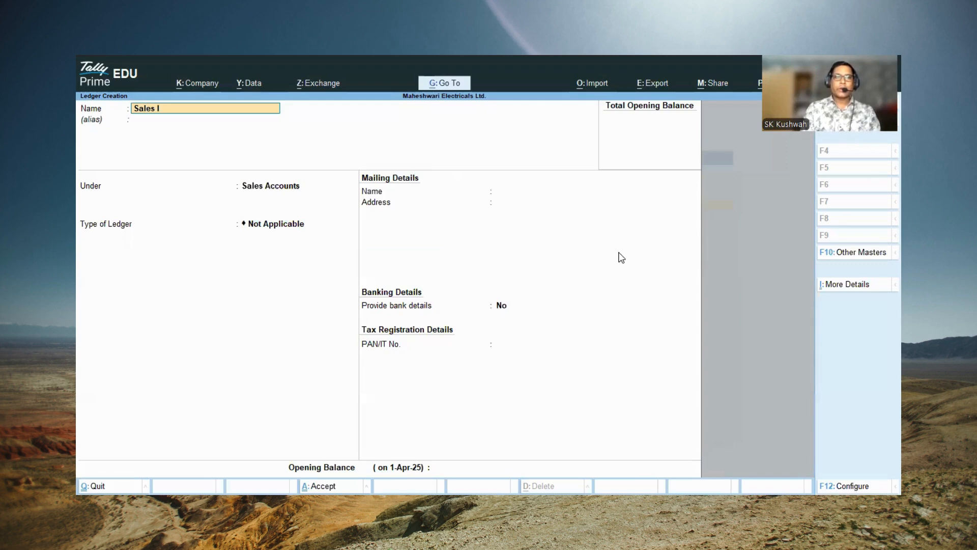
pyautogui.write('ron')
pyautogui.press('Return')
pyautogui.press('Return')
pyautogui.press('Return')
pyautogui.press('Return')
pyautogui.press('Return')
pyautogui.press('Return')
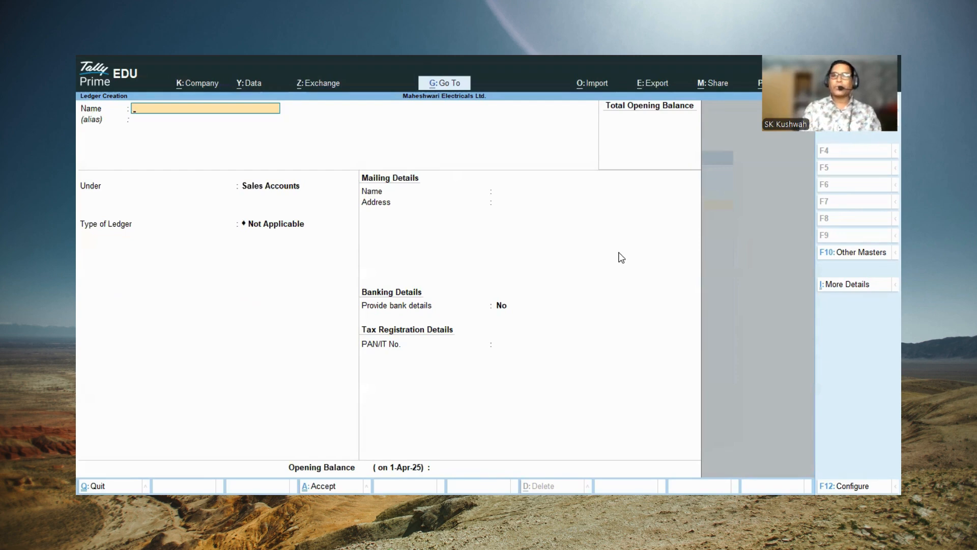
# Step: Name the new ledger Prince Electricals Pvt. Ltd. and leave its alias blank
pyautogui.write('Pri')
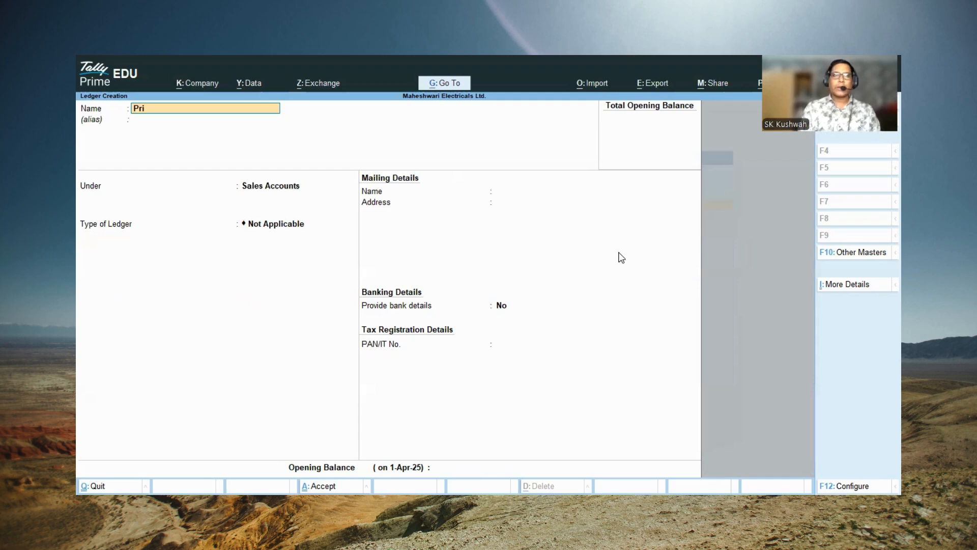
pyautogui.write('nce Electrei')
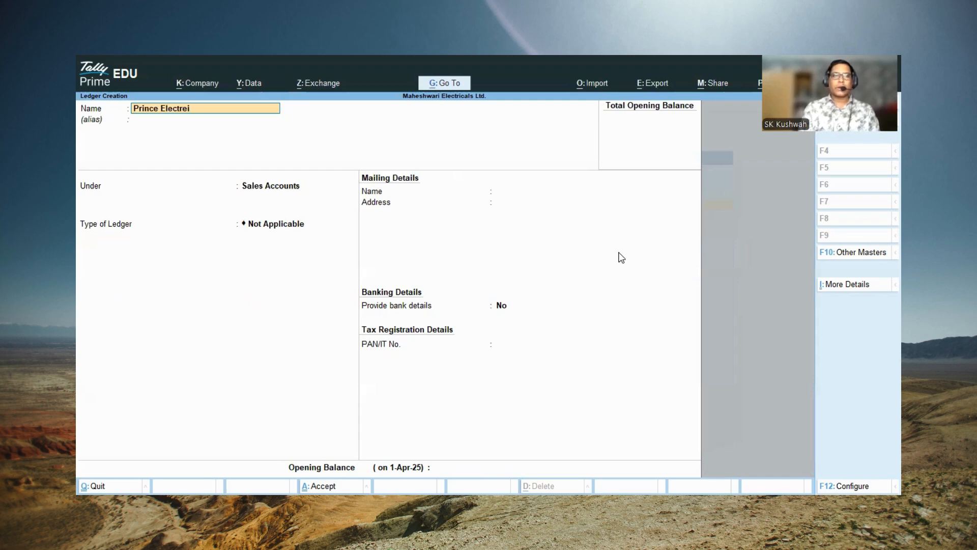
pyautogui.press('BackSpace')
pyautogui.press('BackSpace')
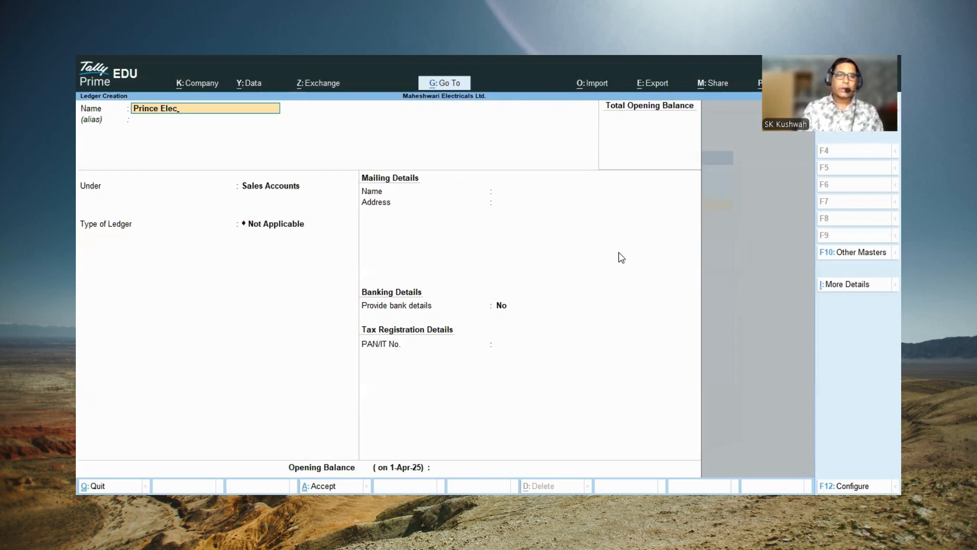
pyautogui.write('tricals')
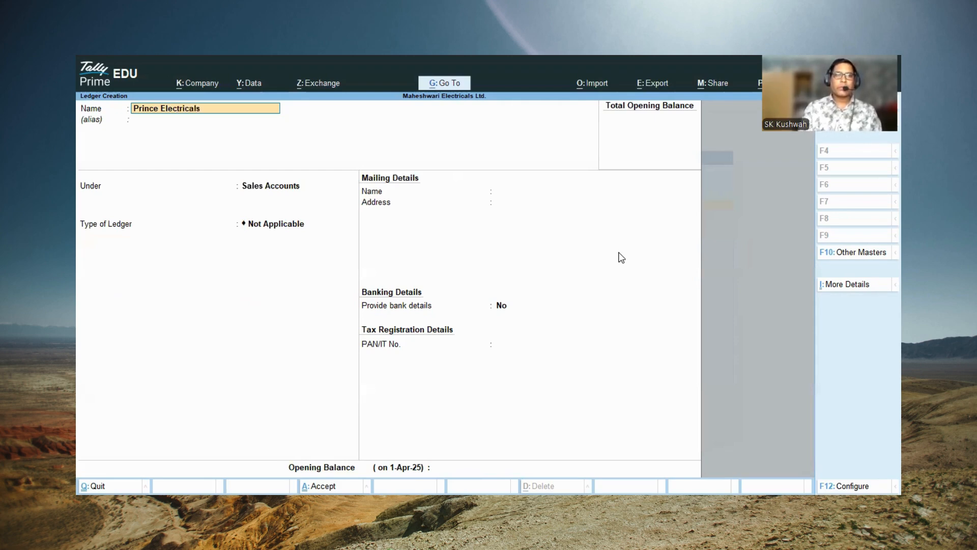
pyautogui.write(' Pvt.')
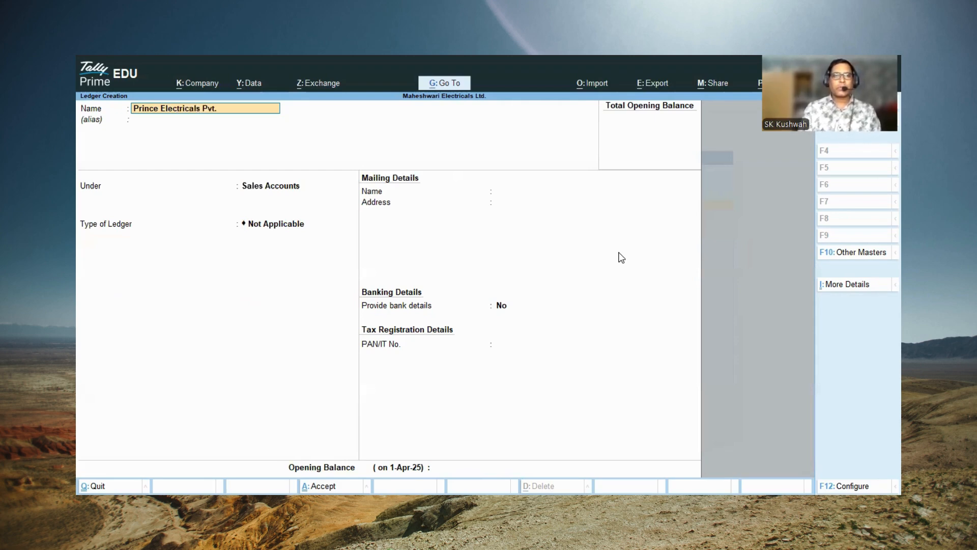
pyautogui.write(' Ltd.')
pyautogui.press('Return')
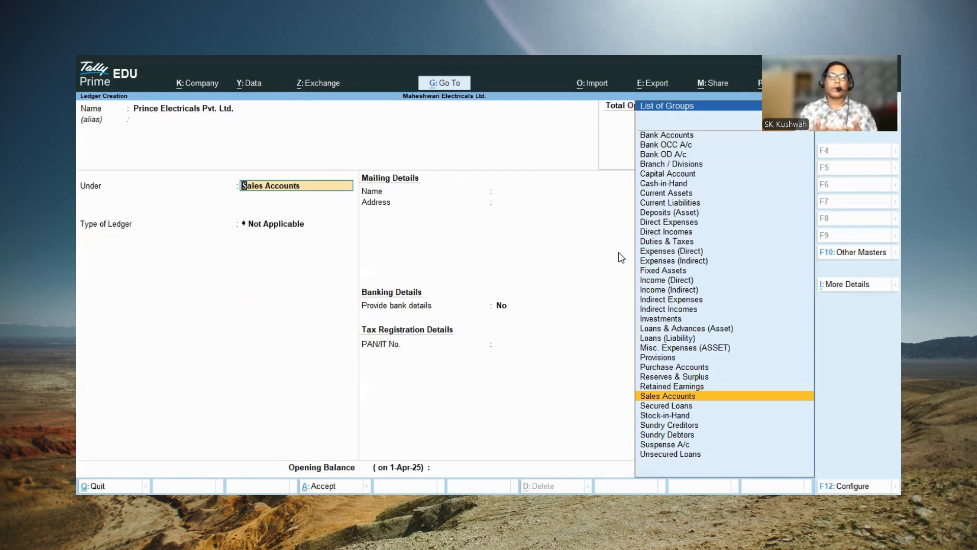
# Step: Place the Prince Electricals ledger under Sundry Debtors, keeping bill-by-bill balances at Yes, the credit period blank and the credit days check at No
pyautogui.write('S')
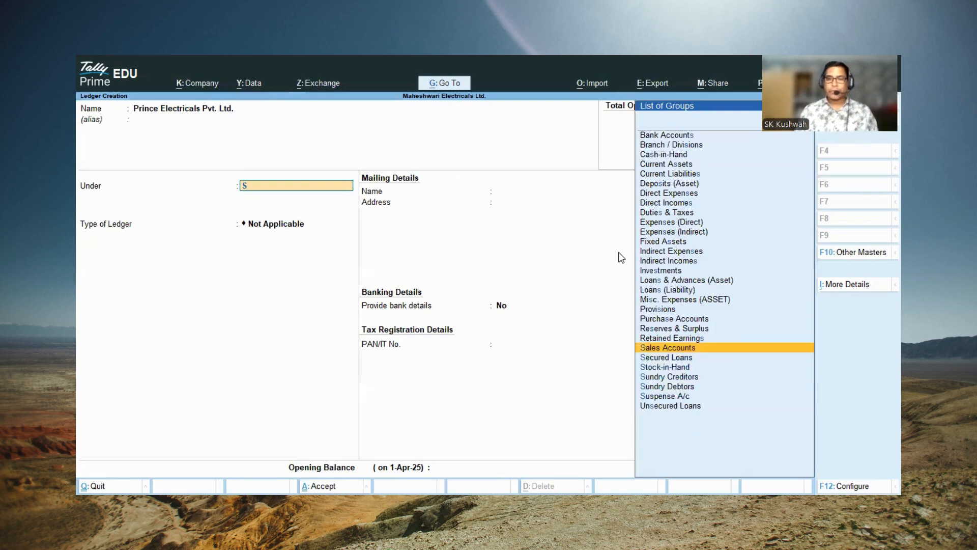
pyautogui.press('Down')
pyautogui.press('Down')
pyautogui.press('Down')
pyautogui.press('Down')
pyautogui.press('Return')
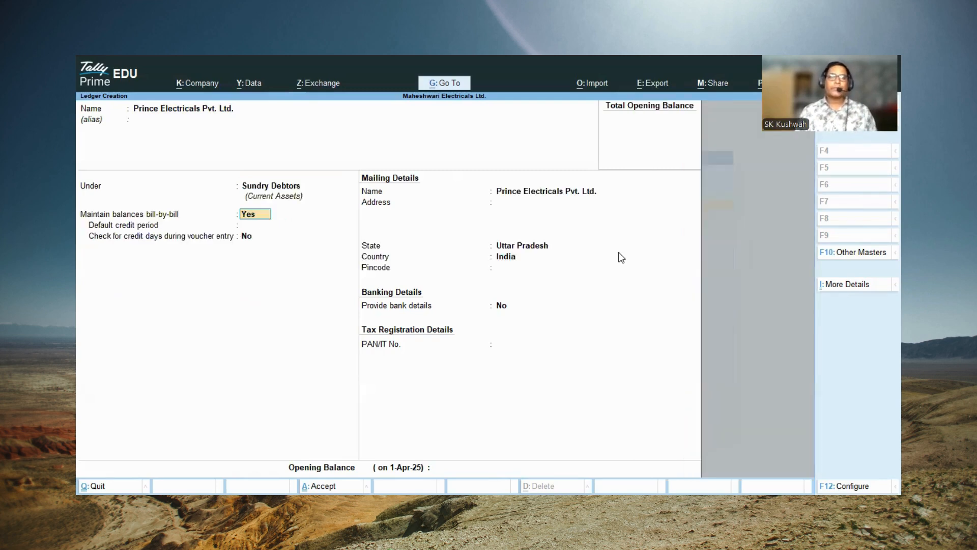
pyautogui.press('Return')
# Step: Keep the mailing name of Prince Electricals Pvt. Ltd. and fill in the company's address
pyautogui.press('Return')
pyautogui.press('Return')
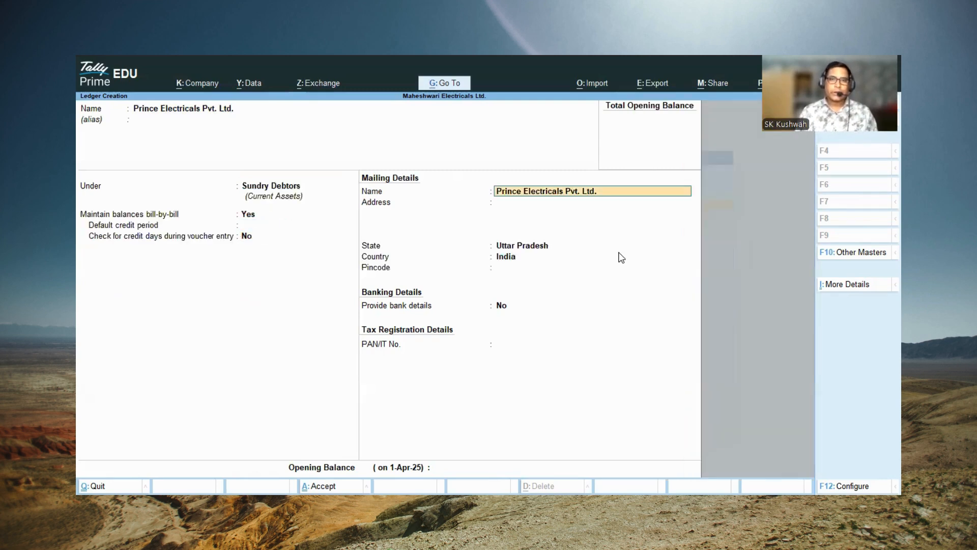
pyautogui.press('Return')
pyautogui.write('Main')
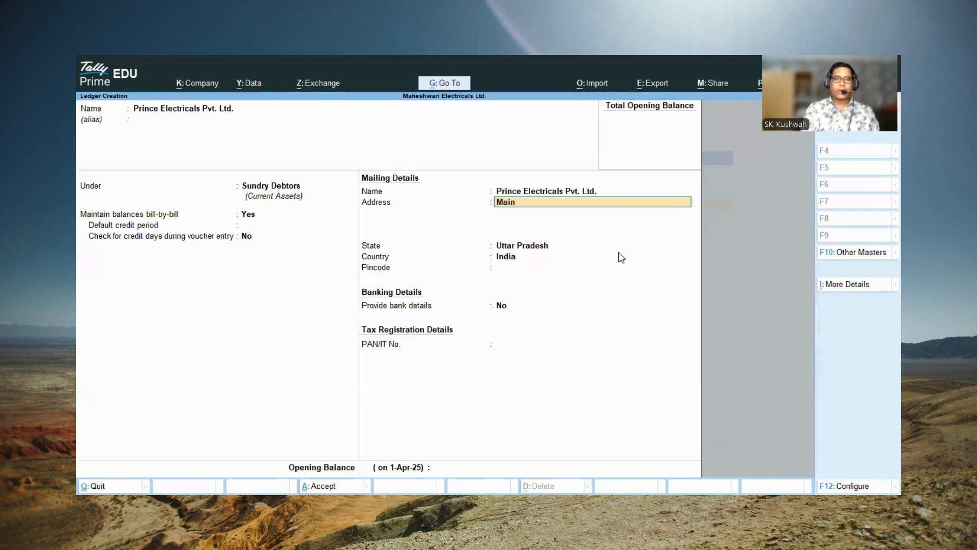
pyautogui.write(' Markete BaROL')
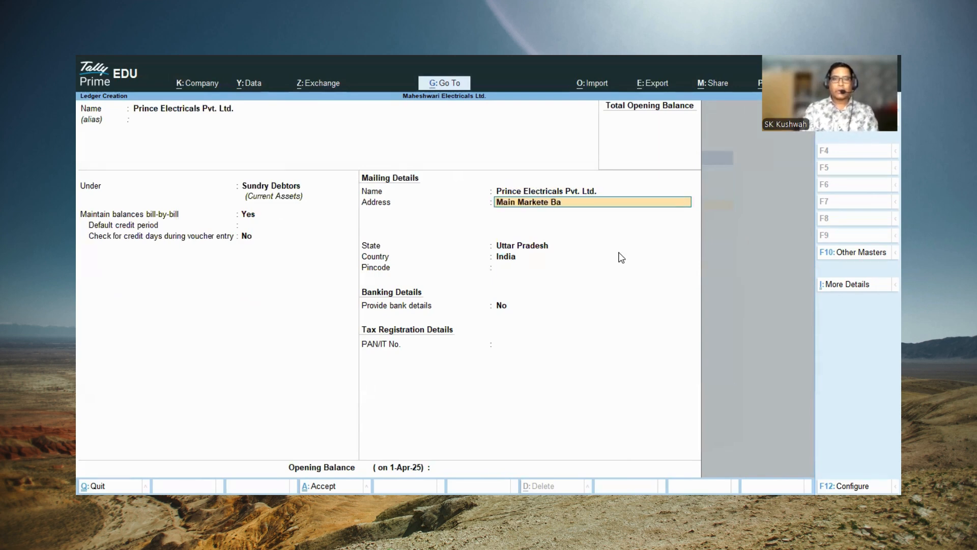
pyautogui.press('BackSpace')
pyautogui.press('BackSpace')
pyautogui.write('ROLA')
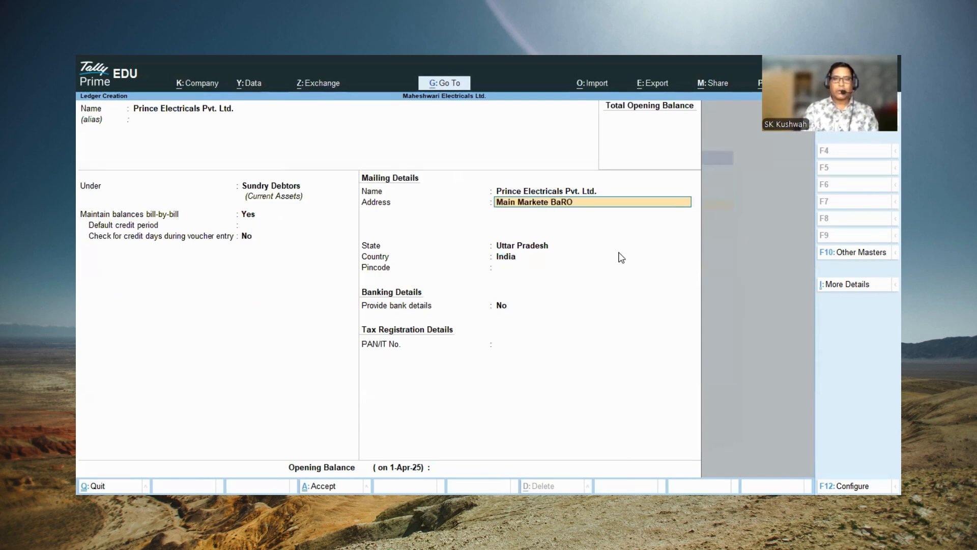
pyautogui.press('BackSpace')
pyautogui.press('BackSpace')
pyautogui.press('BackSpace')
pyautogui.press('BackSpace')
pyautogui.write('rola')
pyautogui.press('Return')
# Step: Keep the state as Uttar Pradesh, enter the pincode, leave bank details at No and the PAN blank, and save the Prince Electricals ledger
pyautogui.press('Return')
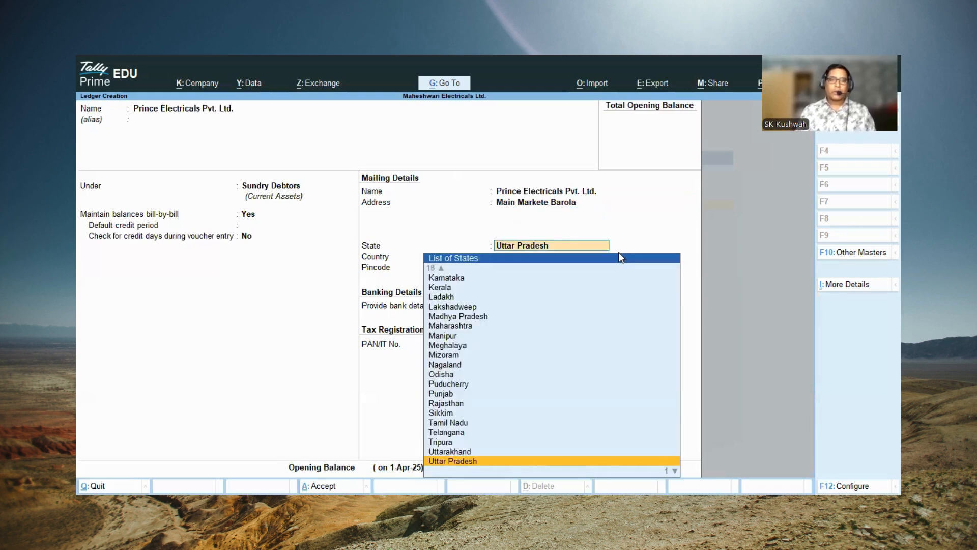
pyautogui.press('Return')
pyautogui.write('20130')
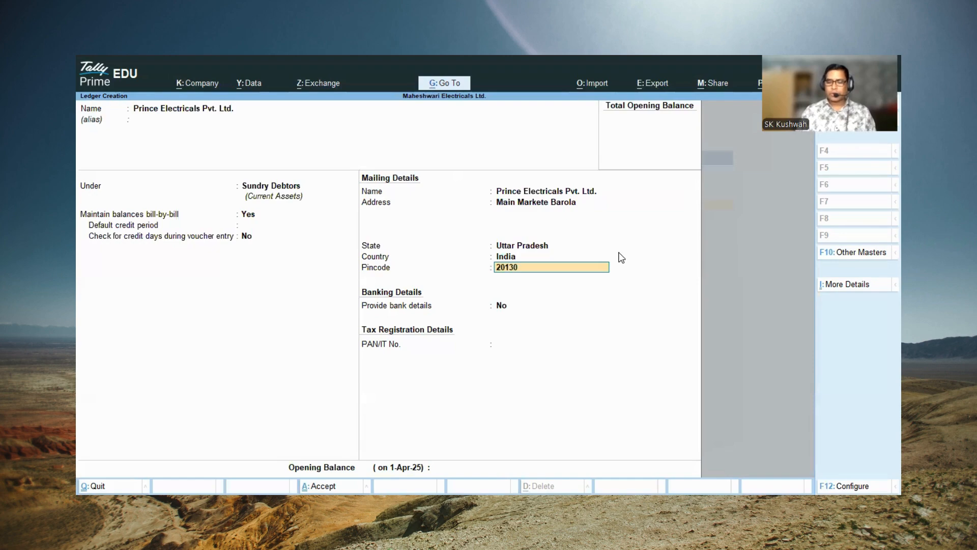
pyautogui.write('1')
pyautogui.press('Return')
pyautogui.press('Return')
pyautogui.press('Return')
pyautogui.press('Return')
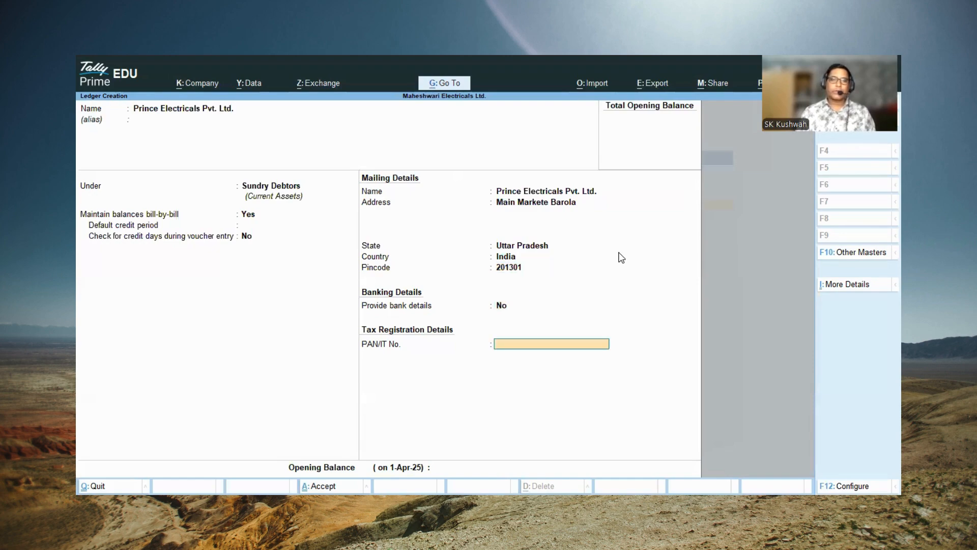
pyautogui.press('Return')
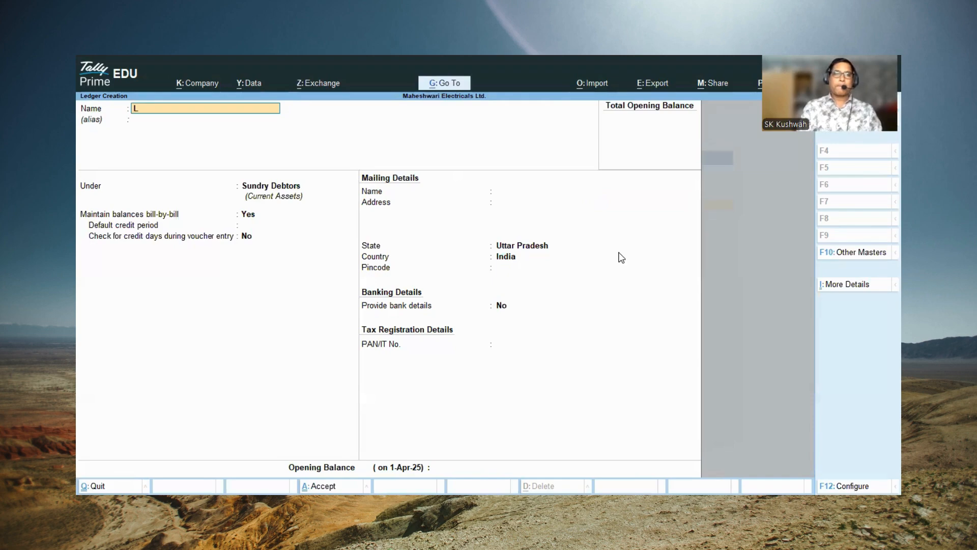
pyautogui.write('Laxmi El')
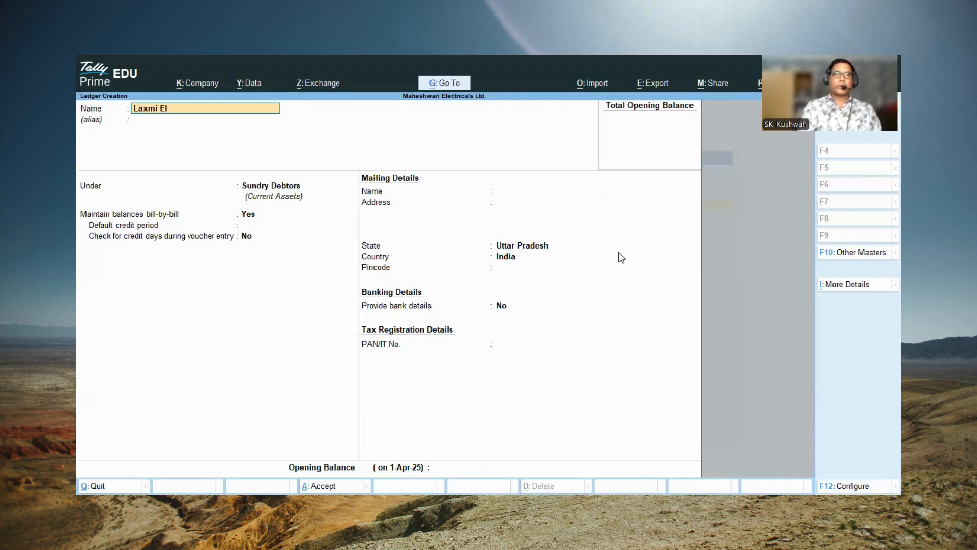
pyautogui.write('ectricals Pvt')
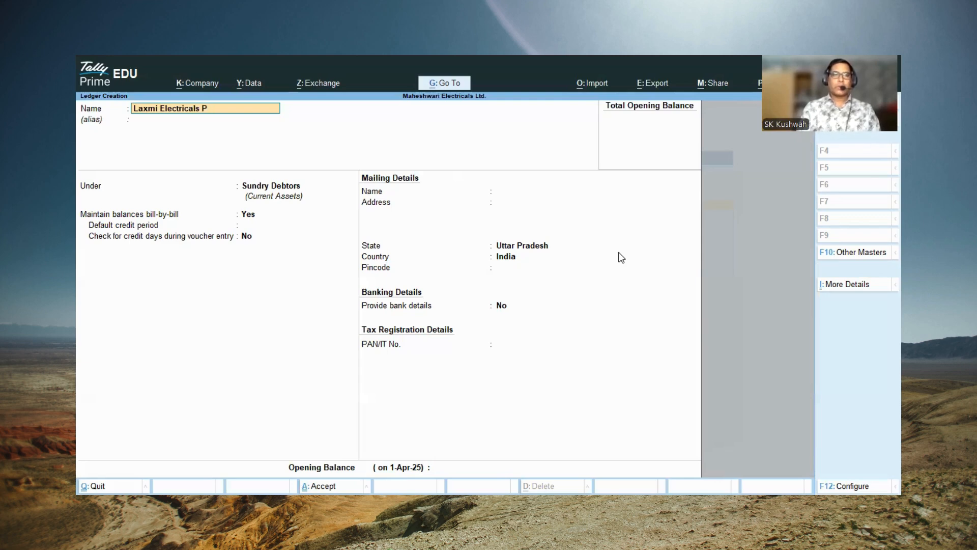
pyautogui.press('BackSpace')
pyautogui.press('BackSpace')
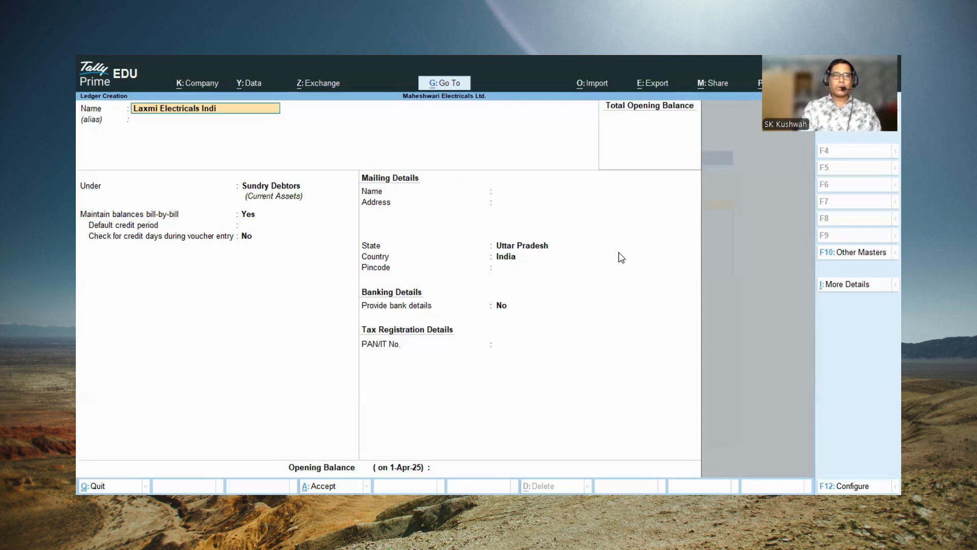
pyautogui.write('Ltd')
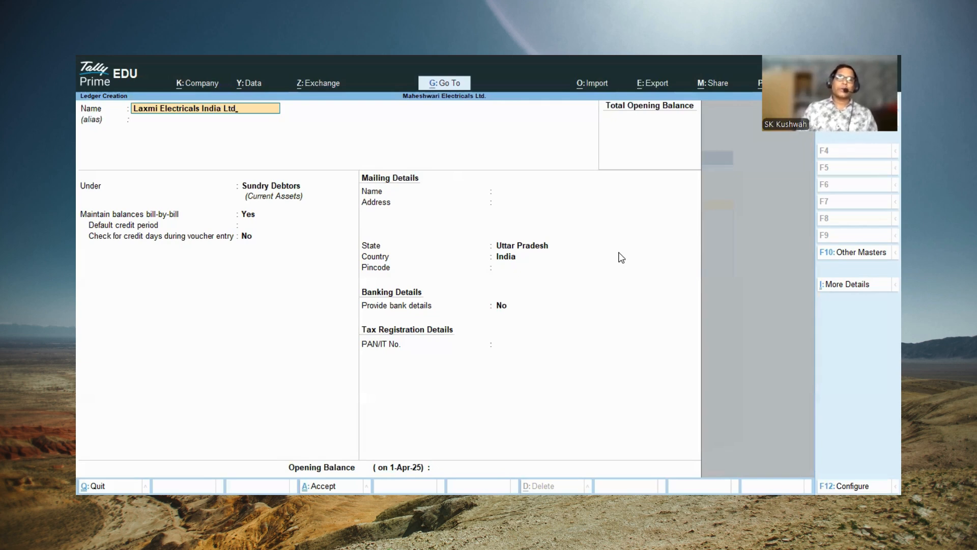
pyautogui.press('BackSpace')
pyautogui.press('BackSpace')
pyautogui.press('BackSpace')
pyautogui.press('BackSpace')
pyautogui.press('BackSpace')
pyautogui.press('BackSpace')
pyautogui.press('BackSpace')
pyautogui.press('BackSpace')
pyautogui.press('BackSpace')
pyautogui.press('BackSpace')
pyautogui.press('BackSpace')
pyautogui.press('BackSpace')
pyautogui.press('BackSpace')
pyautogui.press('BackSpace')
pyautogui.press('BackSpace')
pyautogui.press('BackSpace')
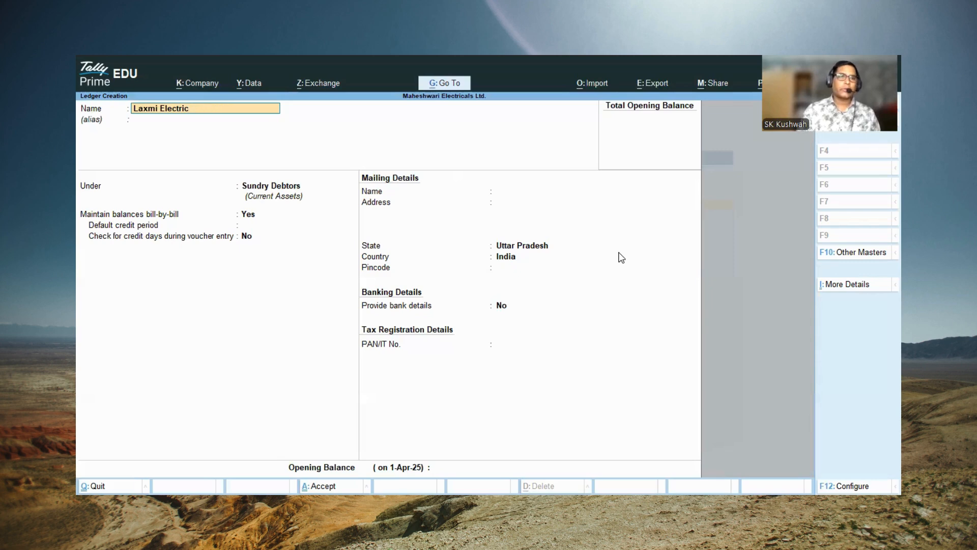
pyautogui.press('BackSpace')
pyautogui.press('BackSpace')
pyautogui.press('BackSpace')
pyautogui.press('BackSpace')
pyautogui.press('BackSpace')
pyautogui.press('BackSpace')
pyautogui.press('BackSpace')
pyautogui.press('BackSpace')
pyautogui.press('BackSpace')
pyautogui.press('BackSpace')
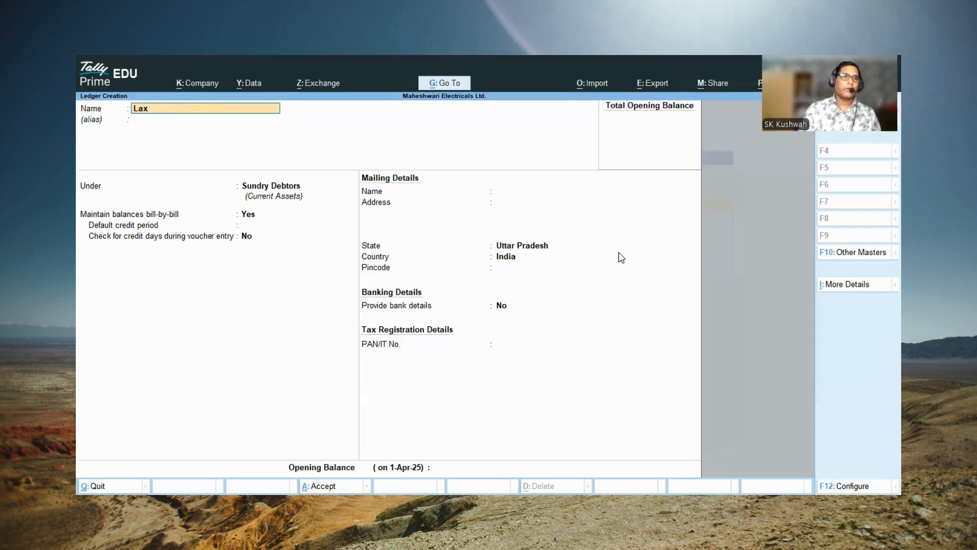
# Step: Name the new ledger Control & Switch Gare Ltd. and leave its alias blank
pyautogui.write('Con')
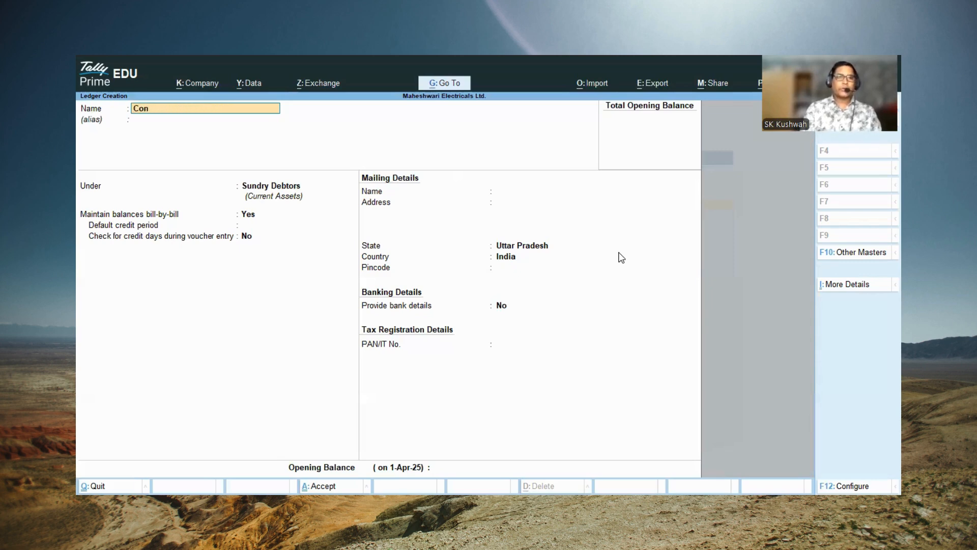
pyautogui.write('trol &')
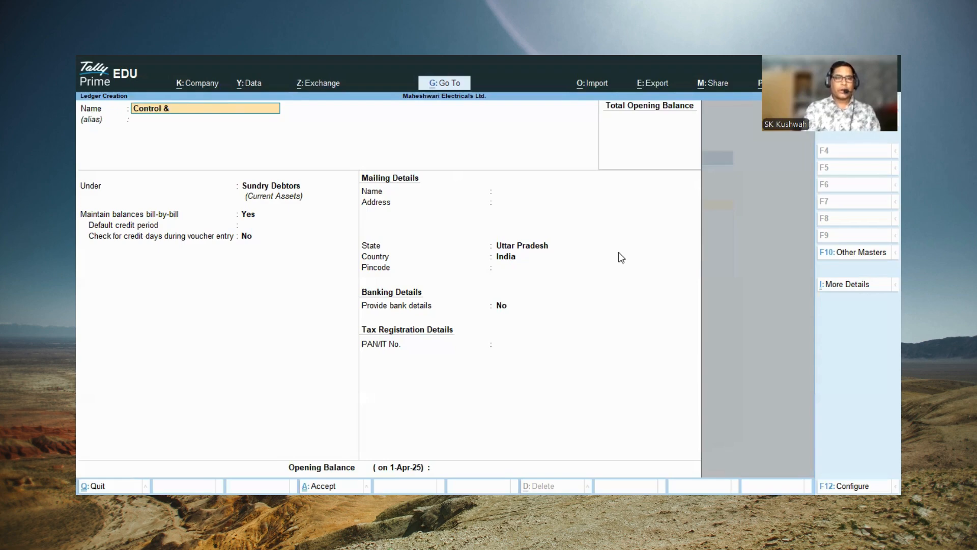
pyautogui.write(' Switch Gare')
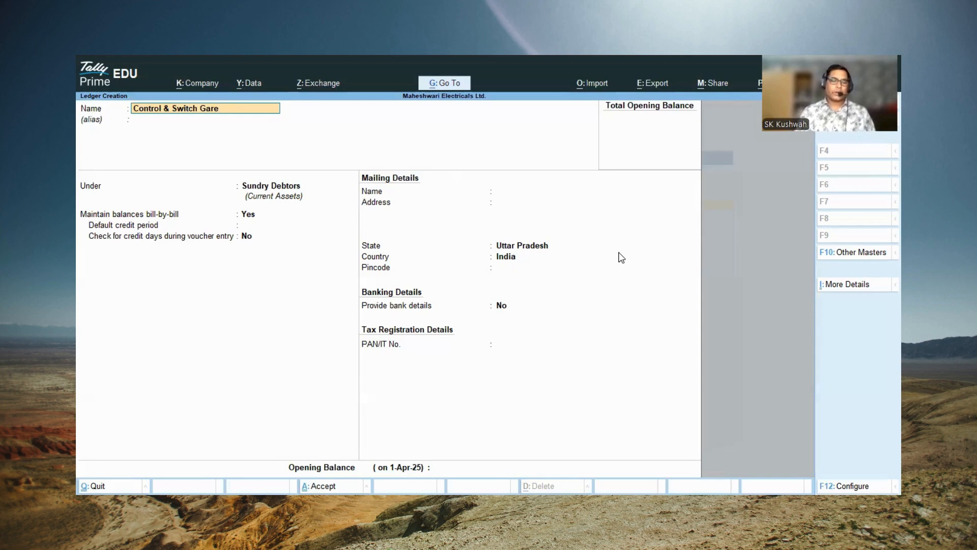
pyautogui.write('Ltd')
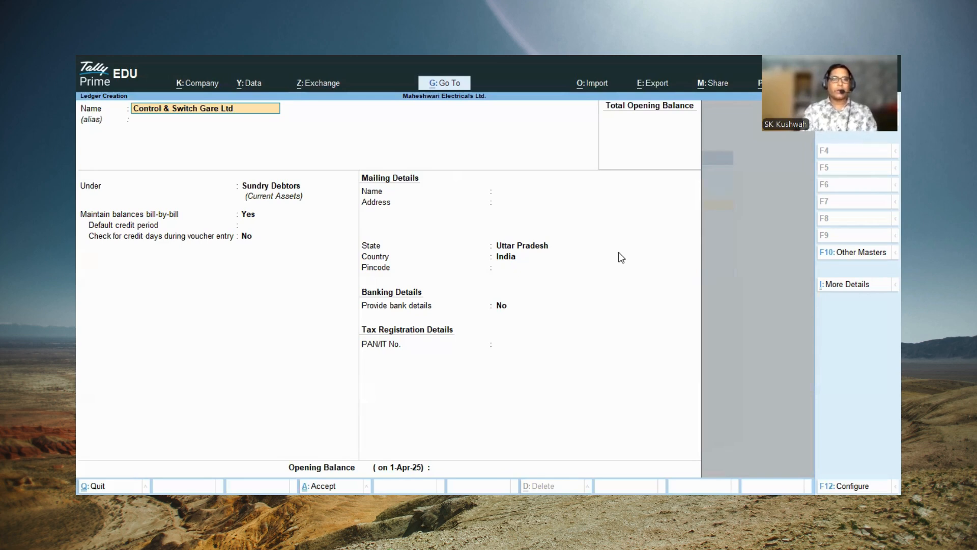
pyautogui.write('.')
pyautogui.press('Return')
pyautogui.press('Return')
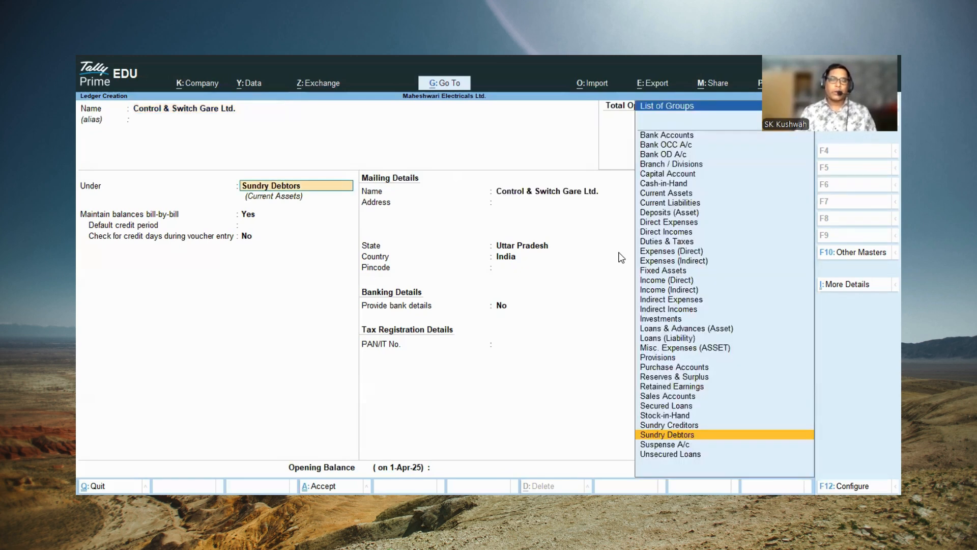
# Step: Place the ledger under Sundry Creditors, keeping bill-by-bill balances at Yes, the credit period blank, the credit days check at No and the mailing name
pyautogui.write('S')
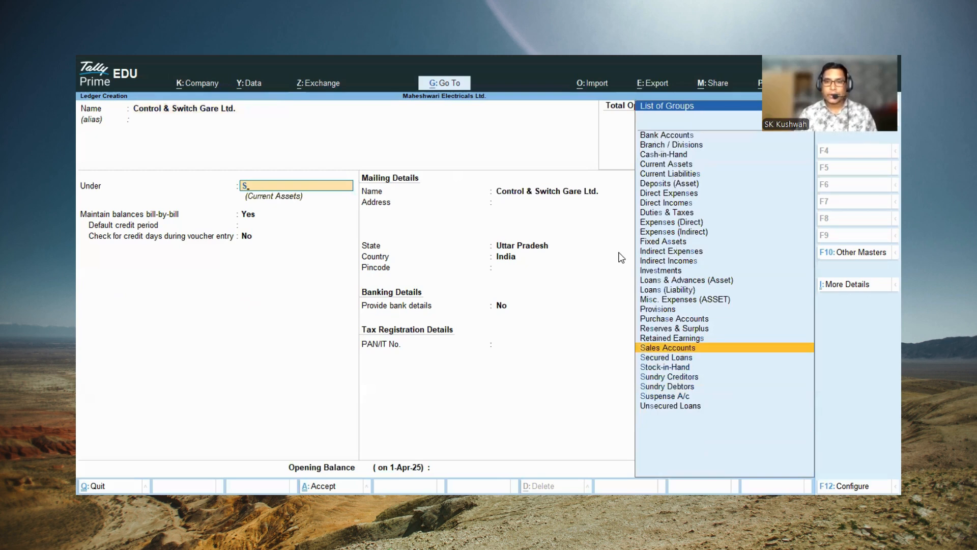
pyautogui.press('Down')
pyautogui.press('Down')
pyautogui.press('Down')
pyautogui.press('Return')
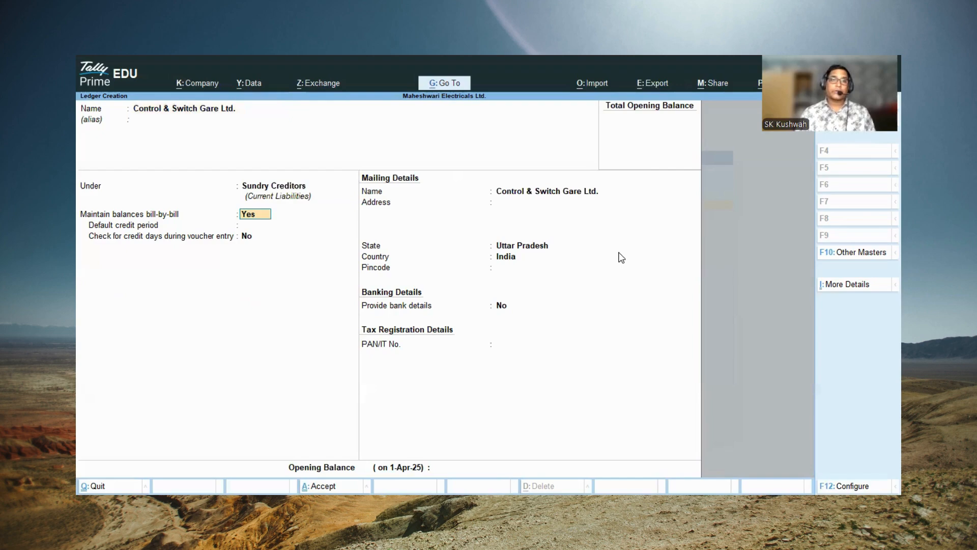
pyautogui.press('Return')
pyautogui.press('Return')
pyautogui.press('Return')
pyautogui.press('Return')
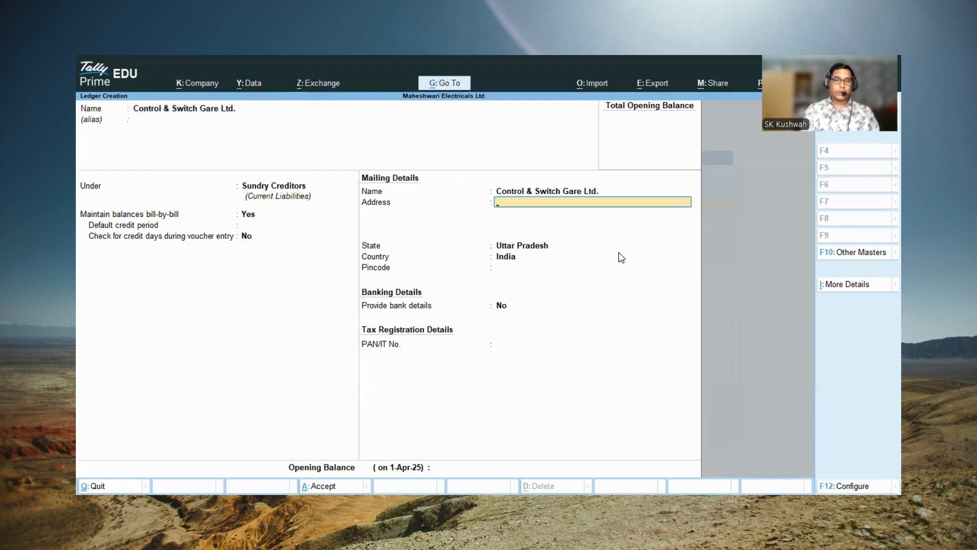
# Step: Fill in the mailing address of Control & Switch Gare Ltd. and keep the state as Uttar Pradesh
pyautogui.write('Sector')
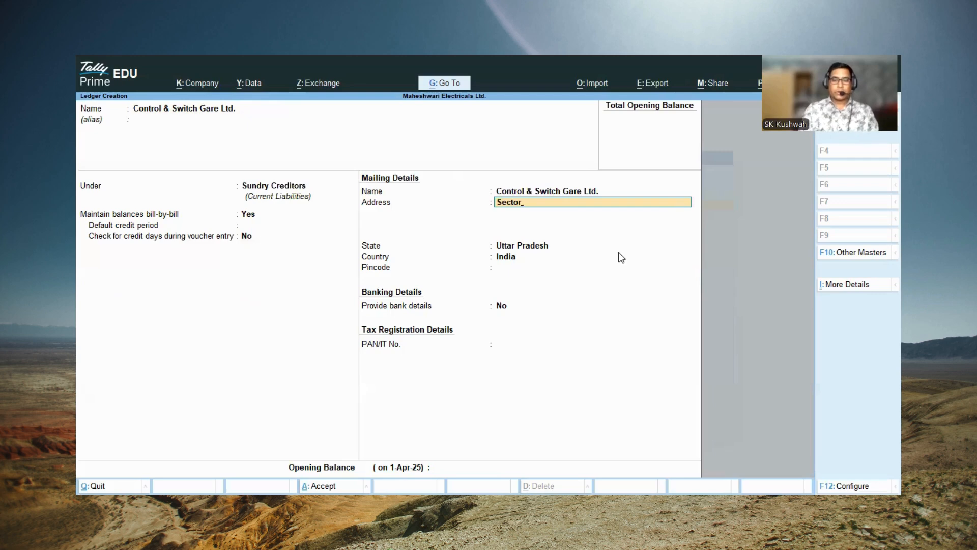
pyautogui.write('-80')
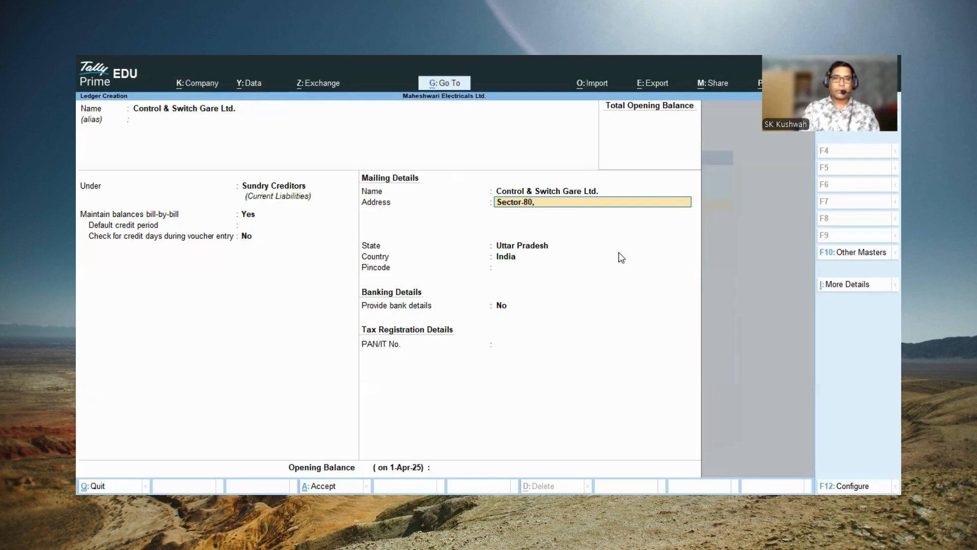
pyautogui.write(', Phase-II, Noida')
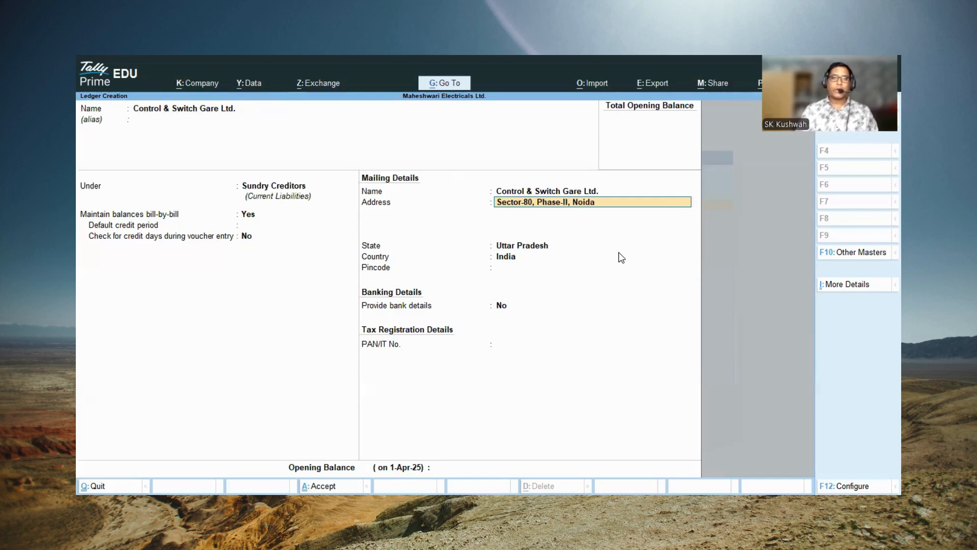
pyautogui.press('Return')
# Step: Enter the pincode, leave bank details at No and the PAN blank, then save the Control & Switch Gare ledger and leave ledger creation
pyautogui.press('Return')
pyautogui.write('201301')
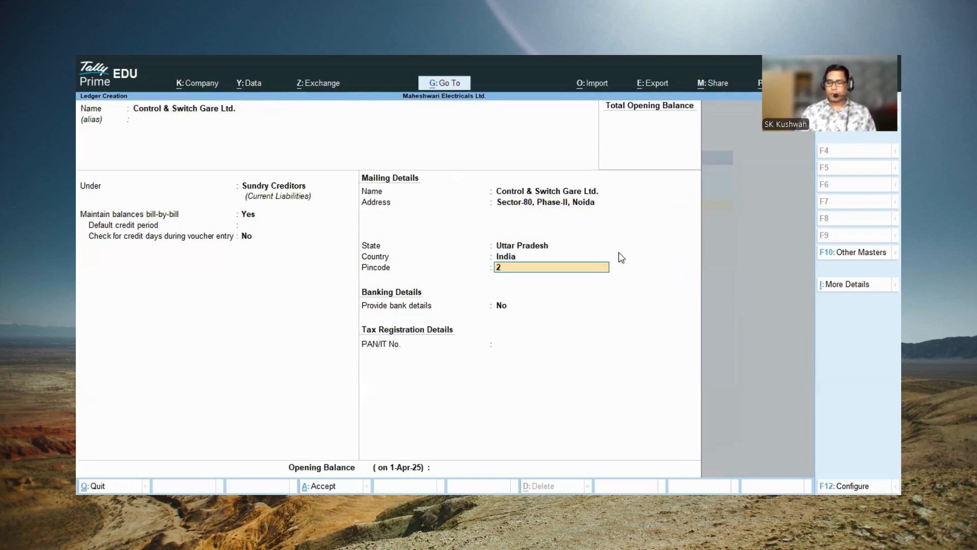
pyautogui.press('Return')
pyautogui.press('Return')
pyautogui.press('Return')
pyautogui.press('Return')
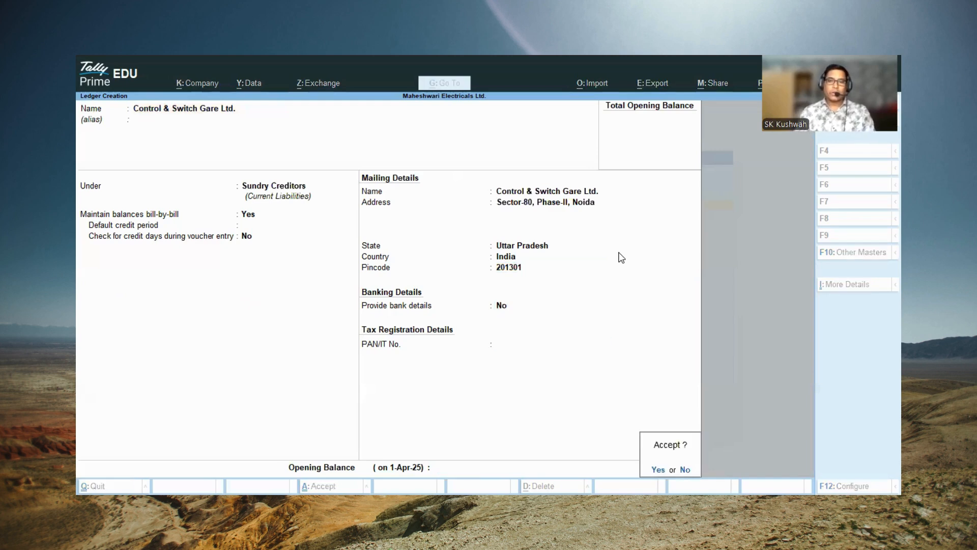
pyautogui.press('Return')
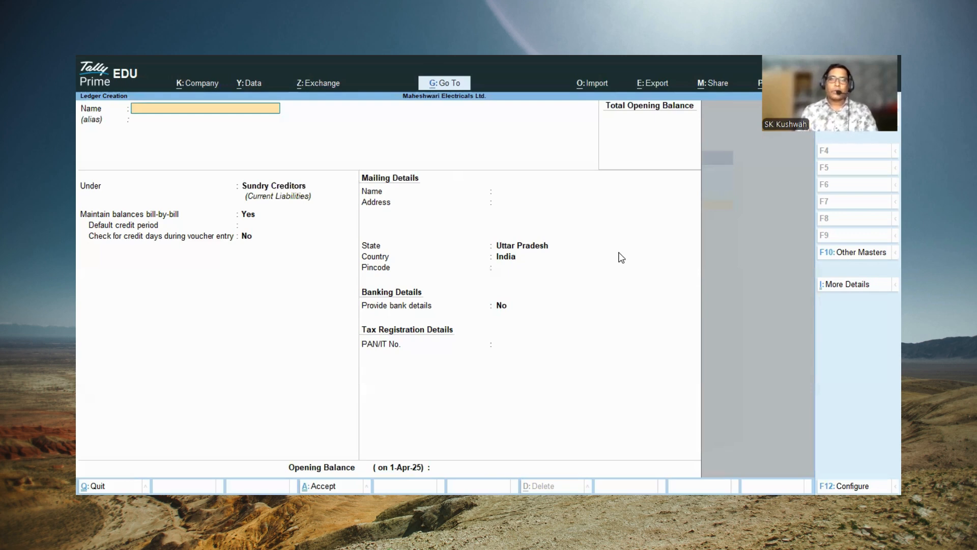
pyautogui.press('Escape')
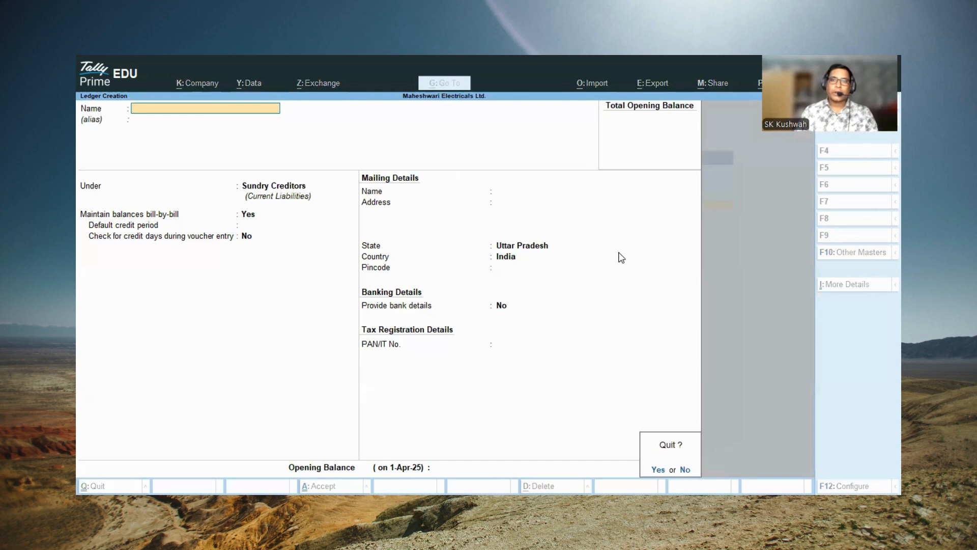
pyautogui.press('y')
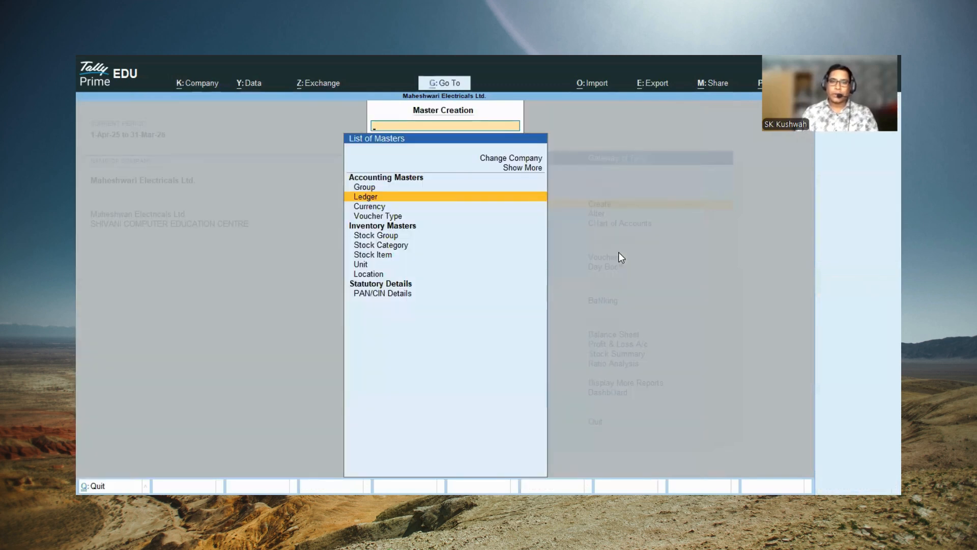
# Step: Create a stock group named Electricals under Primary, with no alias and adding of item quantities left at No, and close stock group creation
pyautogui.press('Down')
pyautogui.press('Down')
pyautogui.press('Down')
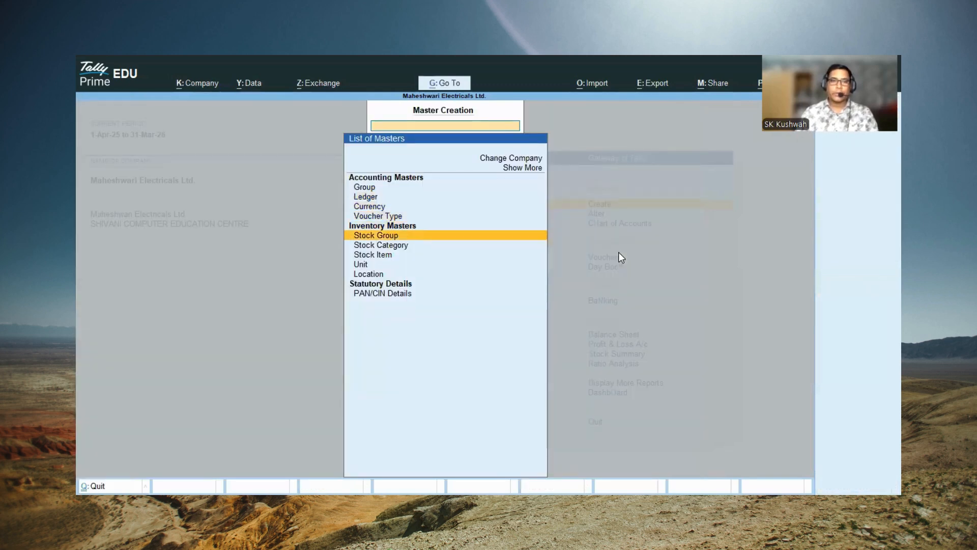
pyautogui.press('Return')
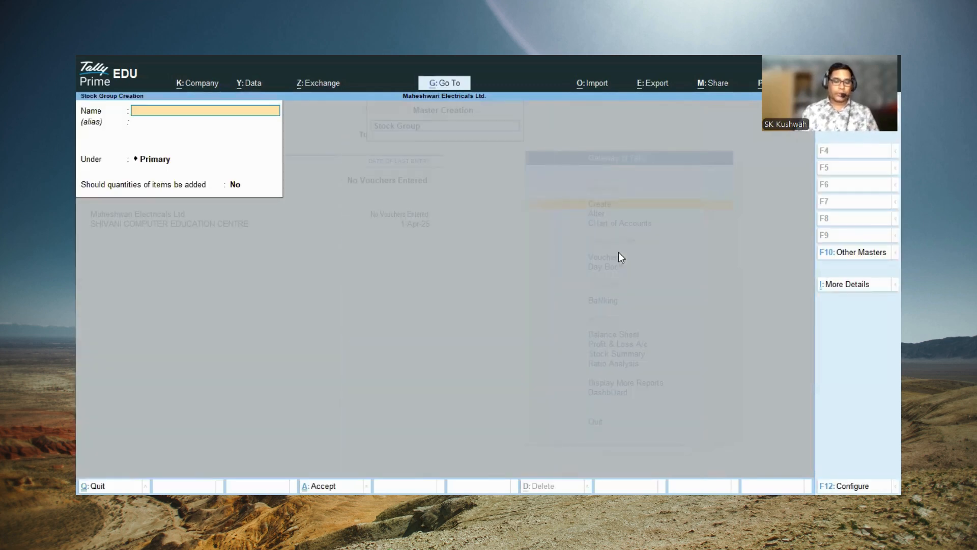
pyautogui.write('Electrica')
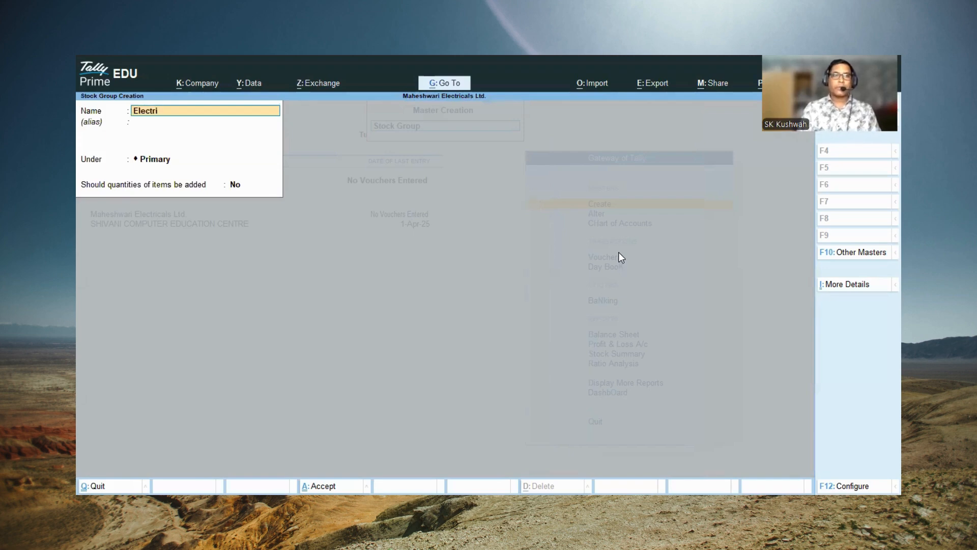
pyautogui.press('Return')
pyautogui.press('Return')
pyautogui.press('Return')
pyautogui.press('Return')
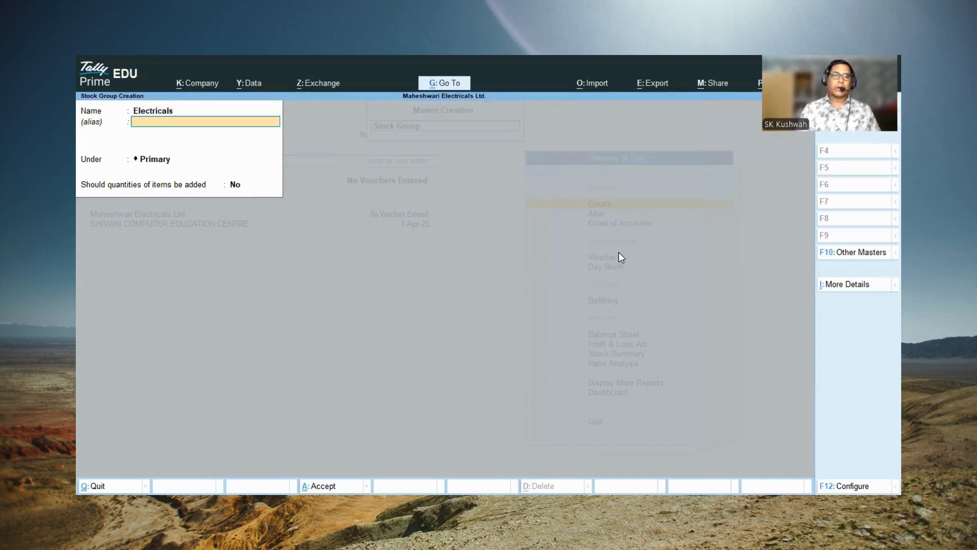
pyautogui.press('Return')
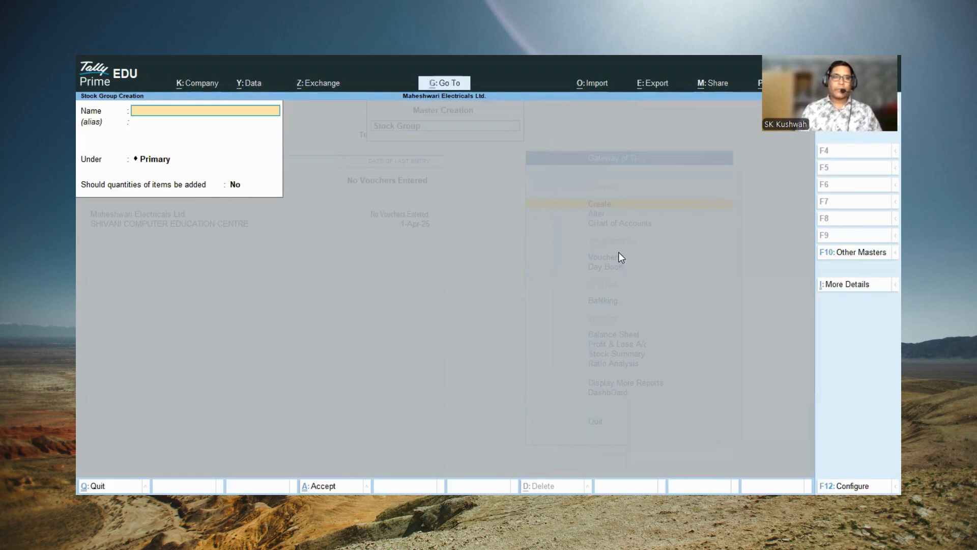
pyautogui.press('Escape')
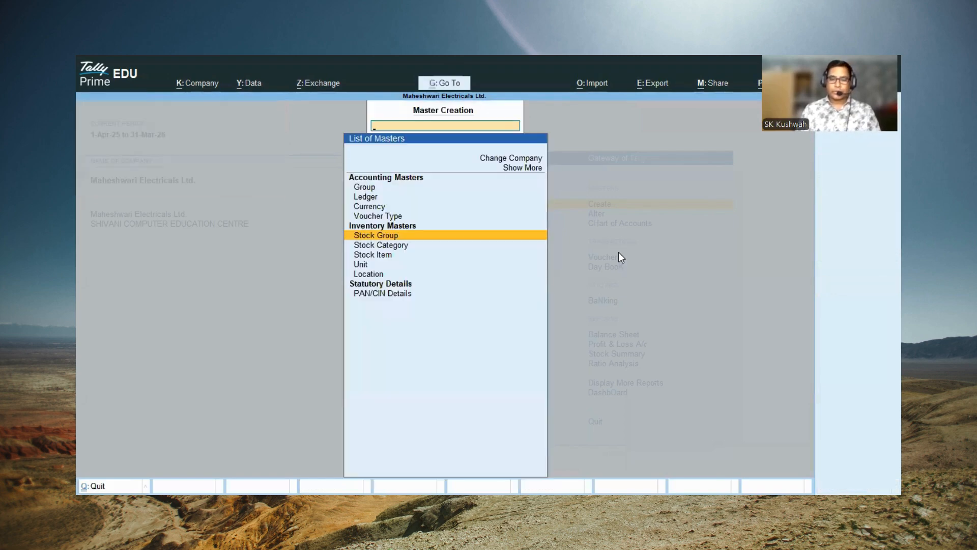
# Step: Create a stock category named Fan under Primary, leaving its alias blank
pyautogui.press('Down')
pyautogui.press('Return')
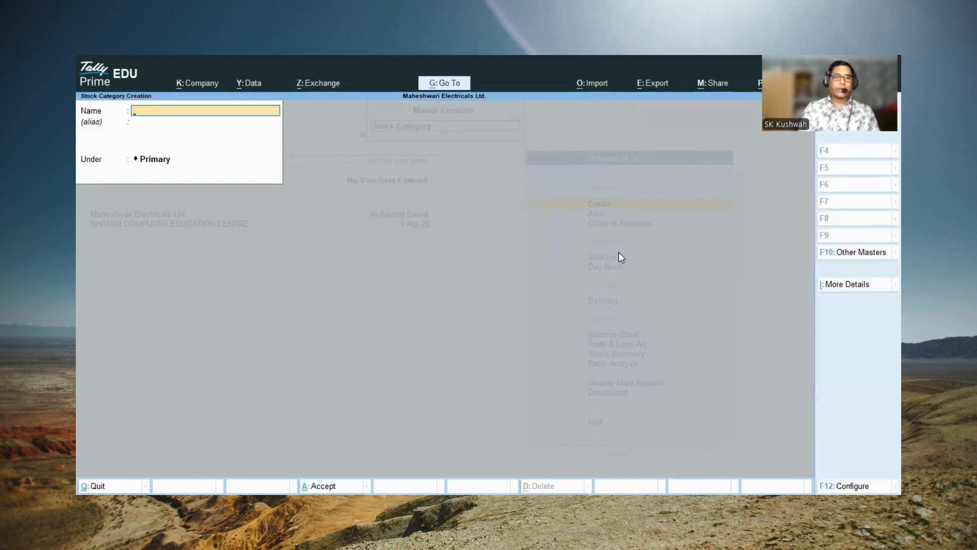
pyautogui.write('Fan')
pyautogui.press('Return')
pyautogui.press('Return')
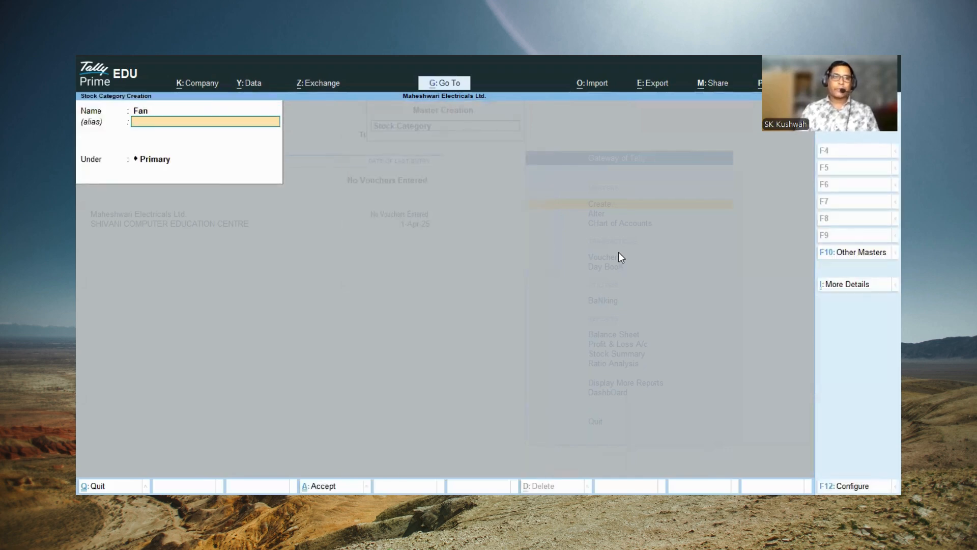
pyautogui.press('Return')
# Step: Create a stock category named Iron under Primary with no alias, and close stock category creation
pyautogui.press('Return')
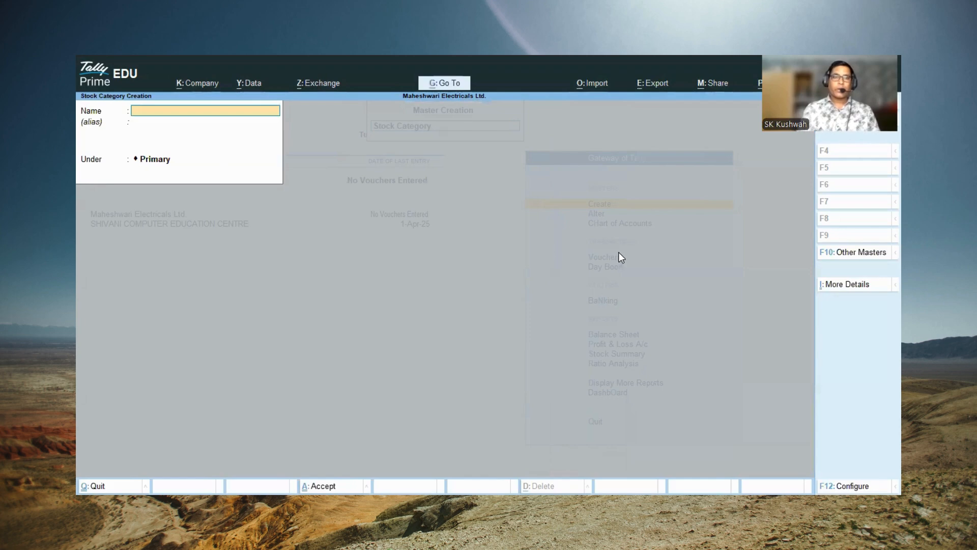
pyautogui.write('Iron')
pyautogui.press('Return')
pyautogui.press('Return')
pyautogui.press('Return')
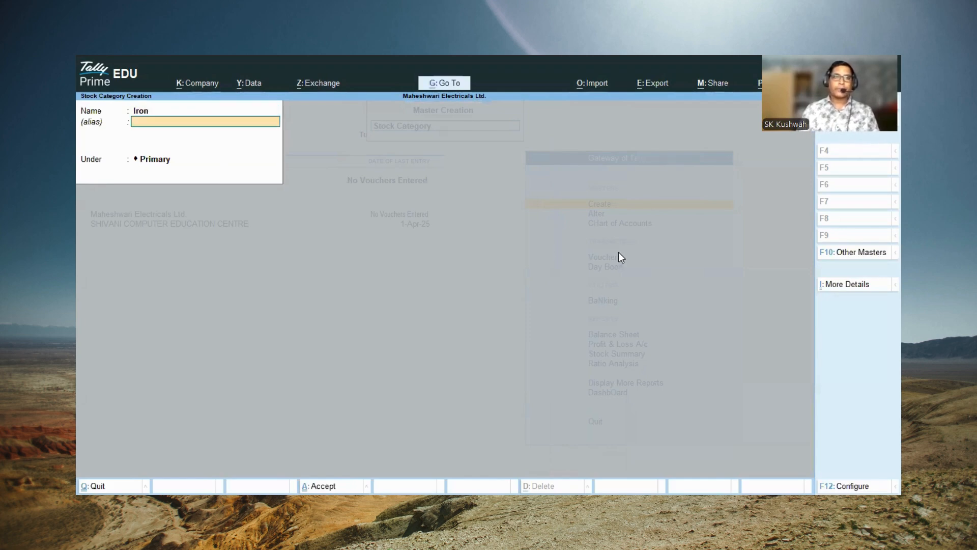
pyautogui.press('Return')
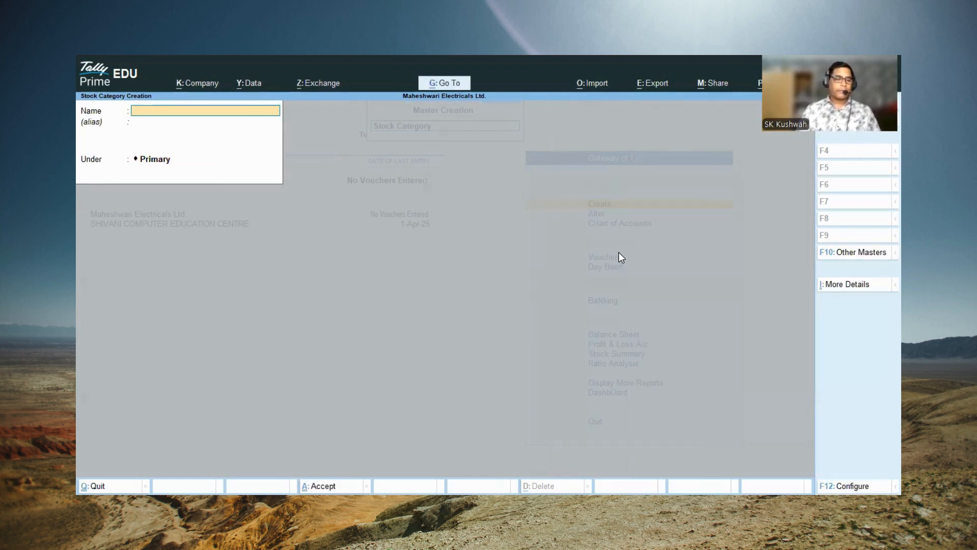
pyautogui.press('Escape')
pyautogui.press('Return')
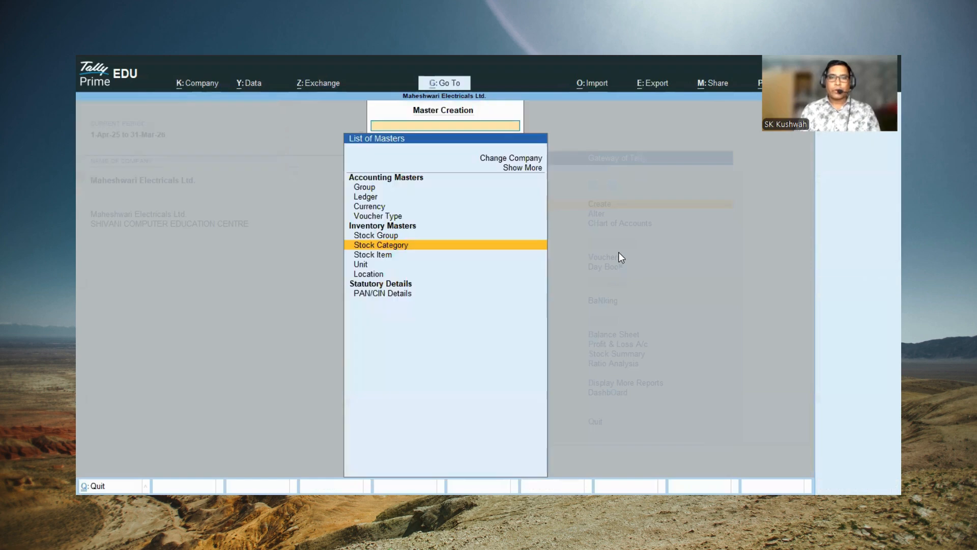
# Step: Create a simple unit with symbol Pcs, no formal name and 0 decimal places, and close unit creation
pyautogui.press('Down')
pyautogui.press('Down')
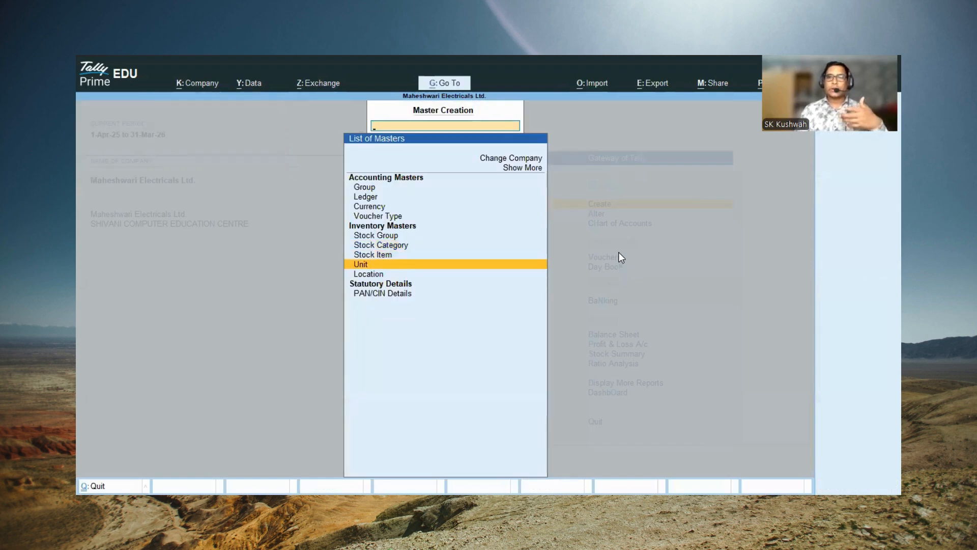
pyautogui.press('Return')
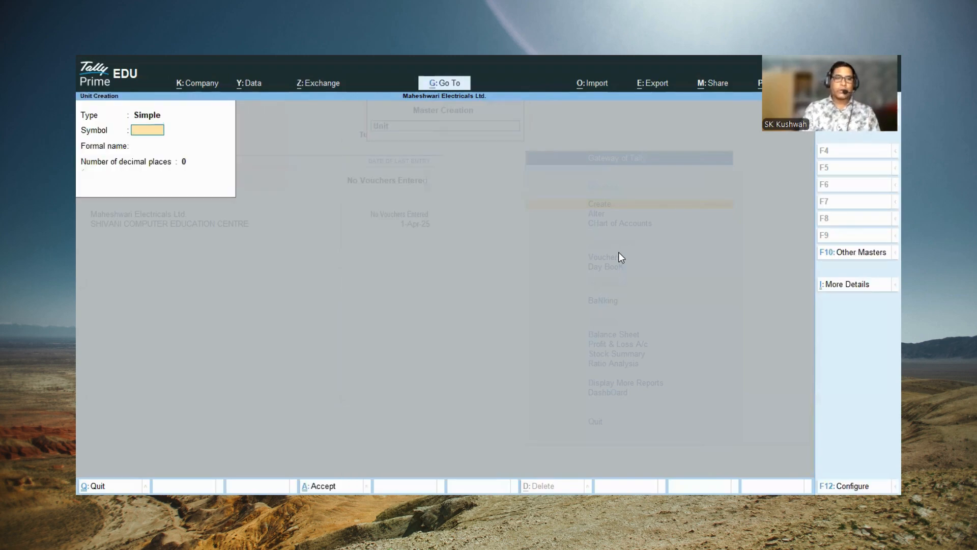
pyautogui.write('Pcs')
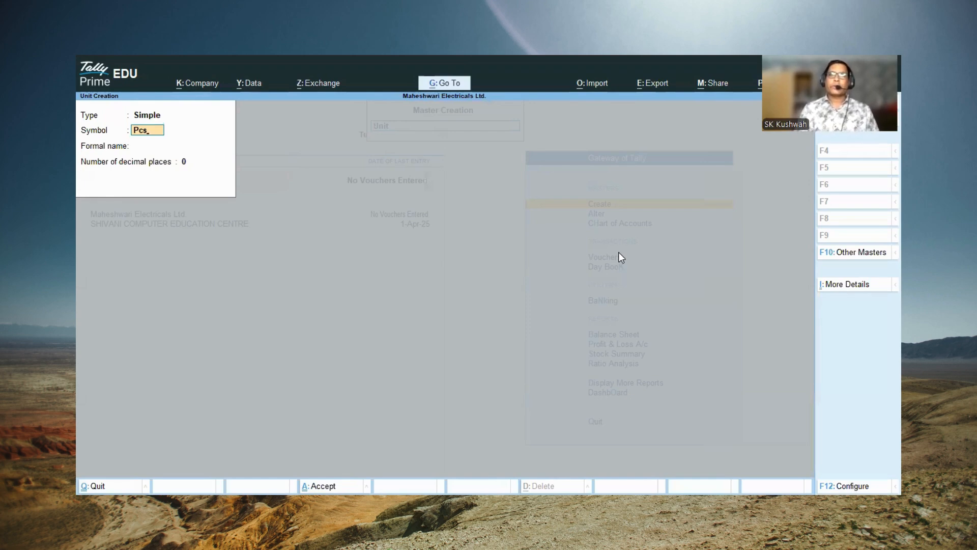
pyautogui.press('Return')
pyautogui.press('Return')
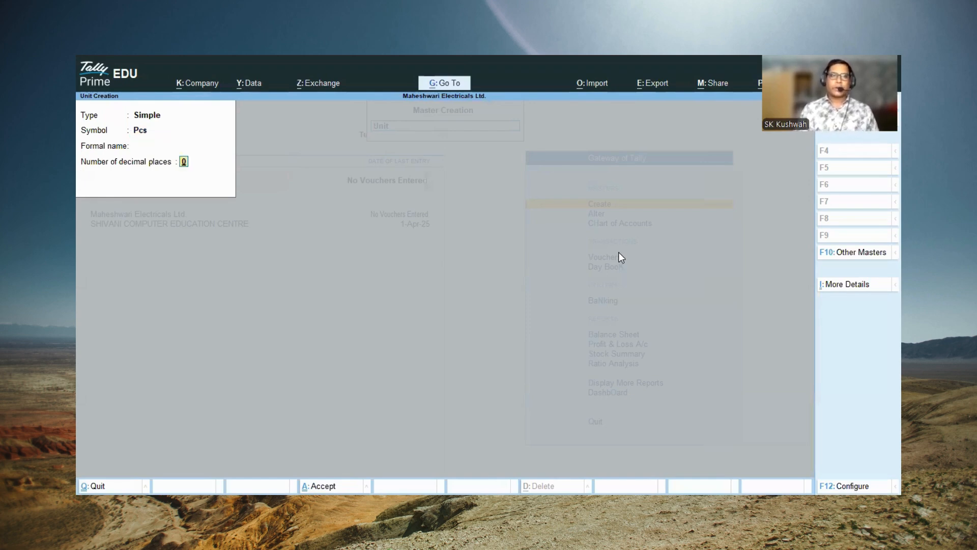
pyautogui.press('Return')
pyautogui.press('Return')
pyautogui.press('Escape')
pyautogui.press('Return')
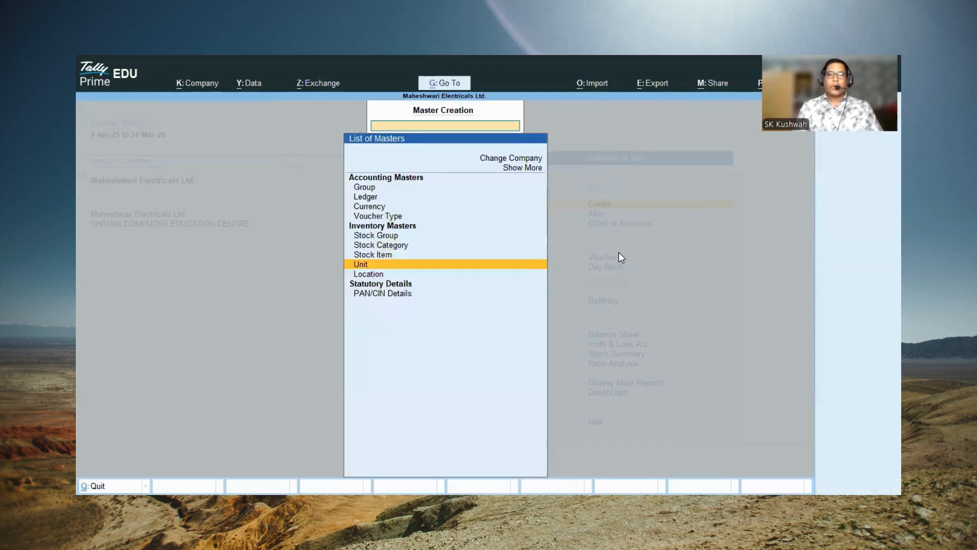
pyautogui.press('Escape')
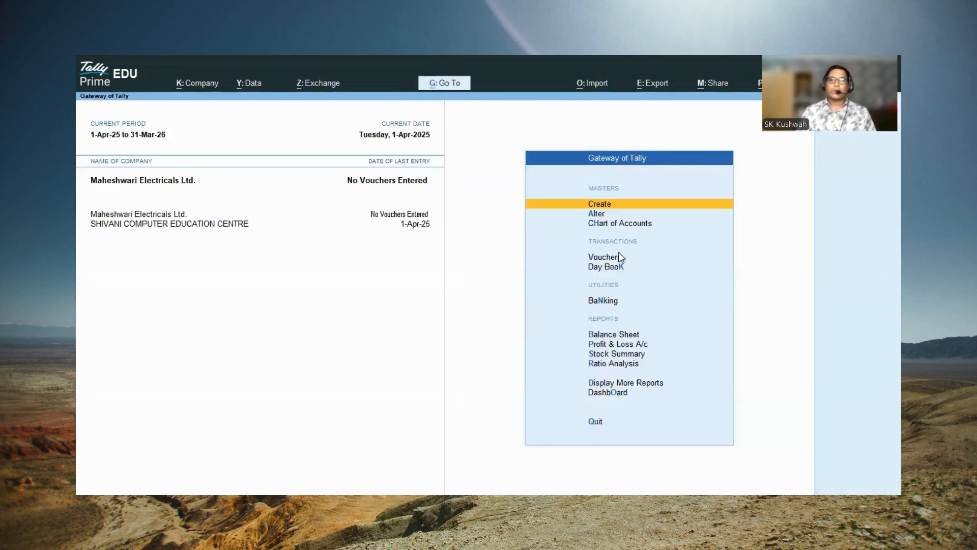
# Step: Start a new stock item and name it Fan
pyautogui.press('Return')
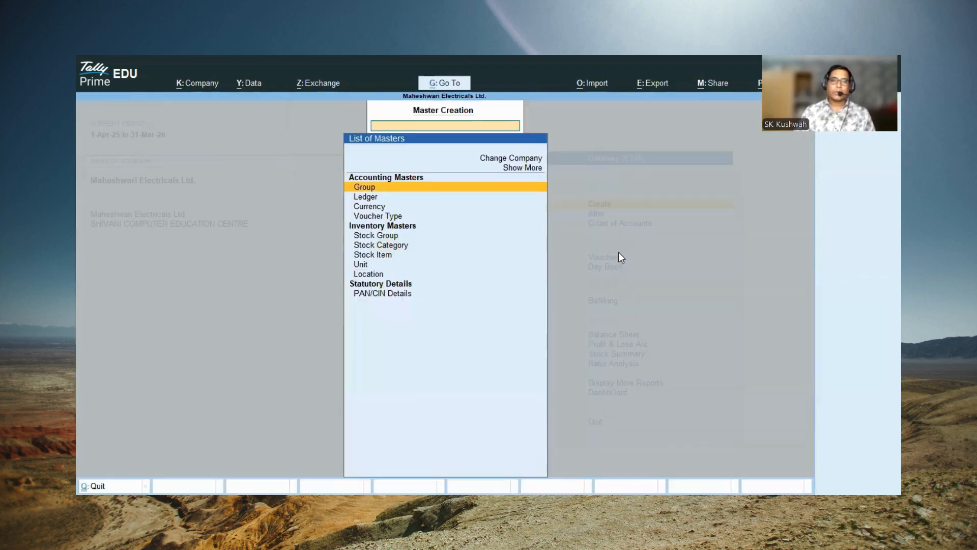
pyautogui.press('Down')
pyautogui.press('Down')
pyautogui.press('Down')
pyautogui.press('Down')
pyautogui.press('Down')
pyautogui.press('Down')
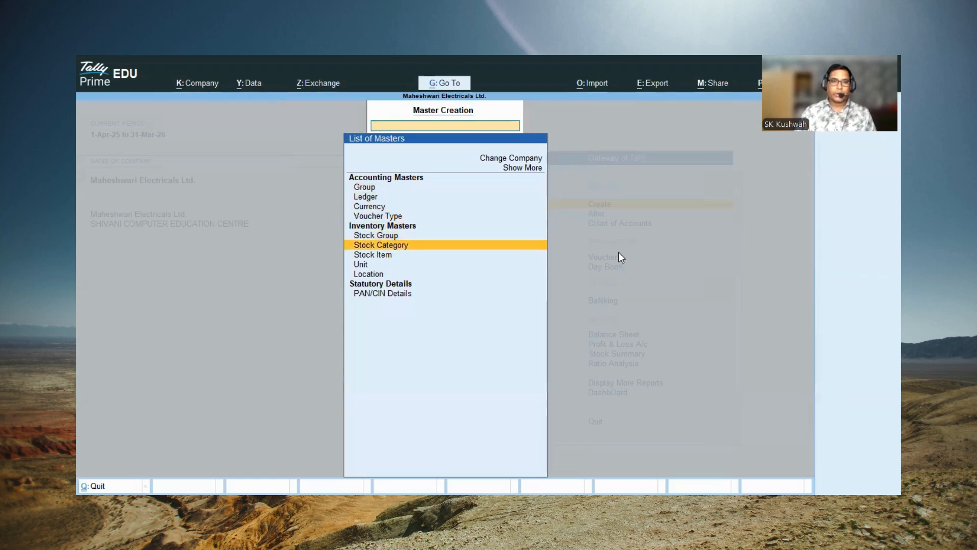
pyautogui.press('Return')
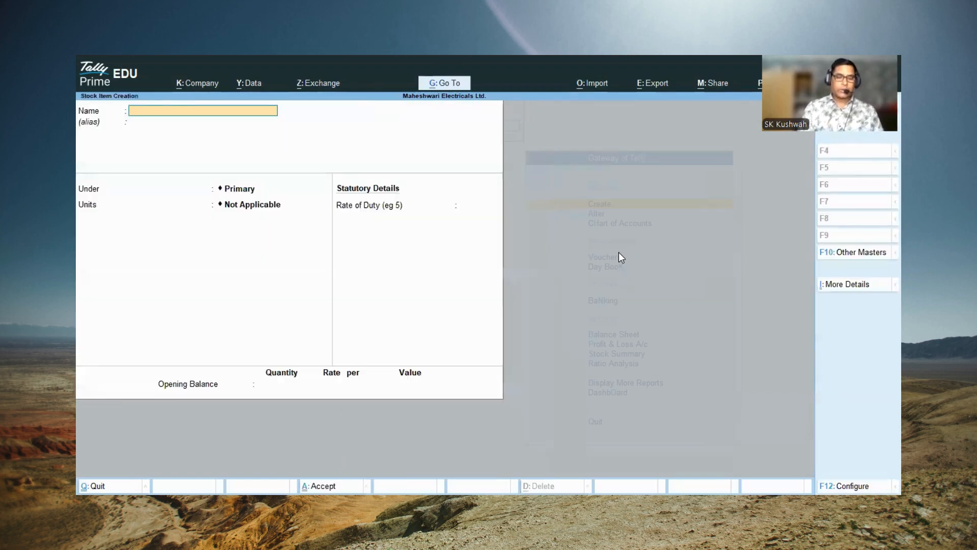
pyautogui.write('FAn')
pyautogui.press('BackSpace')
pyautogui.press('BackSpace')
pyautogui.write('an')
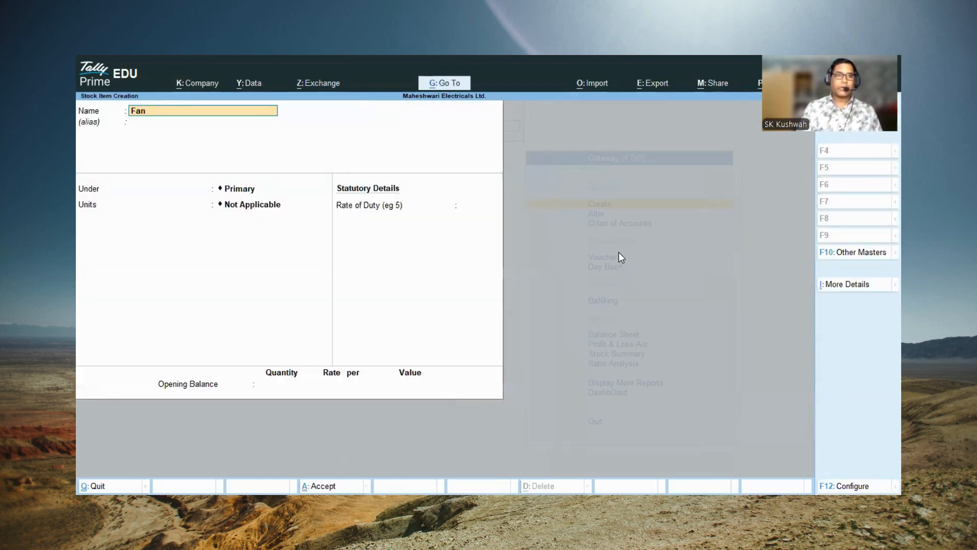
# Step: Put the Fan item under Electricals with Pcs as its unit, leave duty rate and opening balance blank, and save it
pyautogui.press('Return')
pyautogui.press('Down')
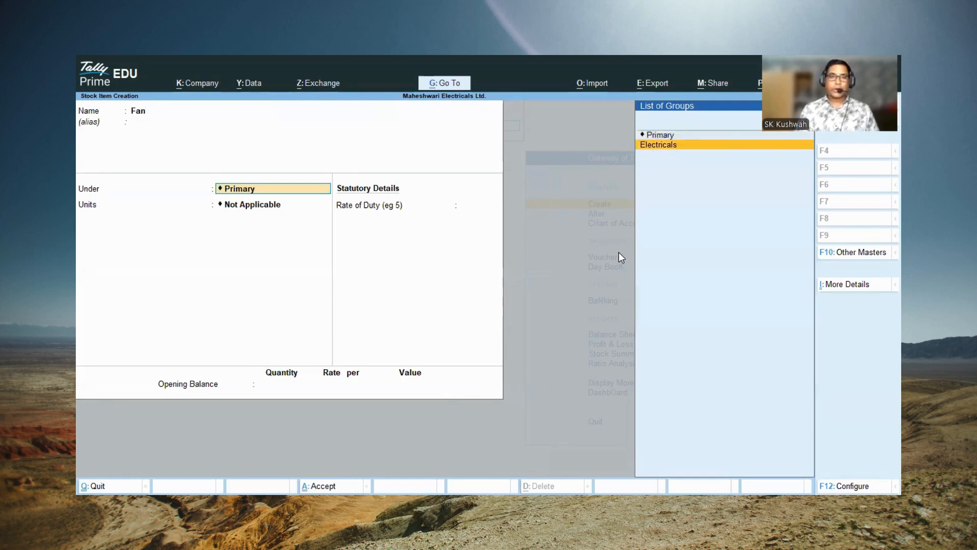
pyautogui.press('Return')
pyautogui.press('Down')
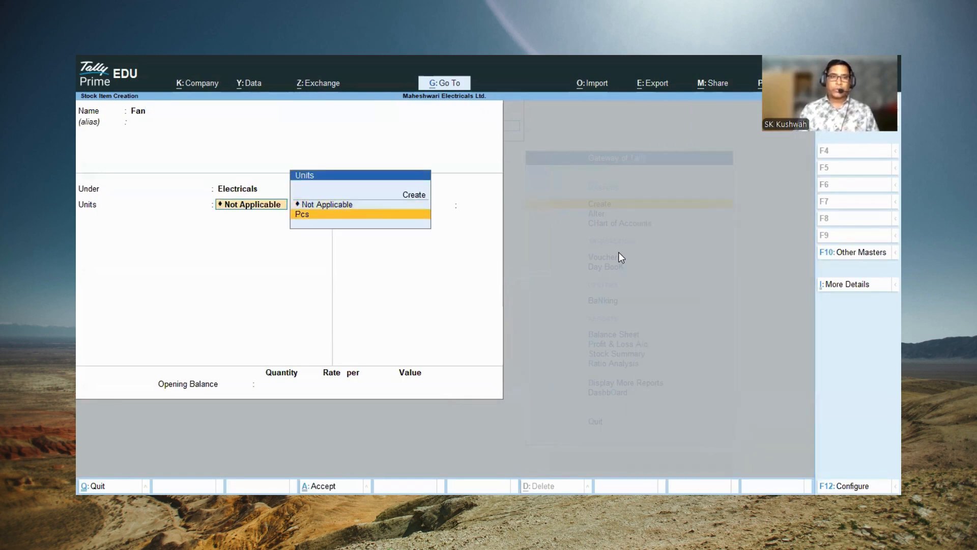
pyautogui.press('Return')
pyautogui.press('Return')
pyautogui.press('Return')
pyautogui.press('Return')
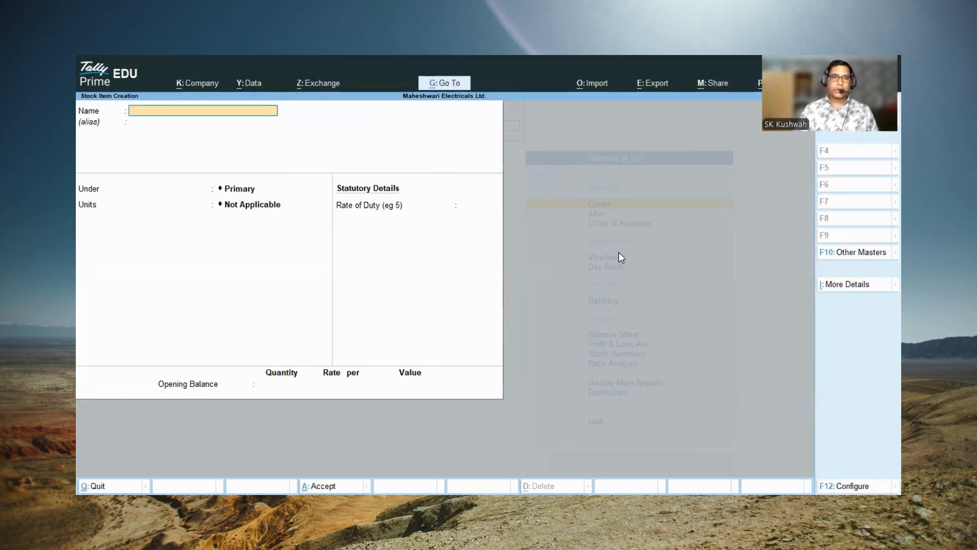
# Step: Create a stock item named Iron under Electricals in Pcs, with no duty rate or opening balance, and return to the Gateway of Tally
pyautogui.write('Iron')
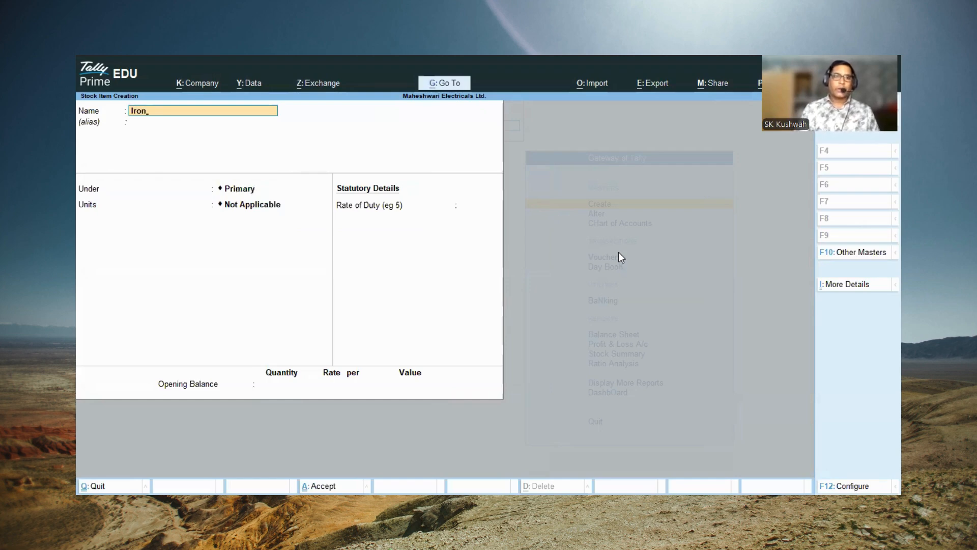
pyautogui.press('Return')
pyautogui.press('Return')
pyautogui.press('Down')
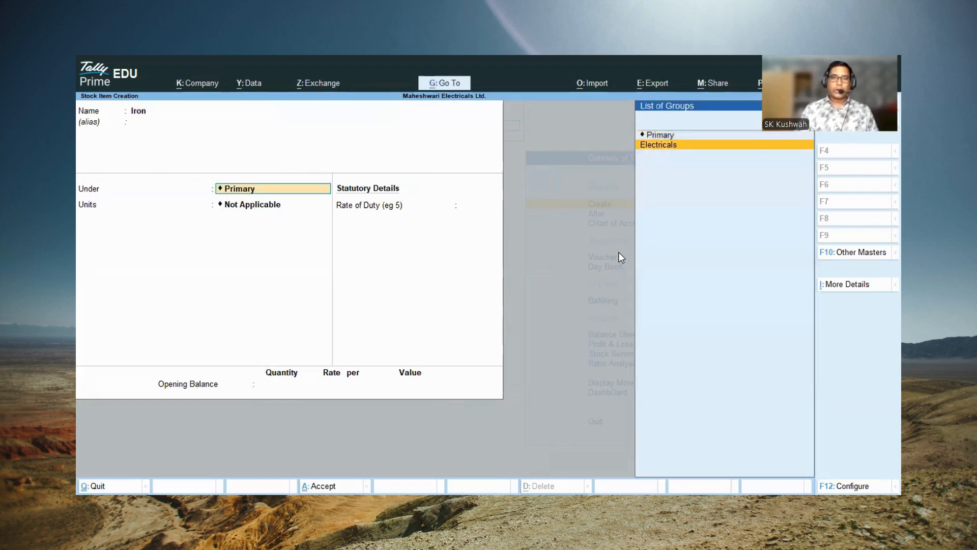
pyautogui.press('Return')
pyautogui.press('Return')
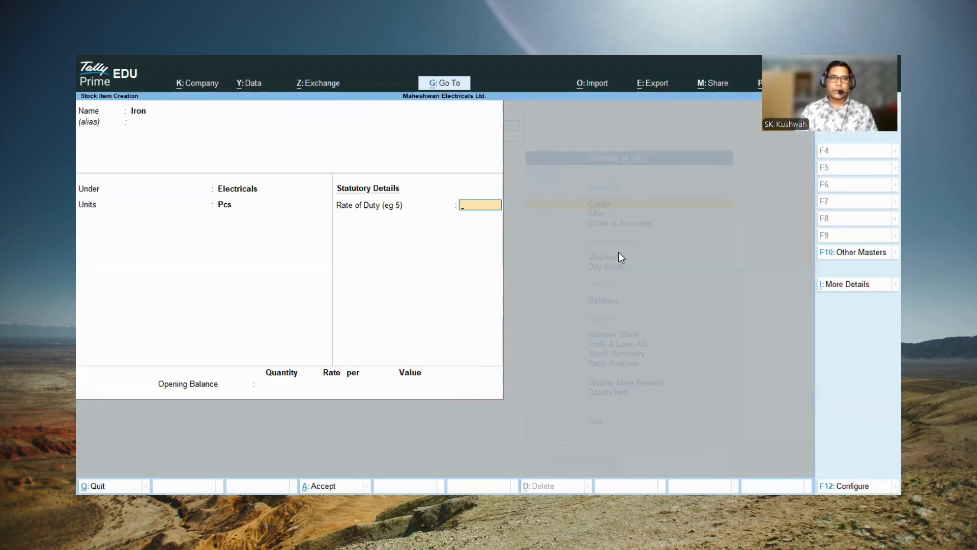
pyautogui.press('Return')
pyautogui.press('Return')
pyautogui.press('Return')
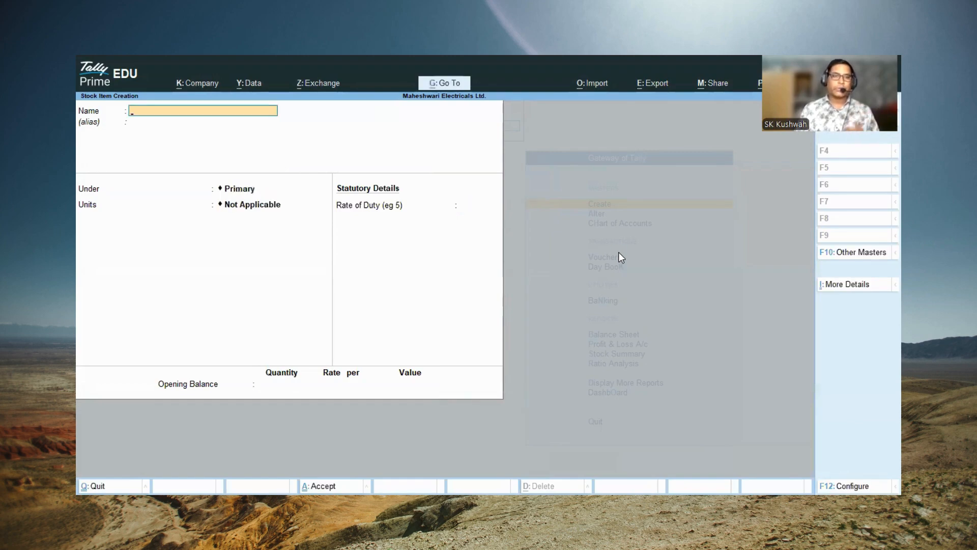
pyautogui.press('Escape')
pyautogui.press('Return')
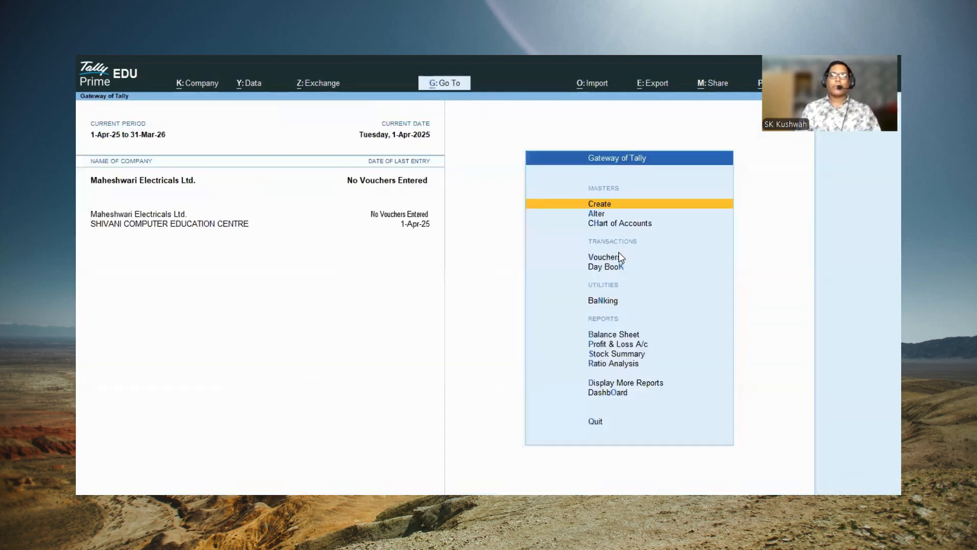
pyautogui.press('Escape')
pyautogui.press('Escape')
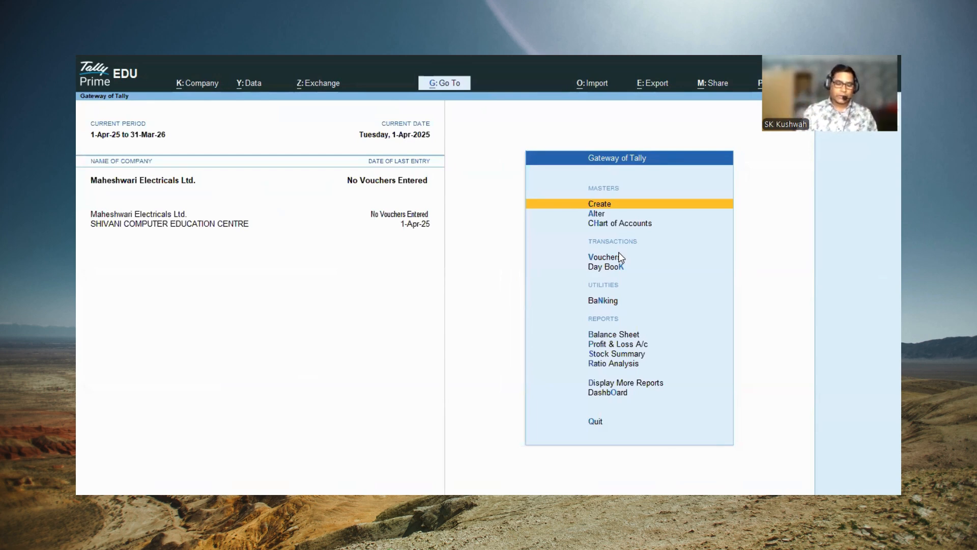
# Step: Start a receipt voucher crediting Capital with 1,00,000 and debiting Cash with the same amount
pyautogui.press('v')
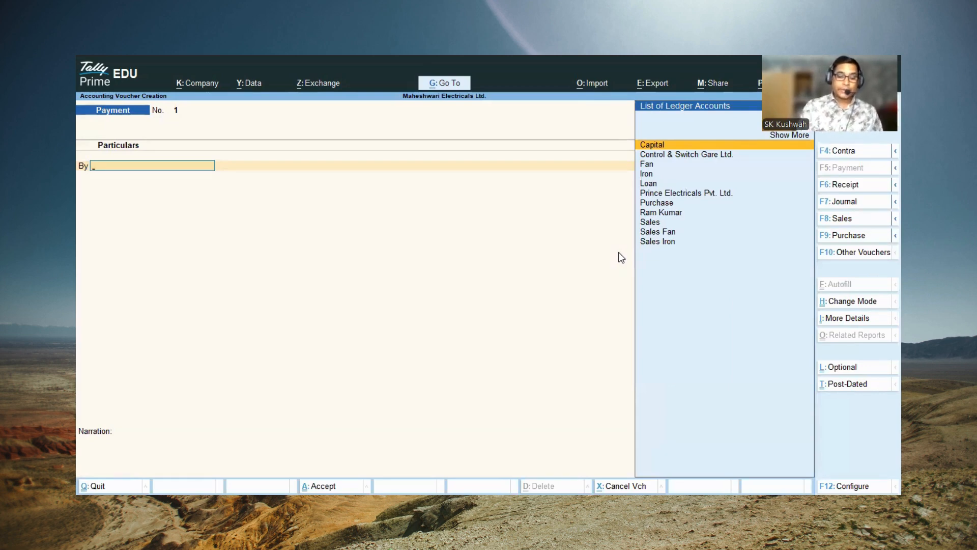
pyautogui.press('F6')
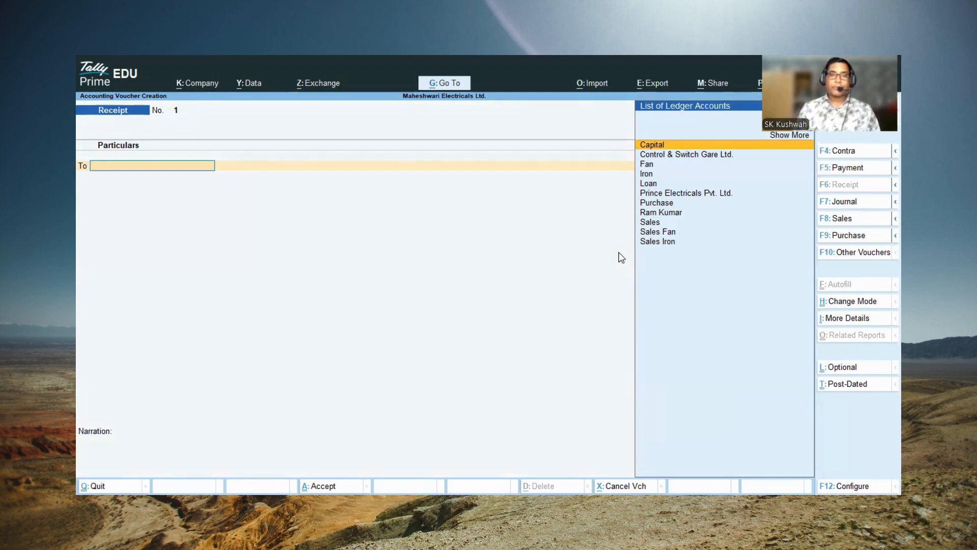
pyautogui.write('C')
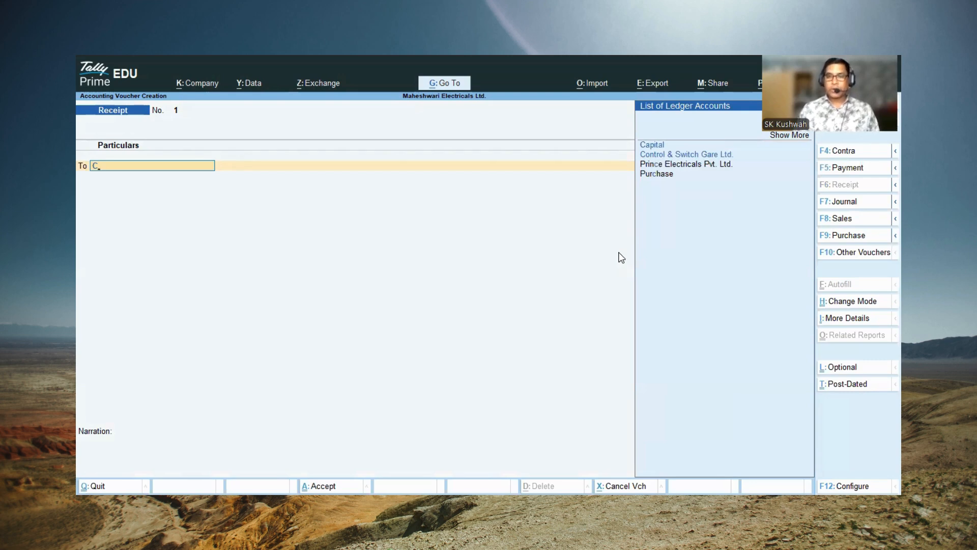
pyautogui.press('Return')
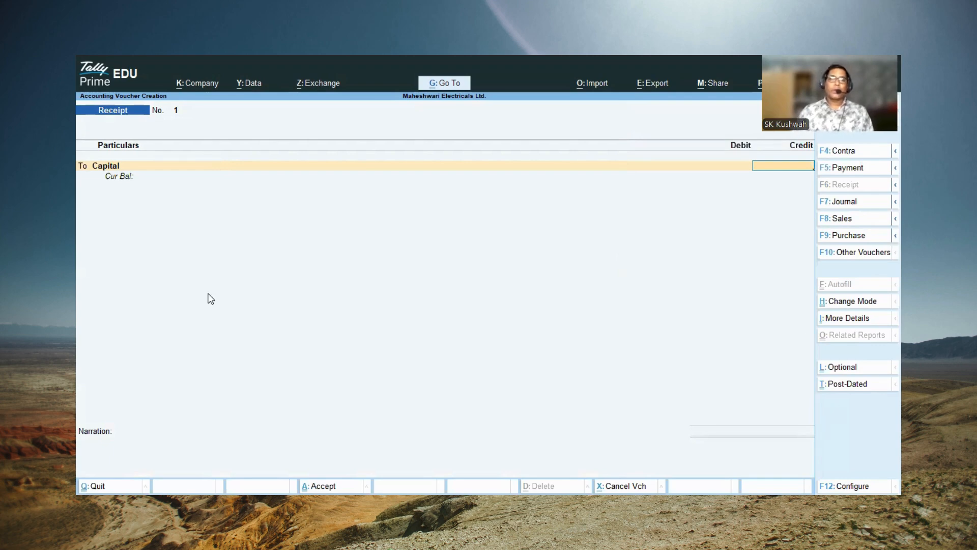
pyautogui.write('100000')
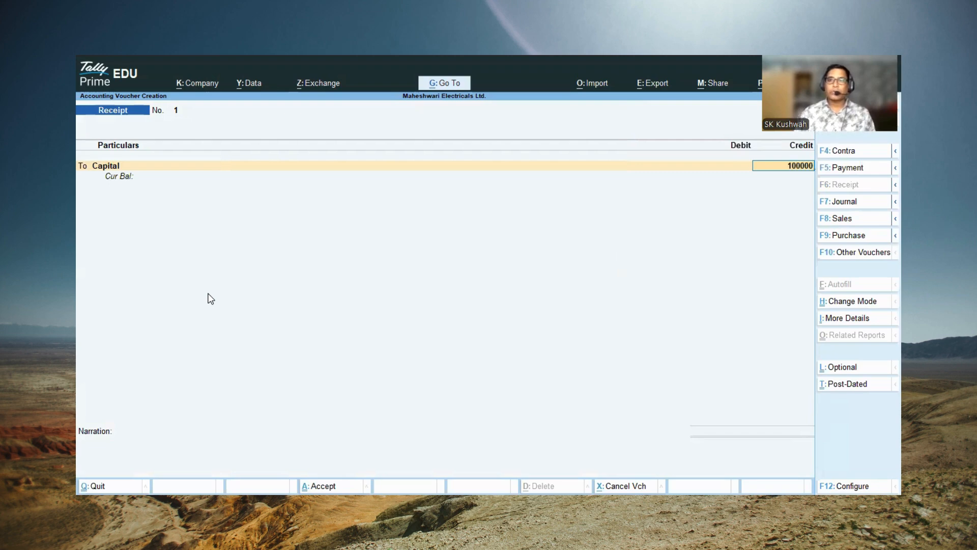
pyautogui.press('Return')
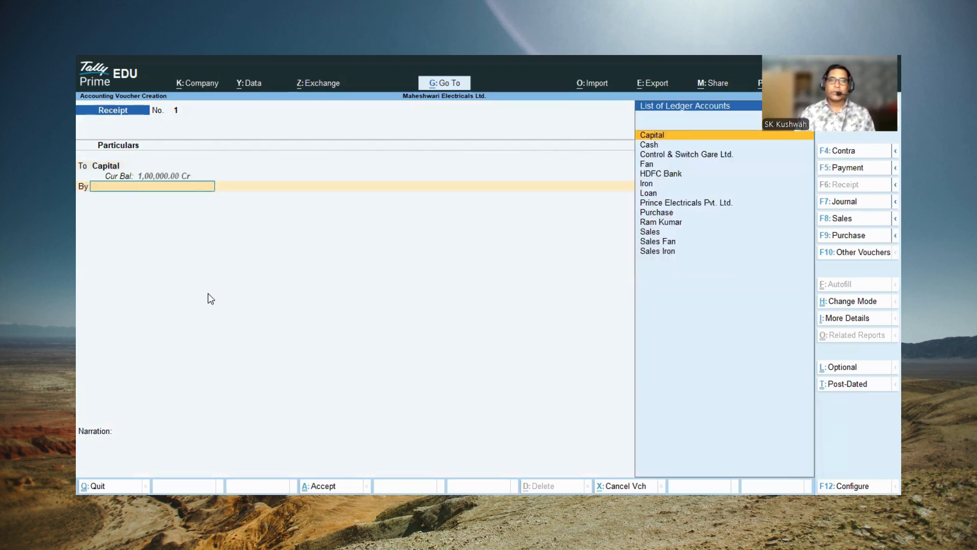
pyautogui.press('Down')
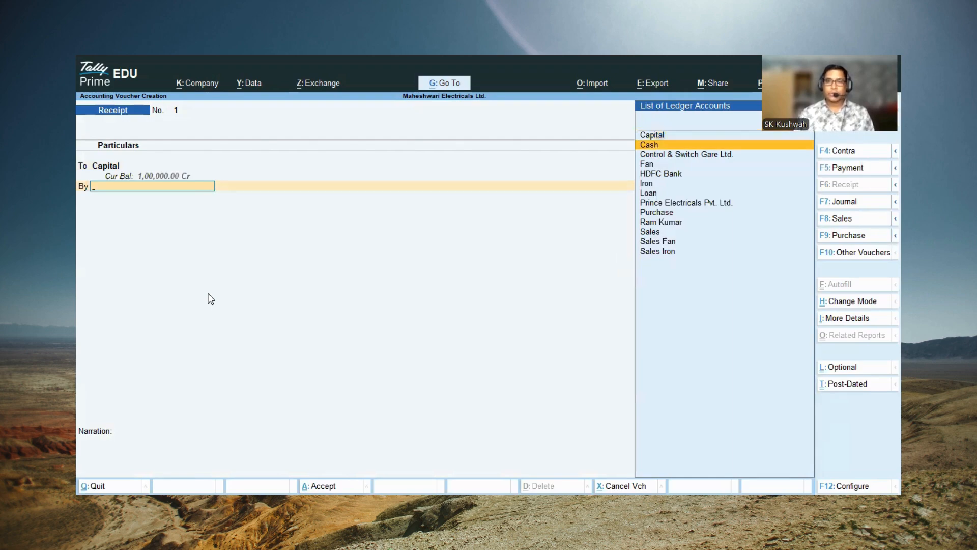
pyautogui.press('Return')
pyautogui.press('Return')
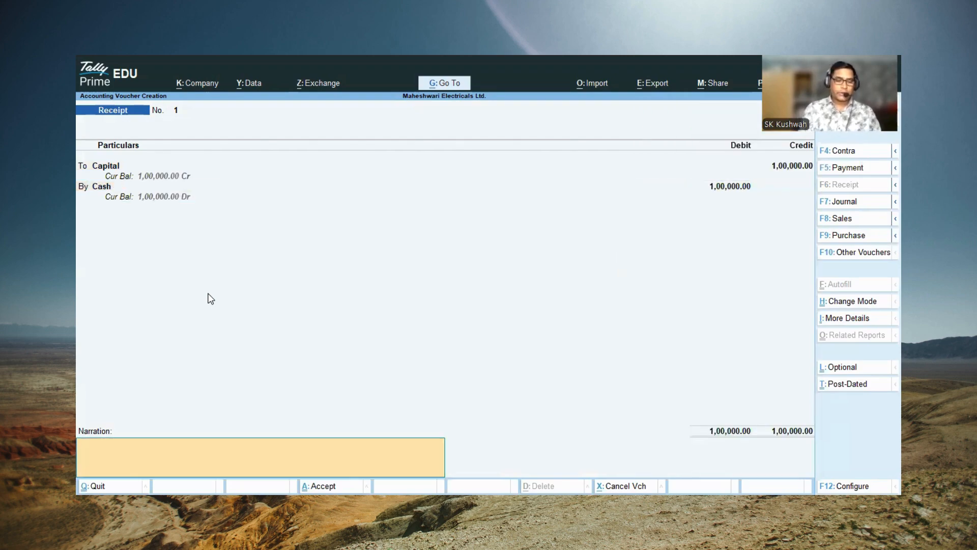
# Step: Enter the narration "Capital Invested by Prop. in business" and save the capital receipt voucher
pyautogui.write('Cap')
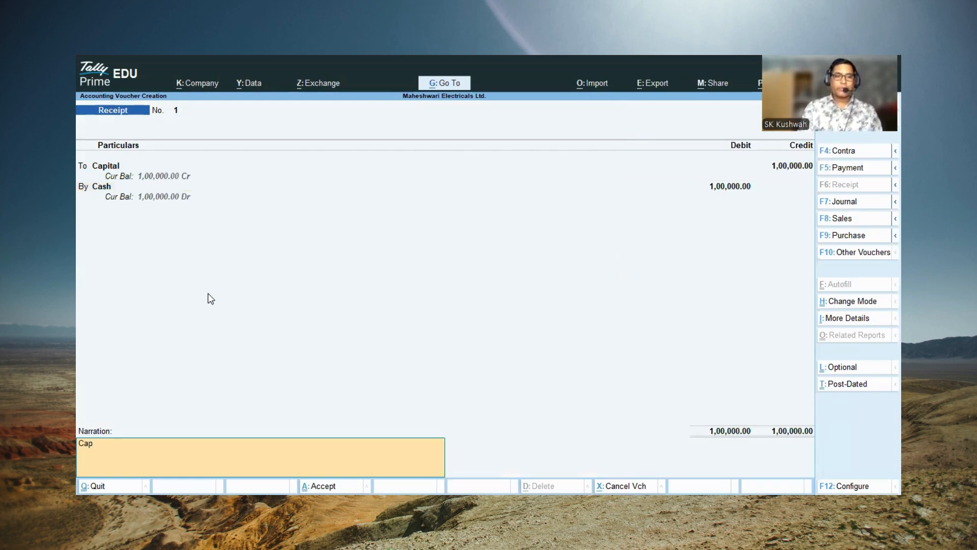
pyautogui.write('ital In')
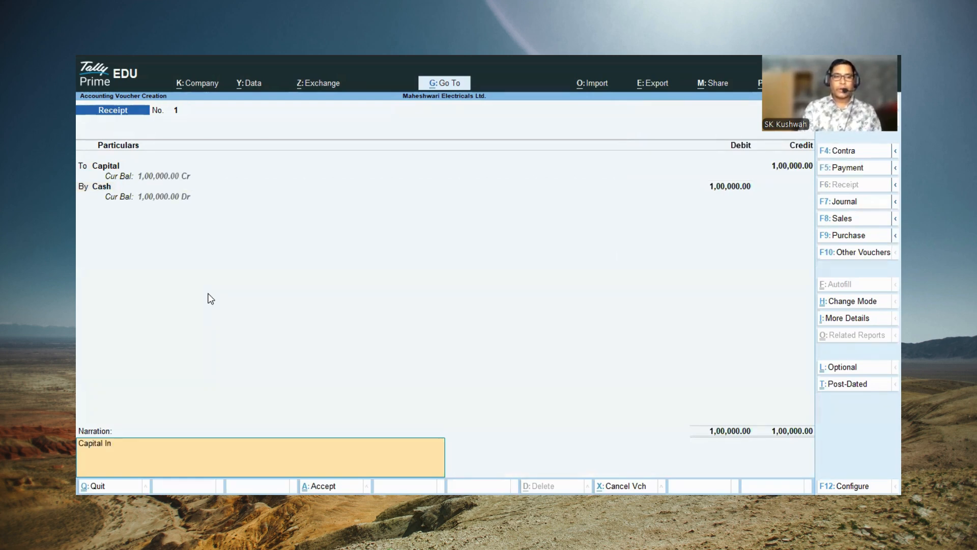
pyautogui.write('vested by P')
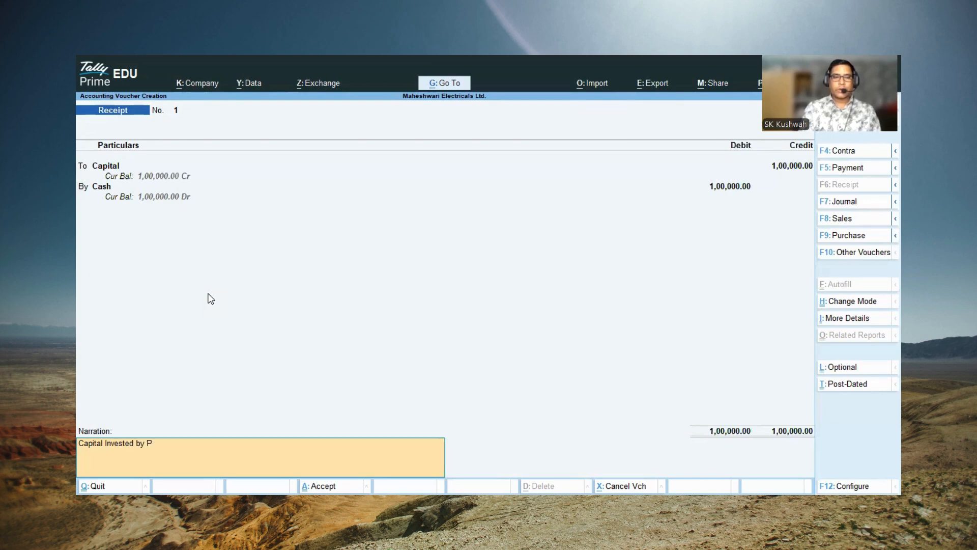
pyautogui.write('rop')
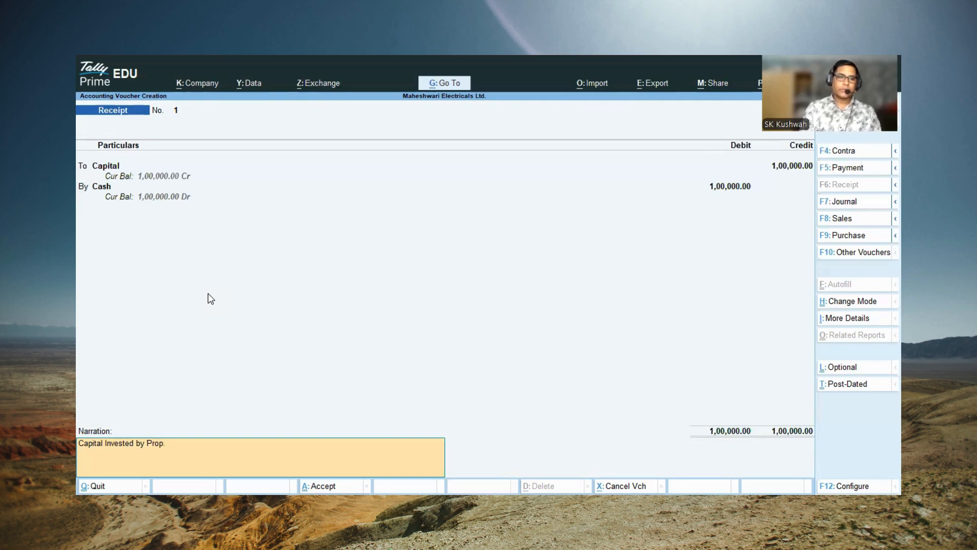
pyautogui.write('. in business')
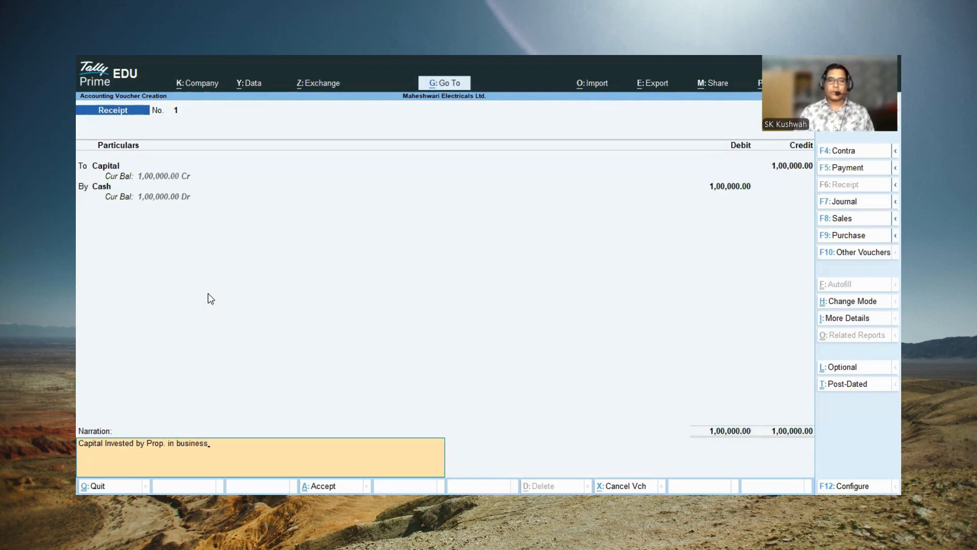
pyautogui.press('Return')
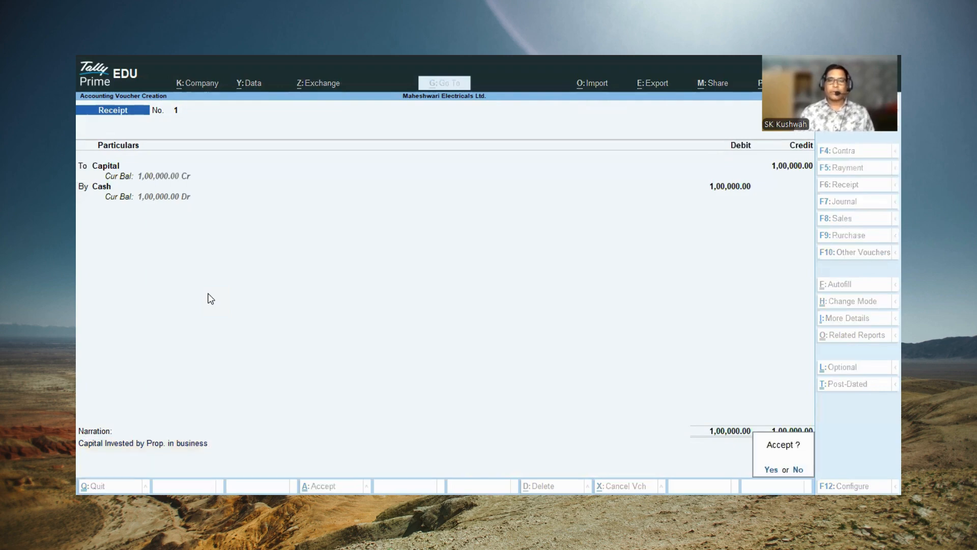
pyautogui.press('Return')
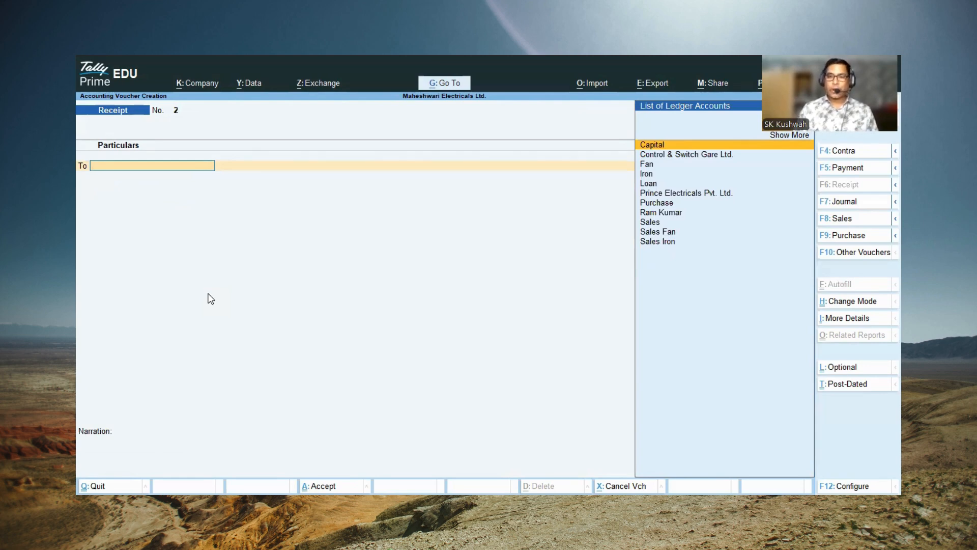
# Step: Credit the individual's personal ledger with 50,000 in receipt voucher 2 and debit Cash with the same amount
pyautogui.press('Down')
pyautogui.press('Down')
pyautogui.press('Down')
pyautogui.press('Down')
pyautogui.press('Down')
pyautogui.press('Return')
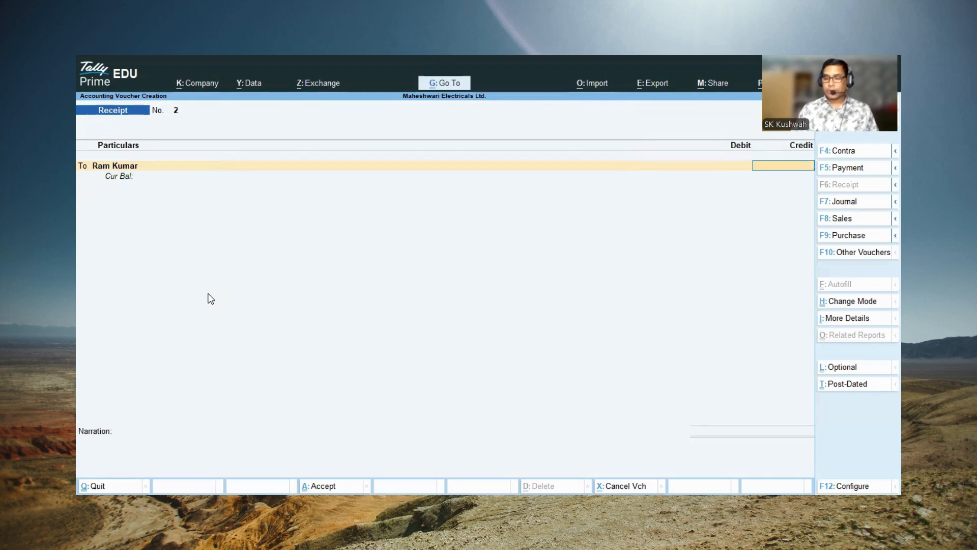
pyautogui.write('5000')
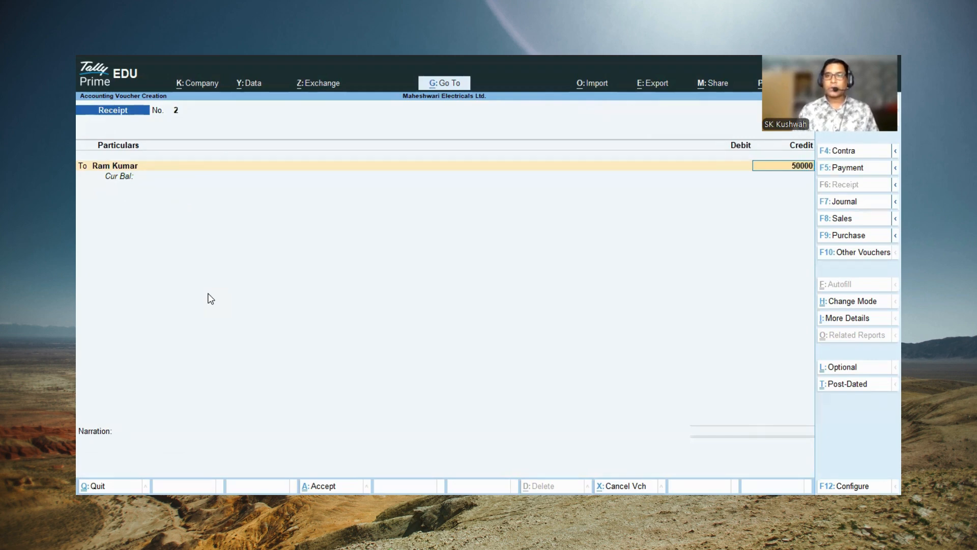
pyautogui.write('0')
pyautogui.press('Return')
pyautogui.press('Return')
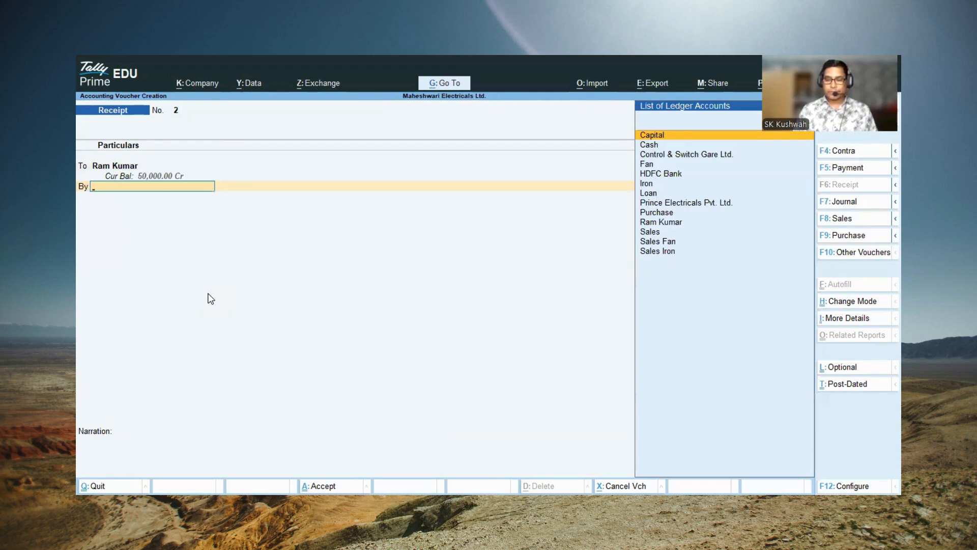
pyautogui.press('Down')
pyautogui.press('Return')
pyautogui.press('Return')
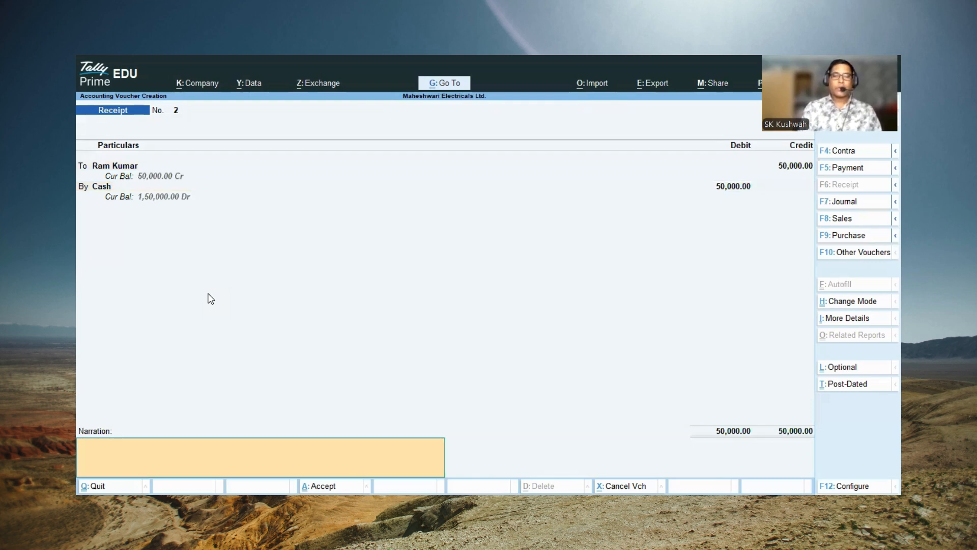
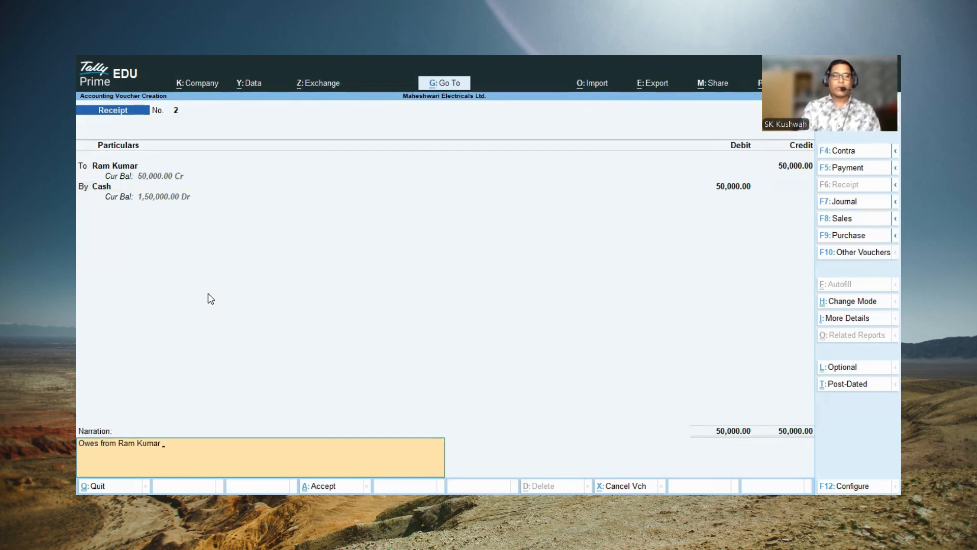
# Step: Enter a narration reading "Owes from", the party's name and "on 30 days credit", and save the receipt voucher
pyautogui.write(' on')
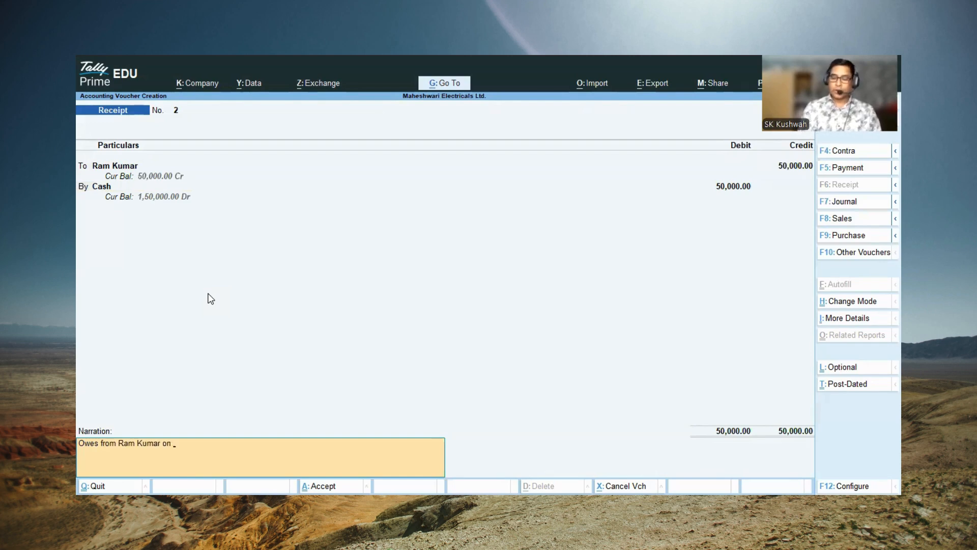
pyautogui.write(' 30 da')
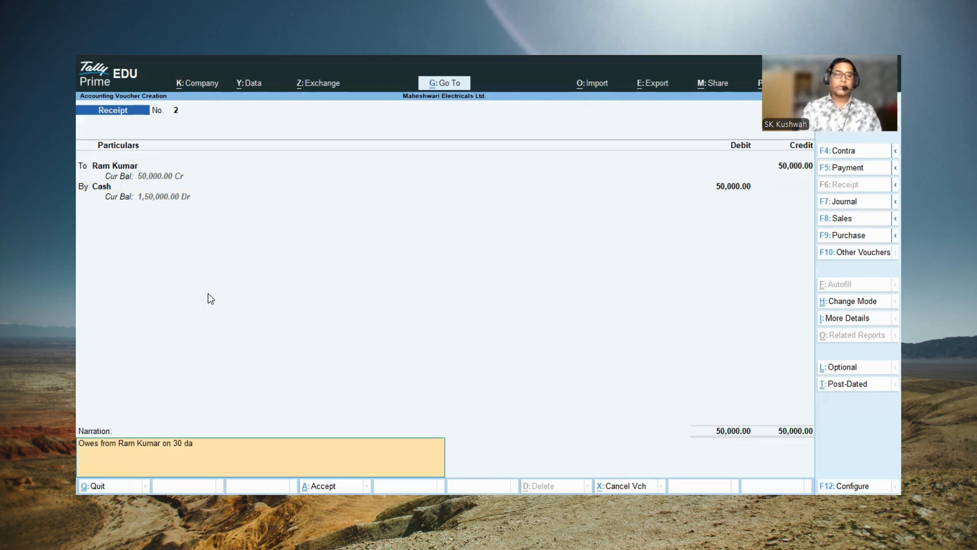
pyautogui.write('ys credit')
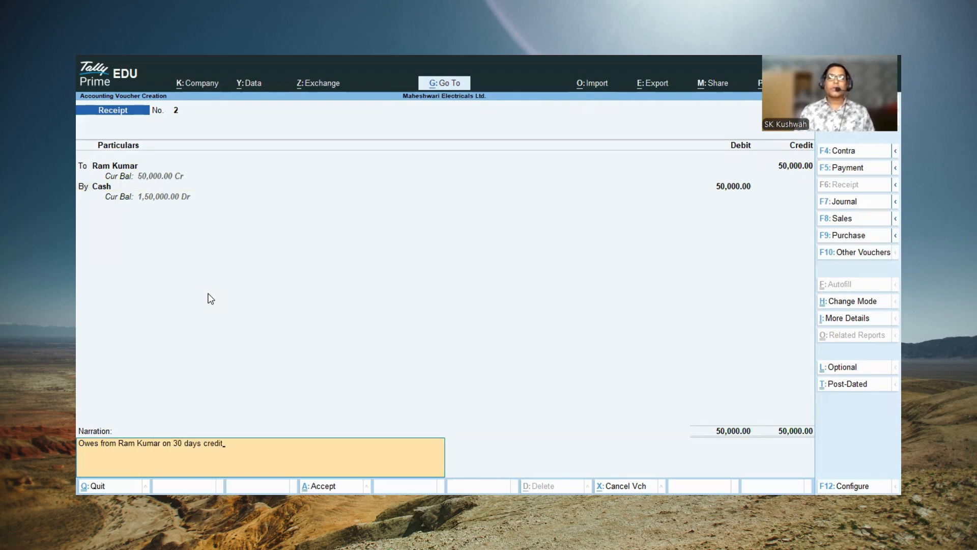
pyautogui.press('Return')
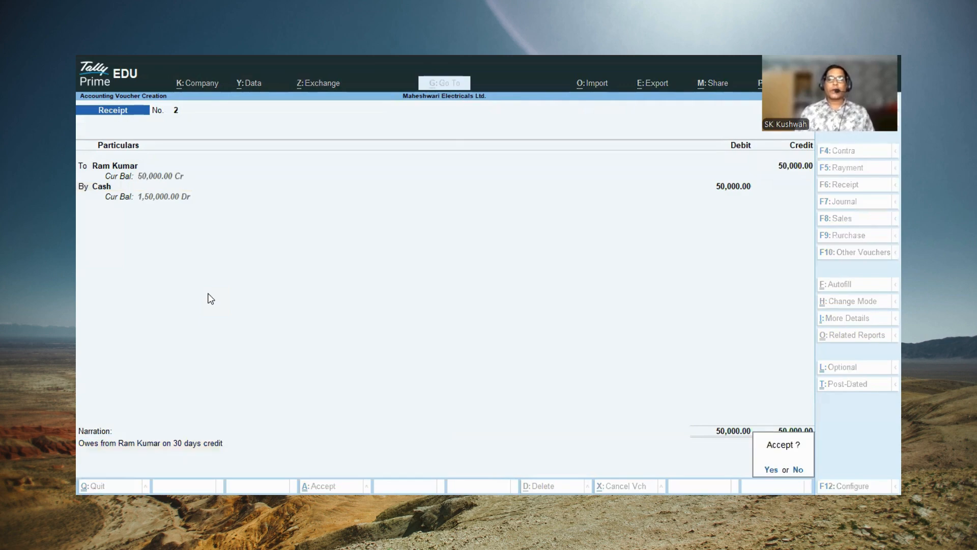
pyautogui.press('Return')
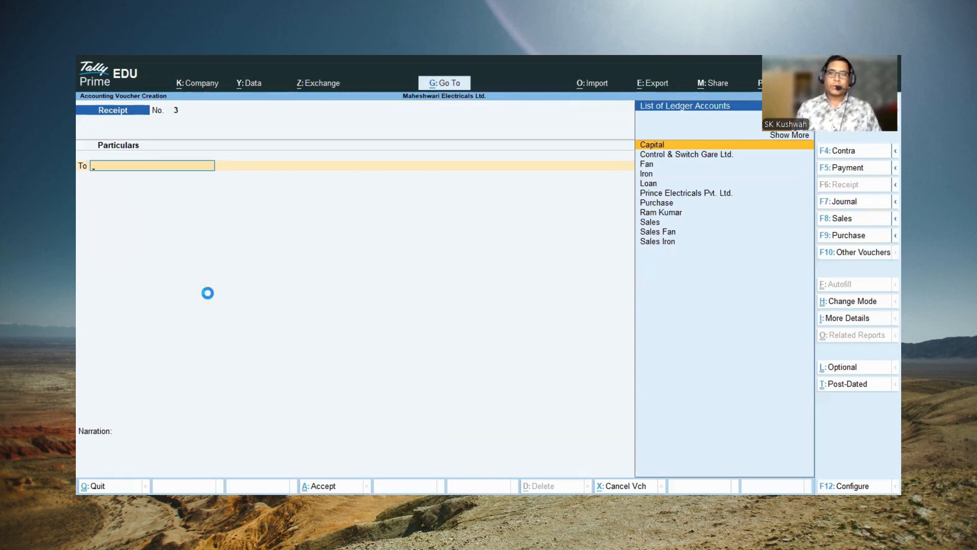
pyautogui.press('Down')
pyautogui.press('Down')
pyautogui.press('Down')
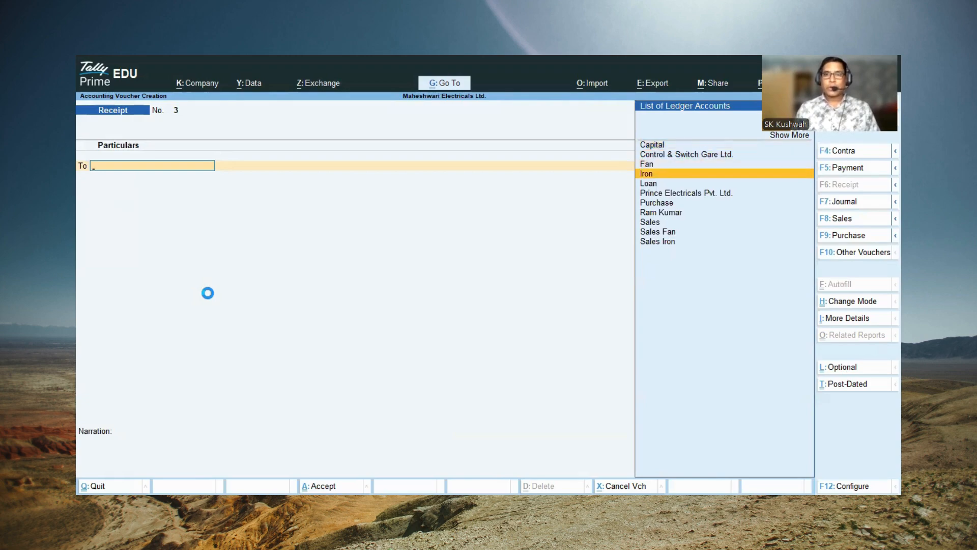
pyautogui.press('Return')
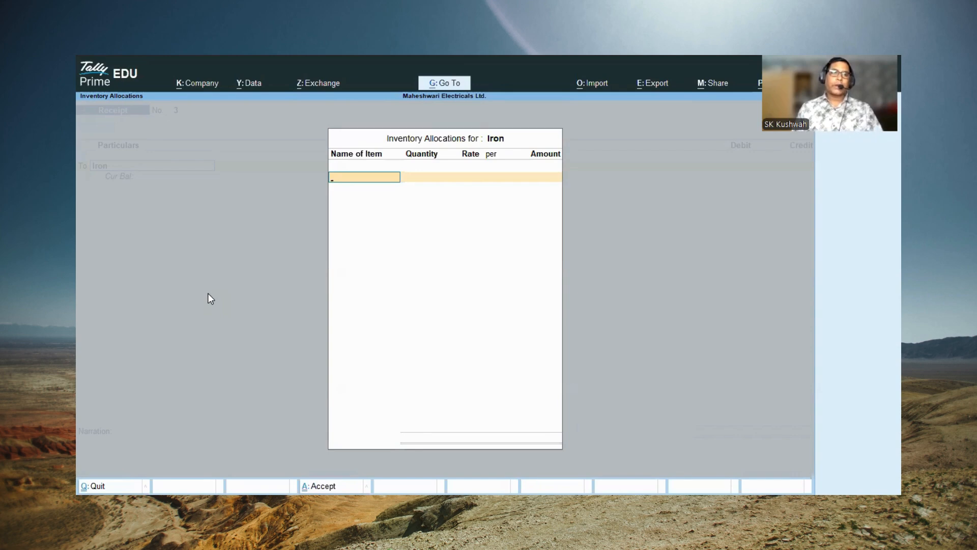
pyautogui.press('Escape')
pyautogui.press('Return')
pyautogui.press('Escape')
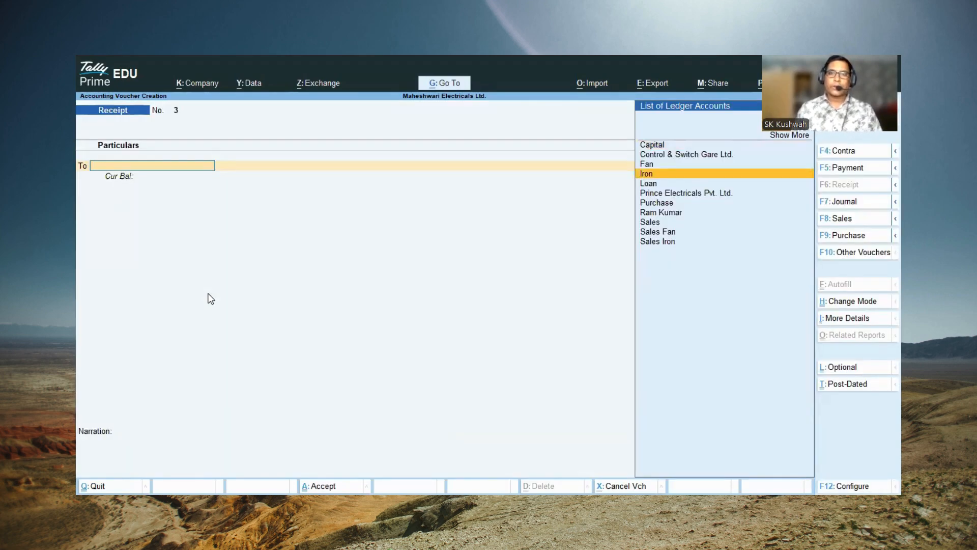
pyautogui.press('Escape')
pyautogui.press('Return')
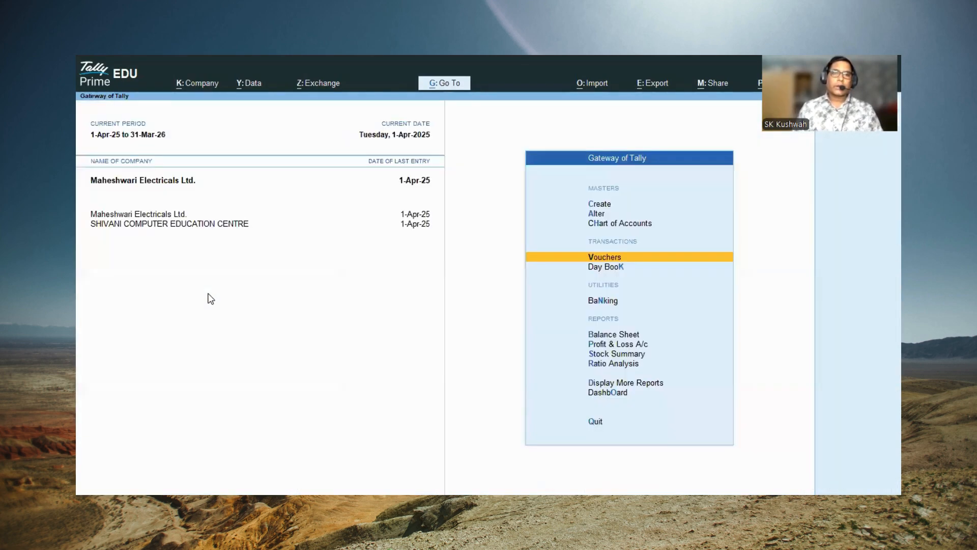
pyautogui.press('Escape')
pyautogui.press('Escape')
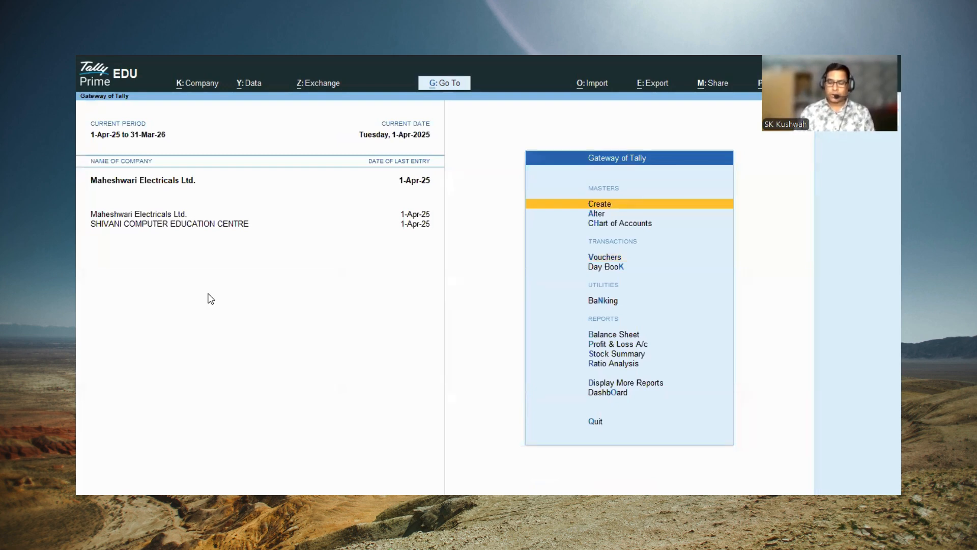
# Step: Open the HDFC Bank ledger for alteration, examine its group and bank account details, and return to the Gateway of Tally
pyautogui.press('Down')
pyautogui.press('Return')
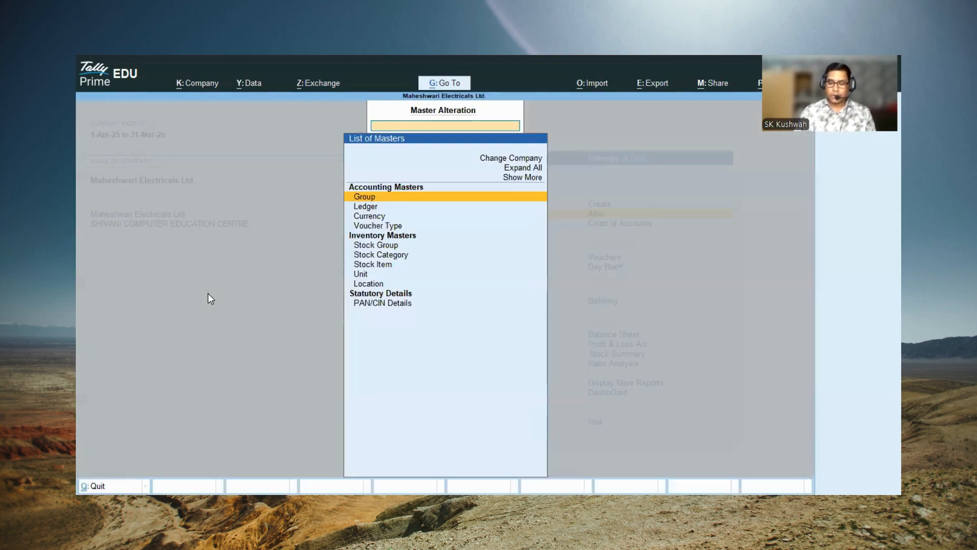
pyautogui.press('Down')
pyautogui.press('Return')
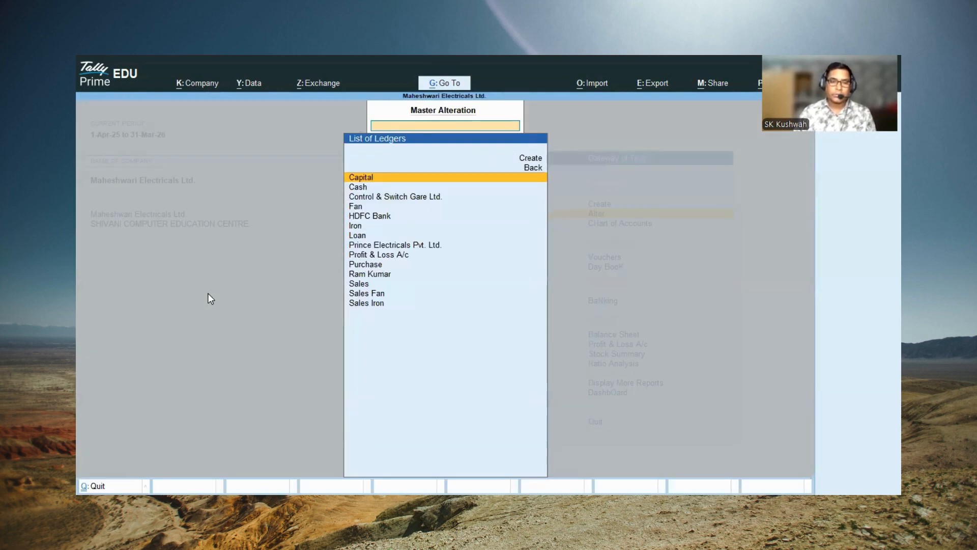
pyautogui.press('Down')
pyautogui.press('Down')
pyautogui.press('Down')
pyautogui.press('Down')
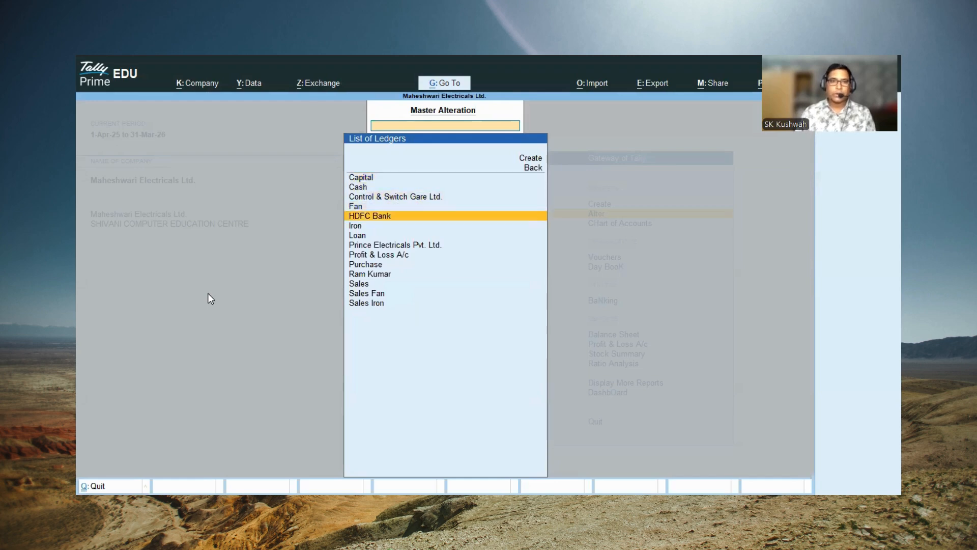
pyautogui.press('Return')
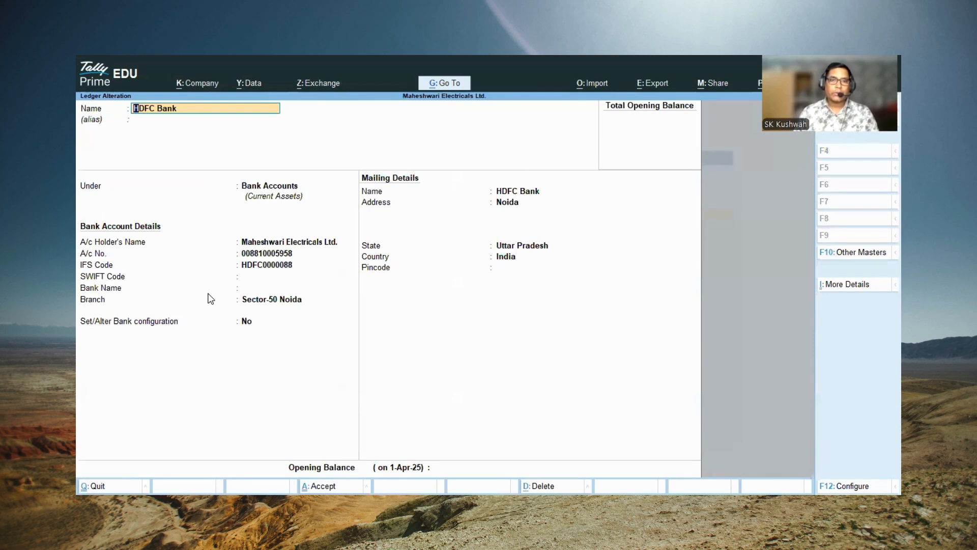
pyautogui.press('Escape')
# Step: Open voucher entry again for a new receipt voucher
pyautogui.press('Escape')
pyautogui.press('Up')
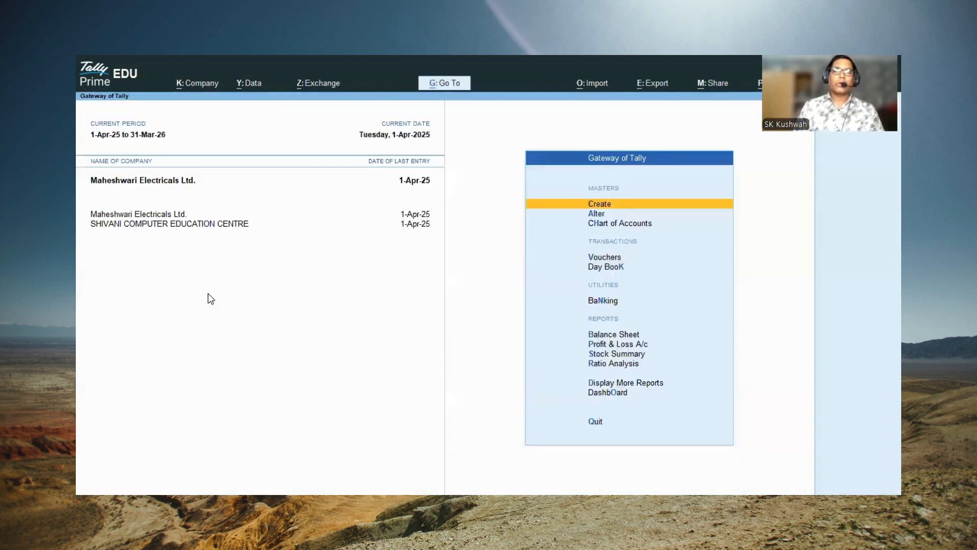
pyautogui.press('Escape')
pyautogui.press('Escape')
pyautogui.press('Escape')
pyautogui.press('Escape')
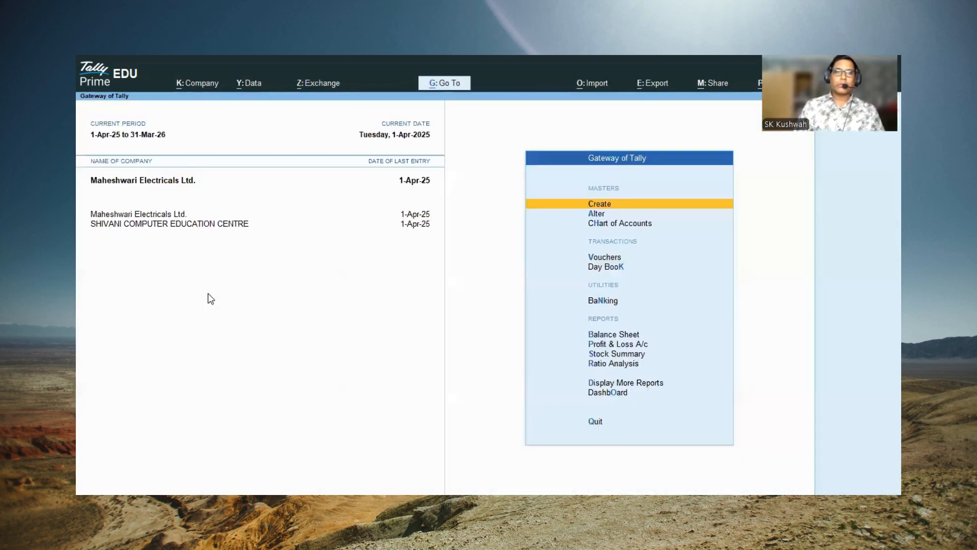
pyautogui.press('v')
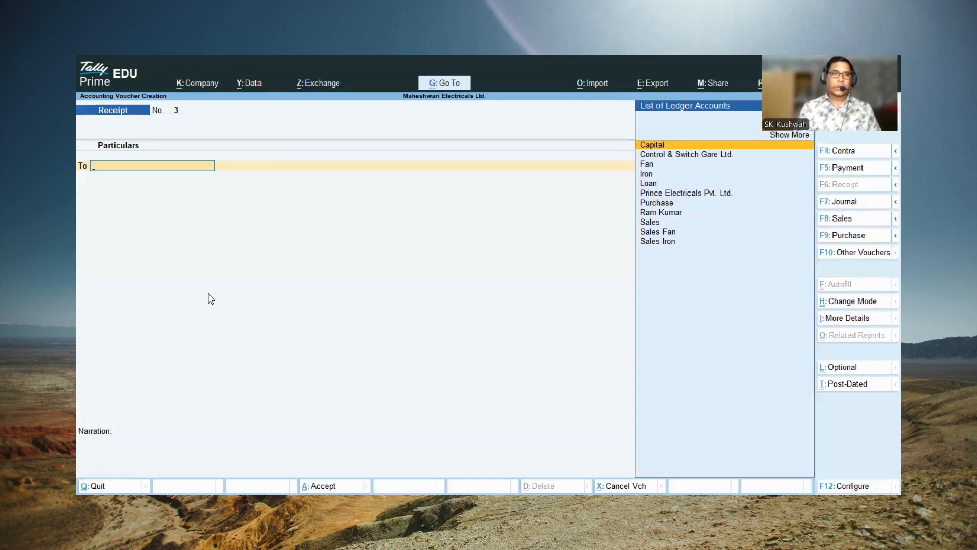
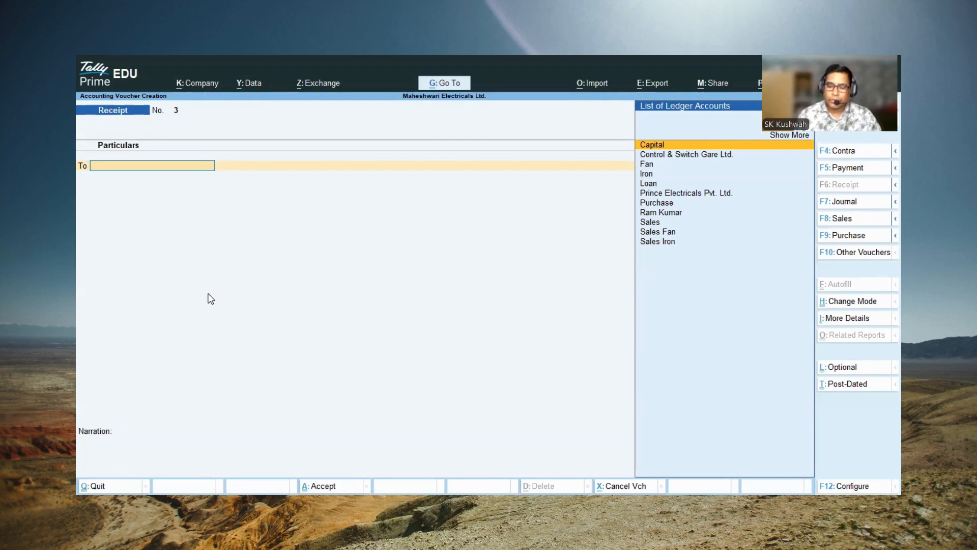
# Step: Credit the Loan ledger with 1,00,000 in receipt voucher 3
pyautogui.press('Down')
pyautogui.press('Down')
pyautogui.press('Down')
pyautogui.press('Down')
pyautogui.press('Return')
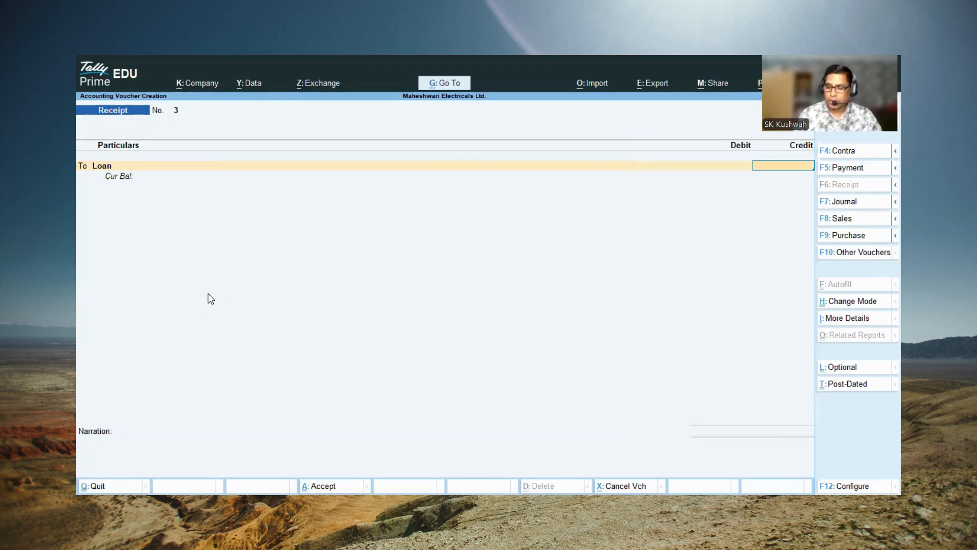
pyautogui.write('1,')
pyautogui.write('0')
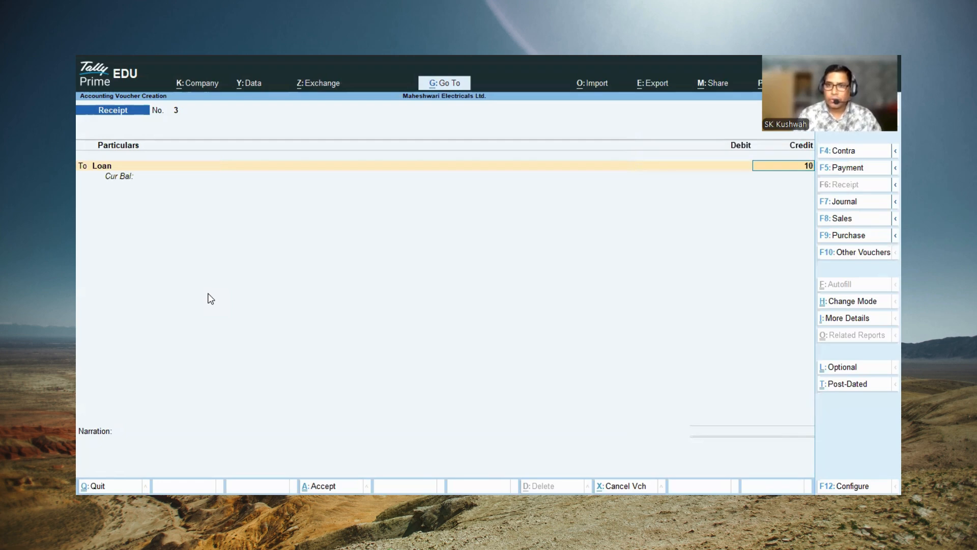
pyautogui.write('0,000')
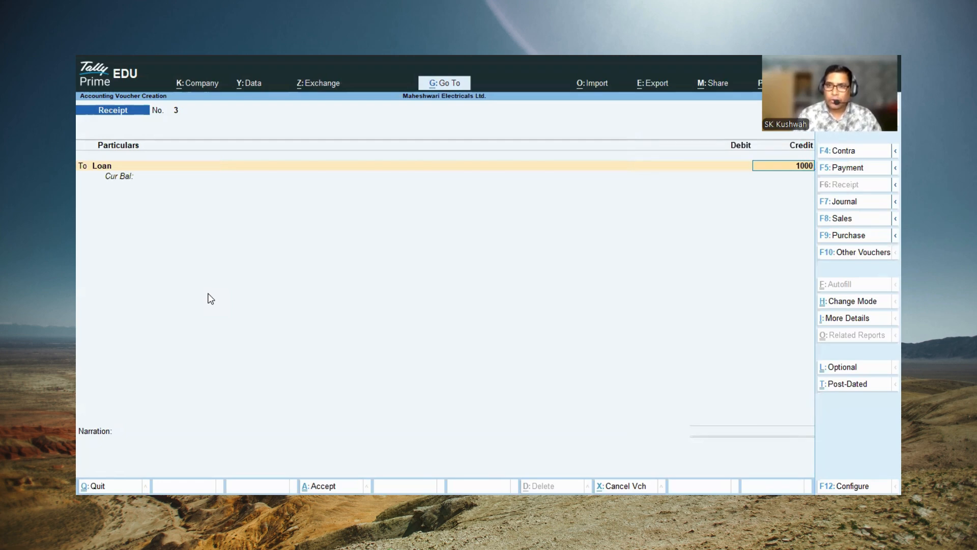
pyautogui.press('Return')
pyautogui.press('Return')
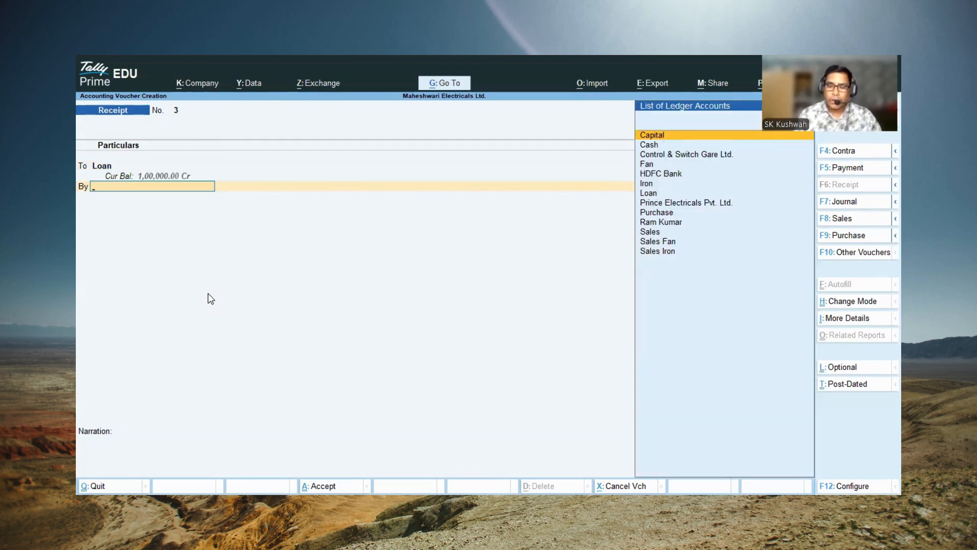
# Step: Debit HDFC Bank with 1,00,000 in the receipt voucher and accept the Cheque/DD bank allocation without instrument details
pyautogui.press('Down')
pyautogui.press('Down')
pyautogui.press('Down')
pyautogui.press('Down')
pyautogui.press('Return')
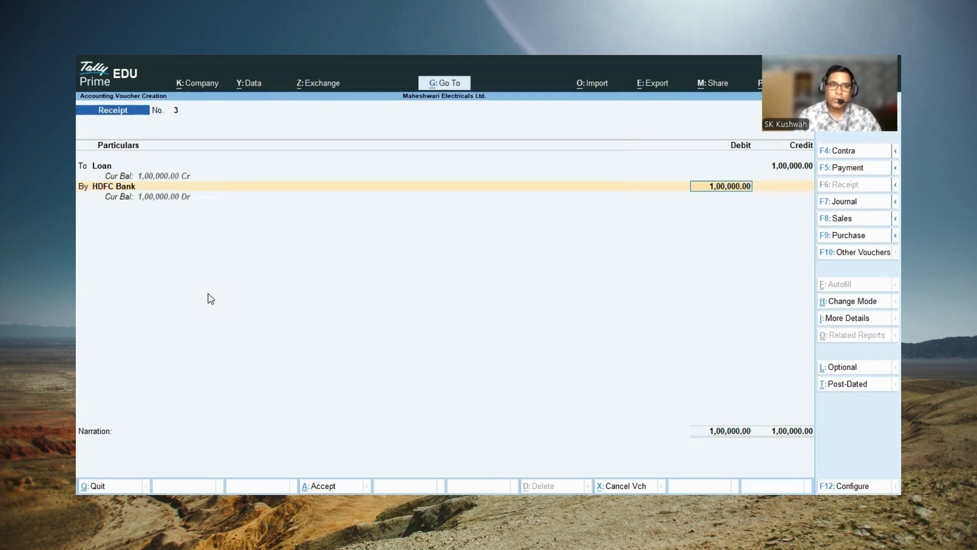
pyautogui.press('Return')
pyautogui.press('Return')
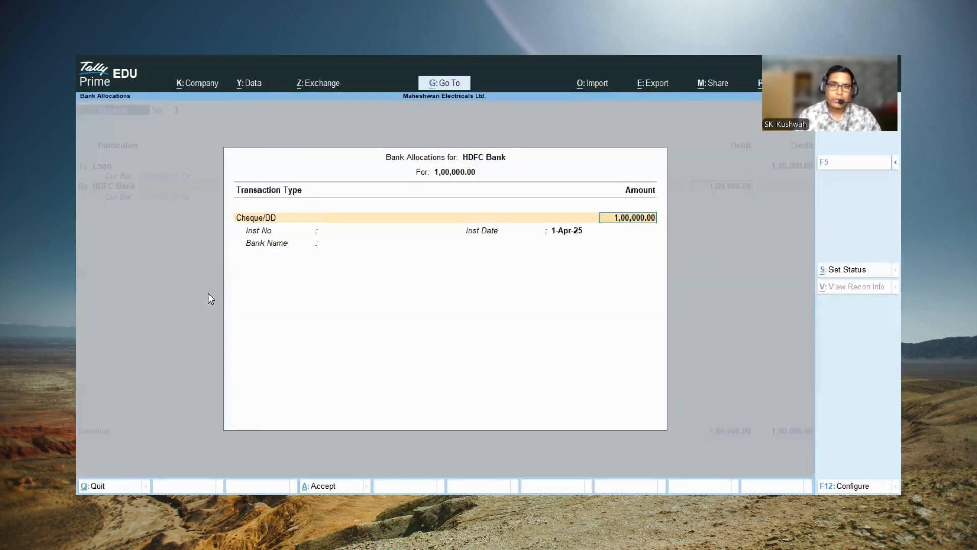
pyautogui.press('Return')
pyautogui.press('Return')
pyautogui.press('Return')
pyautogui.press('Return')
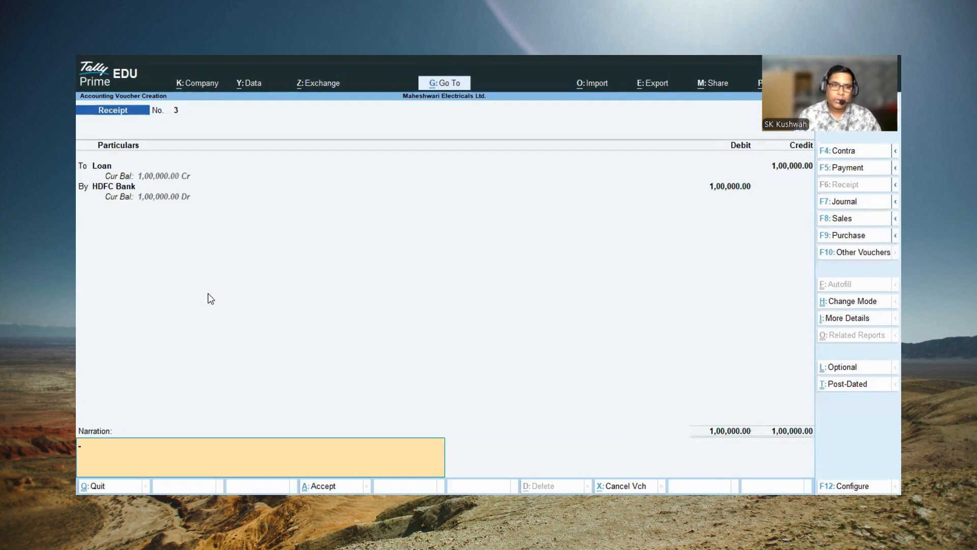
# Step: Enter the narration "Bank from Loan", save the receipt voucher and return to the Gateway of Tally
pyautogui.write('Bank')
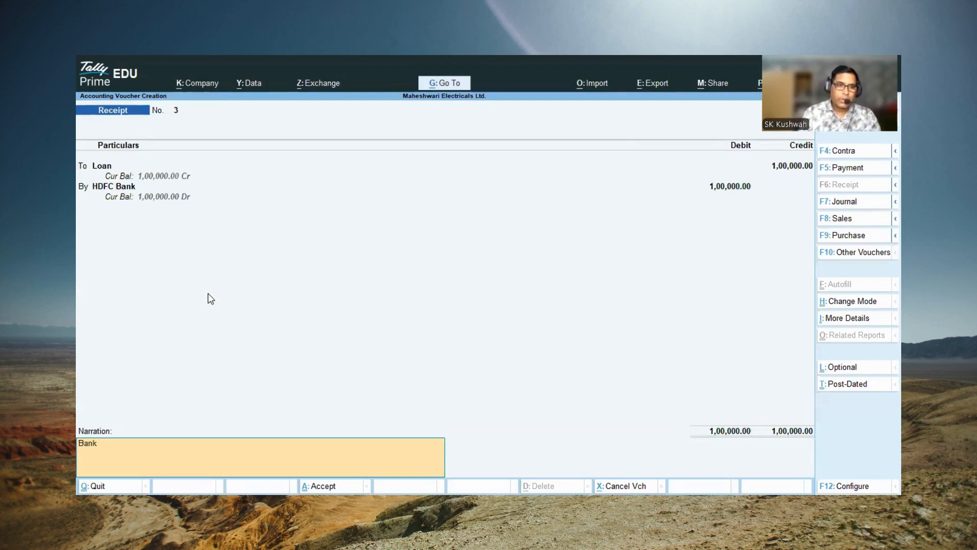
pyautogui.write(' from Loan')
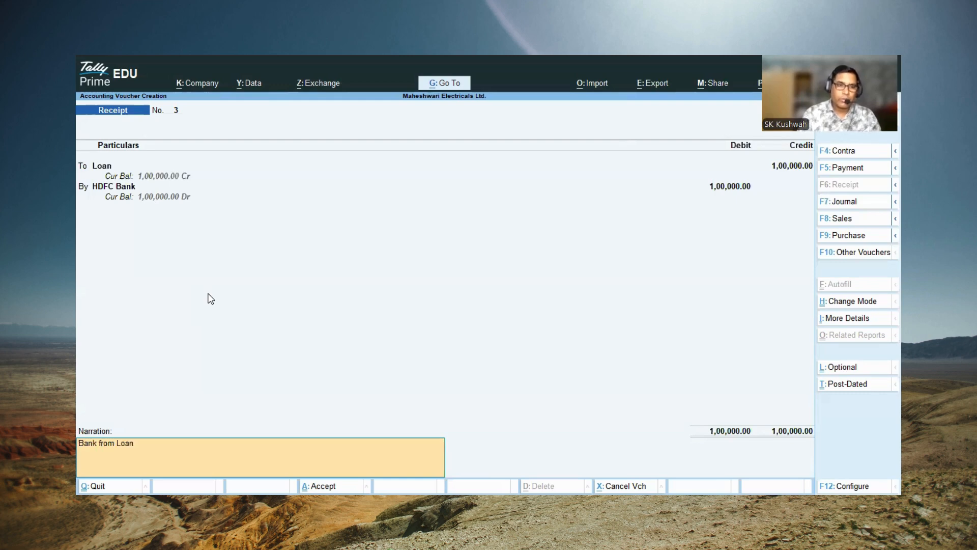
pyautogui.press('Return')
pyautogui.press('Return')
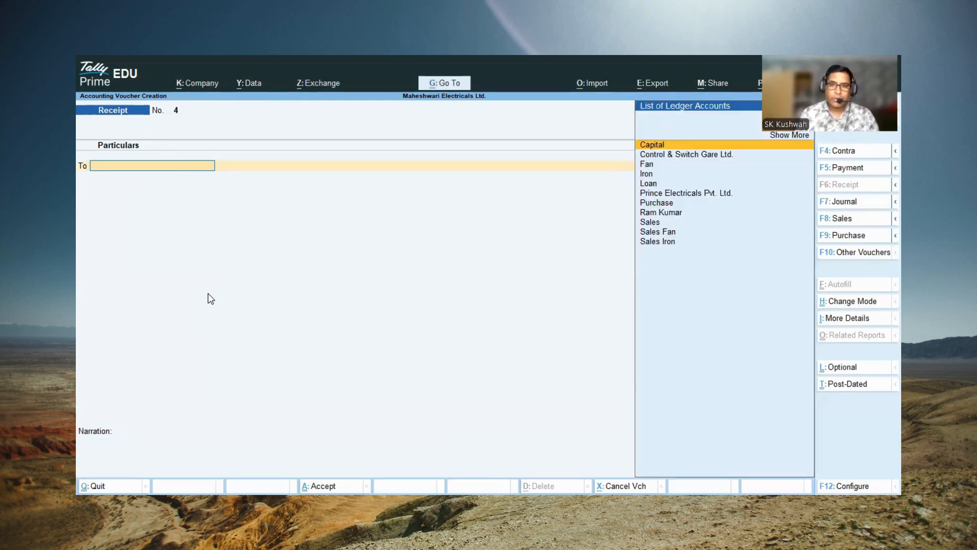
pyautogui.press('Escape')
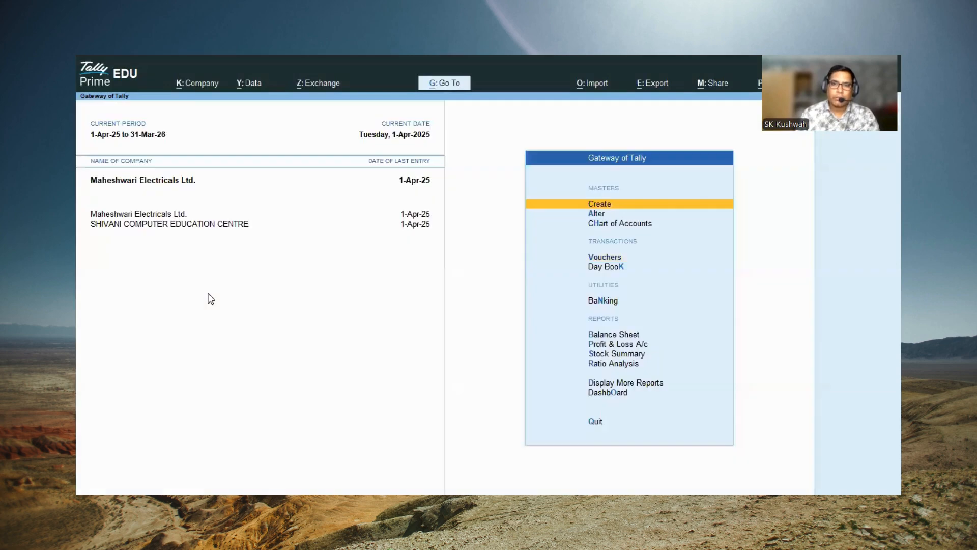
pyautogui.press('Escape')
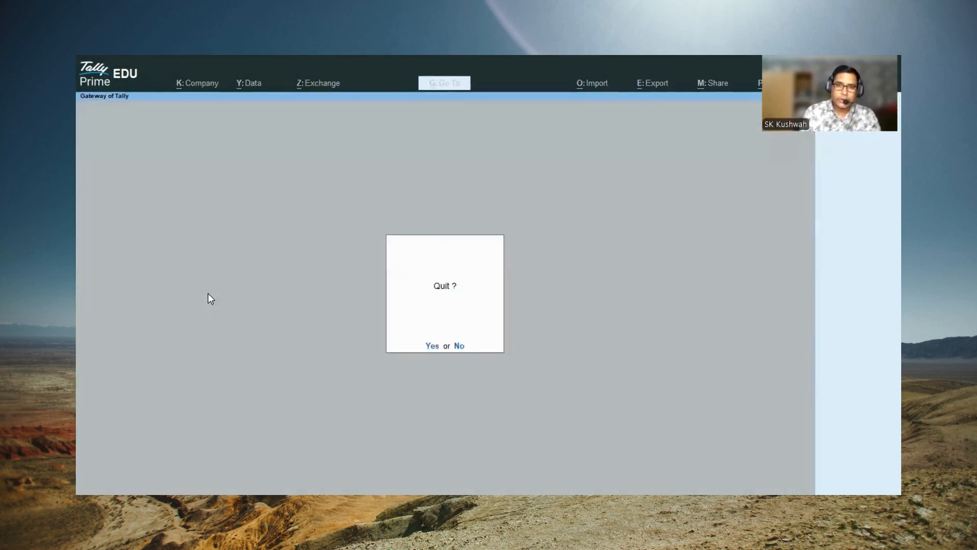
pyautogui.press('Escape')
# Step: Open the Balance Sheet and examine Loans (Liability) down to the Loan ledger's monthly summary, then return to the Gateway of Tally
pyautogui.press('b')
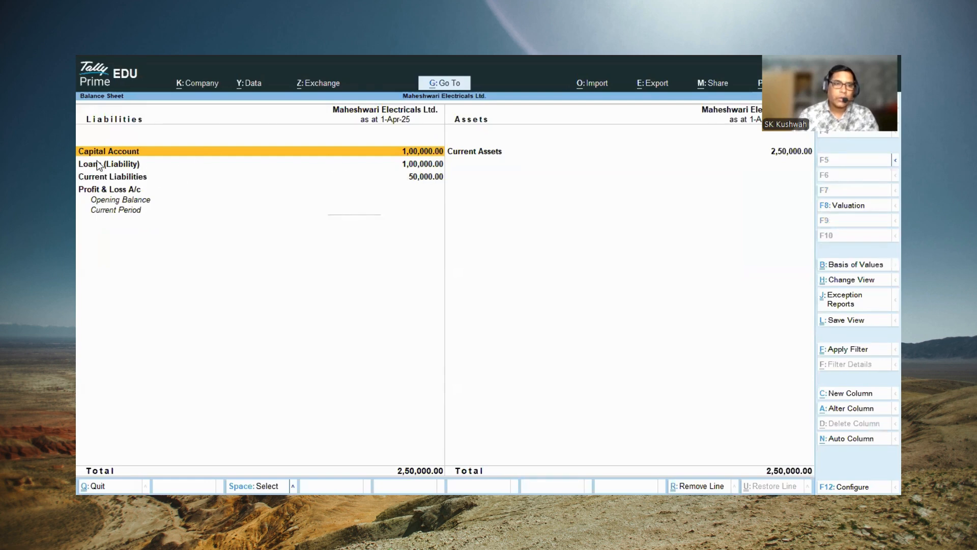
pyautogui.click(109, 166)
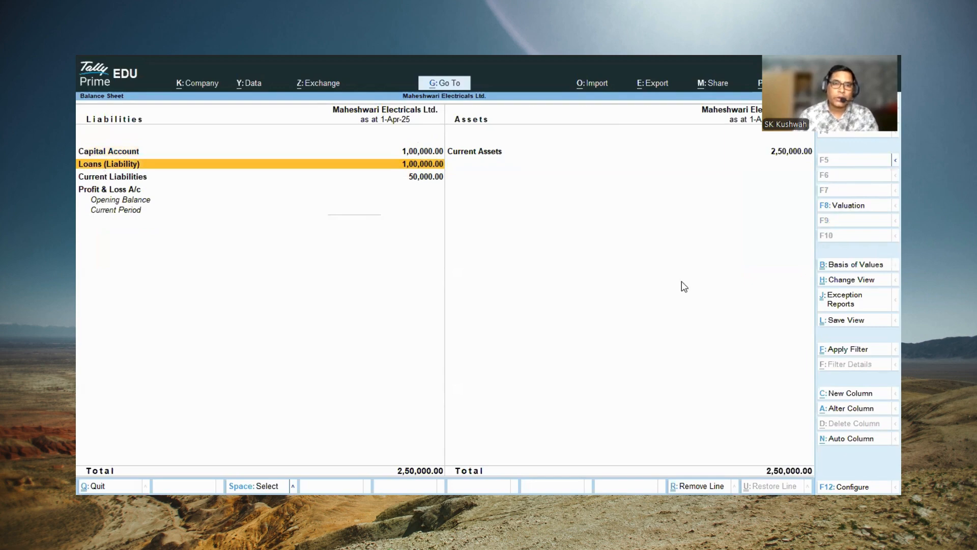
pyautogui.press('Return')
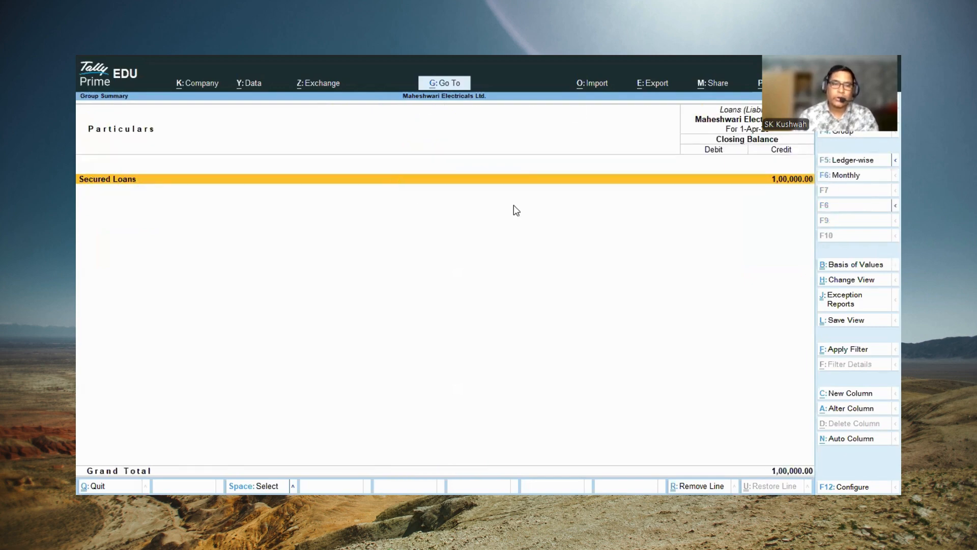
pyautogui.press('Return')
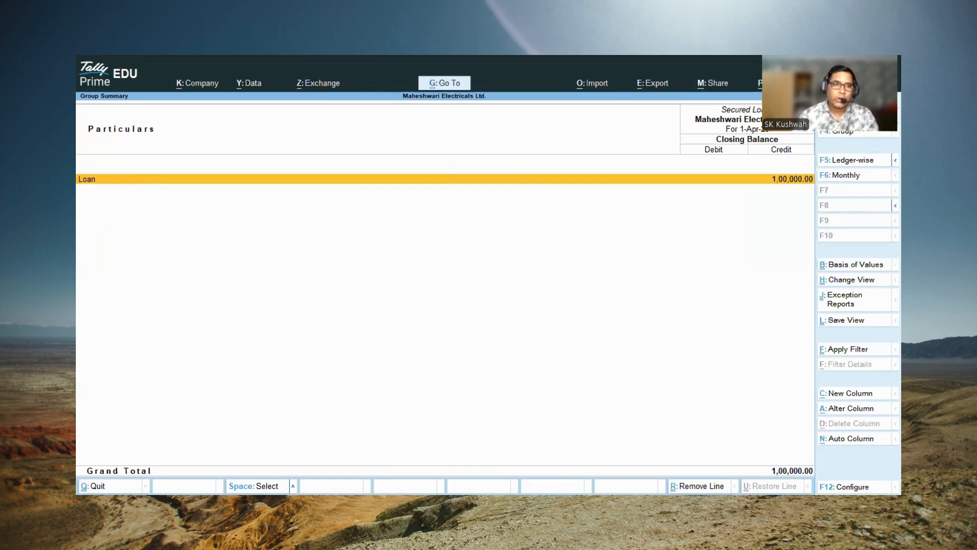
pyautogui.press('Return')
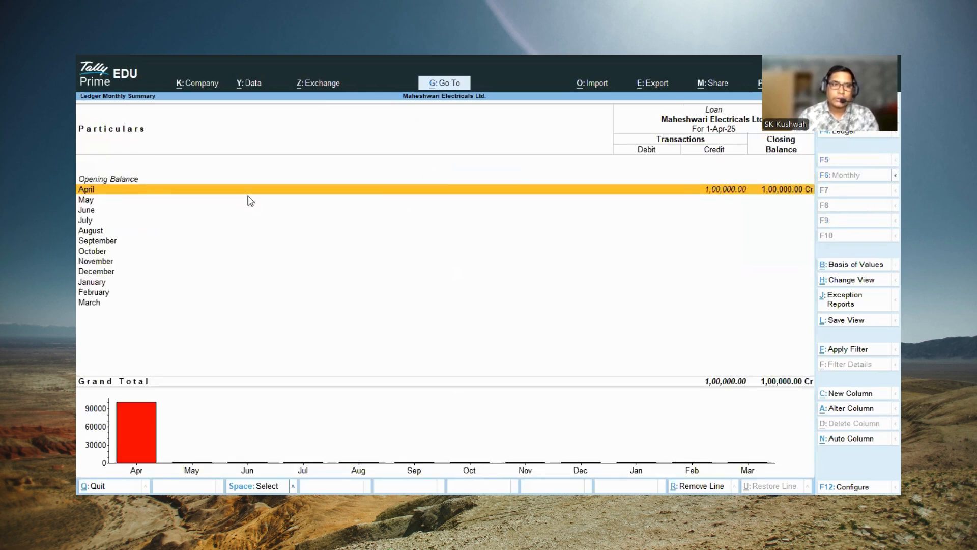
pyautogui.press('Escape')
pyautogui.press('Escape')
pyautogui.press('Escape')
pyautogui.press('Escape')
pyautogui.press('Escape')
pyautogui.press('Escape')
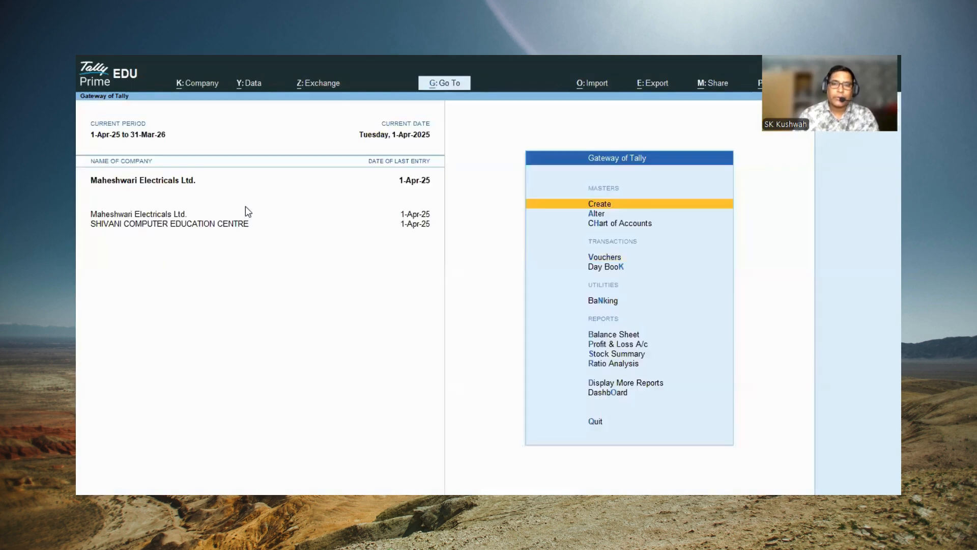
pyautogui.press('Escape')
pyautogui.press('Escape')
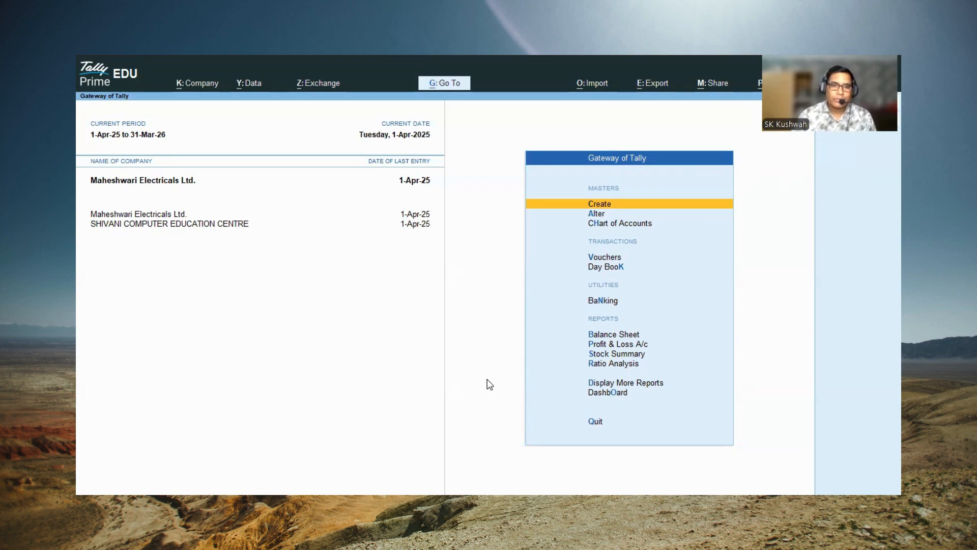
pyautogui.hotkey('alt', 'Tab')
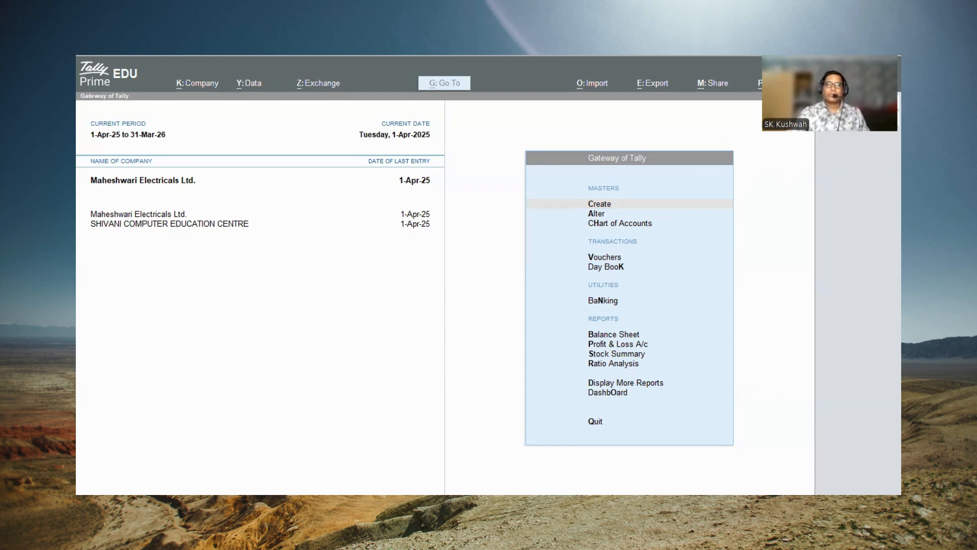
pyautogui.click(715, 179)
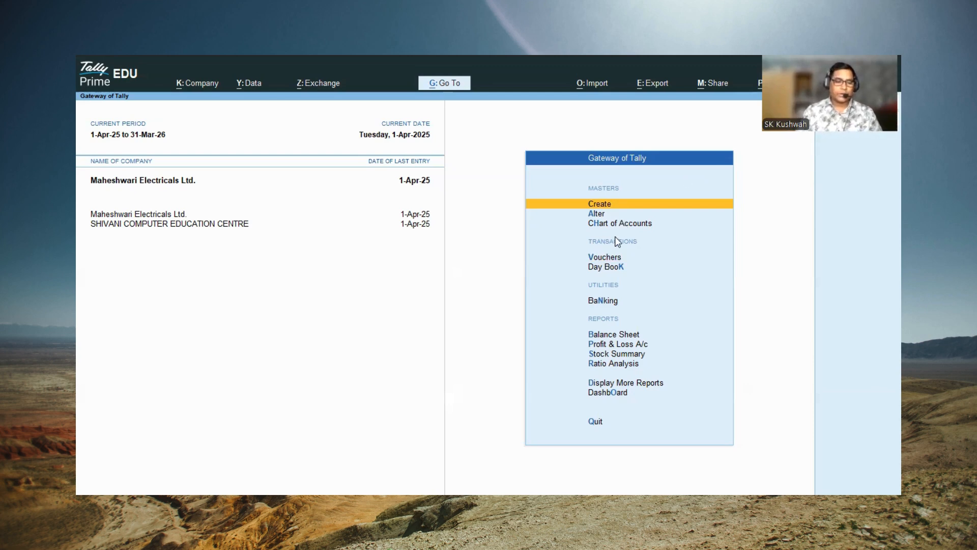
pyautogui.press('Escape')
pyautogui.press('Escape')
pyautogui.press('Escape')
pyautogui.press('Escape')
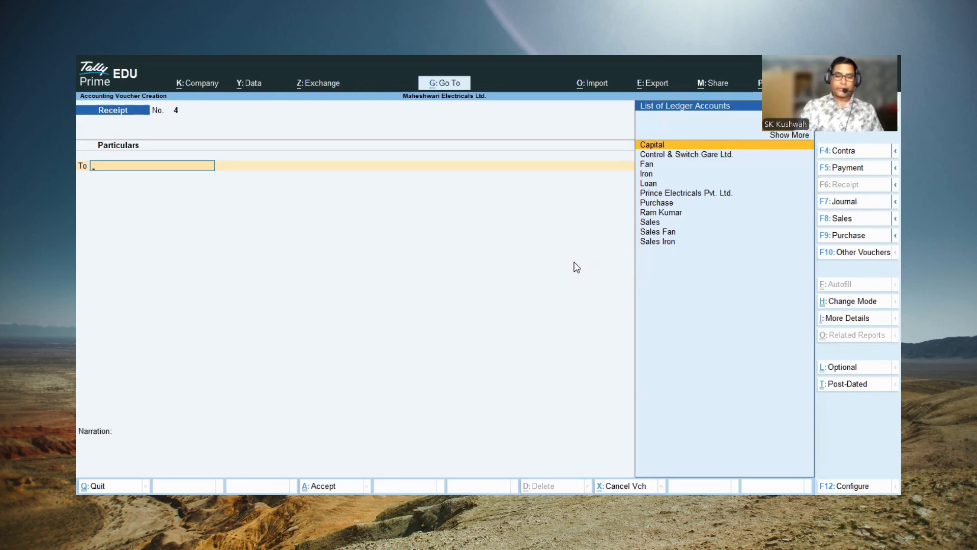
# Step: Switch voucher entry to a purchase voucher and enter supplier invoice number 1001 dated 1-Apr-25
pyautogui.press('F9')
pyautogui.write('1')
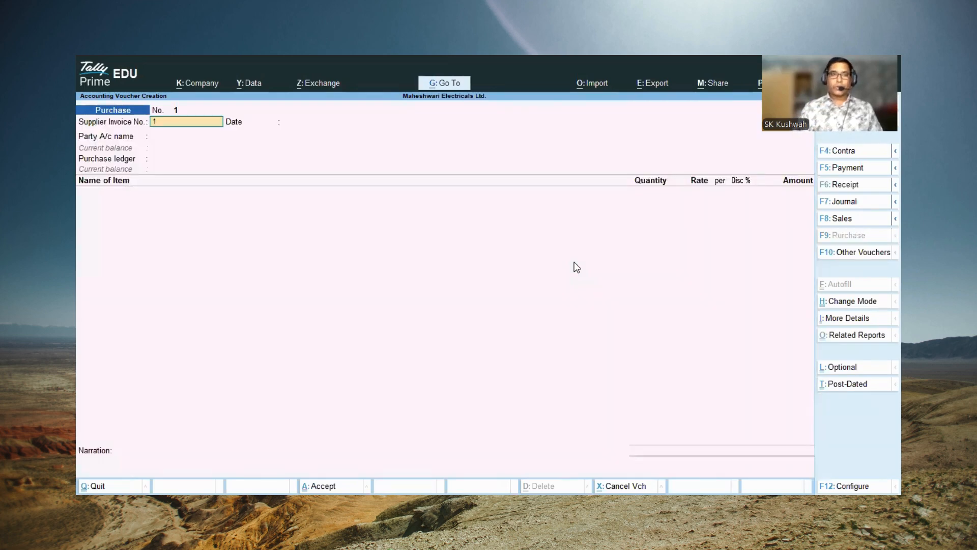
pyautogui.write('001')
pyautogui.press('Return')
pyautogui.press('Return')
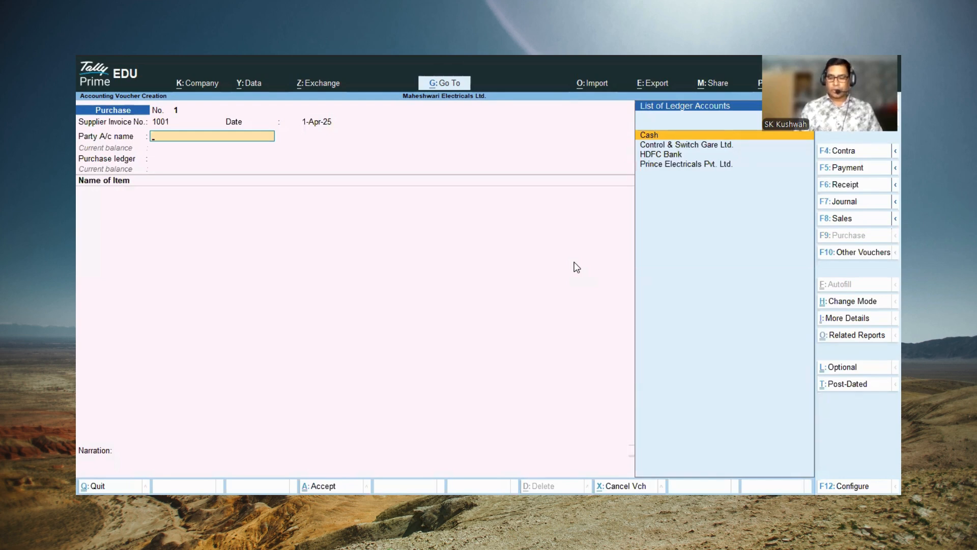
# Step: Set Control & Switch Gare Ltd. as the party account, leaving the receipt details blank and accepting its party details
pyautogui.press('Down')
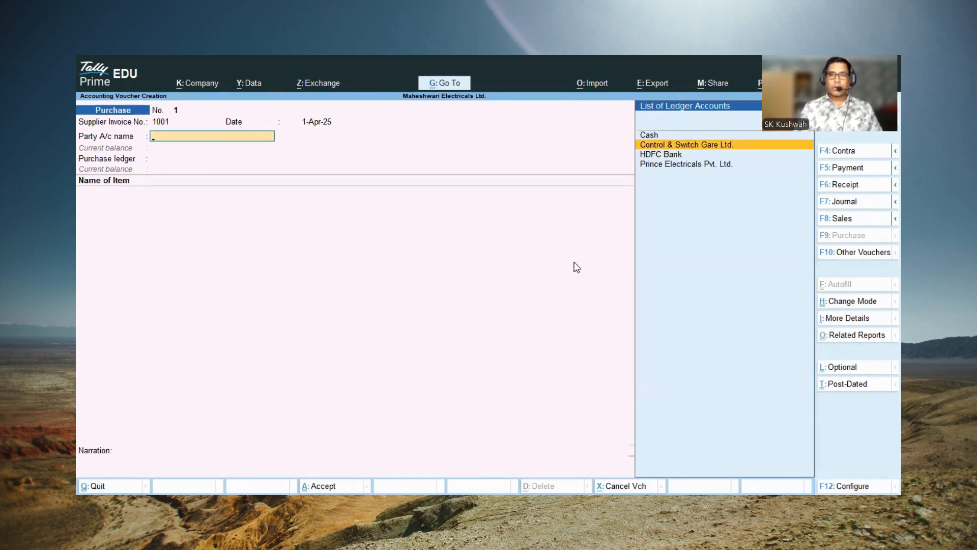
pyautogui.press('Return')
pyautogui.press('Return')
pyautogui.press('Return')
pyautogui.press('Return')
pyautogui.press('Return')
pyautogui.press('Return')
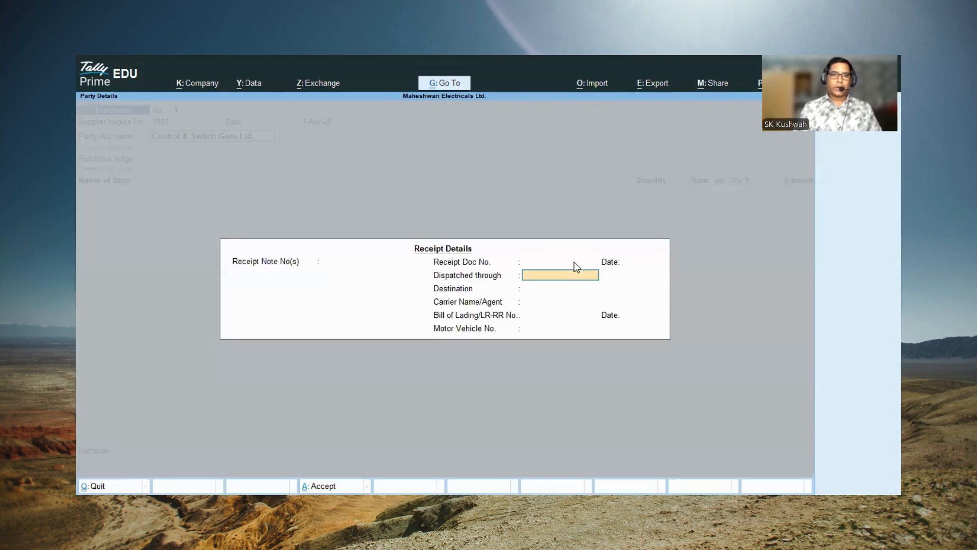
pyautogui.press('Return')
pyautogui.press('Return')
pyautogui.press('Return')
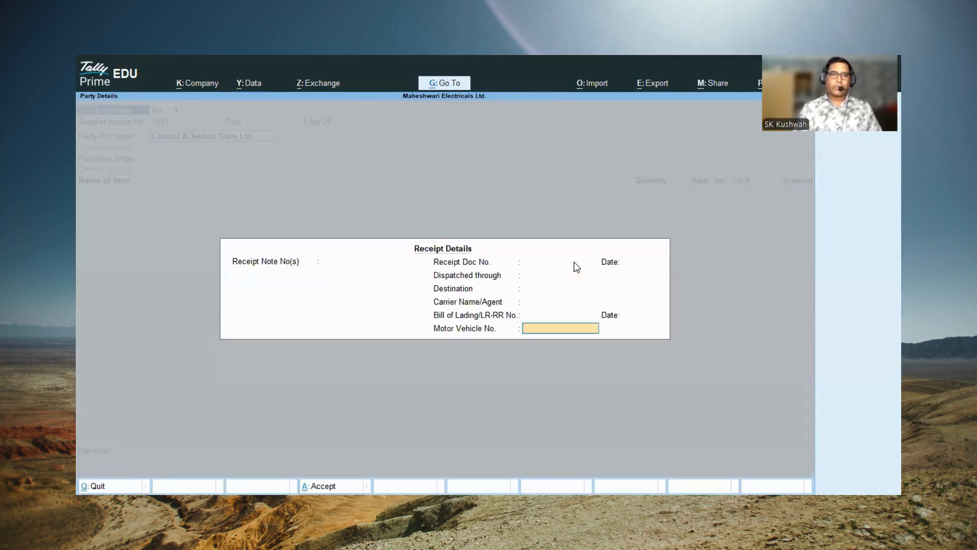
pyautogui.press('Return')
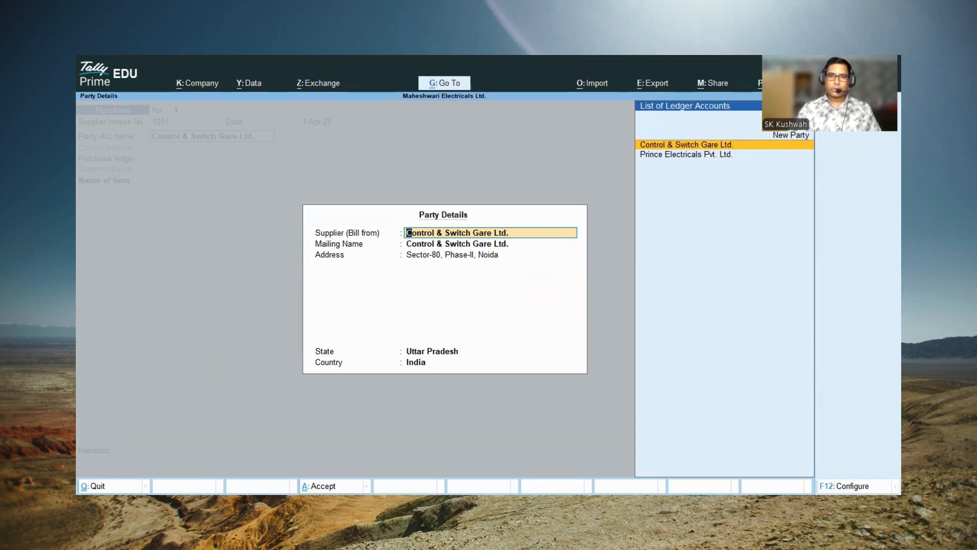
pyautogui.hotkey('ctrl', 'a')
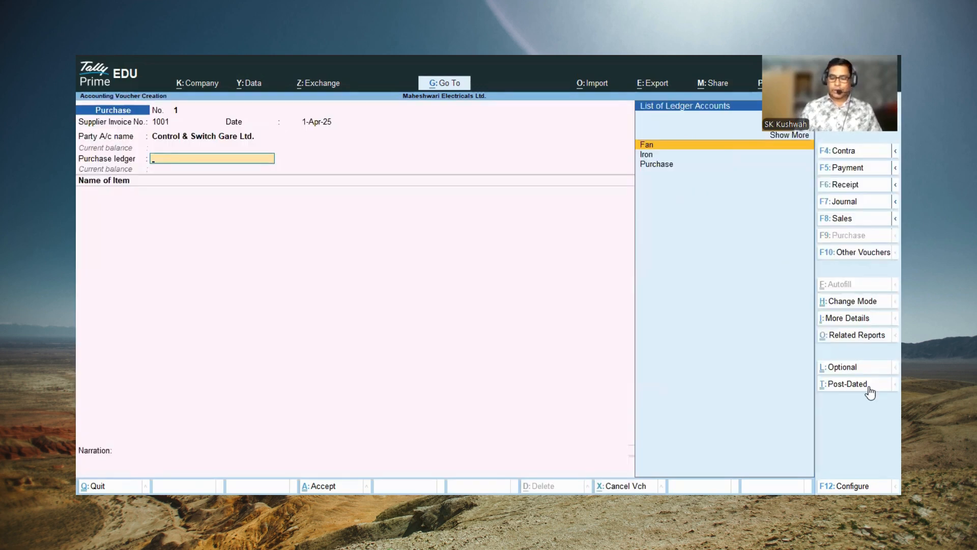
# Step: Choose Purchase as the purchase ledger of the voucher
pyautogui.press('Down')
pyautogui.press('Down')
pyautogui.press('Return')
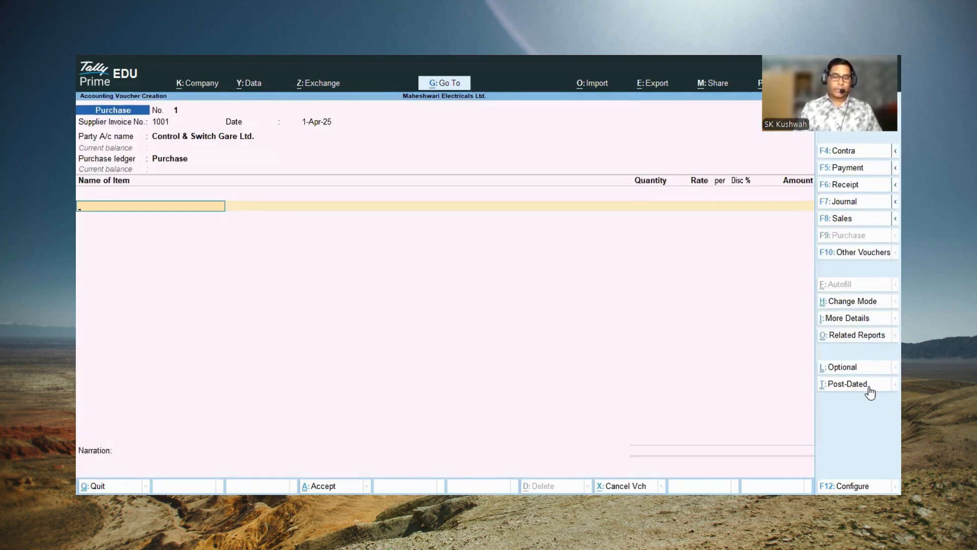
# Step: Add the stock item Fan to the purchase voucher with a quantity of 100 Pcs at a rate of 750 per piece
pyautogui.write('F')
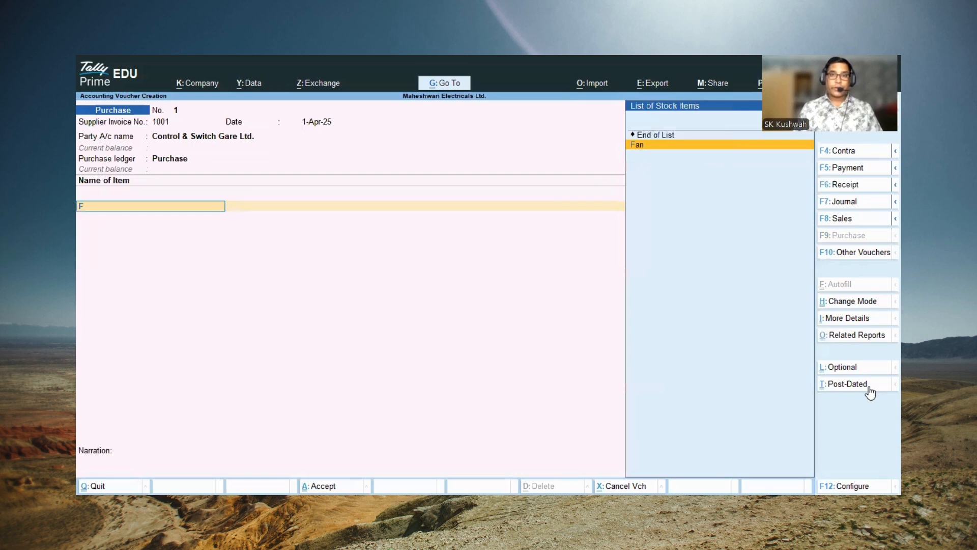
pyautogui.press('Return')
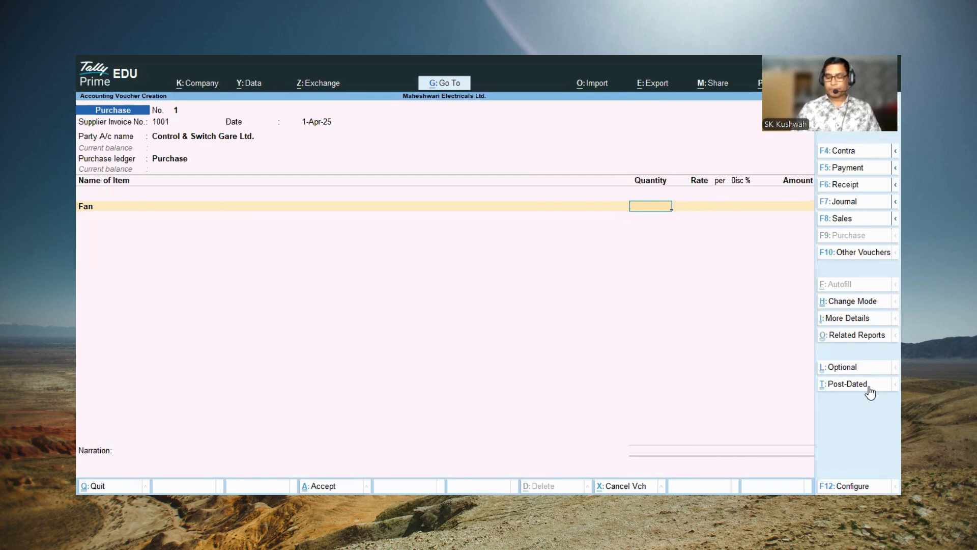
pyautogui.write('100')
pyautogui.press('Return')
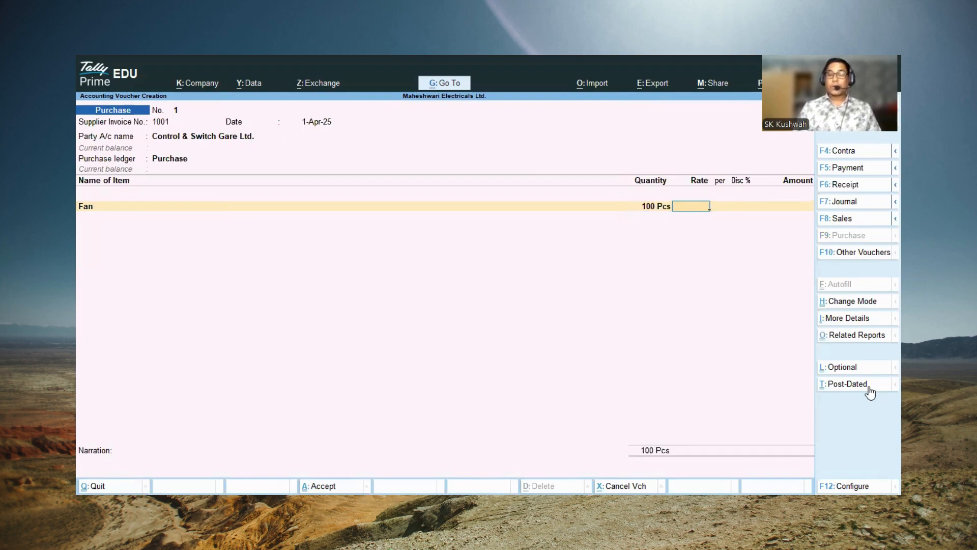
pyautogui.write('750')
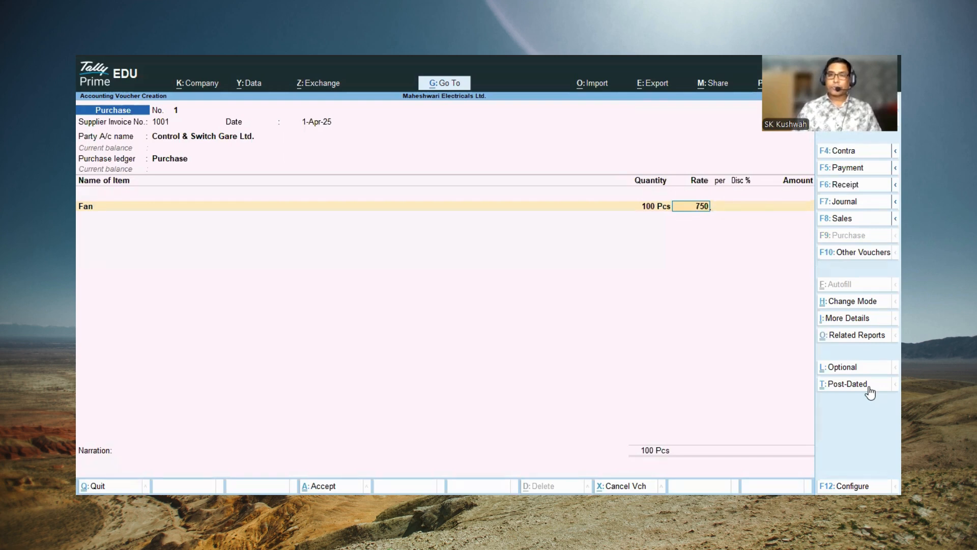
pyautogui.press('Return')
# Step: Add the stock item Iron below Fan with a quantity of 100 Pcs at a rate of 650 per piece, without a discount
pyautogui.press('Return')
pyautogui.press('Return')
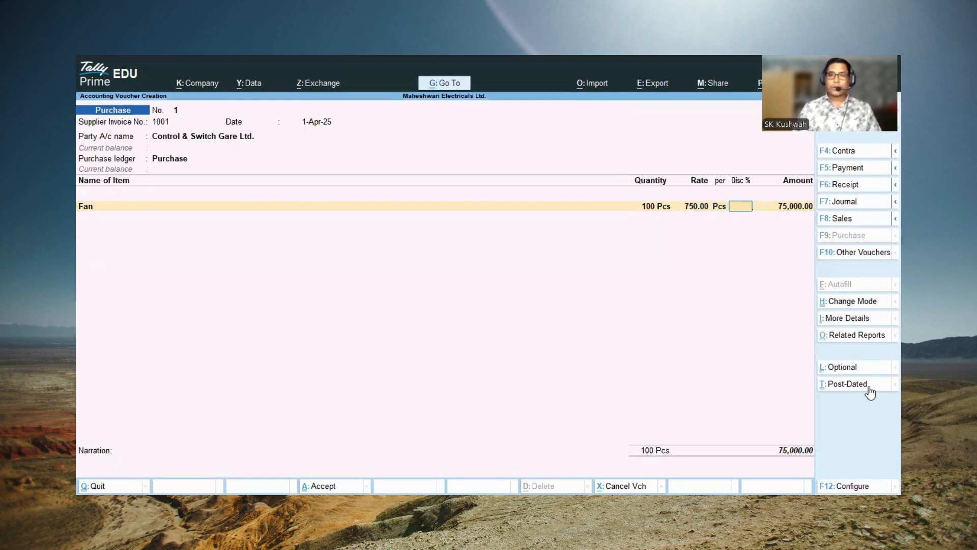
pyautogui.press('Return')
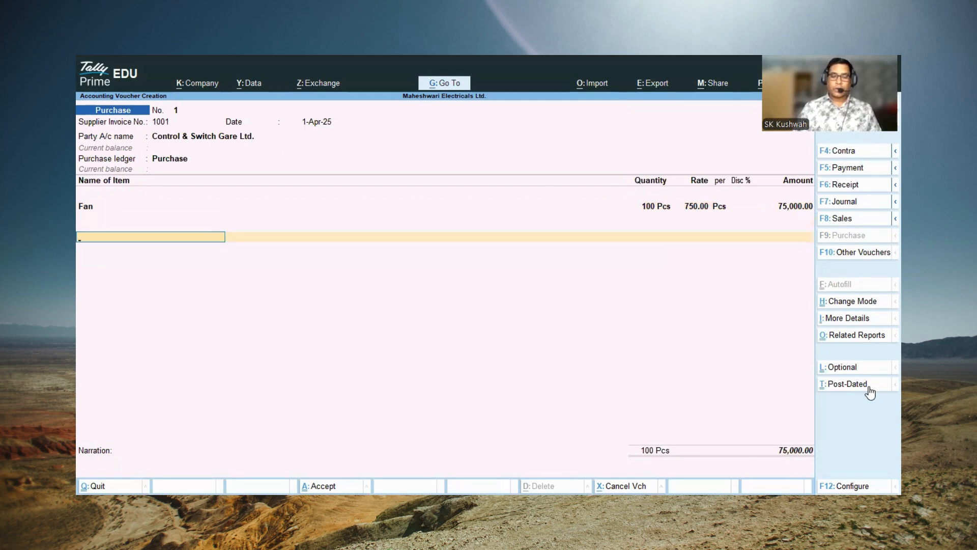
pyautogui.press('Return')
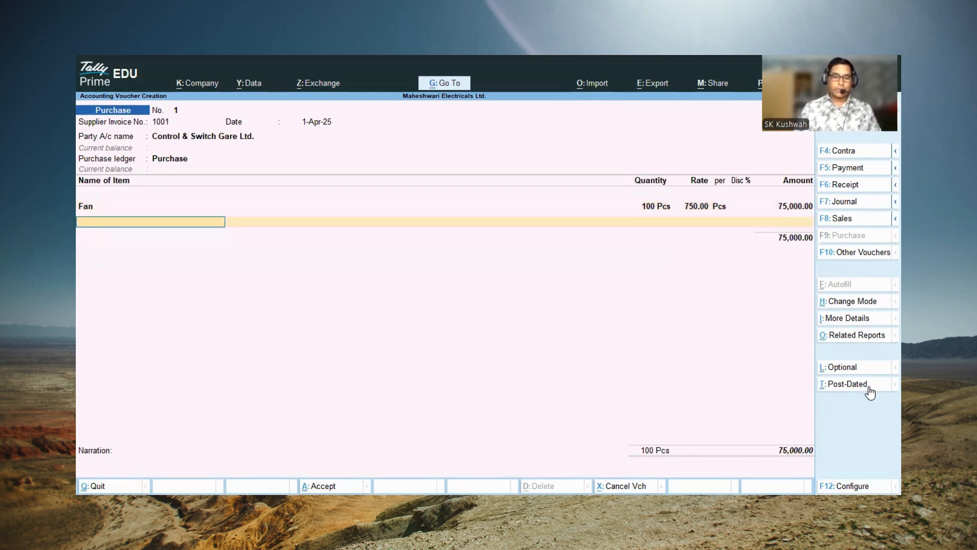
pyautogui.write('I')
pyautogui.press('Return')
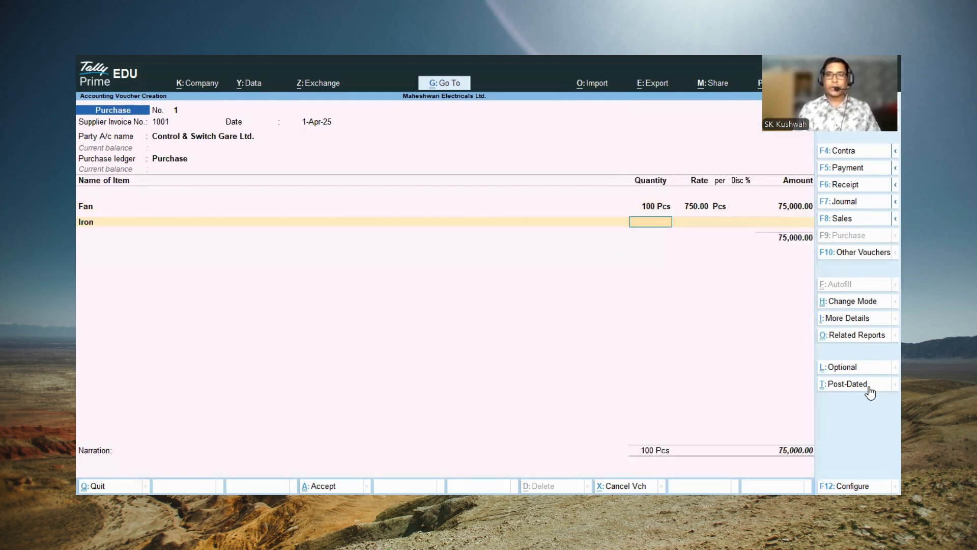
pyautogui.write('100')
pyautogui.press('Return')
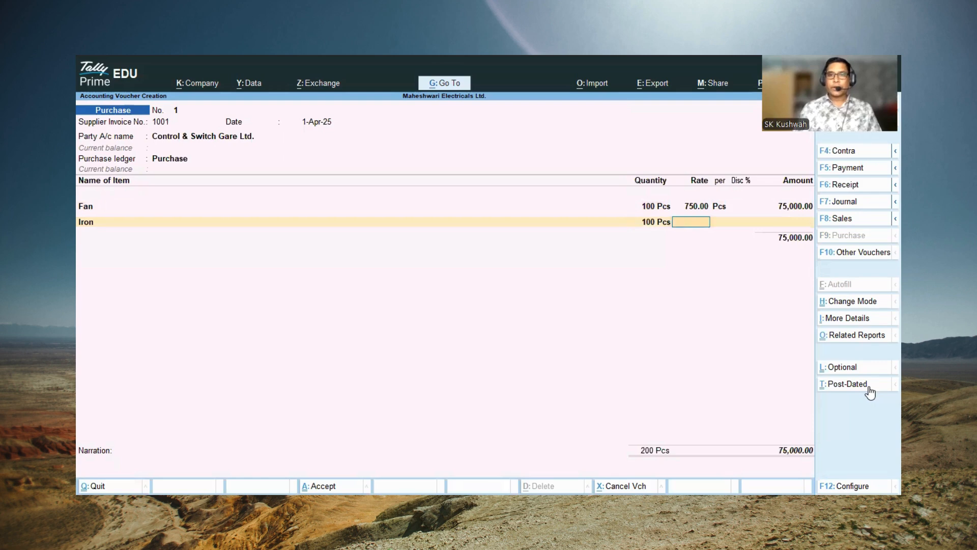
pyautogui.write('650')
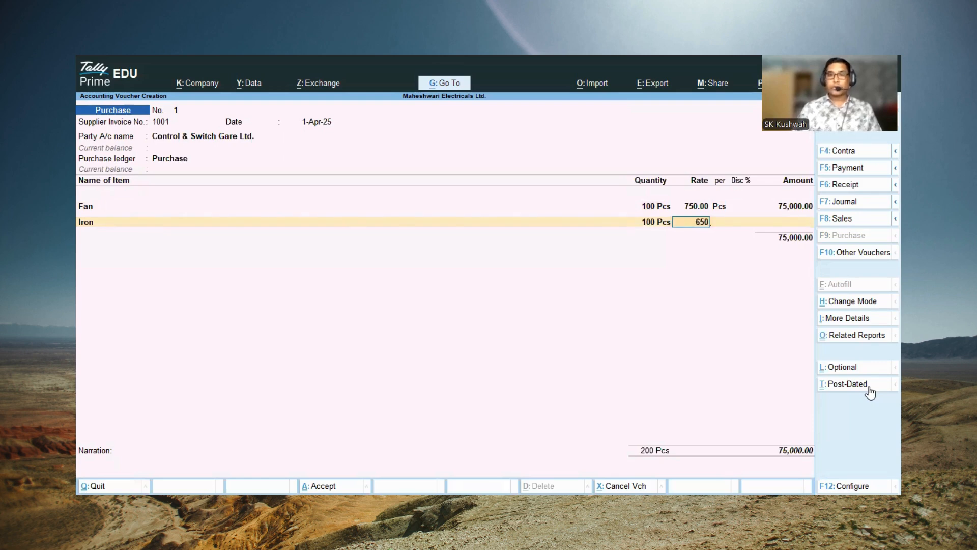
pyautogui.press('Return')
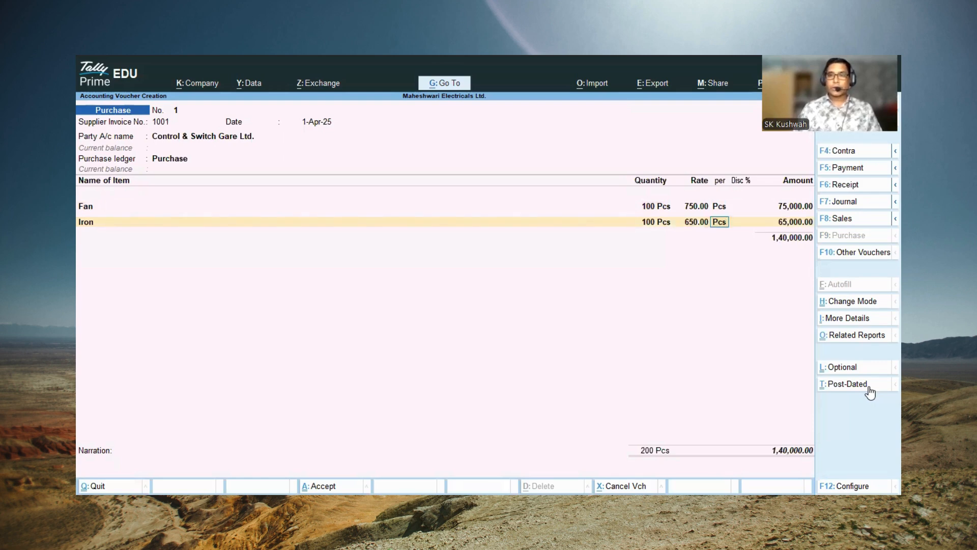
pyautogui.press('Return')
# Step: End the item entries and accept the supplier's bill-wise details as New Ref 1001 for 1,40,000.00 Cr
pyautogui.press('Return')
pyautogui.press('Return')
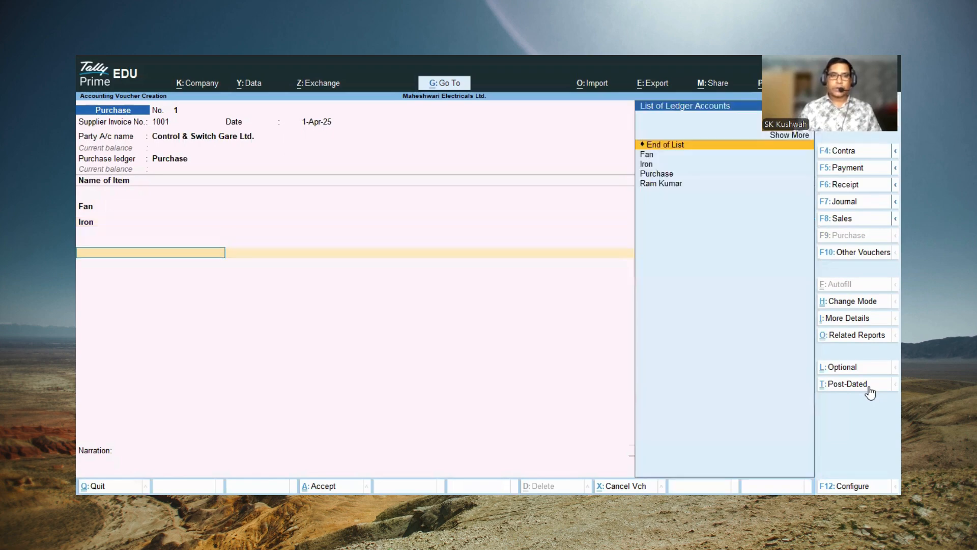
pyautogui.press('Return')
pyautogui.press('Return')
pyautogui.press('Return')
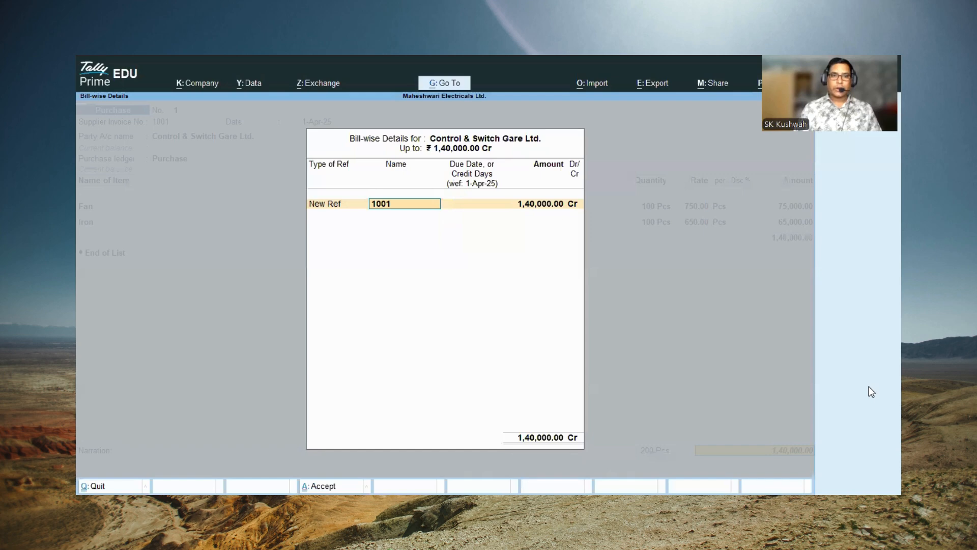
pyautogui.press('Return')
pyautogui.press('Return')
pyautogui.press('Return')
pyautogui.press('Return')
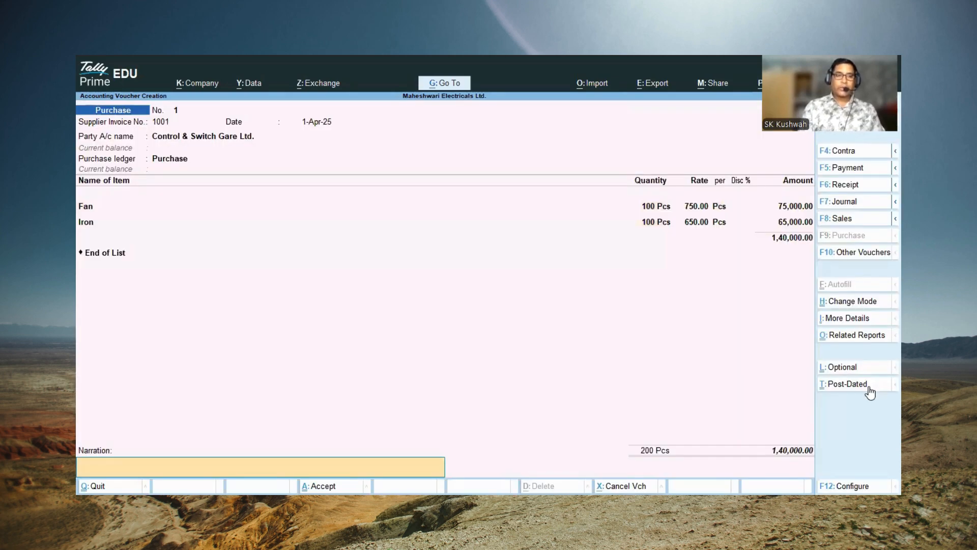
# Step: Enter the narration "Being Purchased by cash" and save the purchase voucher
pyautogui.write('Being PUr')
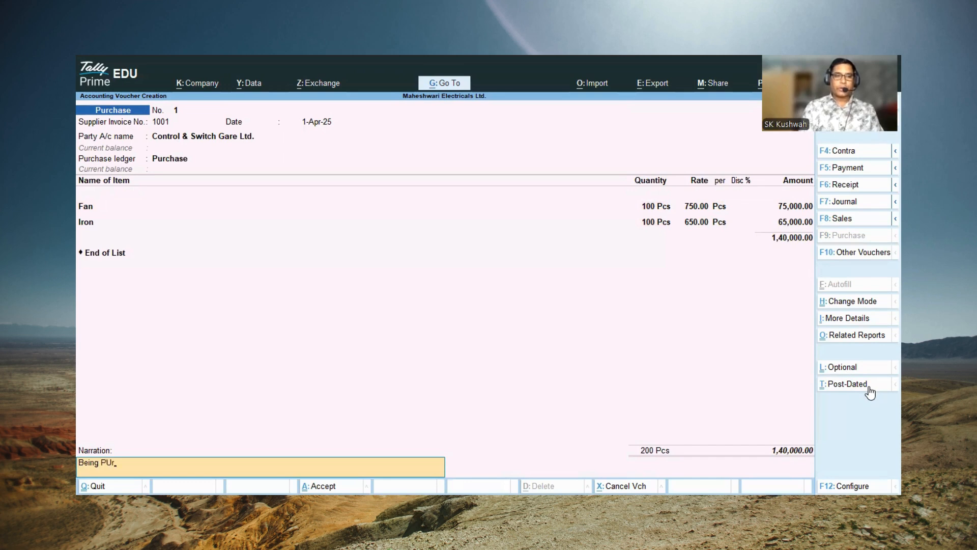
pyautogui.press('BackSpace')
pyautogui.press('BackSpace')
pyautogui.write('urchased by cash')
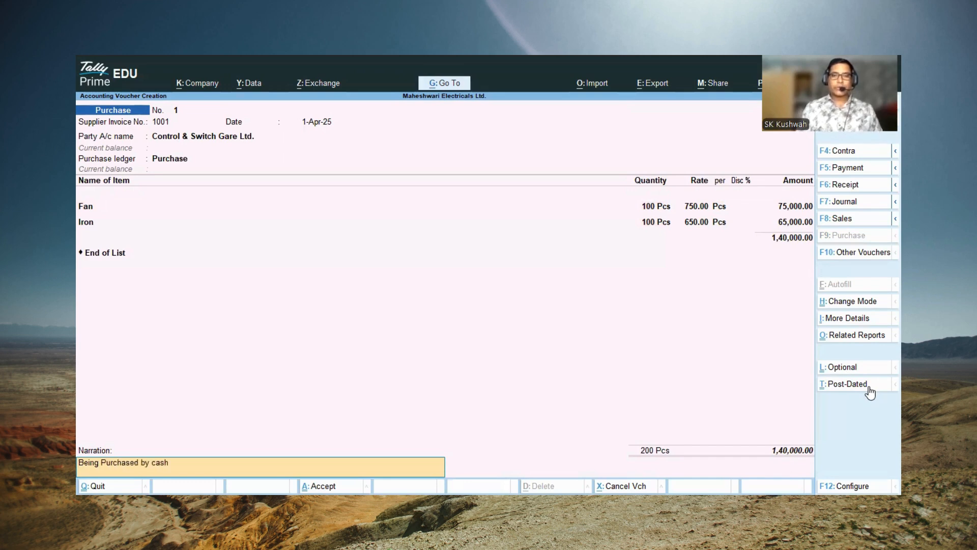
pyautogui.press('Return')
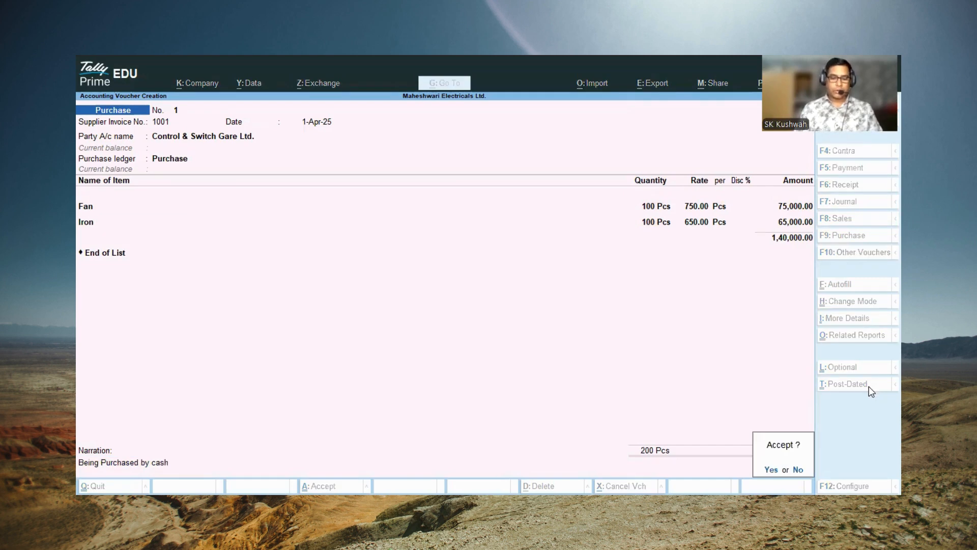
pyautogui.press('Return')
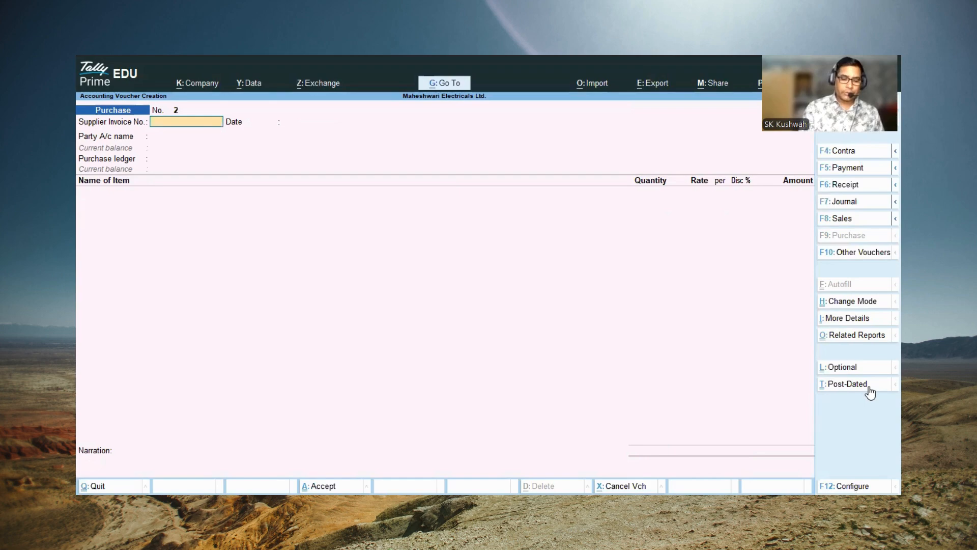
# Step: Switch to a payment voucher and debit Control & Switch Gare Ltd. with 140000
pyautogui.press('F5')
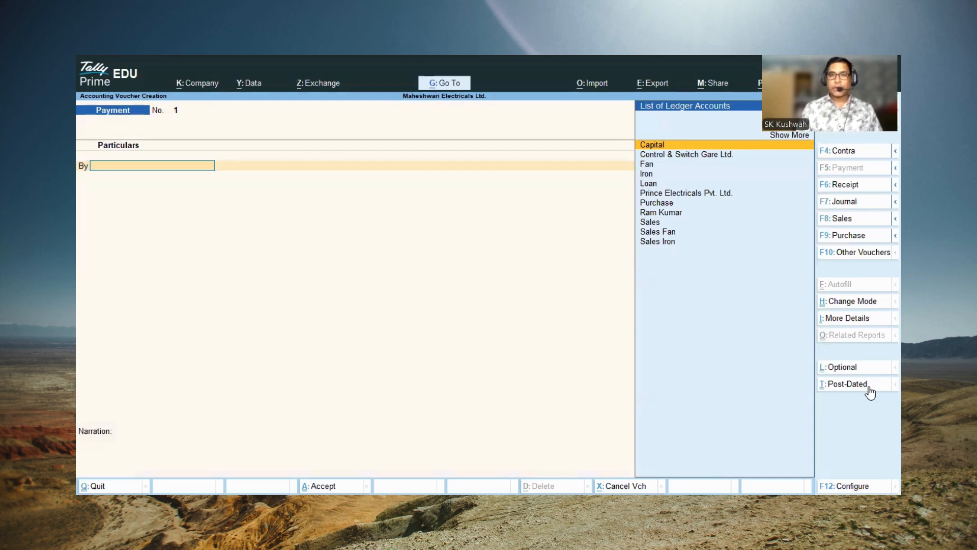
pyautogui.press('Down')
pyautogui.press('Return')
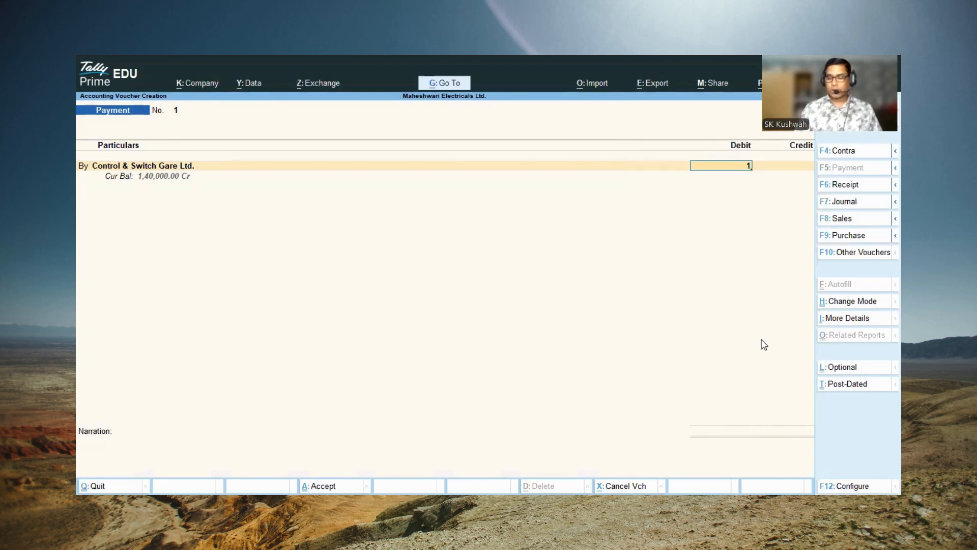
pyautogui.write('140000')
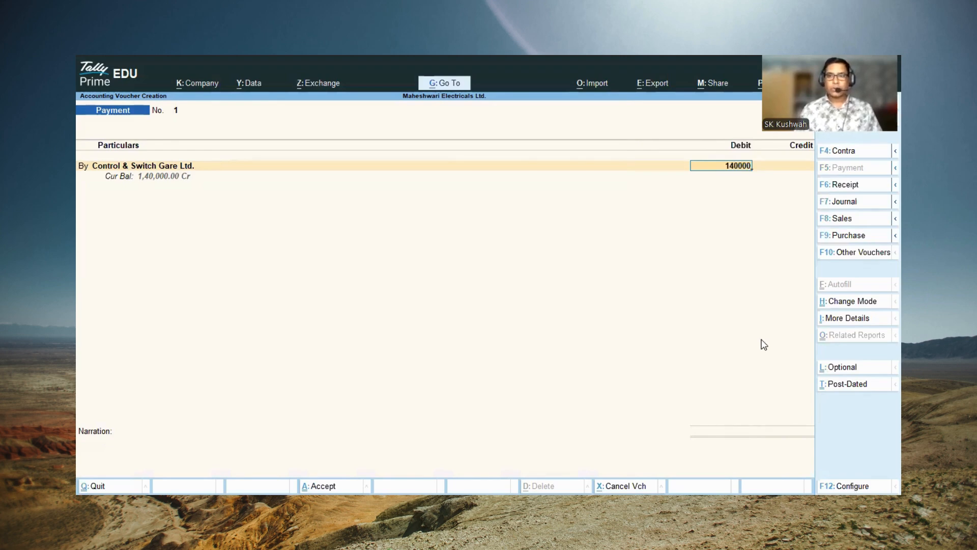
pyautogui.press('Return')
# Step: Allocate the payment as Agst Ref to the pending bill 1001 for 1,40,000.00 Dr
pyautogui.press('Return')
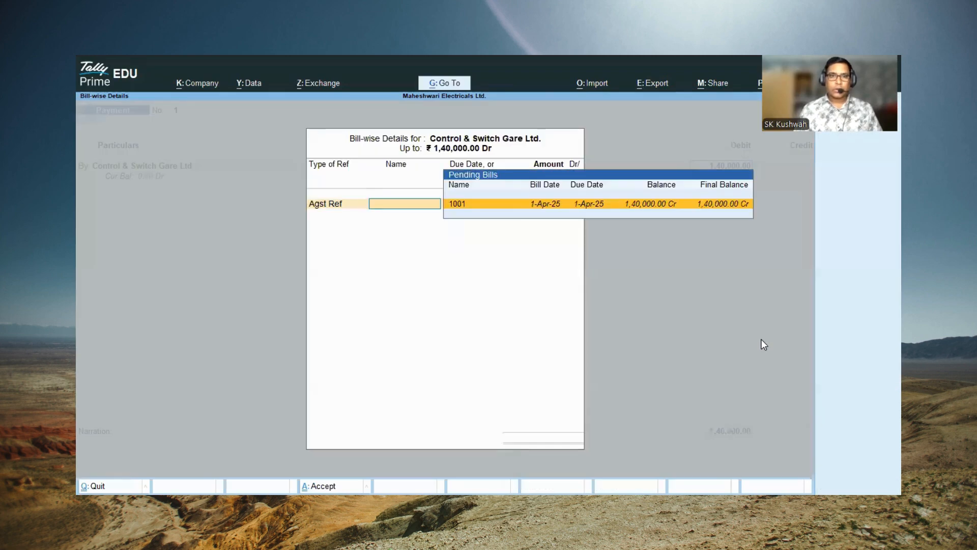
pyautogui.press('Return')
pyautogui.press('Return')
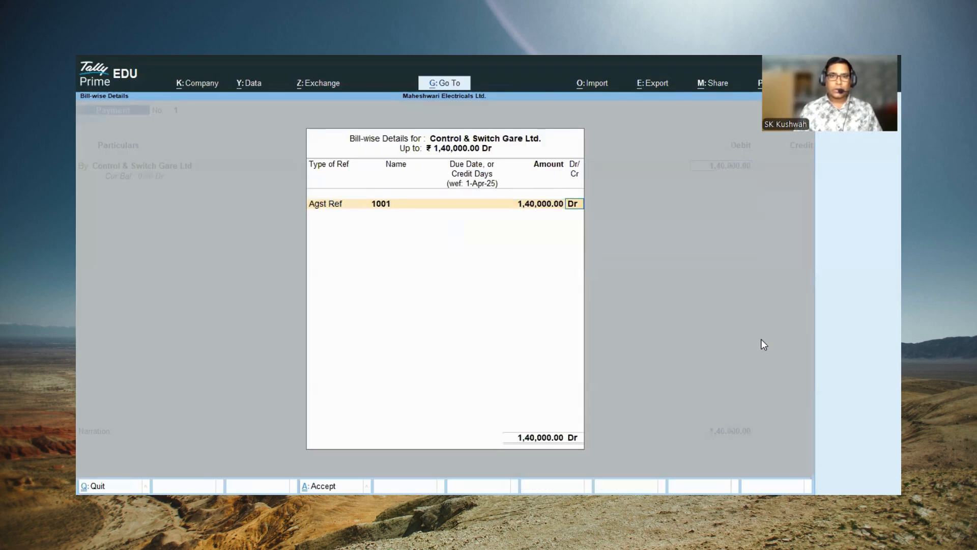
pyautogui.press('Return')
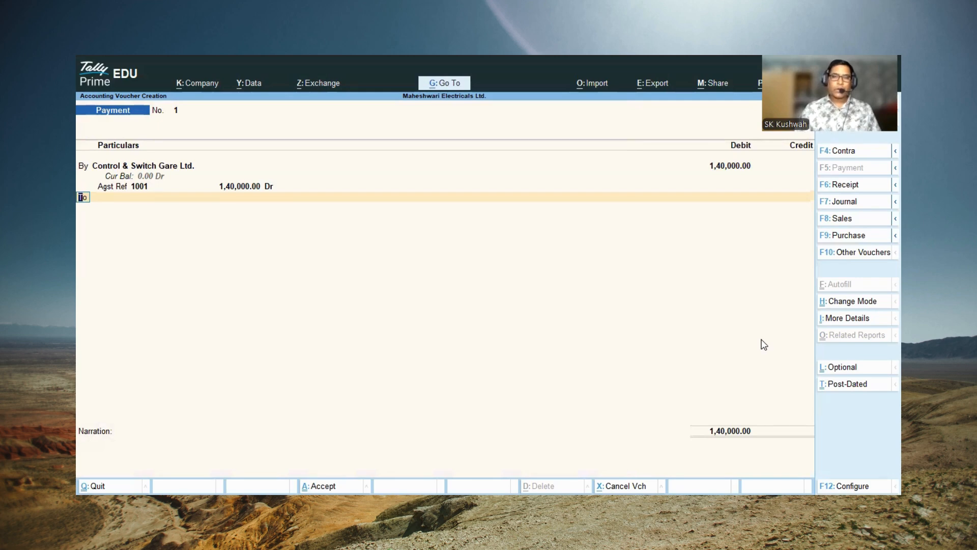
# Step: Credit the Cash ledger with 1,40,000.00 in the payment voucher
pyautogui.press('Return')
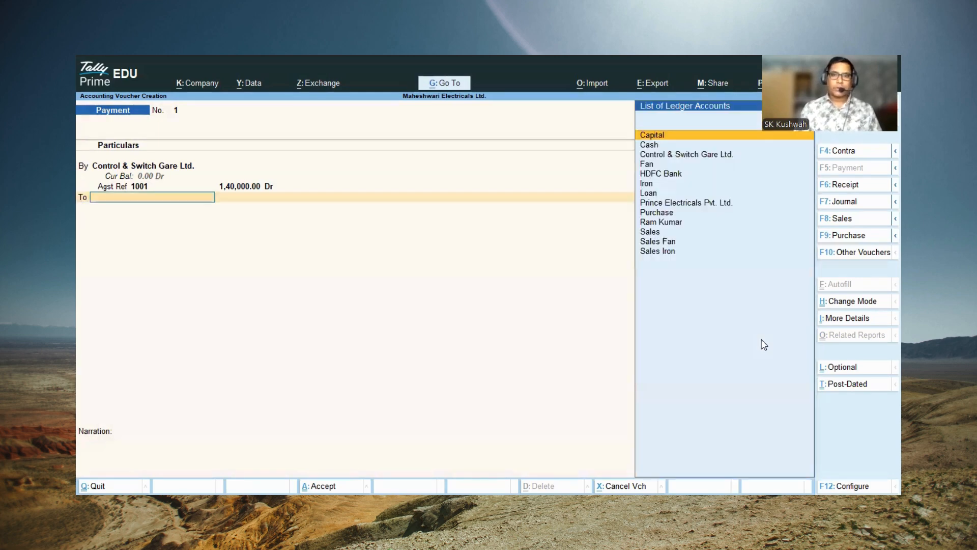
pyautogui.press('Down')
pyautogui.press('Return')
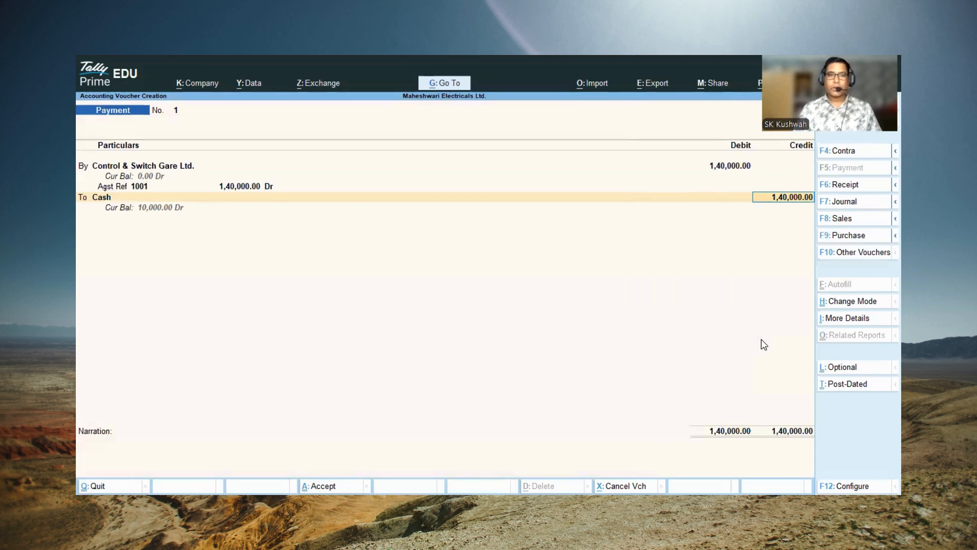
pyautogui.press('Return')
# Step: Enter the narration "Payment by cash" and save the payment voucher
pyautogui.write('P')
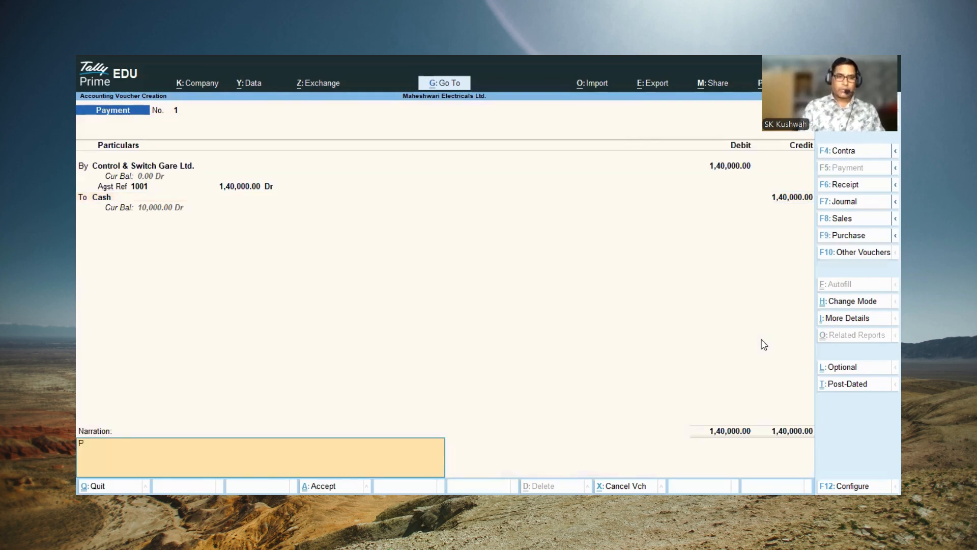
pyautogui.write('ayment by cash')
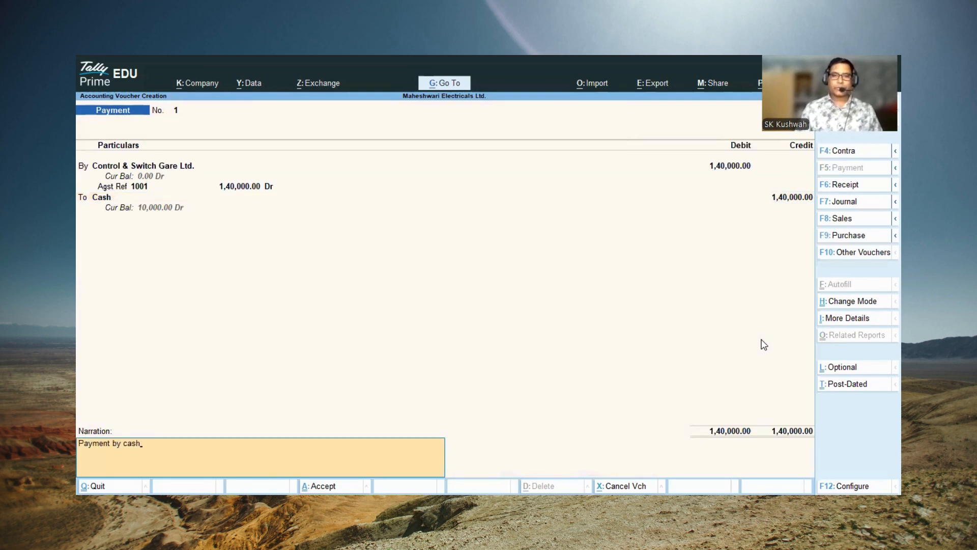
pyautogui.press('Return')
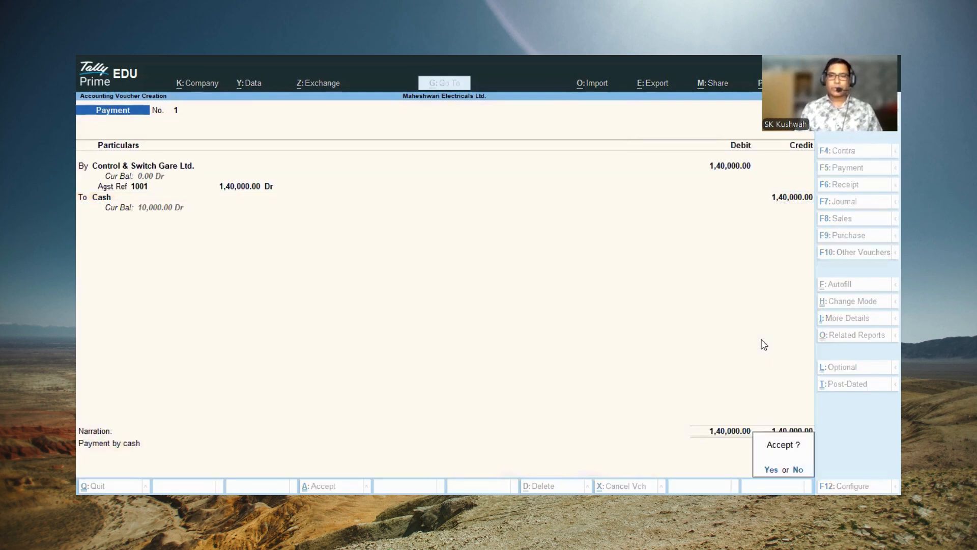
pyautogui.press('y')
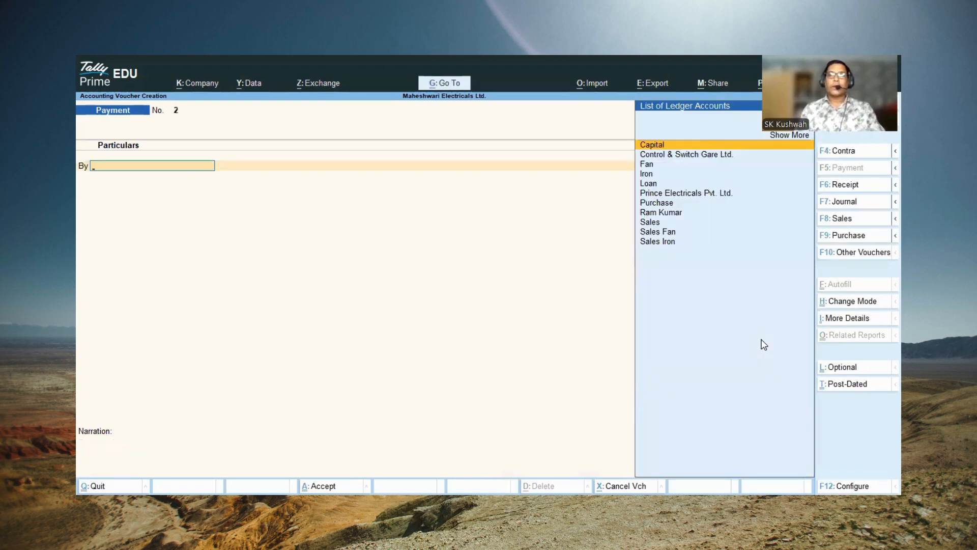
# Step: Leave voucher entry, examine the stock summary of the Electricals group by item, and return to the Gateway of Tally
pyautogui.press('Escape')
pyautogui.press('Escape')
pyautogui.press('Escape')
pyautogui.press('Escape')
pyautogui.press('Escape')
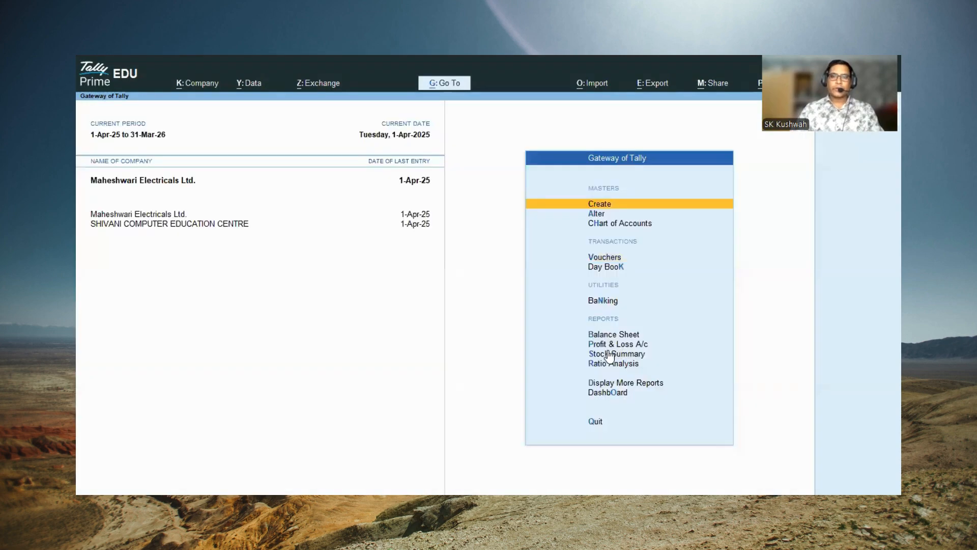
pyautogui.click(604, 354)
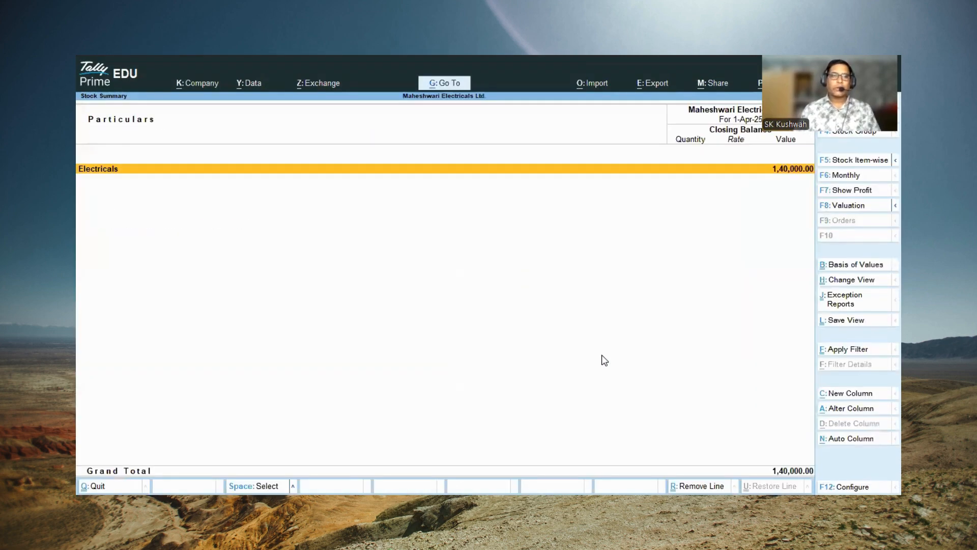
pyautogui.press('Return')
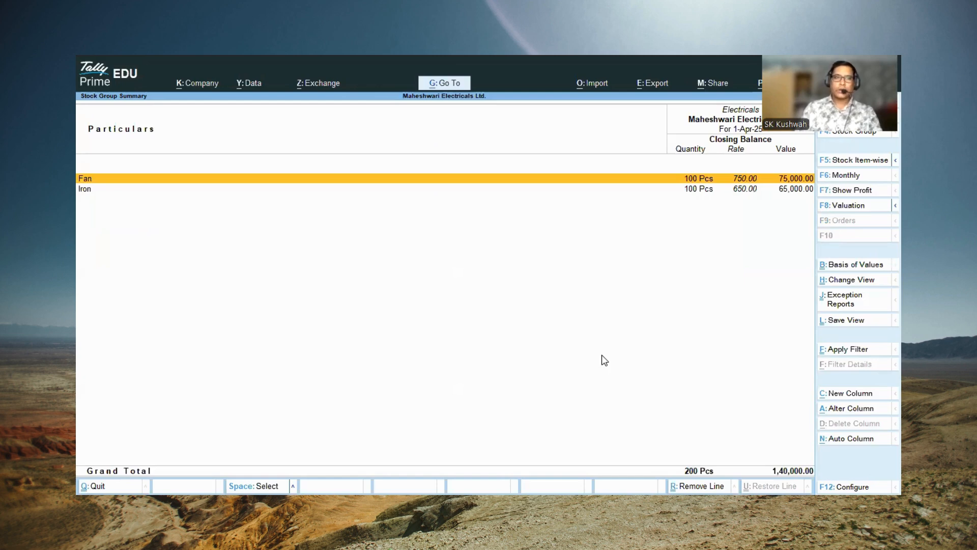
pyautogui.press('Escape')
pyautogui.press('Escape')
pyautogui.press('Escape')
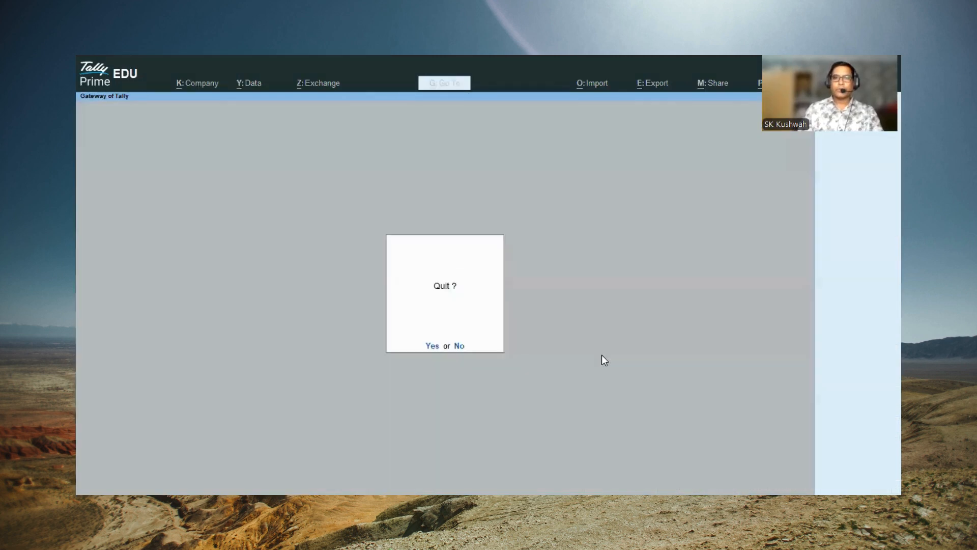
pyautogui.press('n')
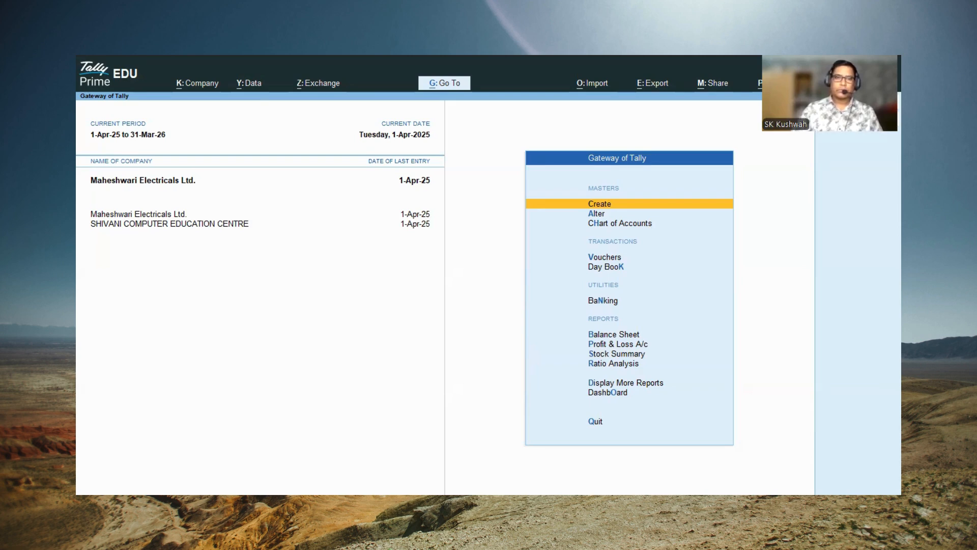
pyautogui.hotkey('alt', 'Tab')
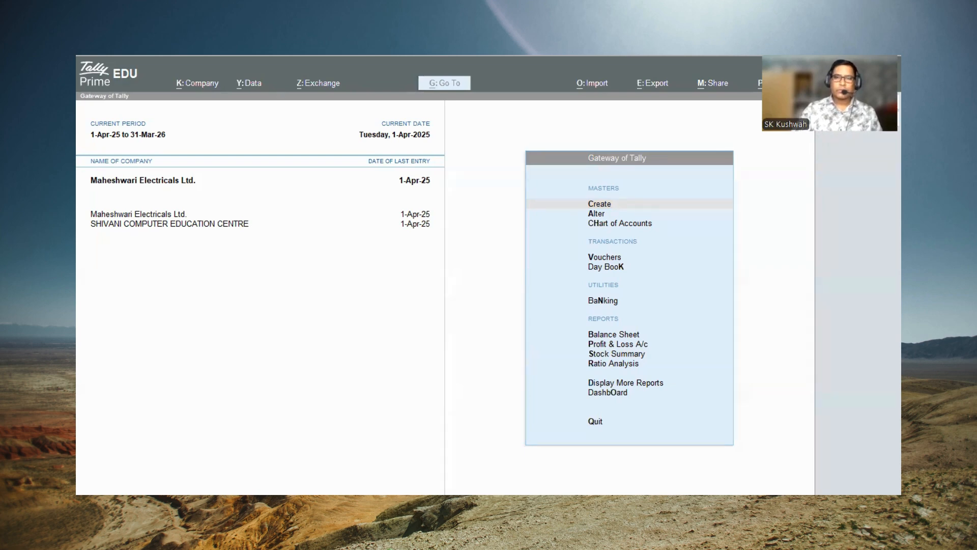
pyautogui.click(639, 226)
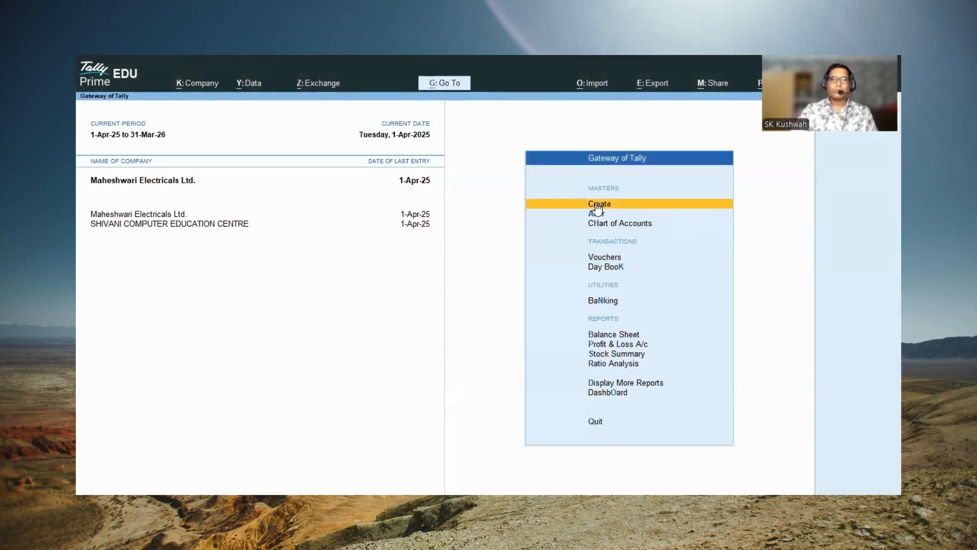
# Step: Open voucher entry as a sales voucher and choose Prince Electricals Pvt. Ltd. as the party account
pyautogui.click(630, 260)
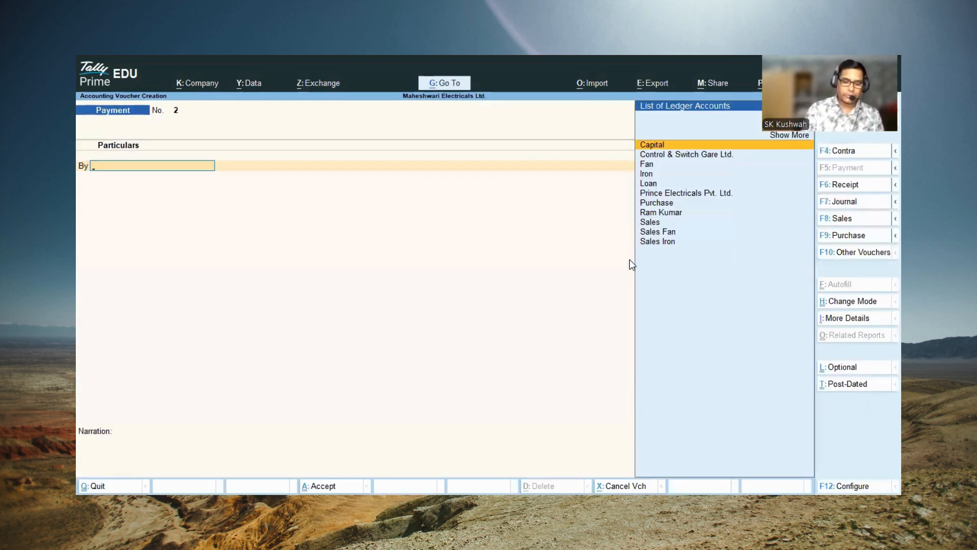
pyautogui.press('F8')
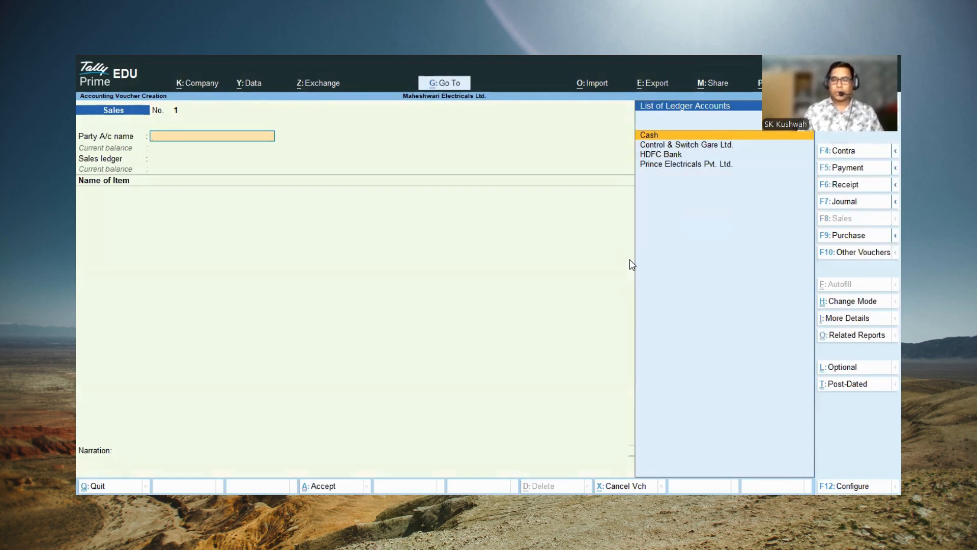
pyautogui.press('Down')
pyautogui.press('Down')
pyautogui.press('Down')
pyautogui.press('Return')
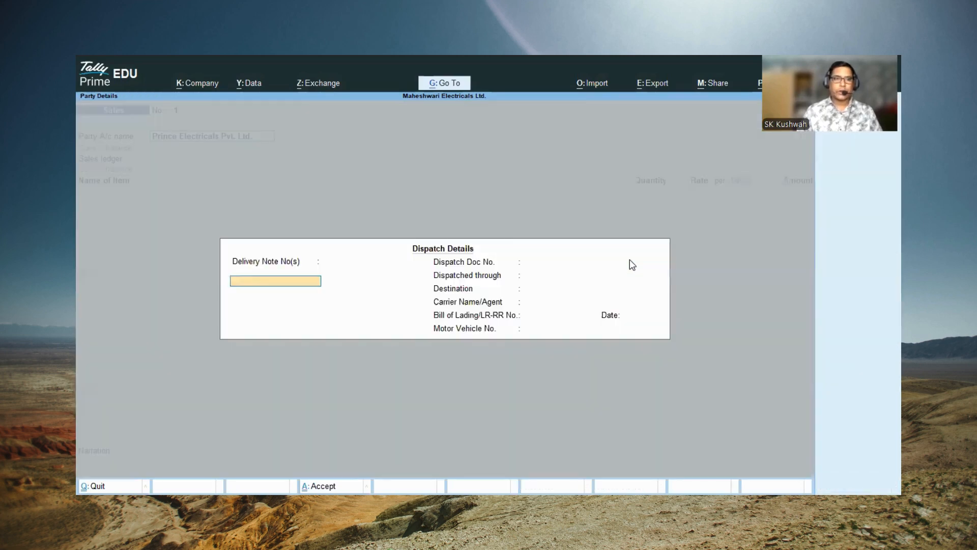
# Step: Leave the dispatch details blank, accept the party details of Prince Electricals Pvt. Ltd. and choose Sales as the sales ledger
pyautogui.press('Return')
pyautogui.press('Return')
pyautogui.press('Return')
pyautogui.press('Return')
pyautogui.press('Return')
pyautogui.press('Return')
pyautogui.press('Return')
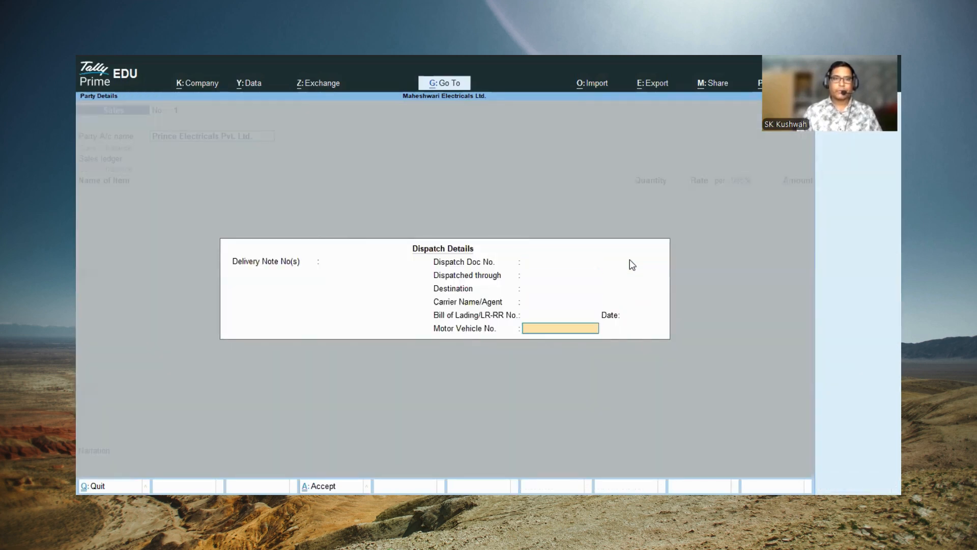
pyautogui.press('Return')
pyautogui.press('Return')
pyautogui.press('Return')
pyautogui.press('Return')
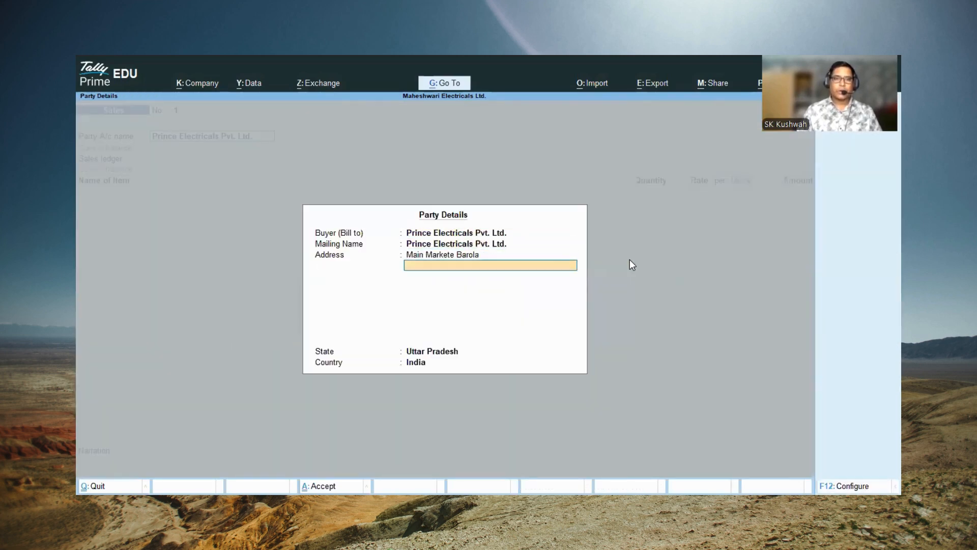
pyautogui.press('Return')
pyautogui.press('Return')
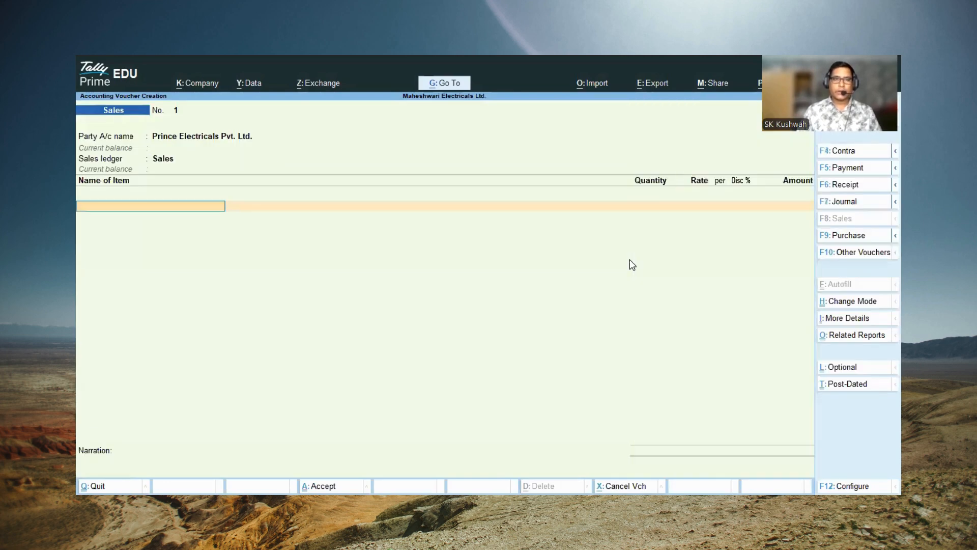
# Step: Add the stock item Fan to the sales voucher with a quantity of 10 Pcs at a rate of 1,450.00
pyautogui.write('f')
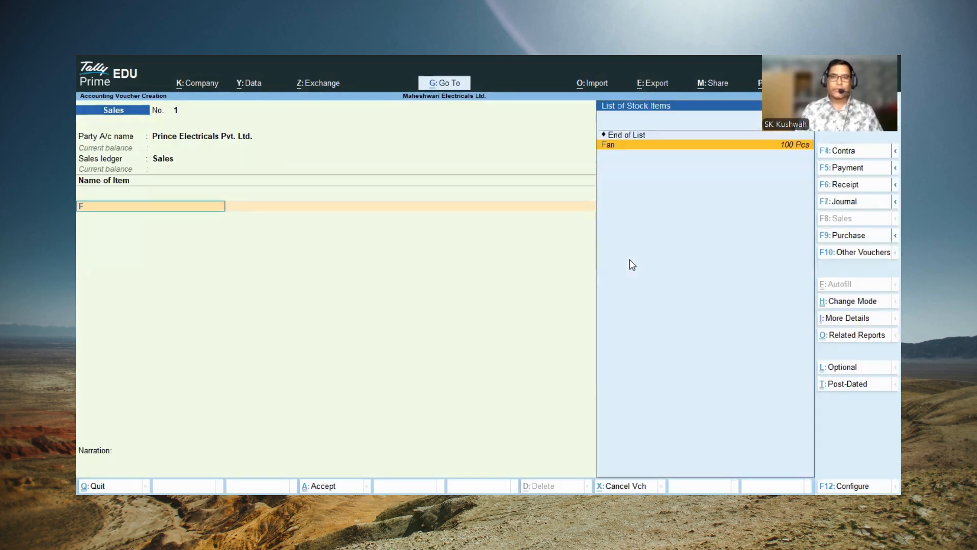
pyautogui.press('Return')
pyautogui.write('10')
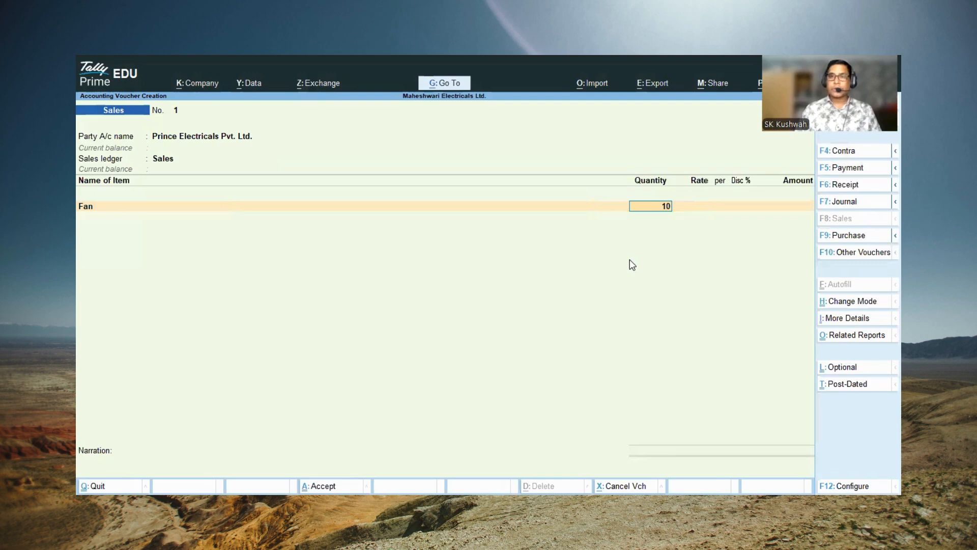
pyautogui.press('Return')
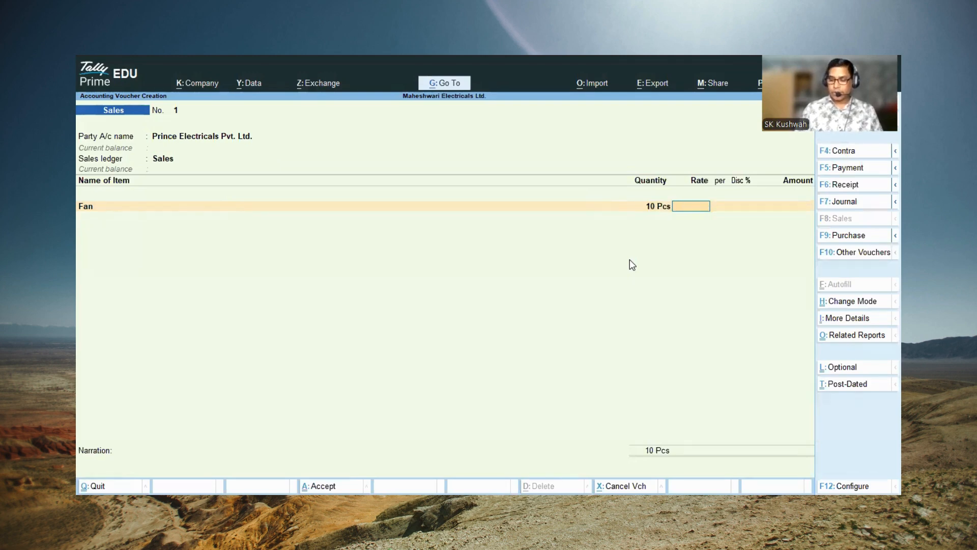
pyautogui.write('1450')
pyautogui.press('Return')
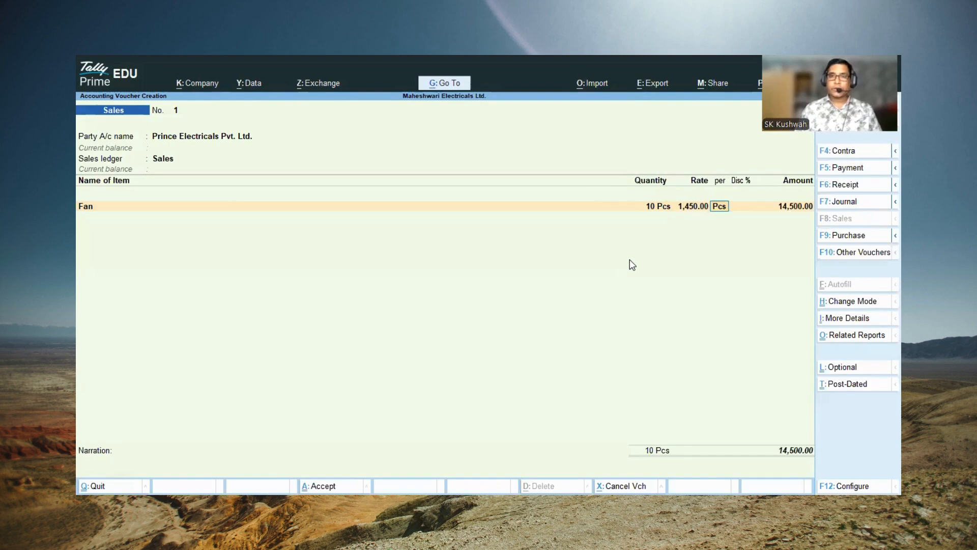
pyautogui.press('Return')
pyautogui.press('Return')
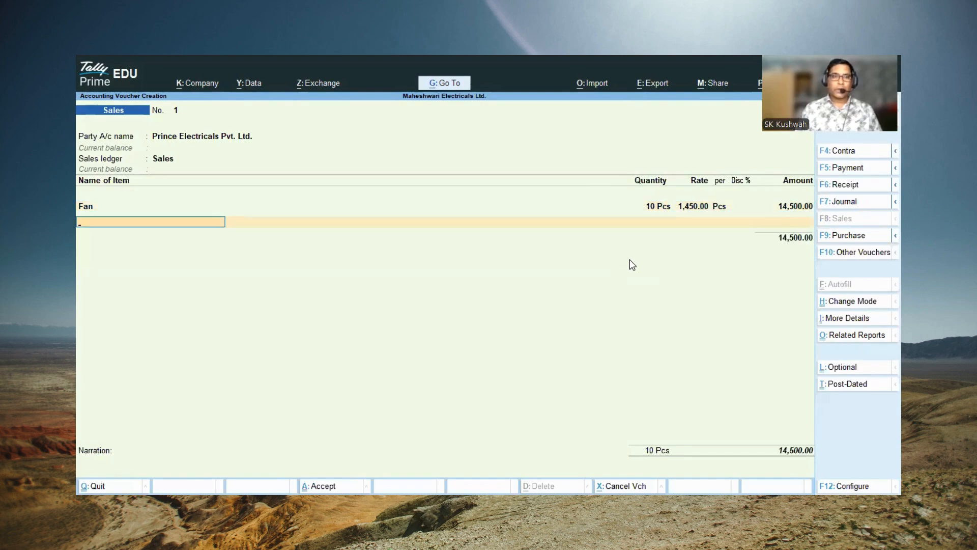
# Step: Add the stock item Iron to the sales voucher with a quantity of 10 Pcs at a rate of 890.00
pyautogui.write('i')
pyautogui.press('Return')
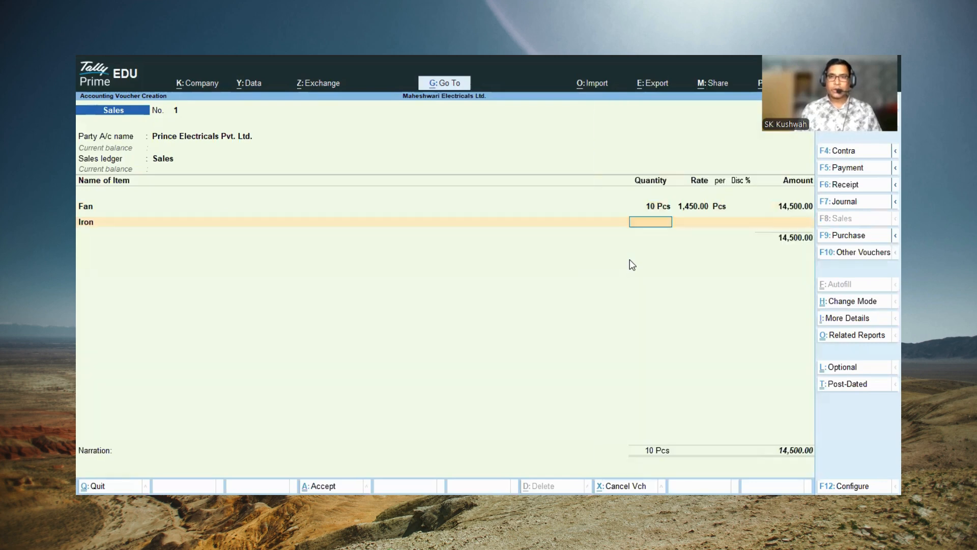
pyautogui.write('10')
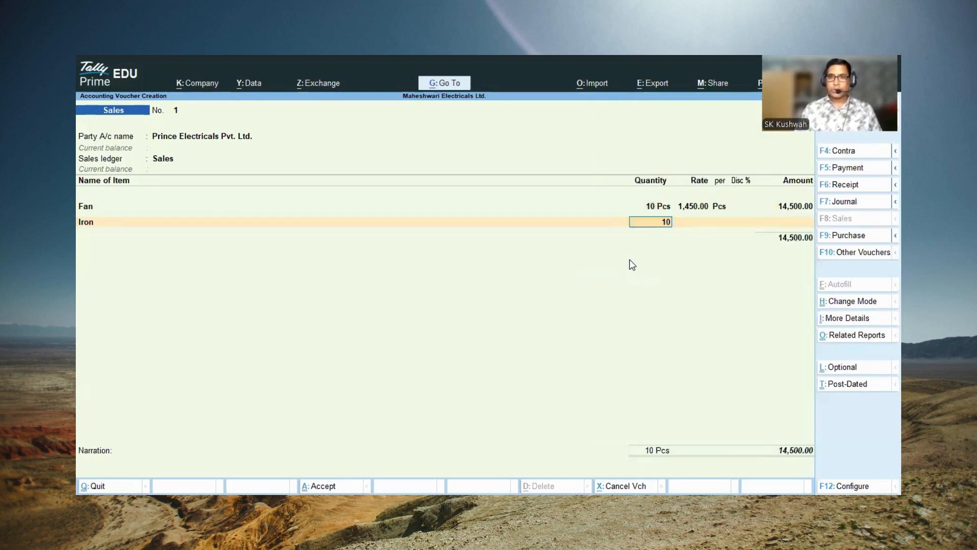
pyautogui.press('Return')
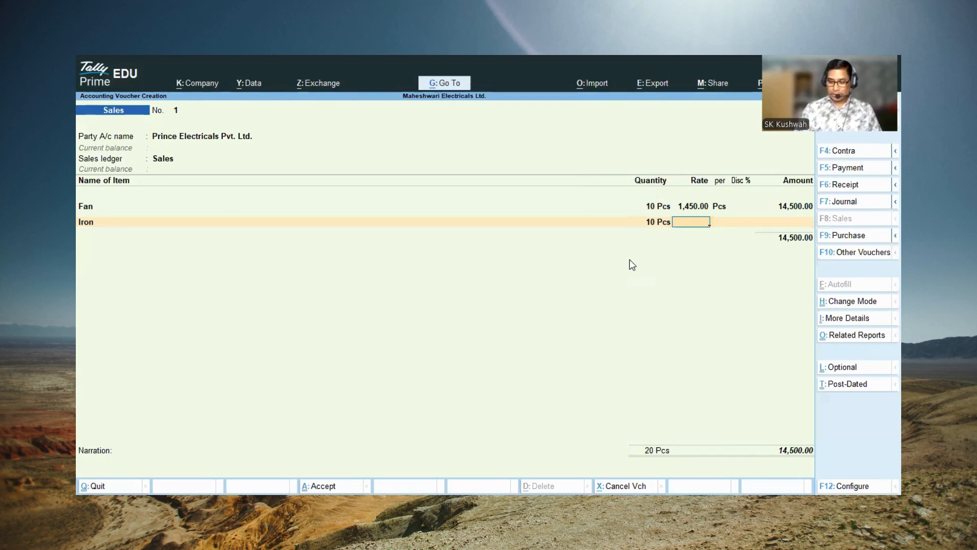
pyautogui.write('890')
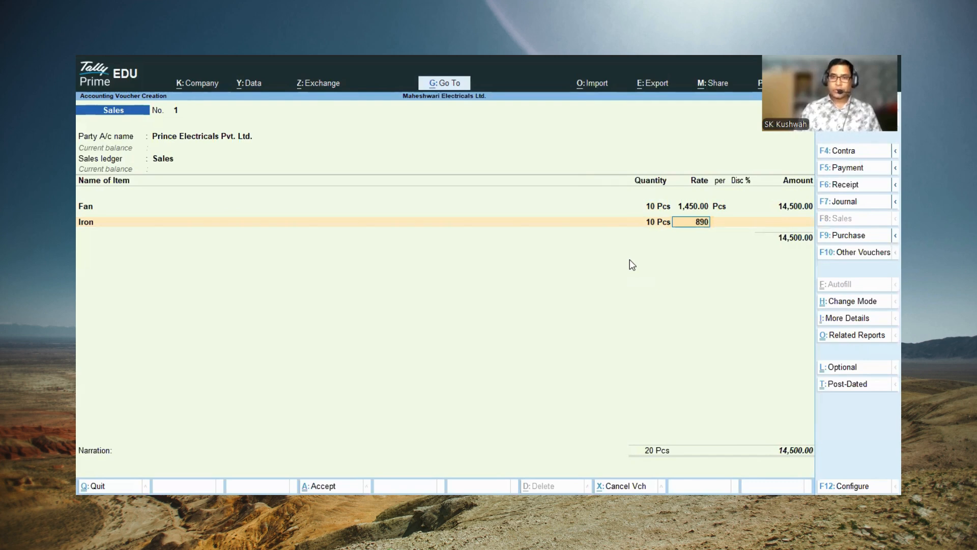
pyautogui.press('Return')
# Step: End the item list and accept the bill-wise details as New Ref 1 for 23,400.00 Dr
pyautogui.press('Return')
pyautogui.press('Return')
pyautogui.press('Return')
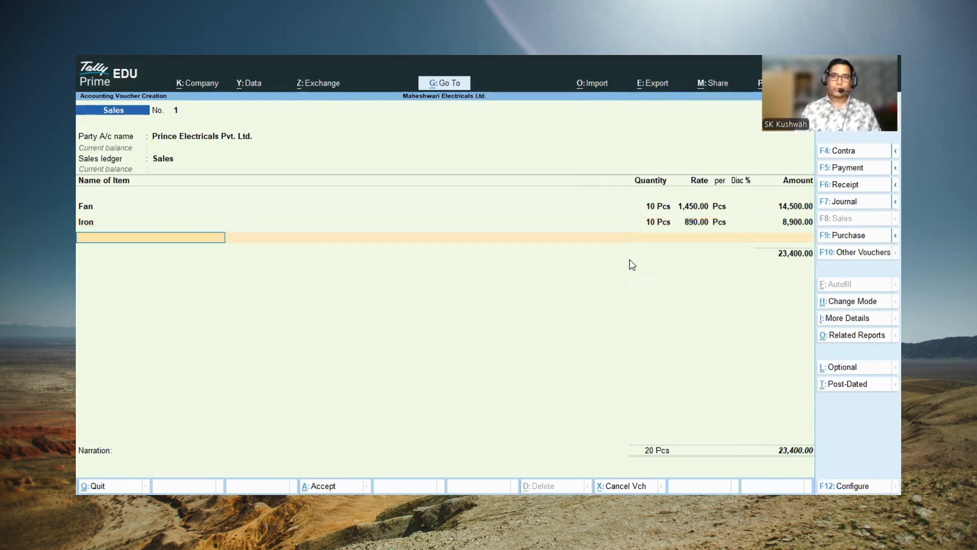
pyautogui.press('Return')
pyautogui.press('Return')
pyautogui.press('Return')
pyautogui.press('Return')
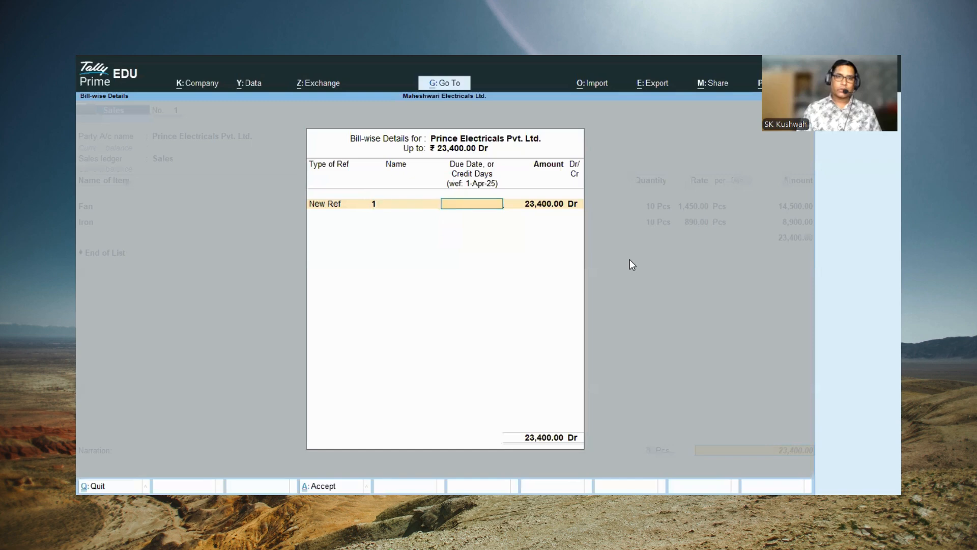
pyautogui.press('Return')
pyautogui.press('Return')
pyautogui.press('Return')
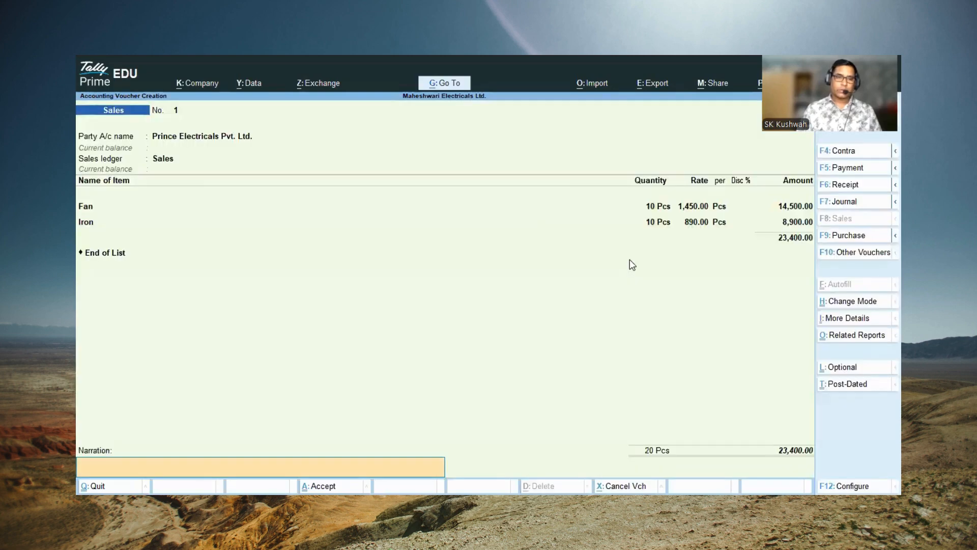
# Step: Enter the narration "Sales by cash" and save the sales voucher
pyautogui.write('Sale')
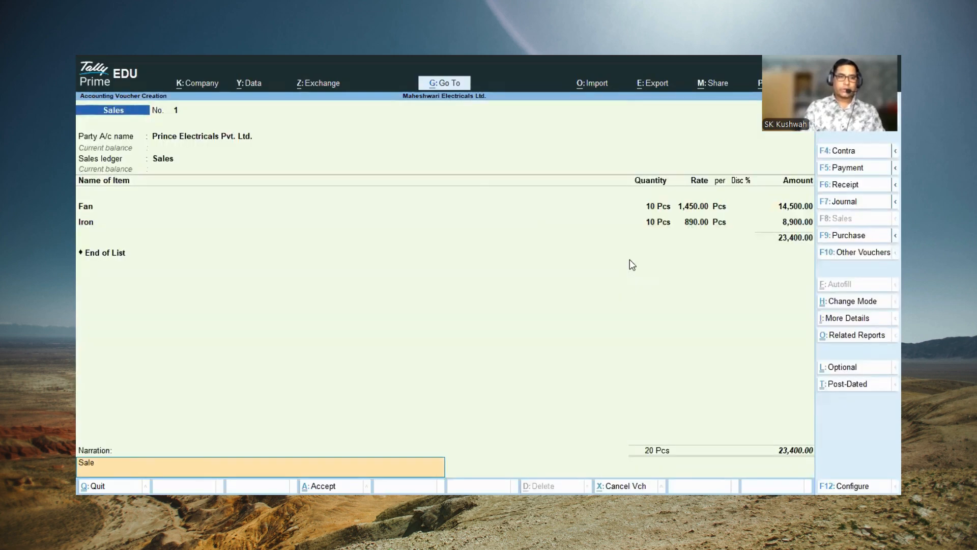
pyautogui.write('s by cash')
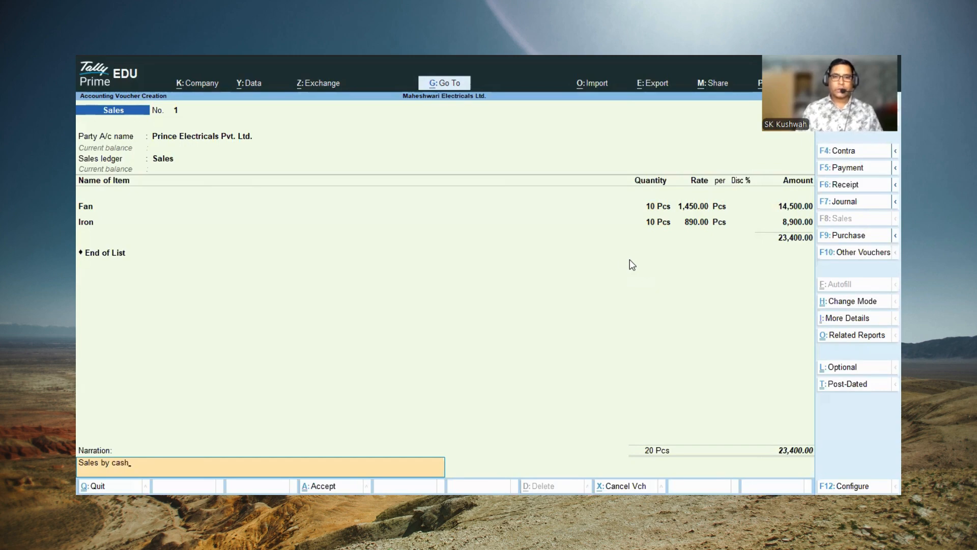
pyautogui.press('Return')
pyautogui.press('y')
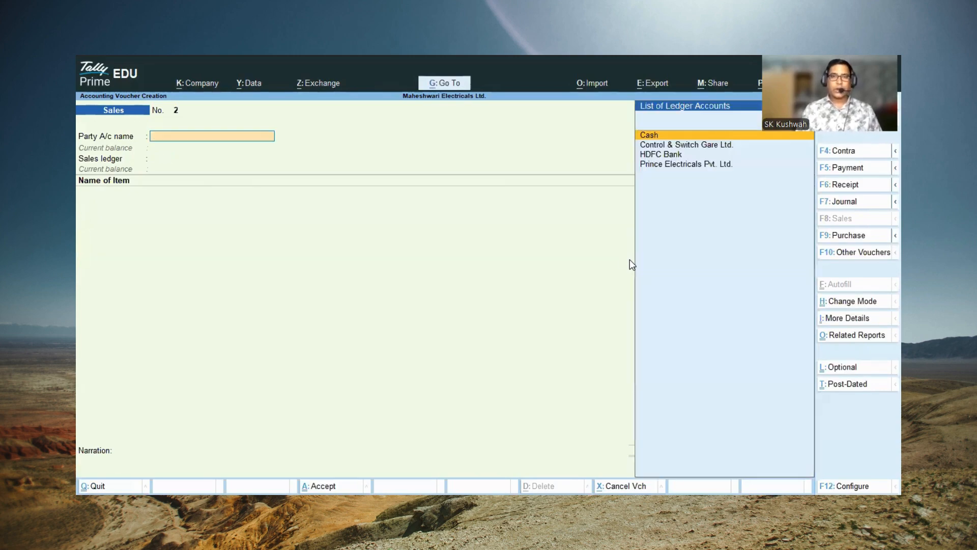
# Step: Start a receipt voucher and credit Prince Electricals Pvt. Ltd. with 23,400.00 as Agst Ref 1
pyautogui.press('F6')
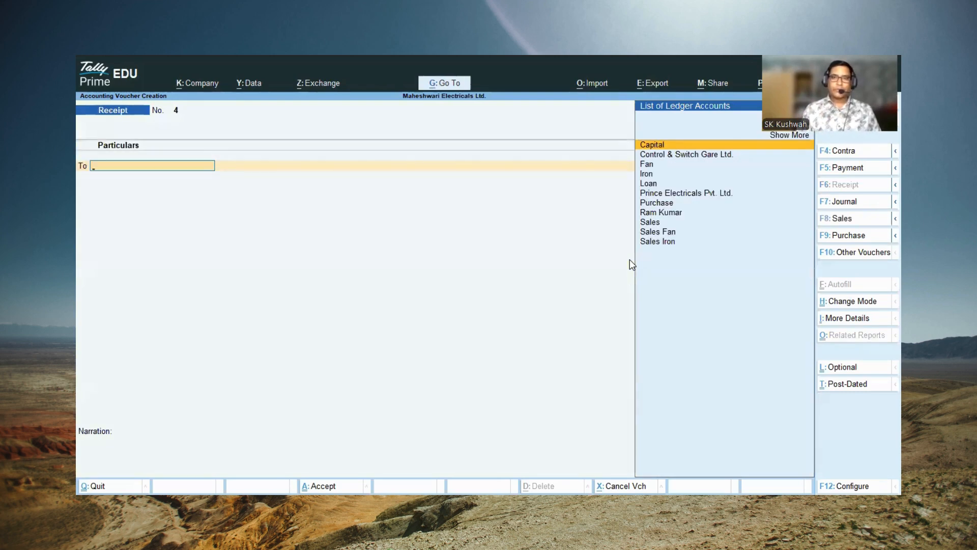
pyautogui.press('Down')
pyautogui.press('Down')
pyautogui.press('Down')
pyautogui.press('Down')
pyautogui.press('Down')
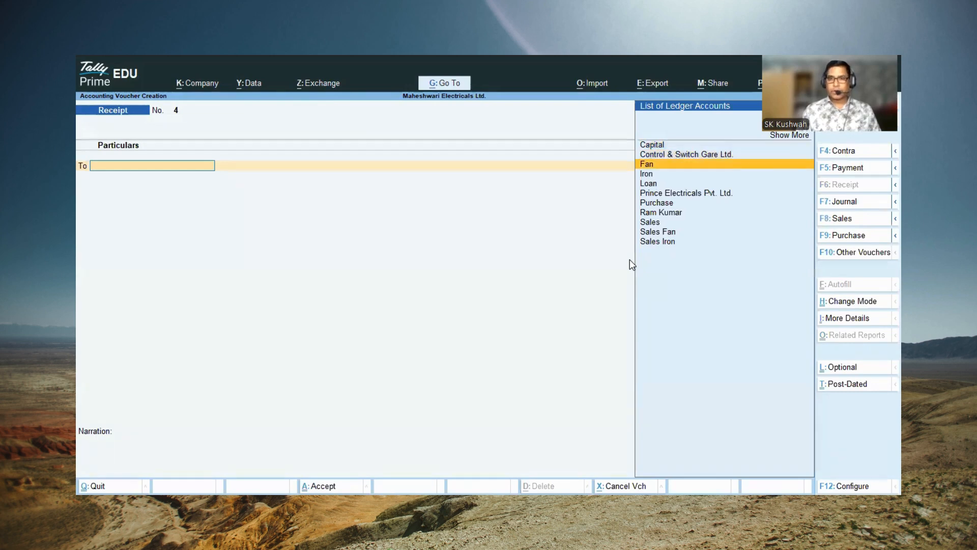
pyautogui.press('Return')
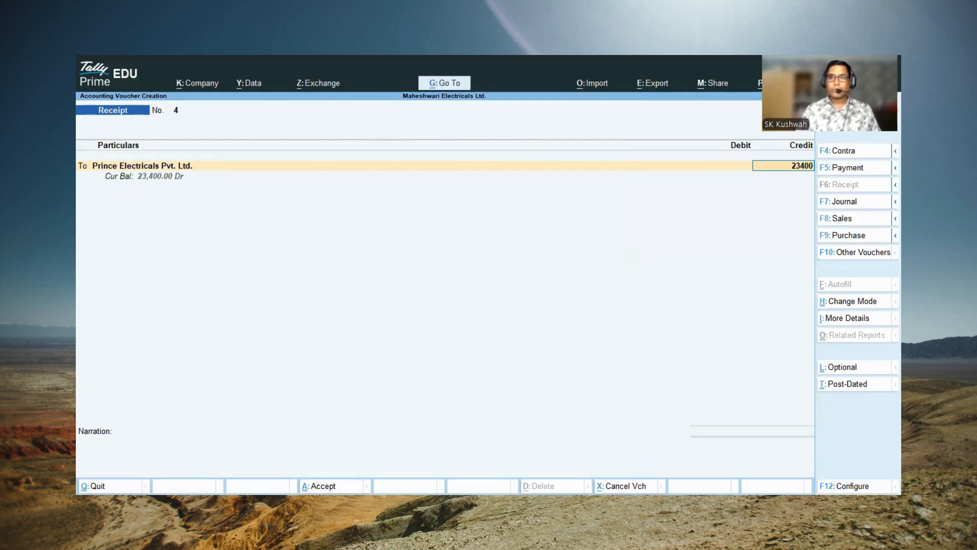
pyautogui.press('Return')
pyautogui.press('Return')
pyautogui.press('Return')
pyautogui.press('Return')
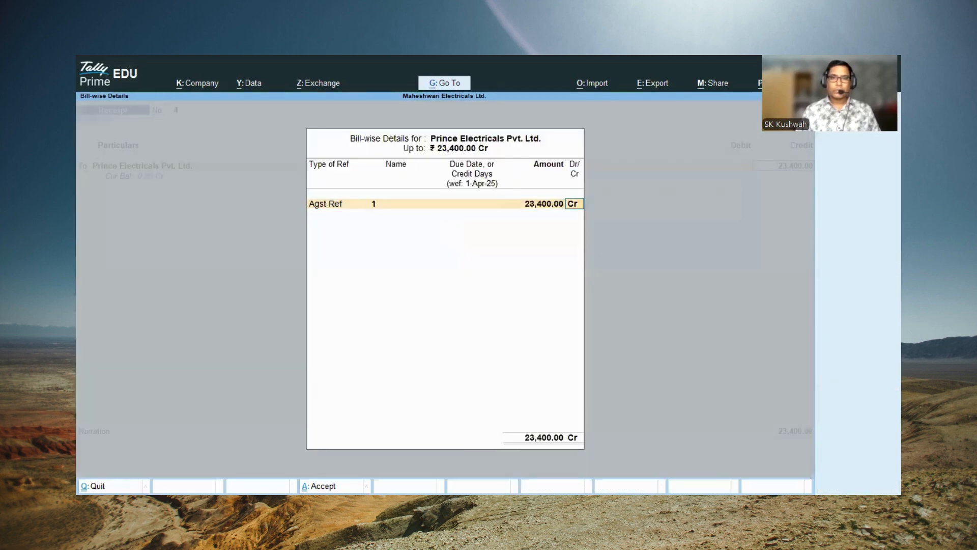
pyautogui.press('Return')
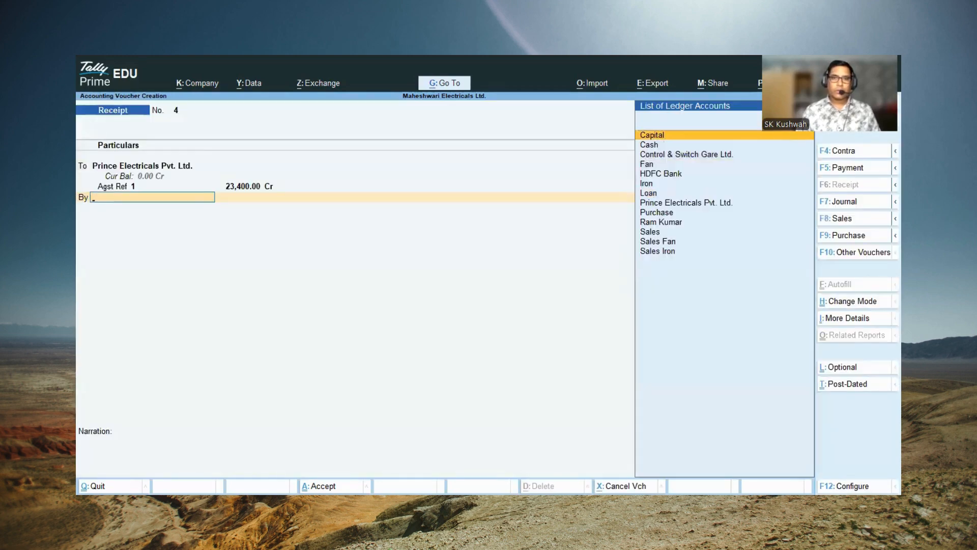
# Step: Debit the Cash ledger with 23,400.00 in the receipt voucher
pyautogui.press('Down')
pyautogui.press('Return')
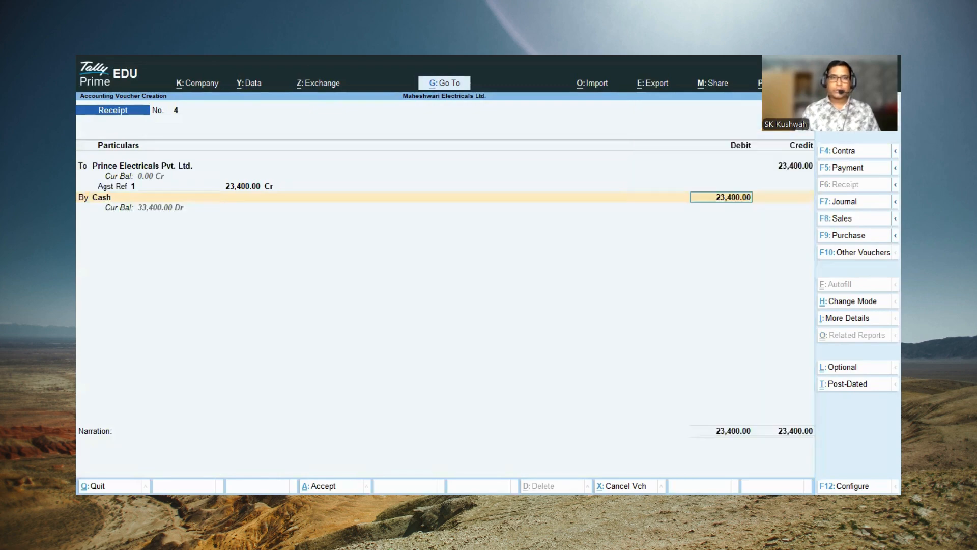
pyautogui.press('Return')
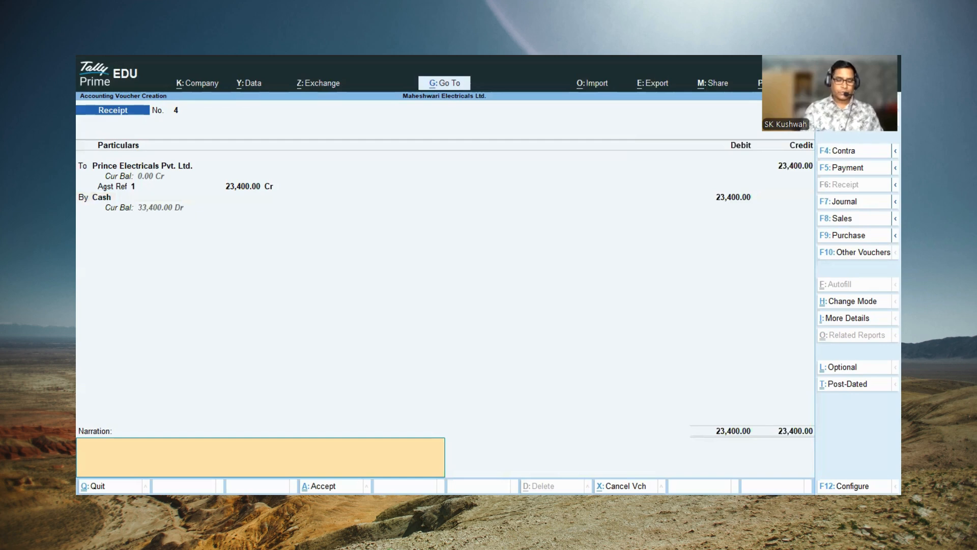
# Step: Enter the narration "Received by cash" and save the receipt voucher
pyautogui.write('Receiv')
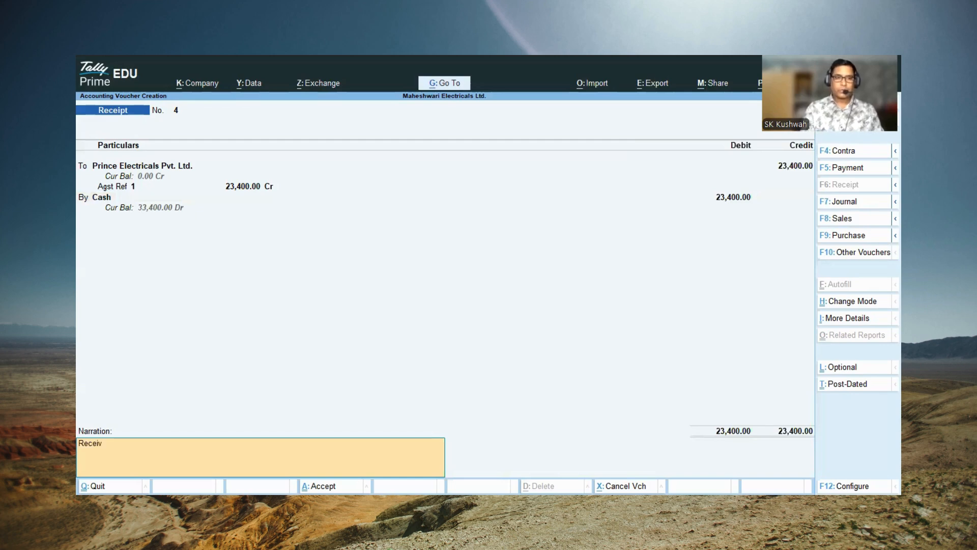
pyautogui.write('ed by cash')
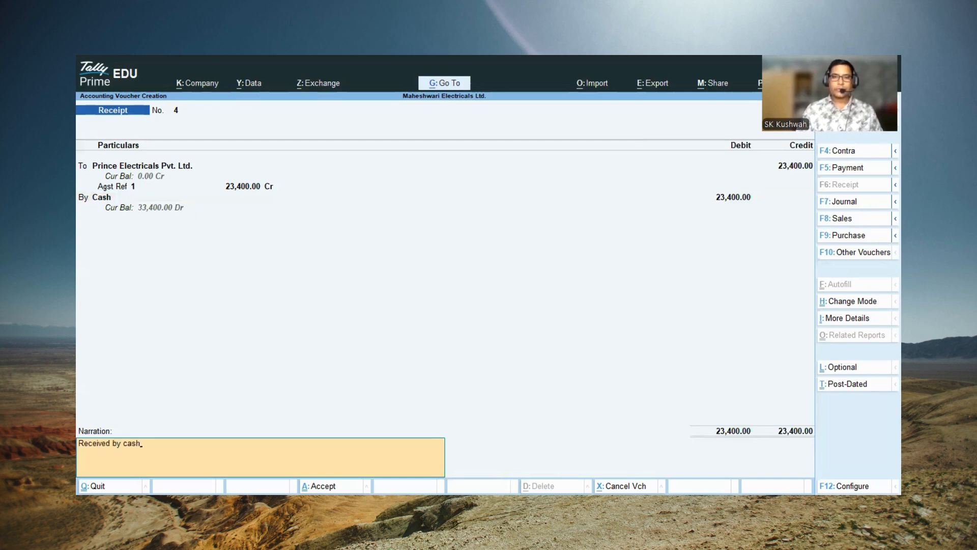
pyautogui.press('Return')
pyautogui.press('Return')
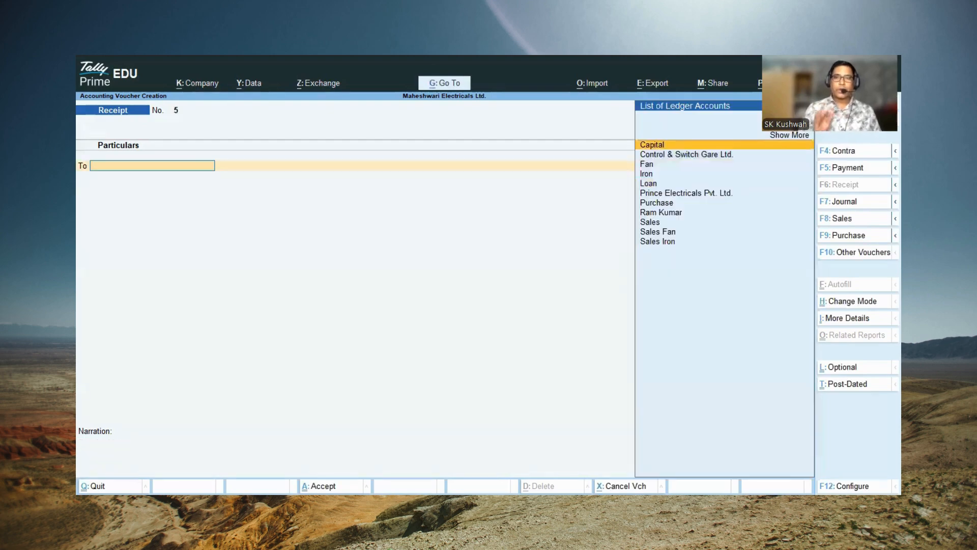
# Step: Leave voucher entry, examine the closing stock of each item in the Electricals group, and close the stock summary
pyautogui.press('Escape')
pyautogui.press('Escape')
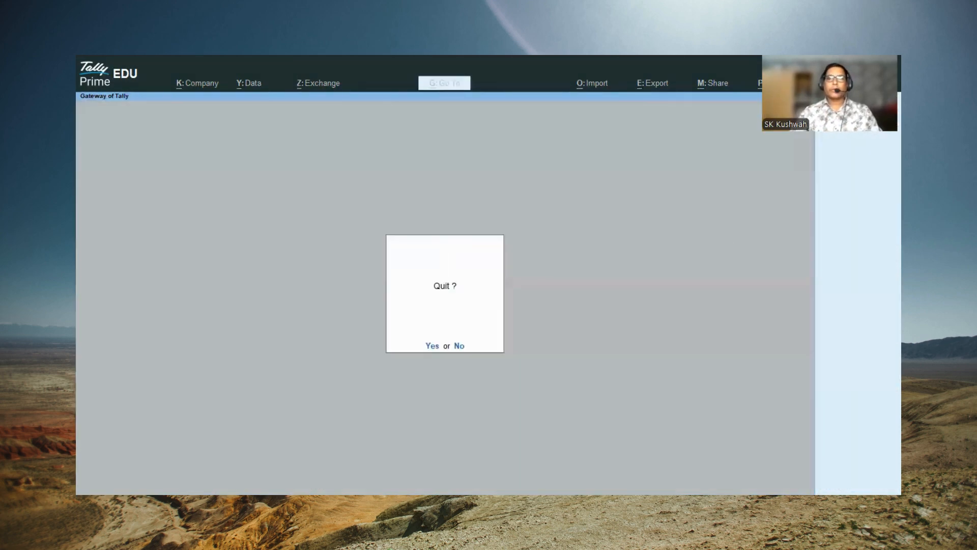
pyautogui.press('Escape')
pyautogui.click(604, 352)
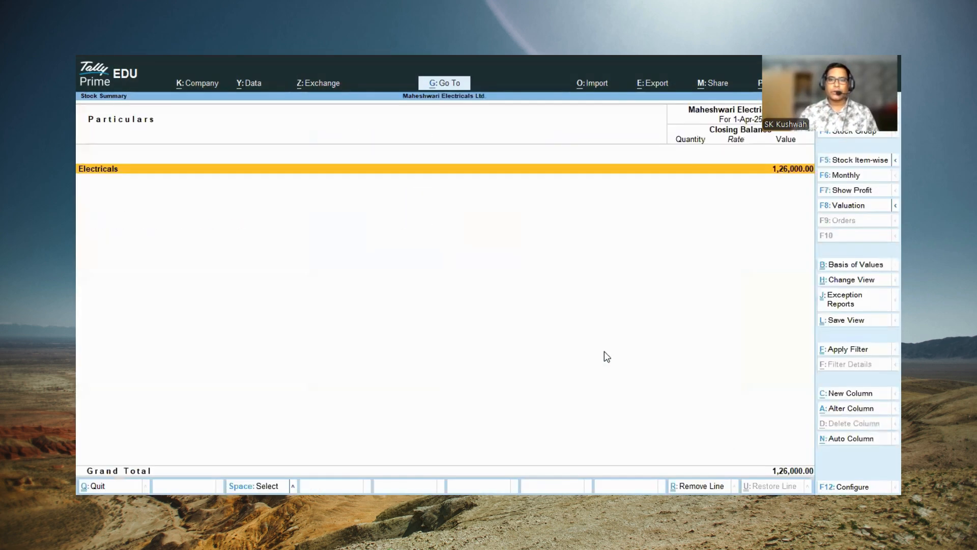
pyautogui.press('Return')
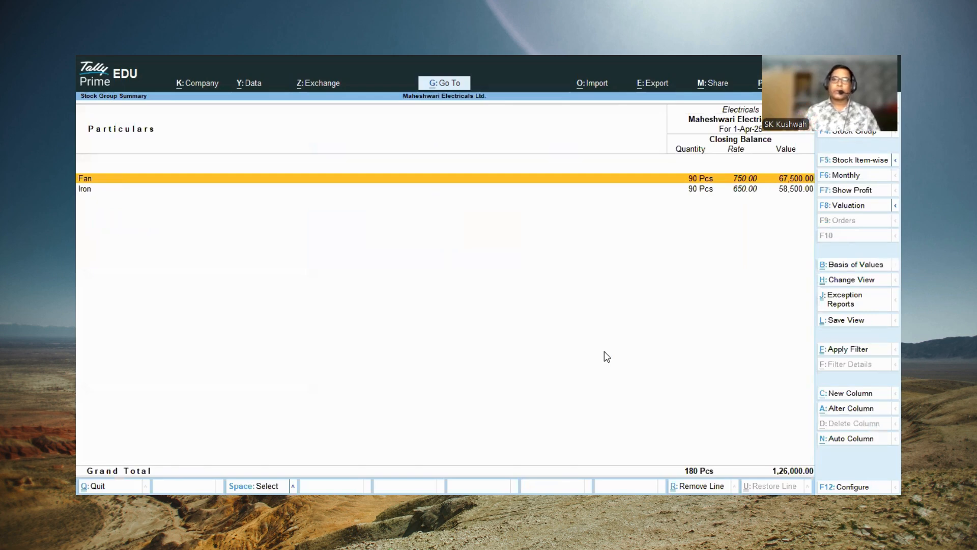
pyautogui.press('Escape')
pyautogui.press('Escape')
pyautogui.press('Escape')
pyautogui.press('Escape')
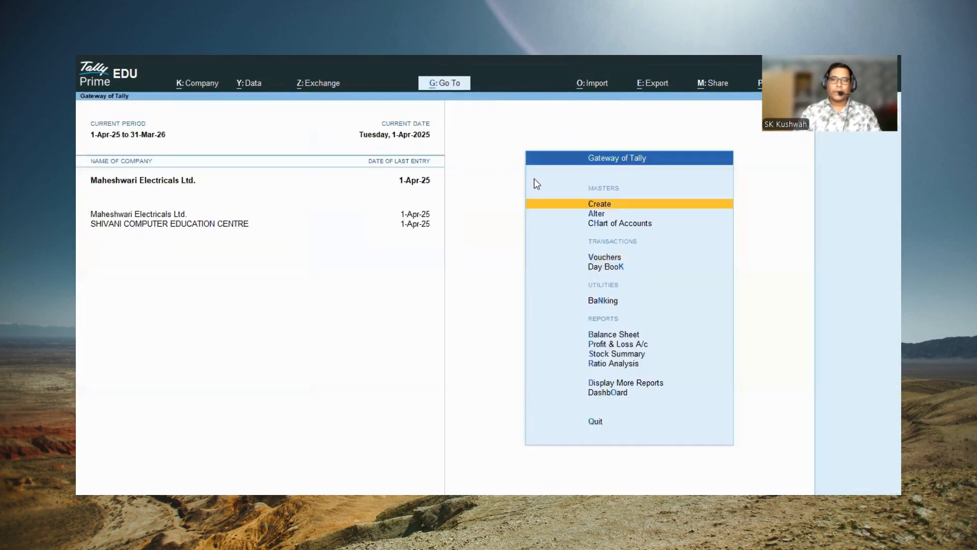
# Step: Examine the company's balance sheet and return to the Gateway of Tally
pyautogui.click(594, 335)
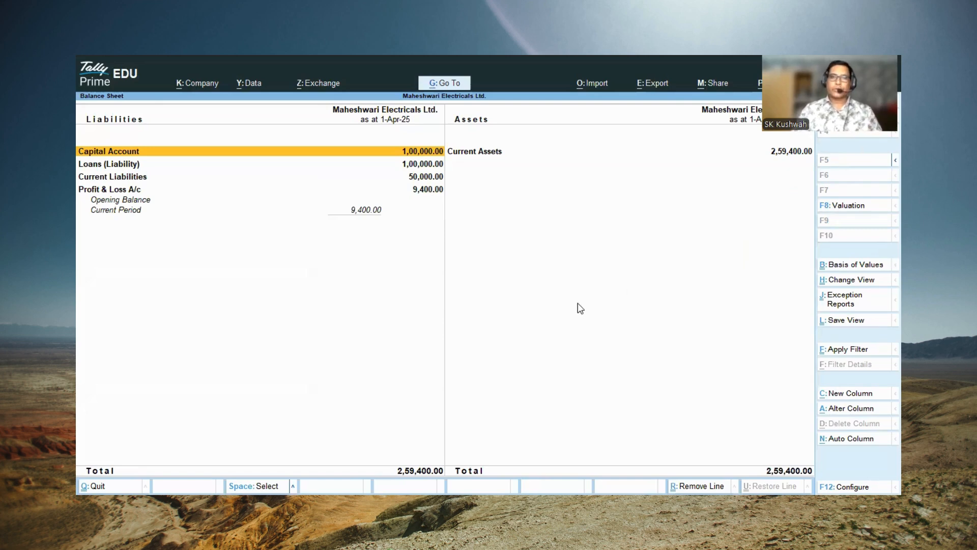
pyautogui.press('Escape')
pyautogui.press('Escape')
pyautogui.press('Escape')
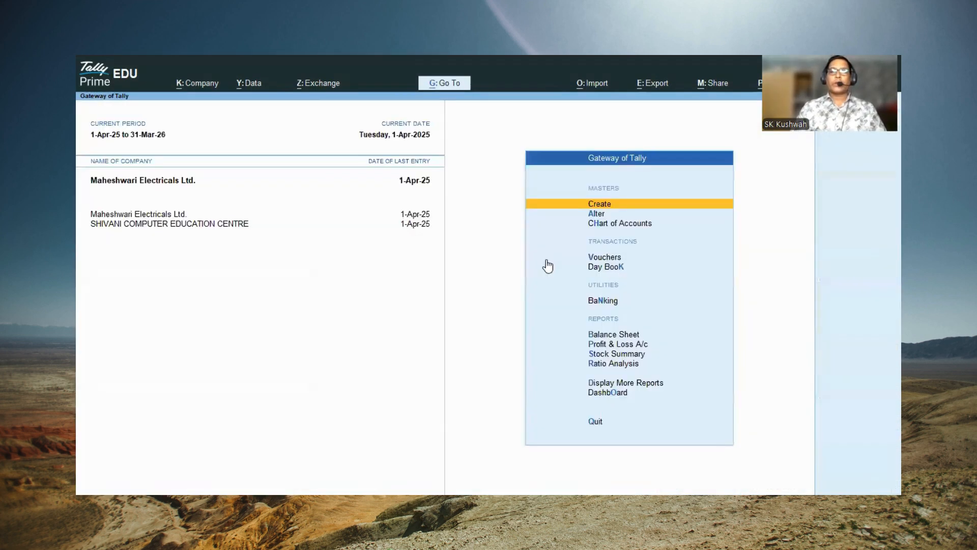
pyautogui.press('Escape')
# Step: Confirm Use Discount column in invoices as Yes in the company features, save them, and return to the Gateway of Tally
pyautogui.press('Escape')
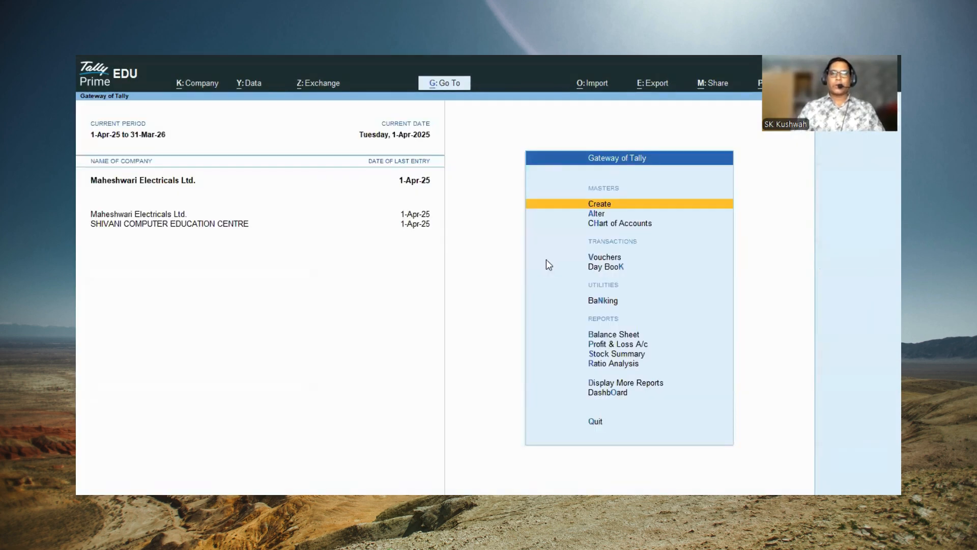
pyautogui.press('Escape')
pyautogui.press('Escape')
pyautogui.click(547, 260)
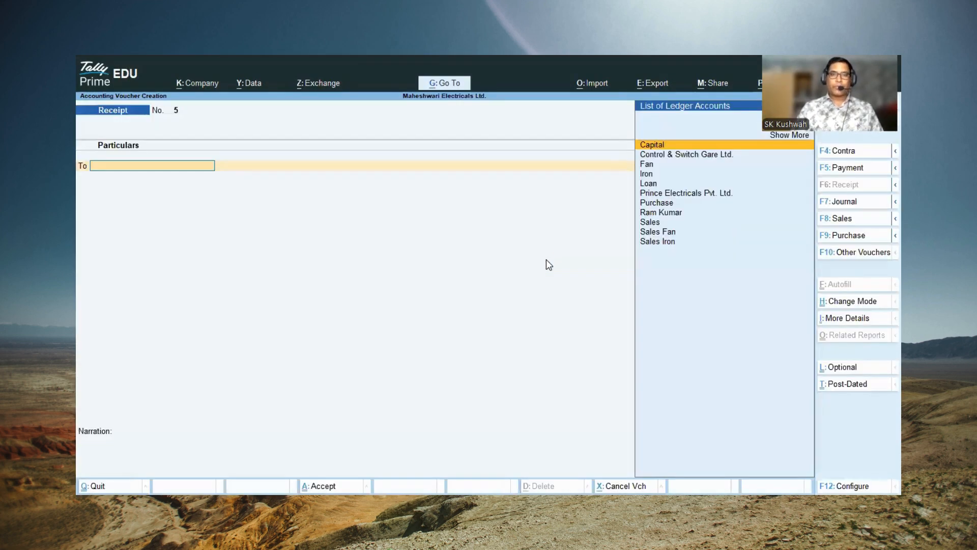
pyautogui.press('F11')
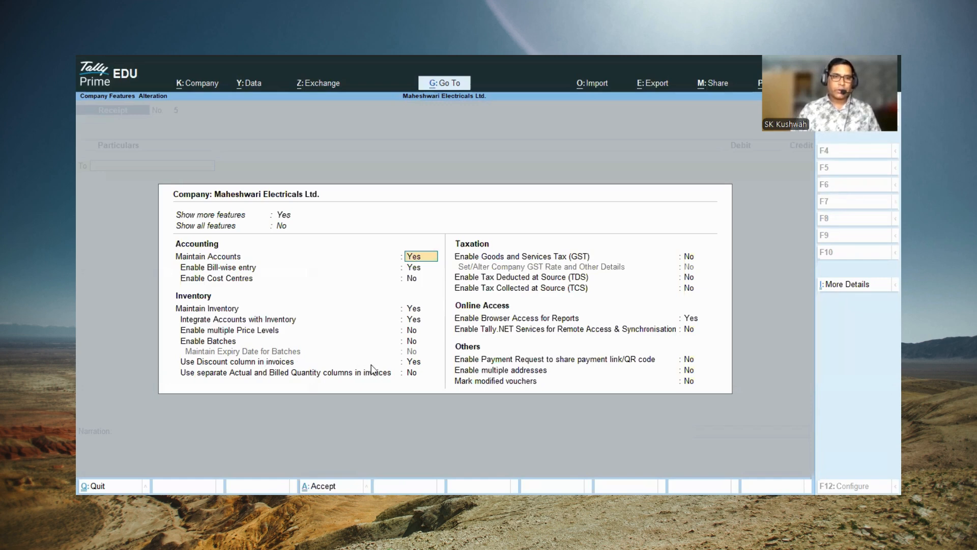
pyautogui.click(416, 361)
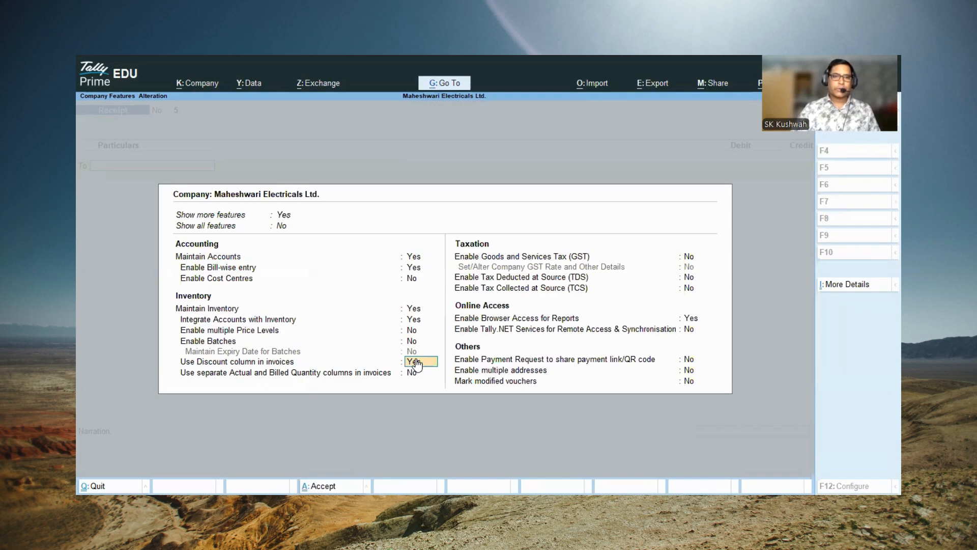
pyautogui.press('Return')
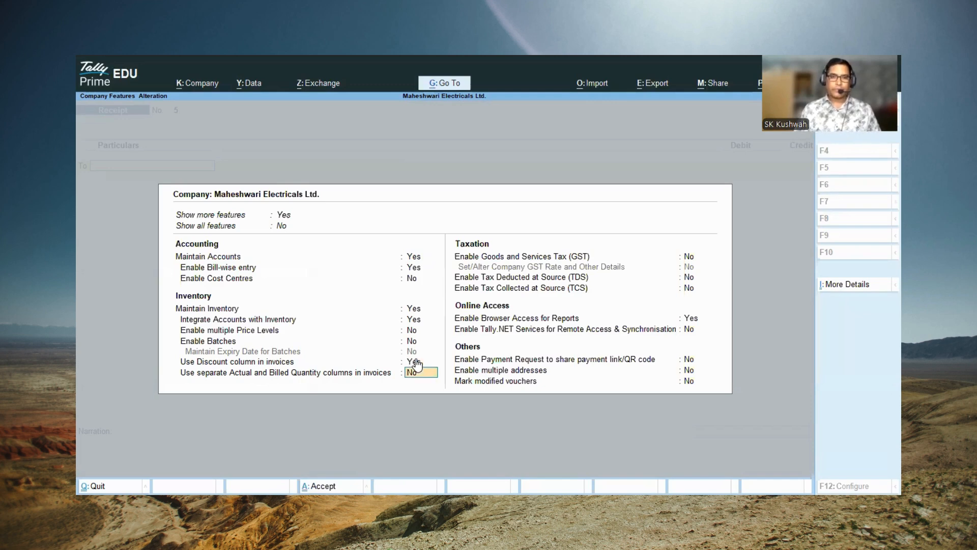
pyautogui.press('Return')
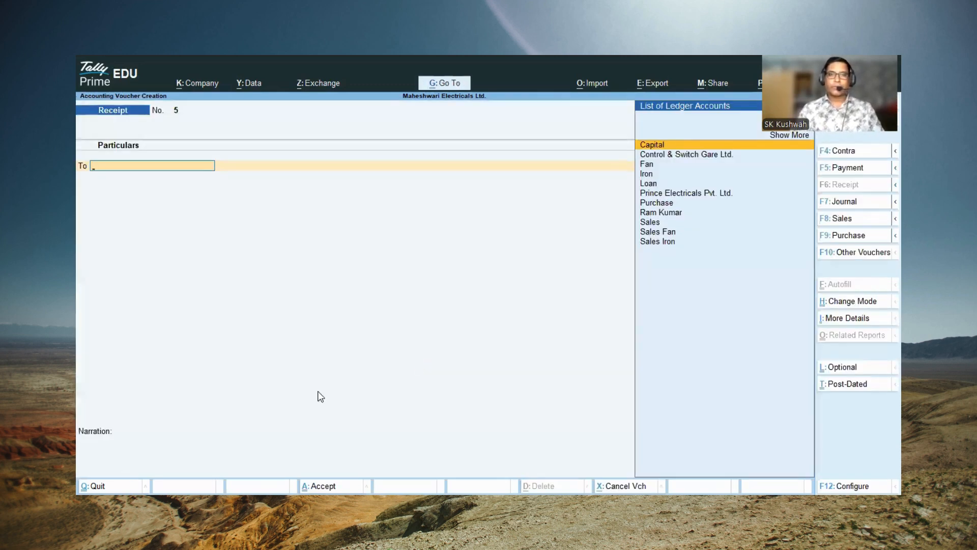
pyautogui.press('Escape')
# Step: Open voucher entry and check the modes available for the receipt voucher, keeping Double Entry
pyautogui.press('Escape')
pyautogui.press('Escape')
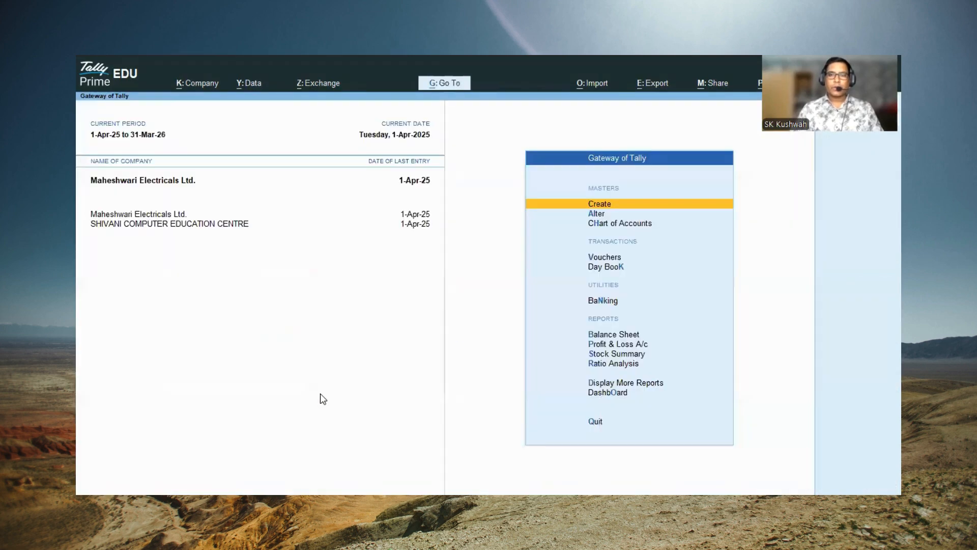
pyautogui.press('Escape')
pyautogui.press('Escape')
pyautogui.press('ctrl')
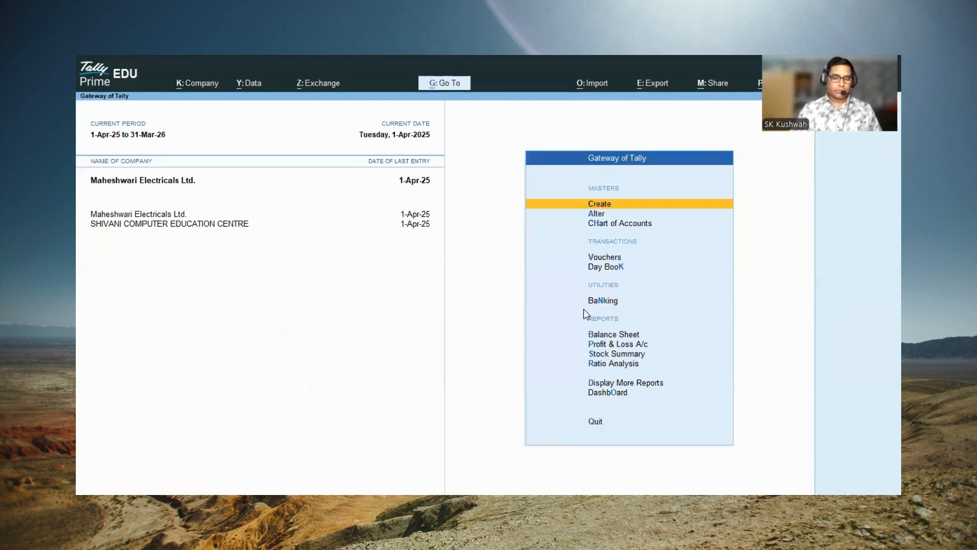
pyautogui.press('v')
pyautogui.press('ctrl')
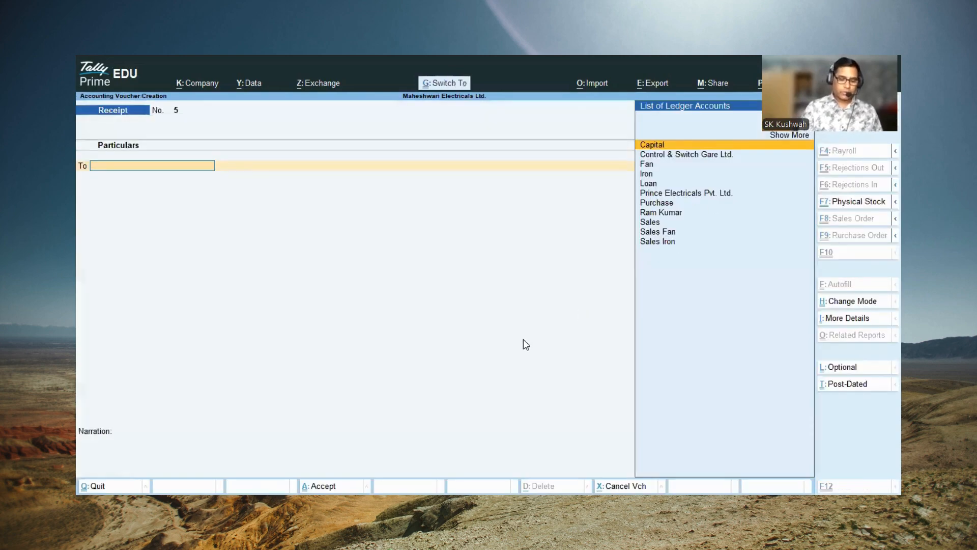
pyautogui.hotkey('ctrl', 'h')
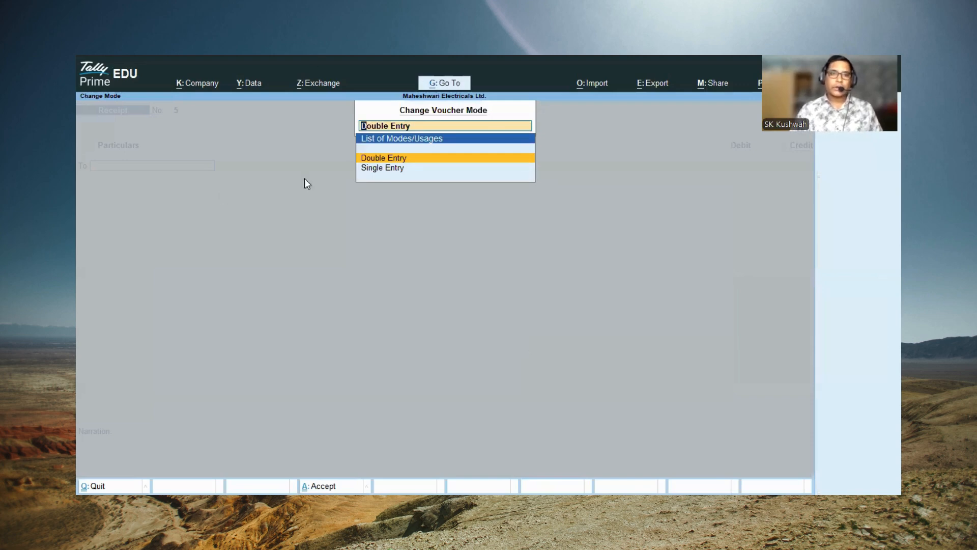
pyautogui.click(374, 157)
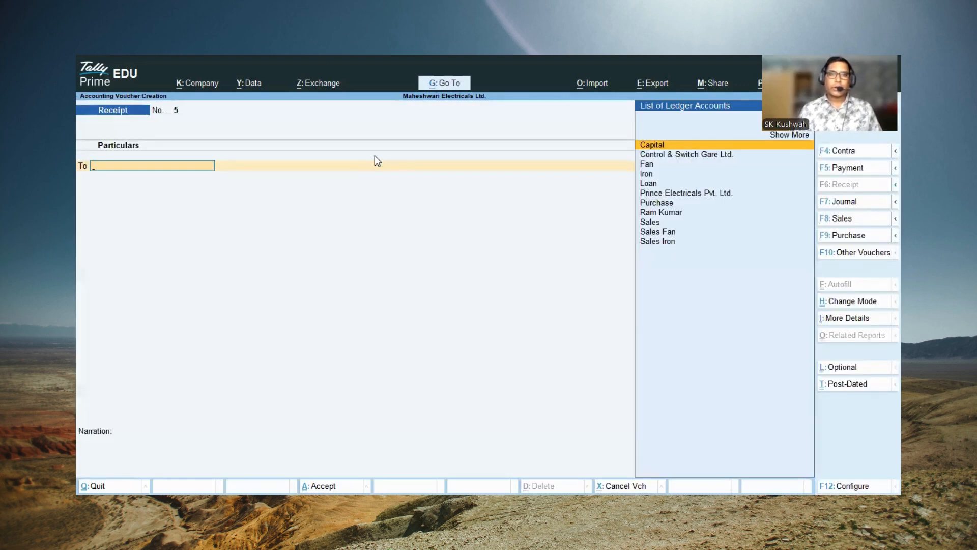
pyautogui.press('Return')
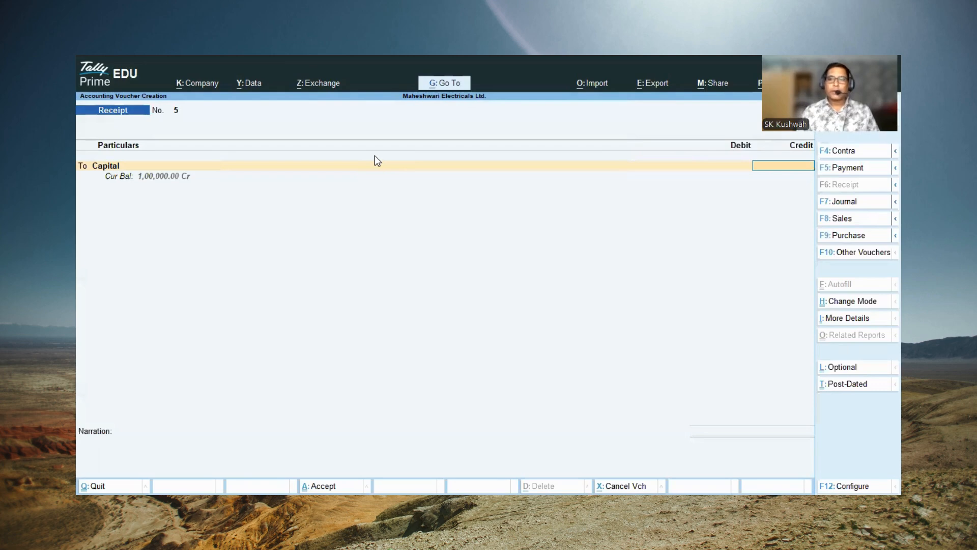
pyautogui.click(849, 303)
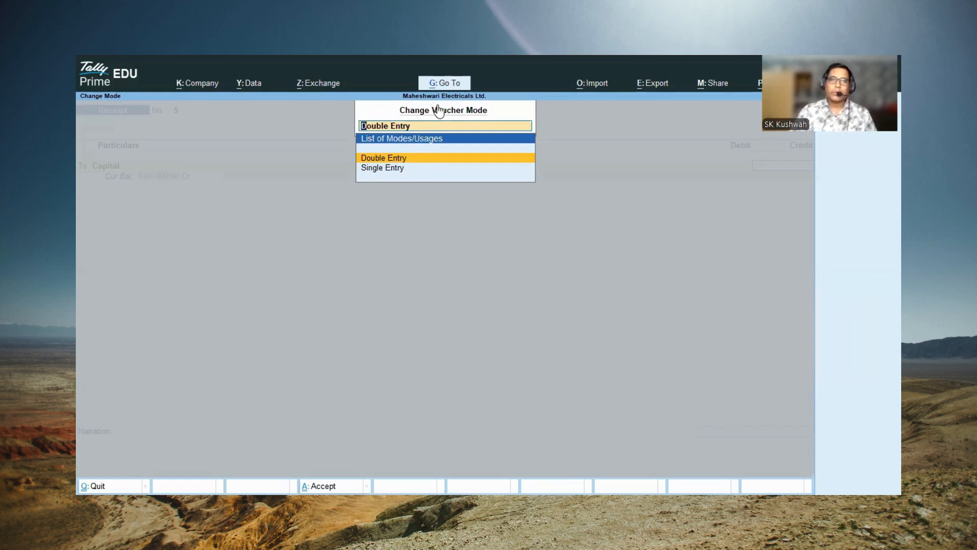
pyautogui.press('Return')
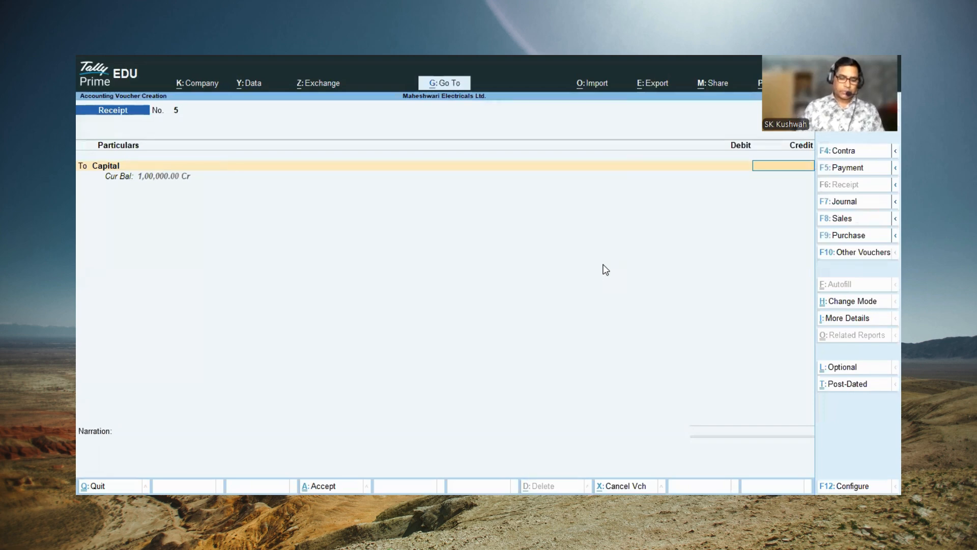
# Step: Switch to a purchase voucher and enter supplier invoice number 1002 dated 1-Apr-25
pyautogui.press('F9')
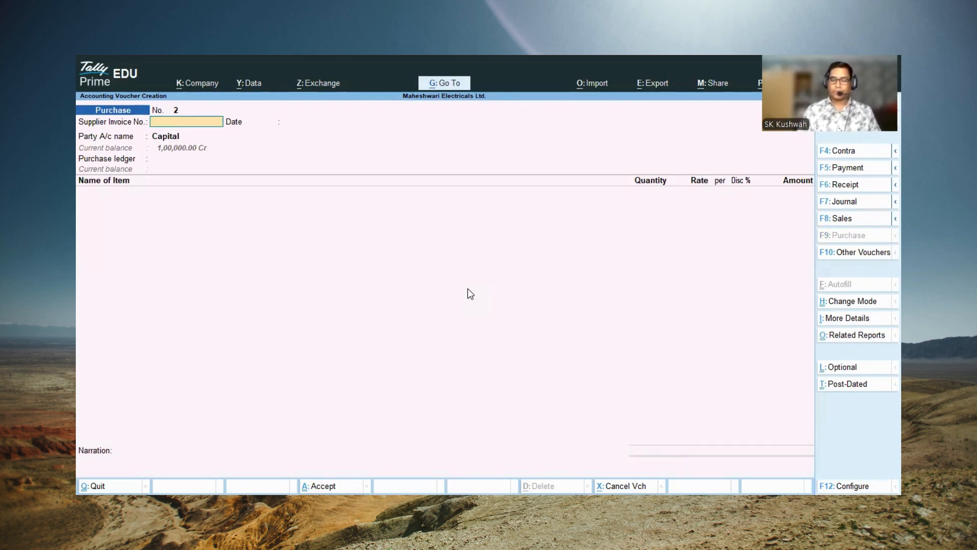
pyautogui.write('1002')
pyautogui.press('Return')
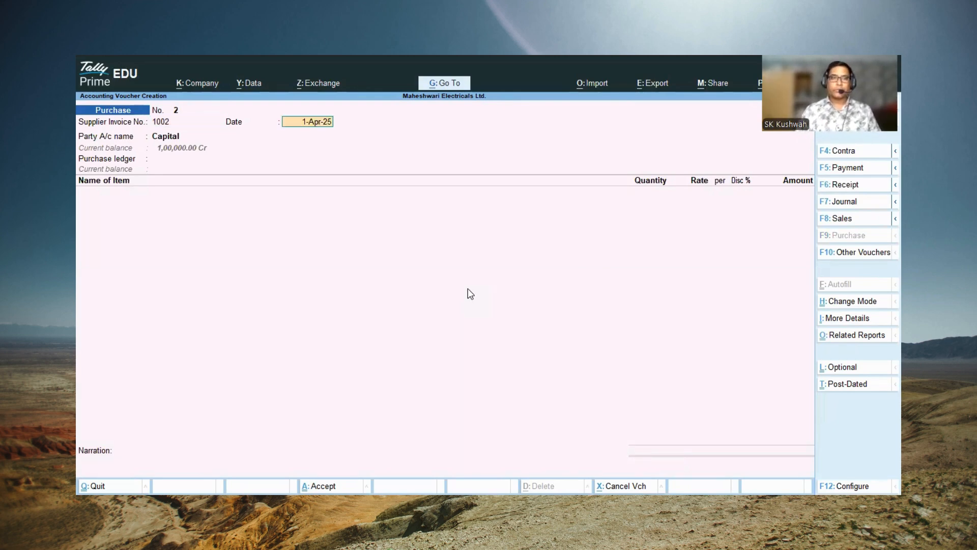
pyautogui.press('Return')
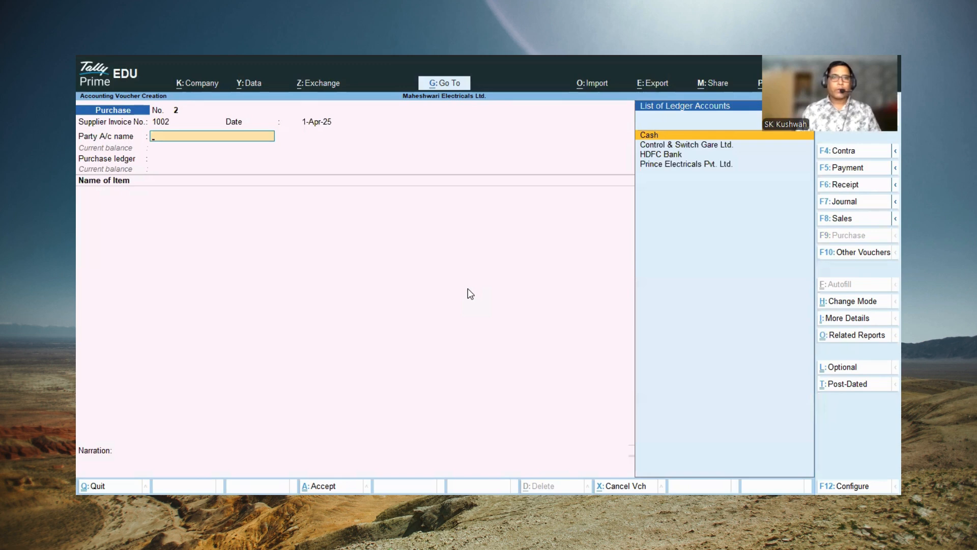
# Step: Set Control & Switch Gare Ltd. as the party, leaving the receipt details blank and accepting its party details
pyautogui.press('Down')
pyautogui.press('Return')
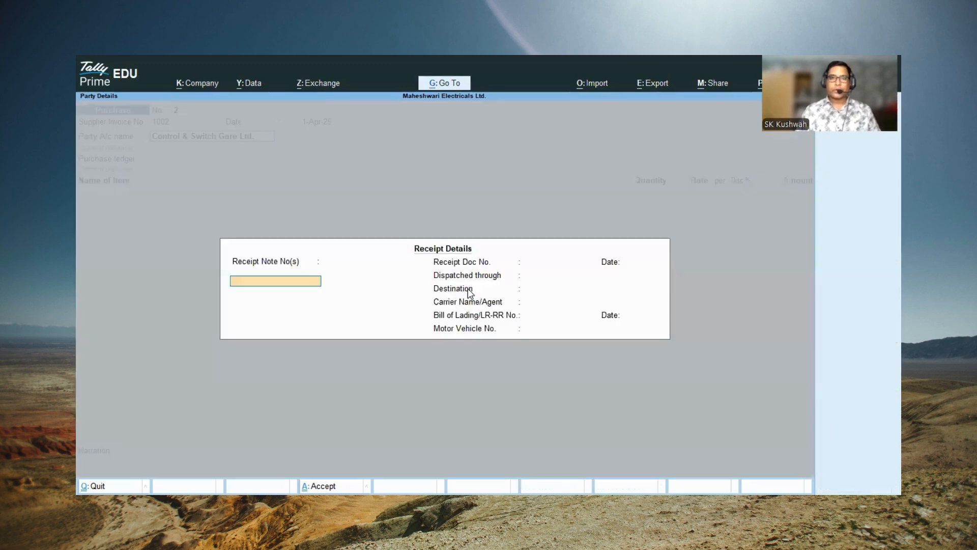
pyautogui.press('Return')
pyautogui.press('Return')
pyautogui.press('Return')
pyautogui.press('Return')
pyautogui.press('Return')
pyautogui.press('Return')
pyautogui.press('Return')
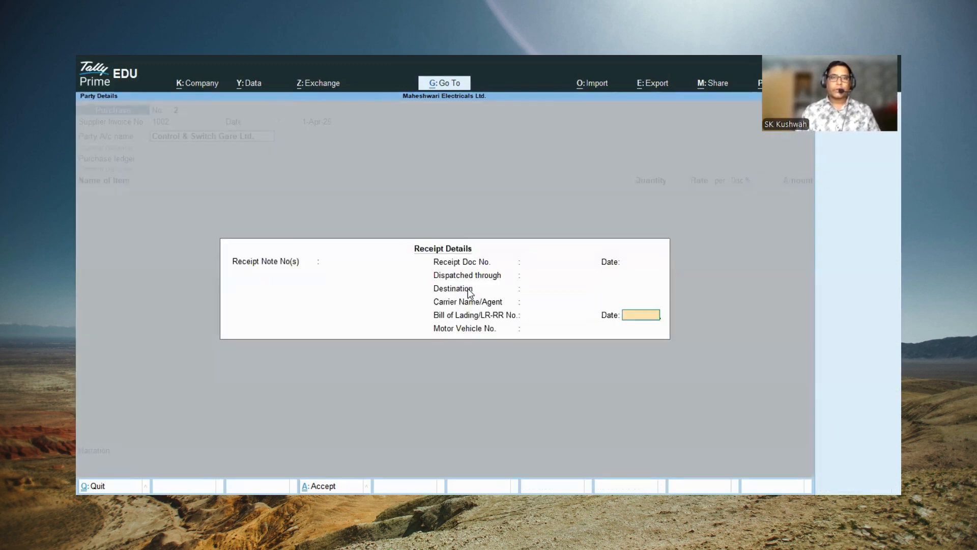
pyautogui.press('Return')
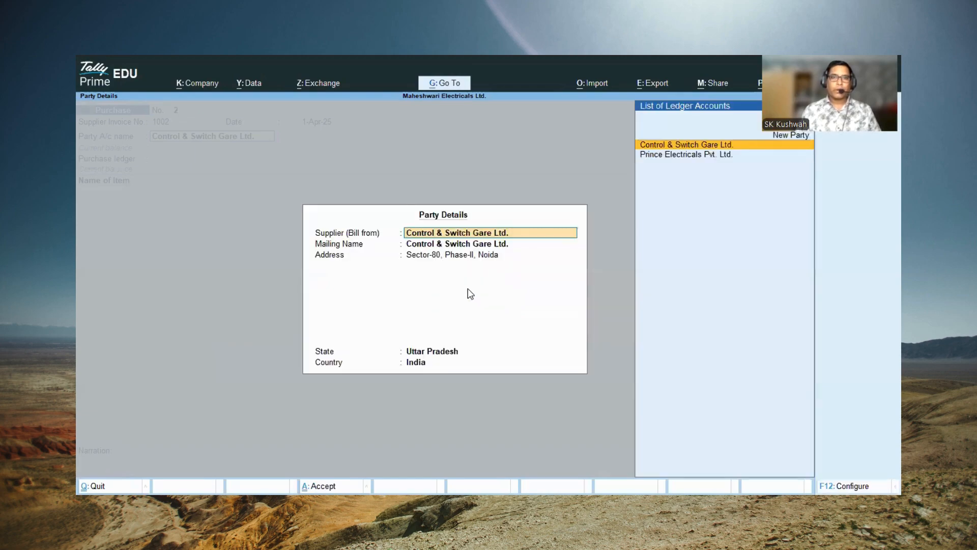
pyautogui.press('Return')
pyautogui.press('Return')
# Step: Choose Purchase as the purchase ledger of the voucher
pyautogui.press('Return')
pyautogui.press('Return')
pyautogui.press('Return')
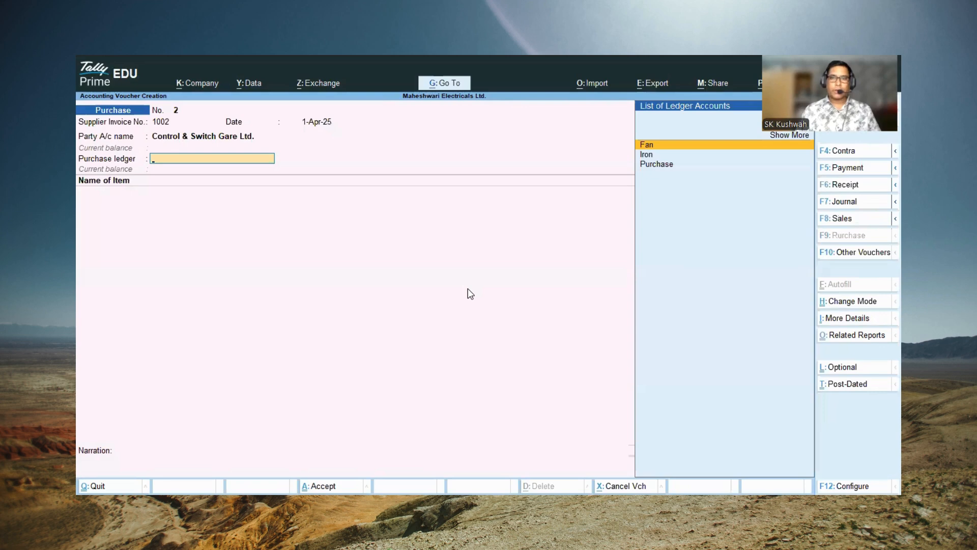
pyautogui.press('Down')
pyautogui.press('Down')
# Step: Add 10 Pcs of Fan to the purchase voucher at a rate of 750.00 with a 10 % discount
pyautogui.press('Return')
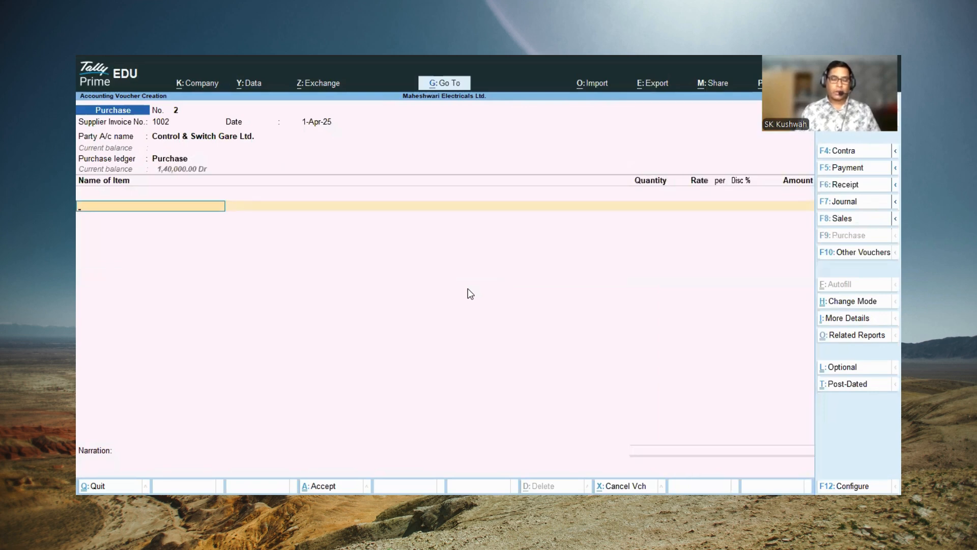
pyautogui.press('Return')
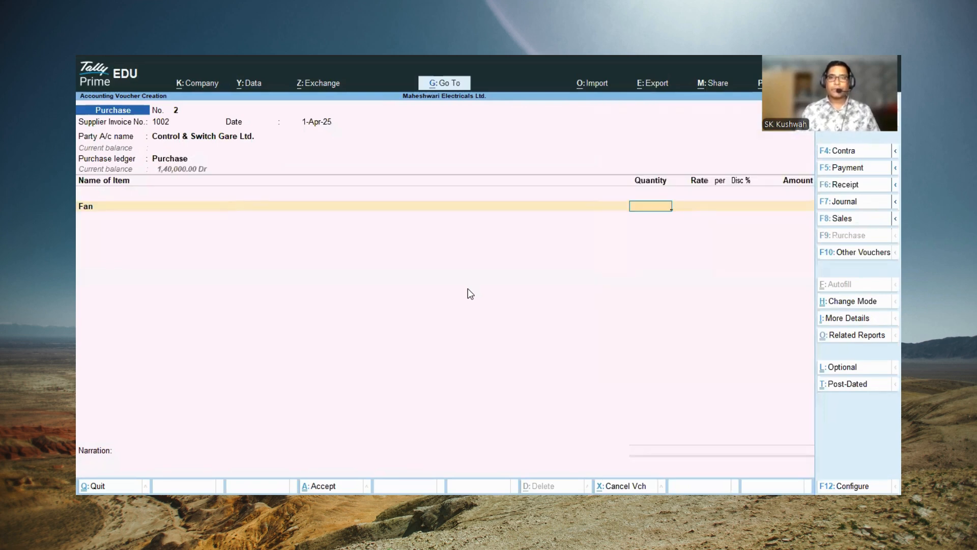
pyautogui.write('10')
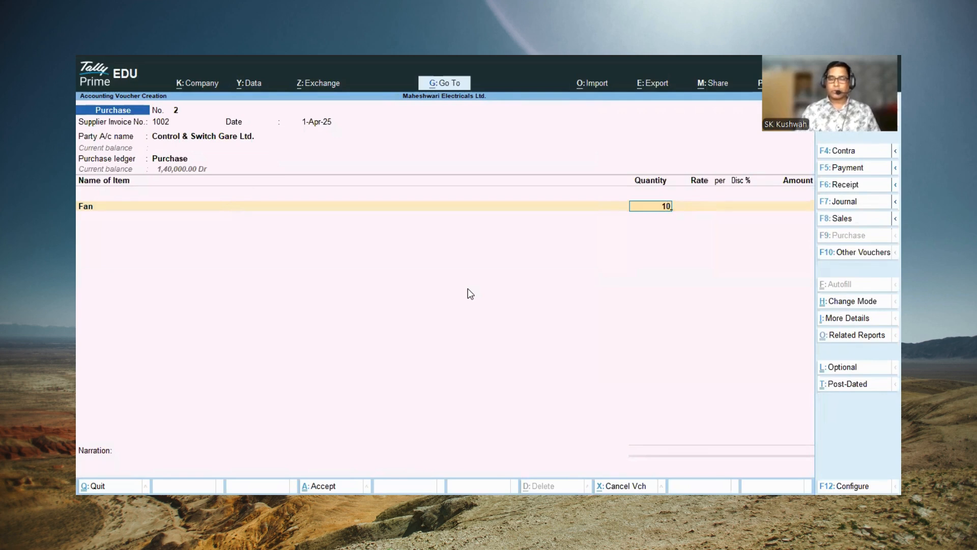
pyautogui.press('Return')
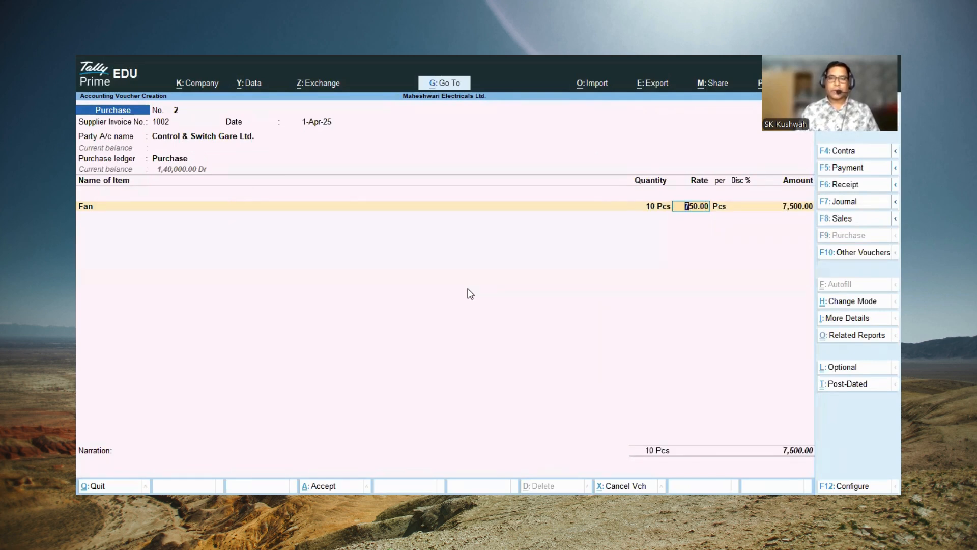
pyautogui.press('Return')
pyautogui.press('Return')
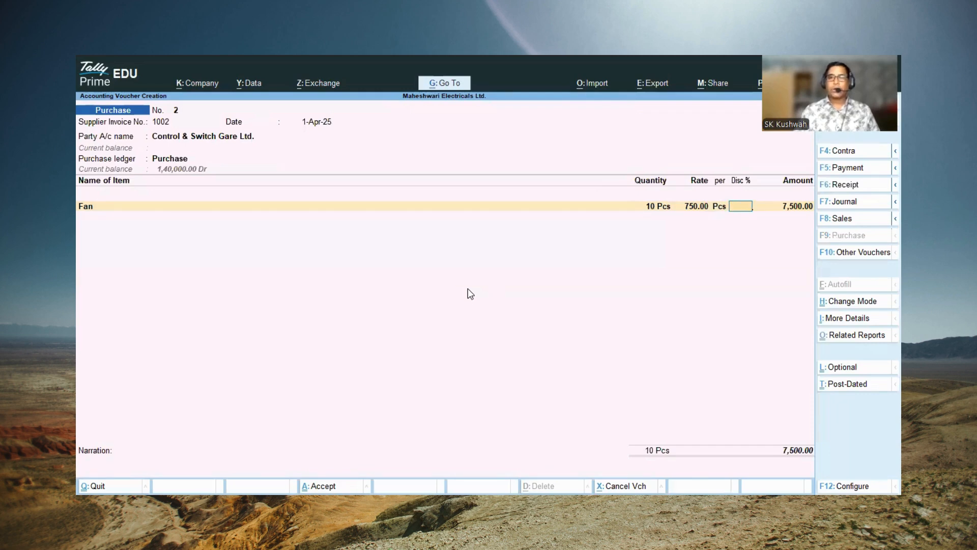
pyautogui.write('10')
pyautogui.press('Return')
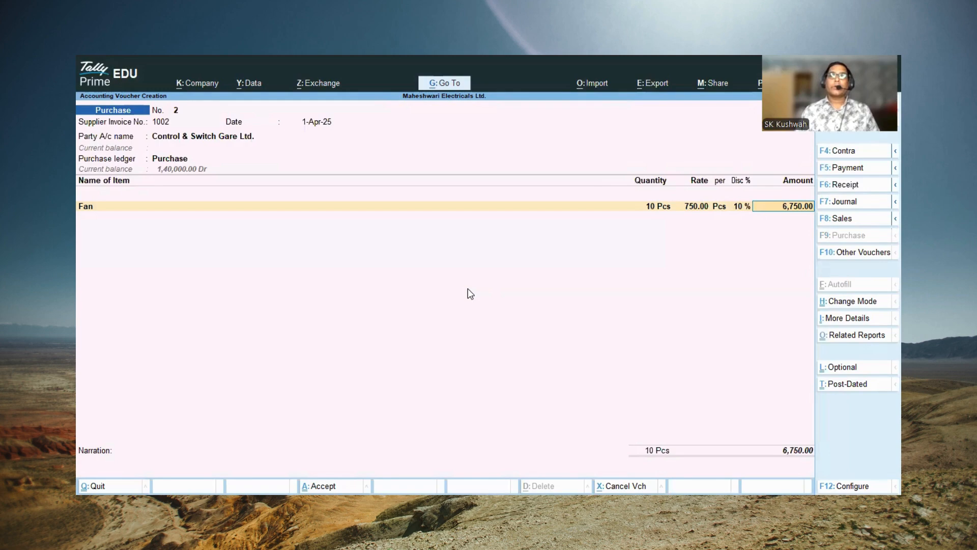
pyautogui.press('Return')
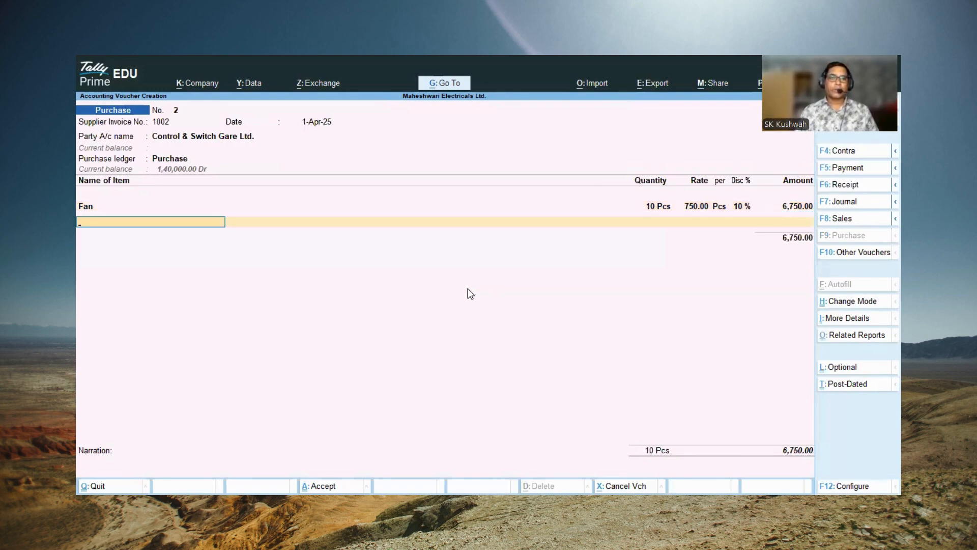
# Step: Add 10 Pcs of Iron to the purchase voucher at a rate of 650.00 with a 10 % discount
pyautogui.write('I')
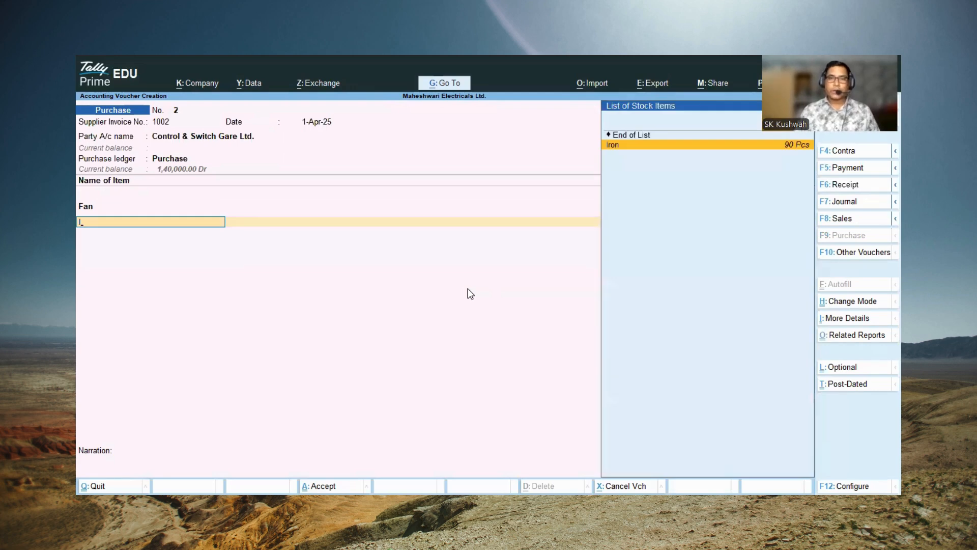
pyautogui.press('Return')
pyautogui.write('10')
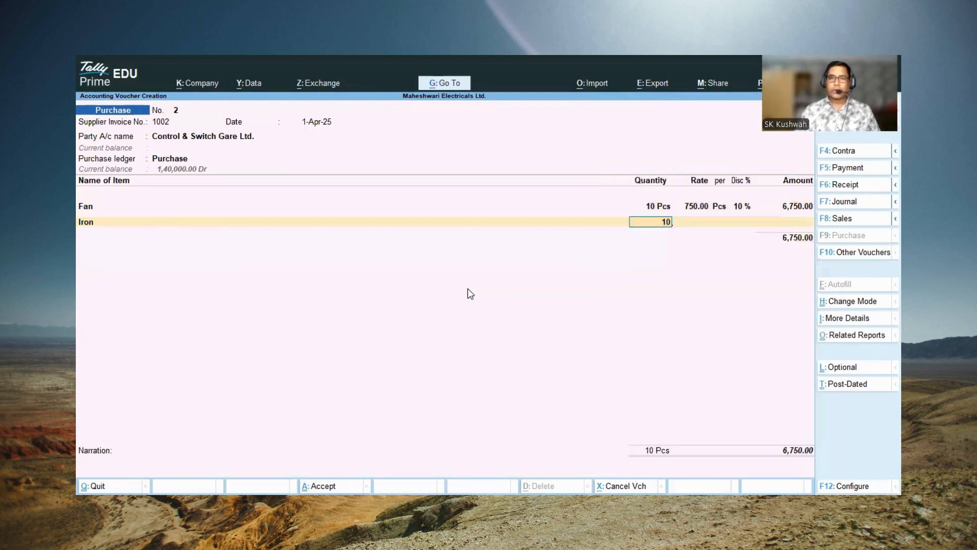
pyautogui.press('Return')
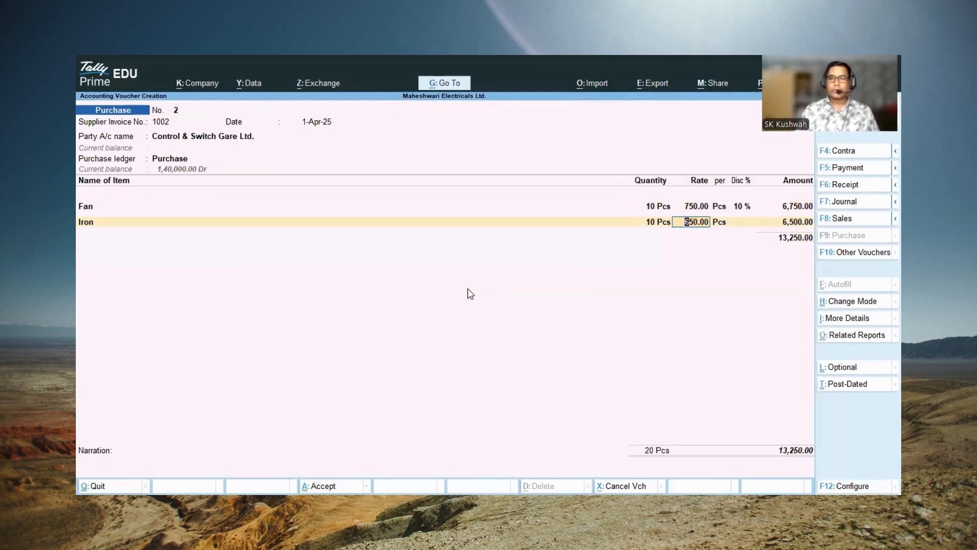
pyautogui.press('Return')
pyautogui.press('Return')
pyautogui.write('1')
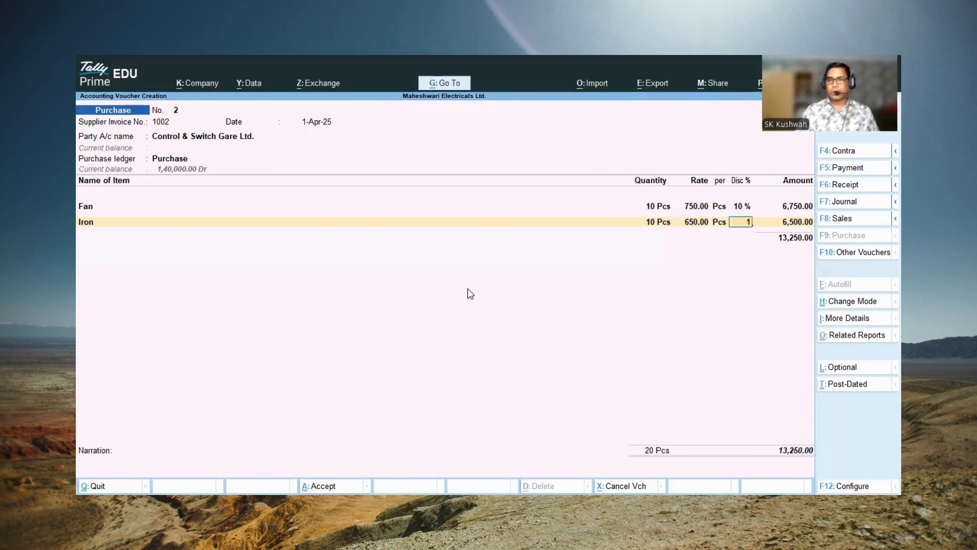
pyautogui.write('0')
pyautogui.press('Return')
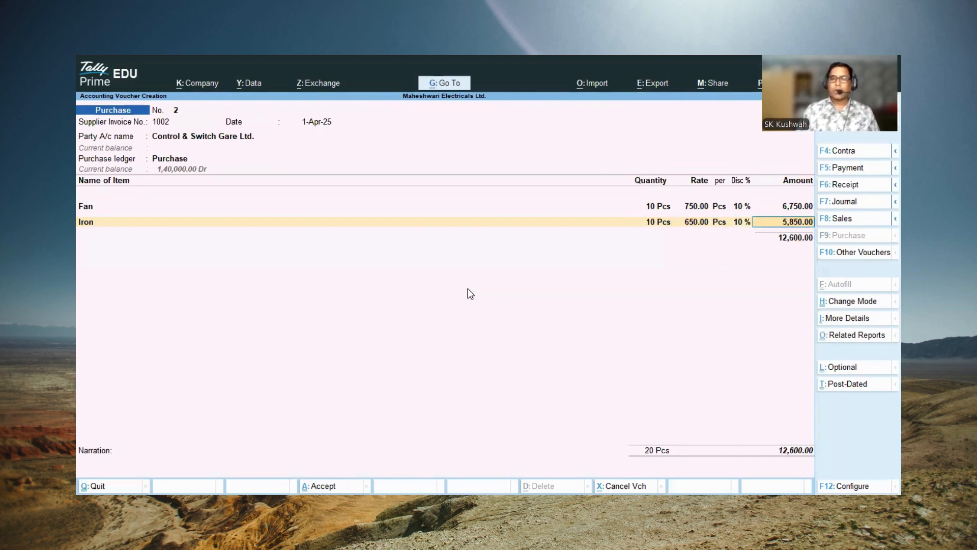
# Step: Change the Iron item's discount to 15 % and accept its amount
pyautogui.press('BackSpace')
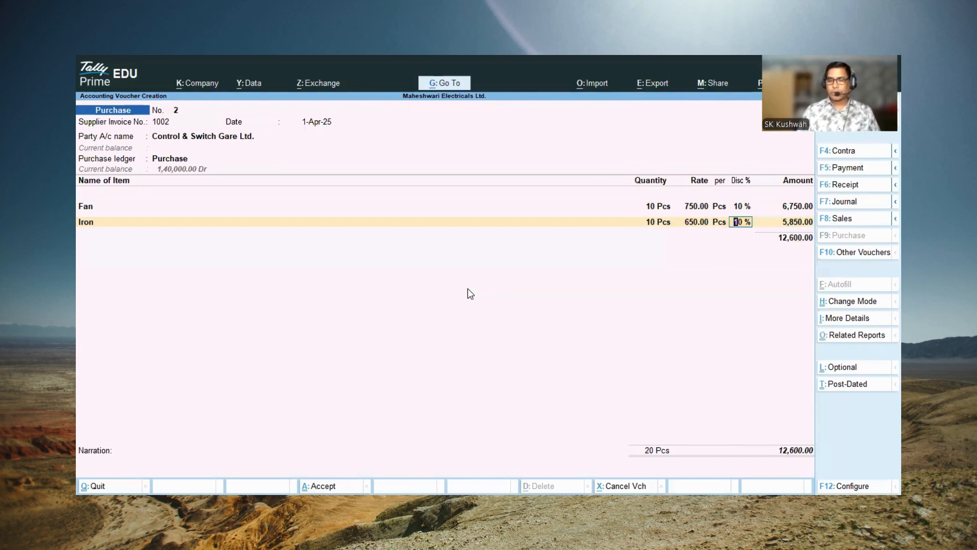
pyautogui.write('15')
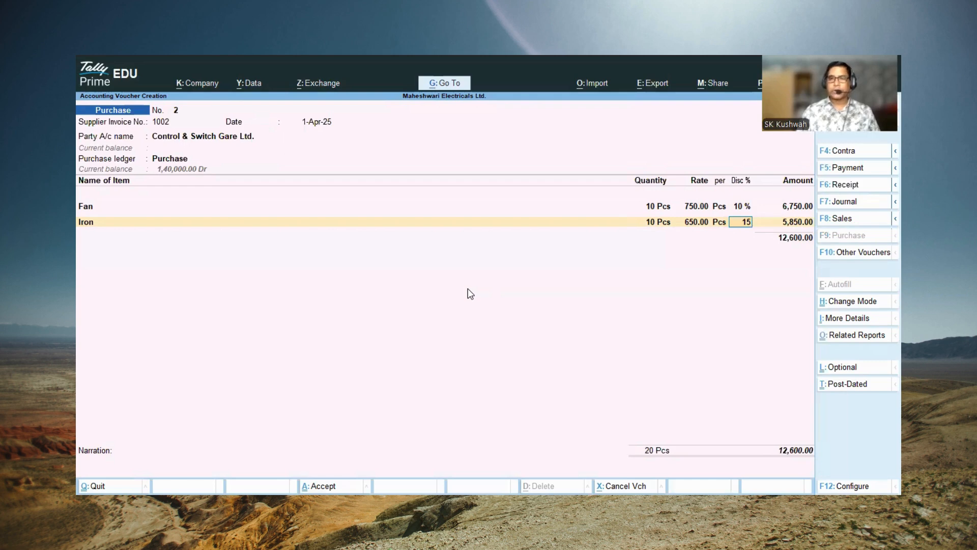
pyautogui.press('Return')
# Step: Finish the purchase item list and accept the supplier's bill-wise details as a New Ref for 12,275.00 Cr
pyautogui.press('Return')
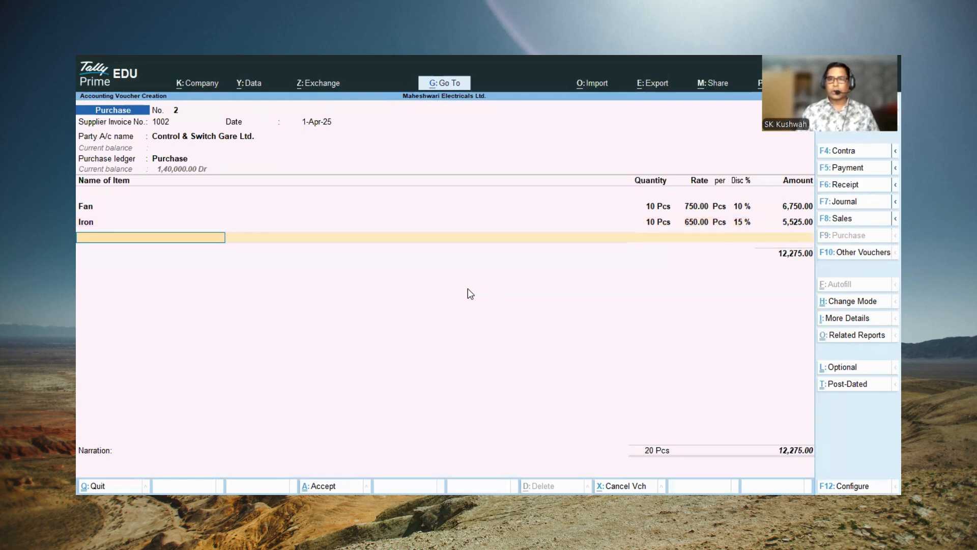
pyautogui.press('Return')
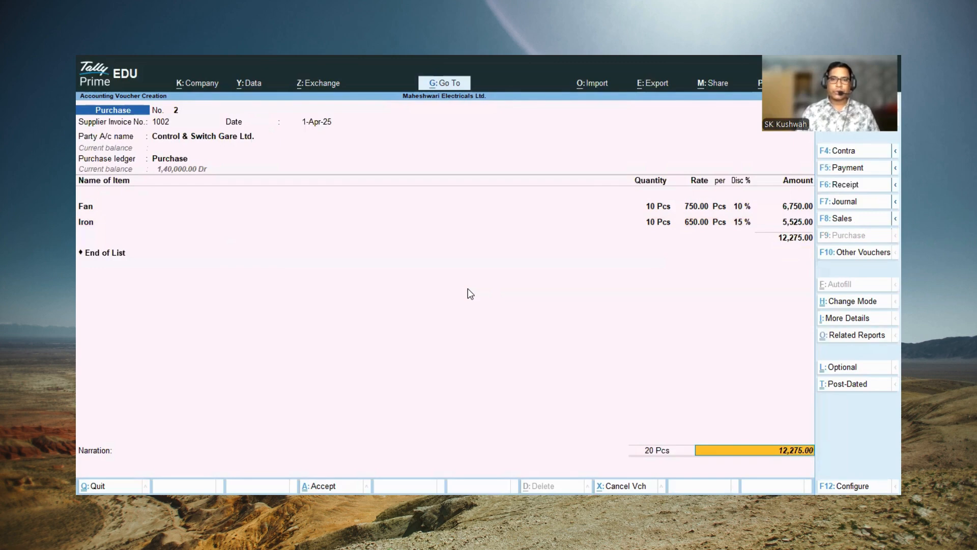
pyautogui.press('Return')
pyautogui.press('Return')
pyautogui.press('Return')
pyautogui.press('Return')
pyautogui.press('Return')
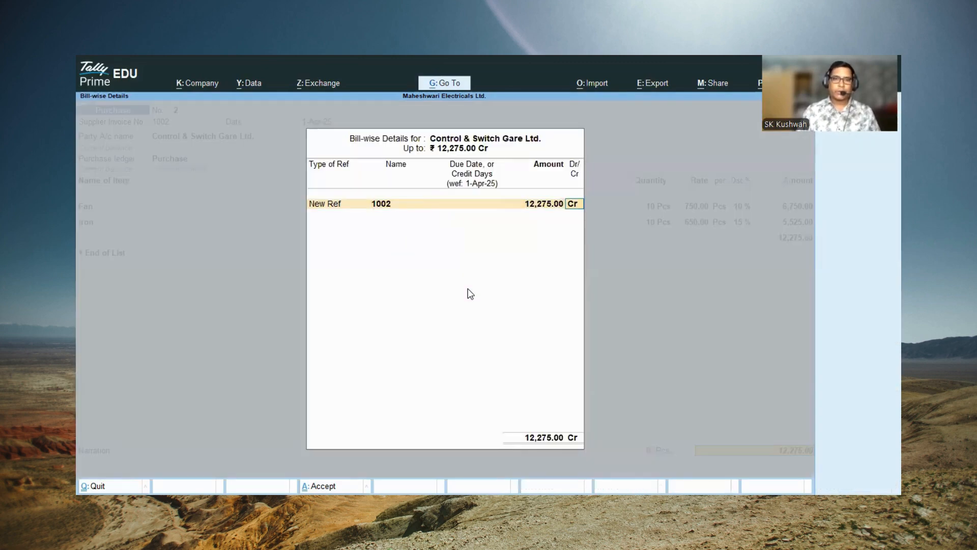
pyautogui.press('Return')
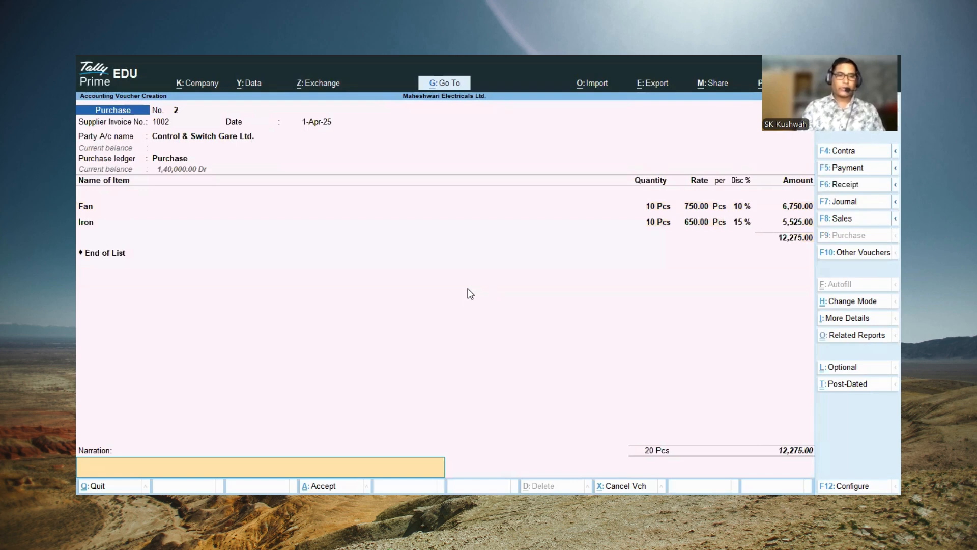
# Step: Enter the narration "Purchased by cash" and save the purchase voucher
pyautogui.write('Pur')
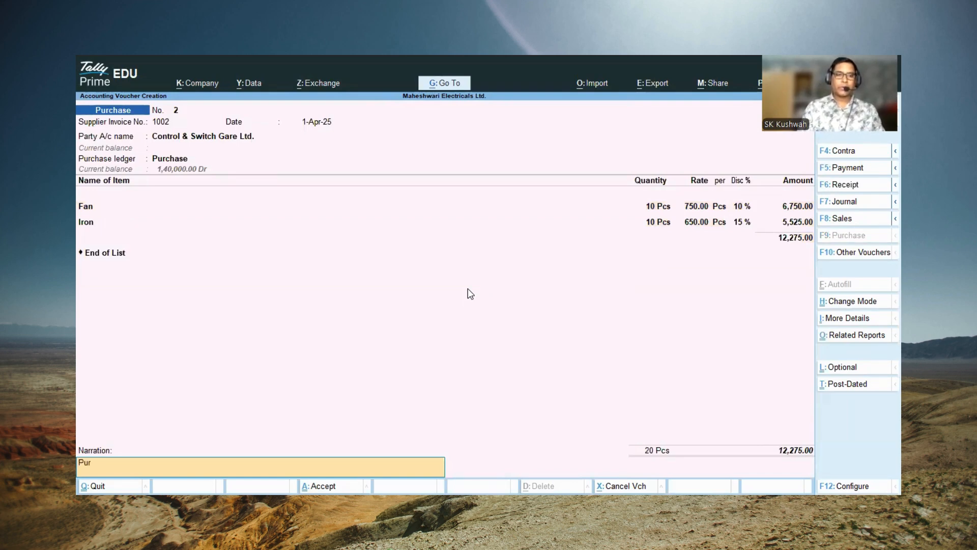
pyautogui.write('chased by')
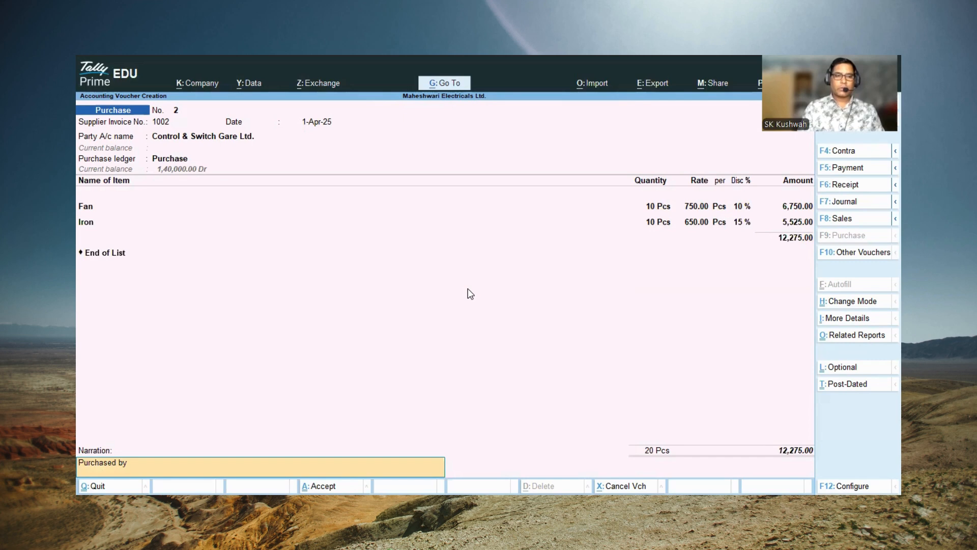
pyautogui.write(' cash')
pyautogui.press('Return')
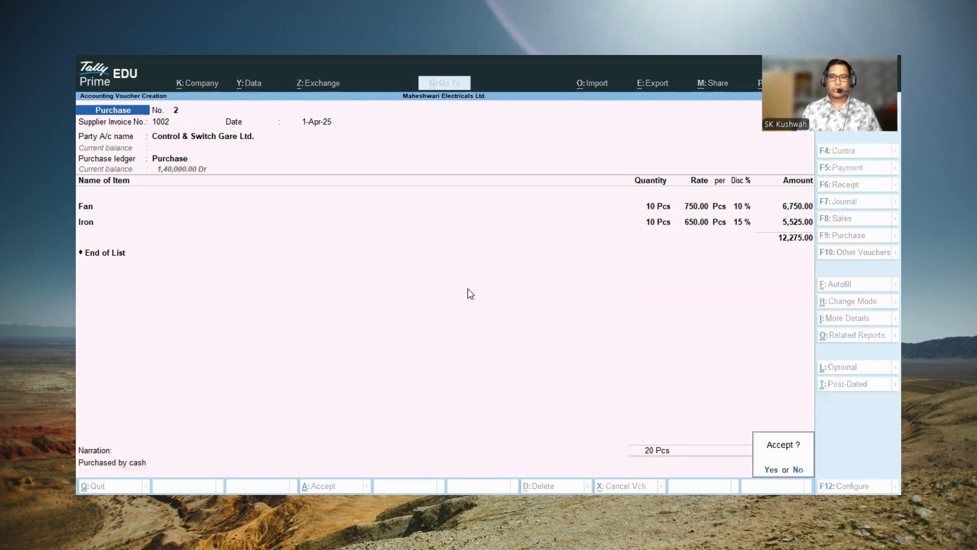
pyautogui.press('Return')
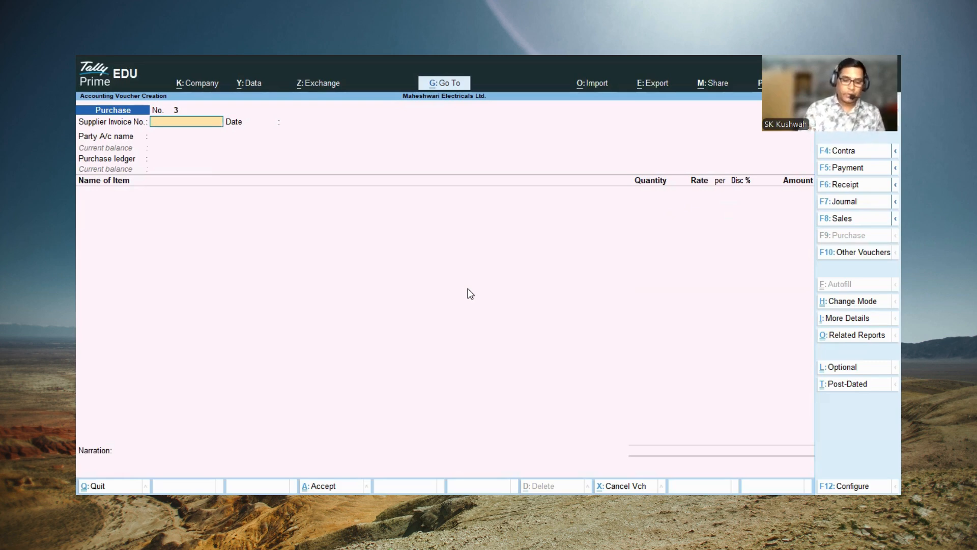
# Step: Start a payment voucher and debit Control & Switch Gare Ltd. with 12,275.00
pyautogui.press('F5')
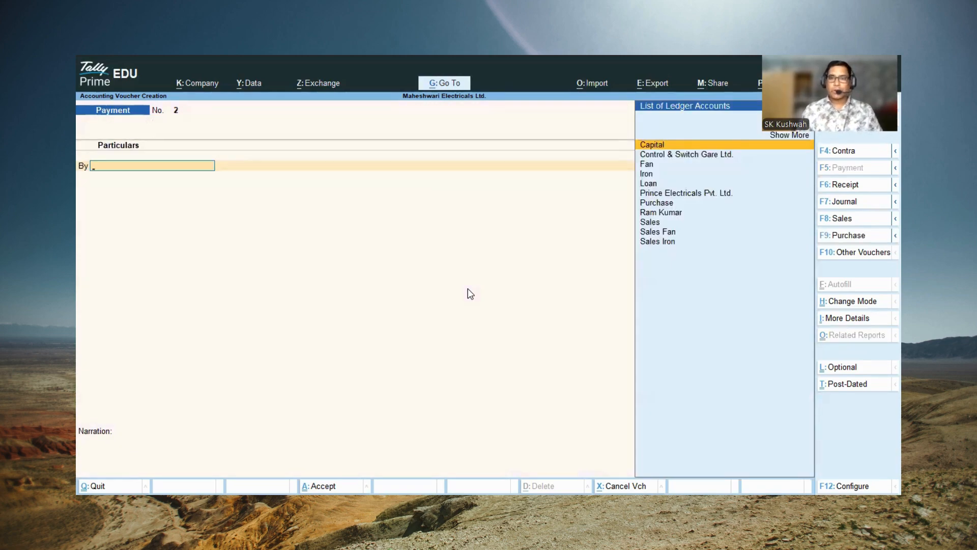
pyautogui.press('Down')
pyautogui.press('Return')
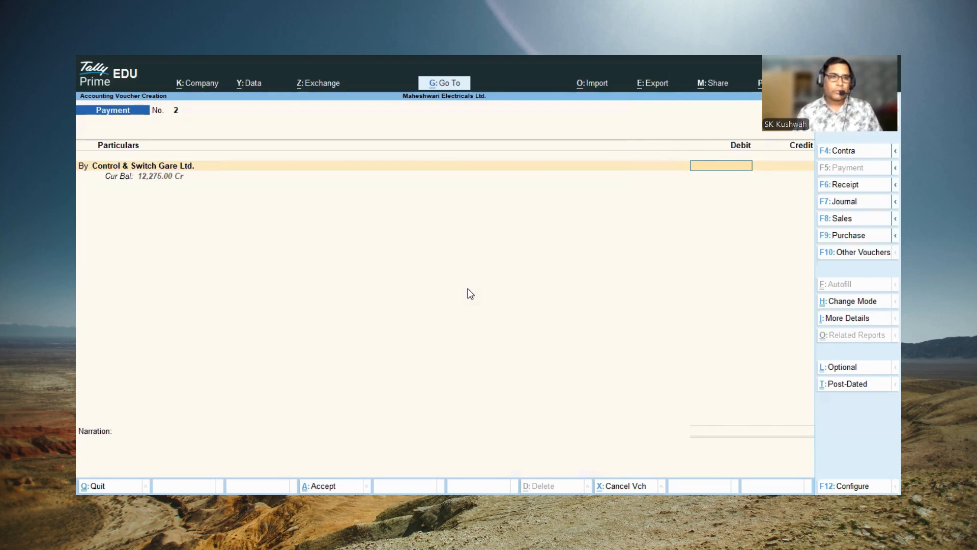
pyautogui.write('12')
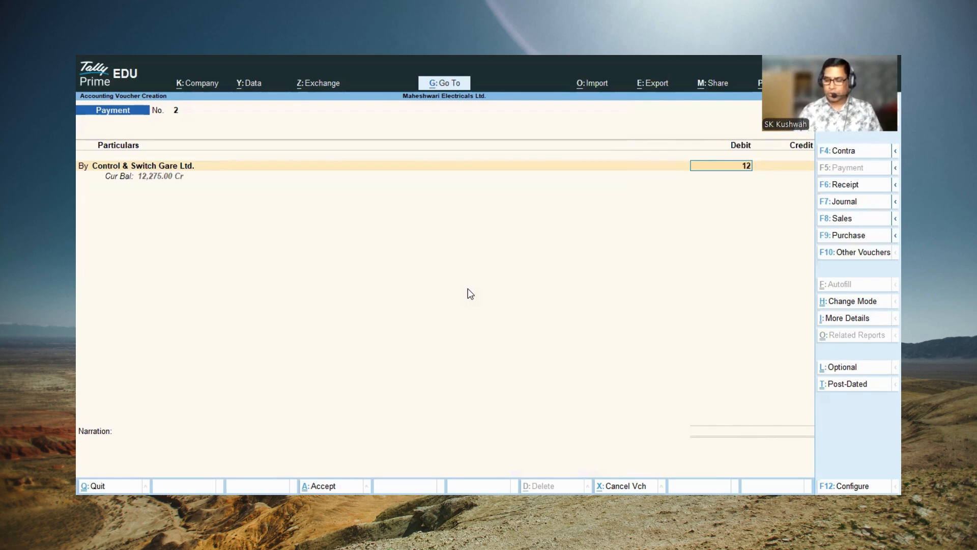
pyautogui.write('275')
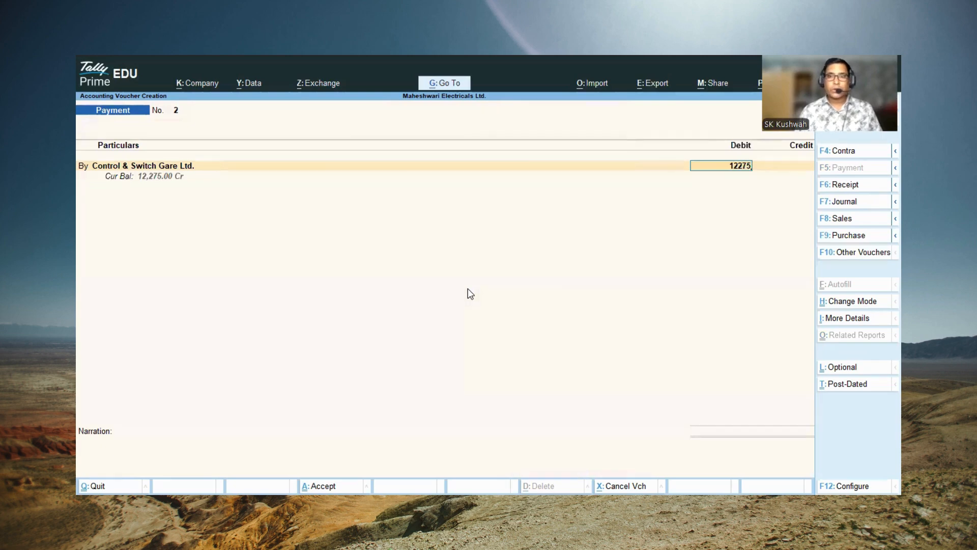
pyautogui.press('Return')
# Step: Allocate the payment as Agst Ref to the supplier's pending bill and credit Cash with 12,275.00
pyautogui.press('Return')
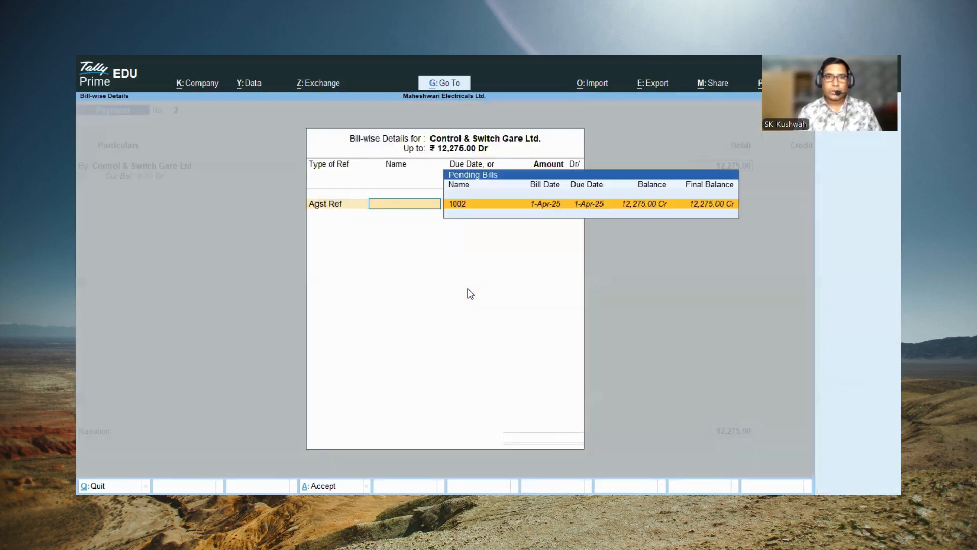
pyautogui.press('Return')
pyautogui.press('Return')
pyautogui.press('Return')
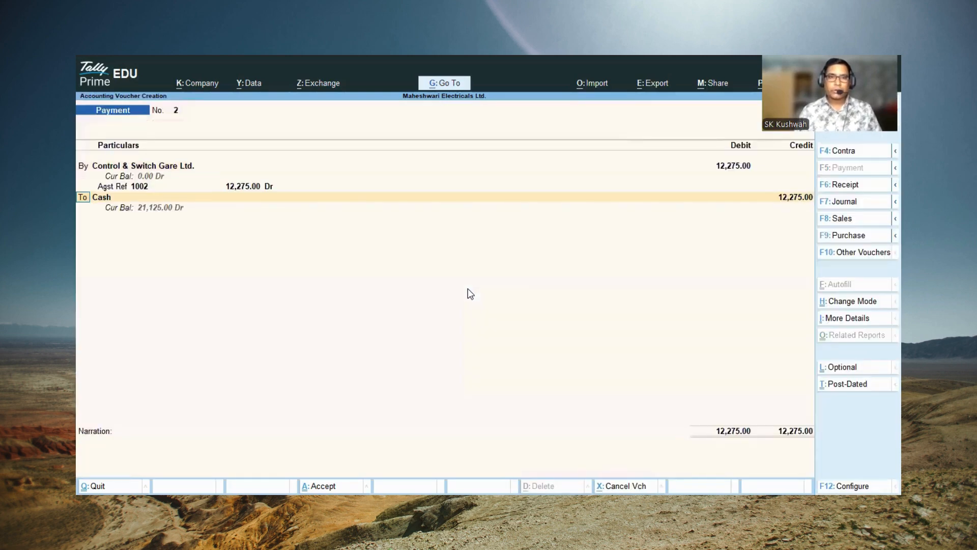
pyautogui.press('Return')
pyautogui.press('Return')
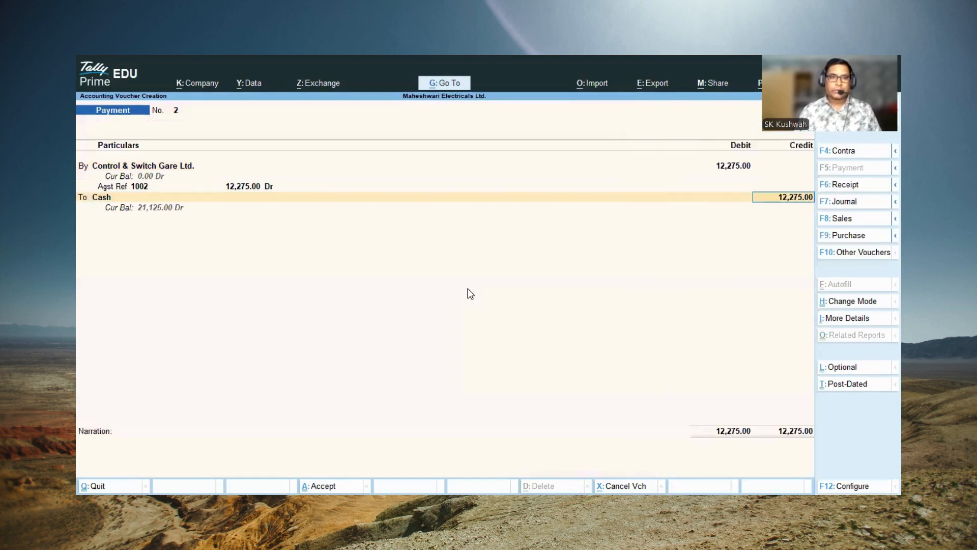
pyautogui.press('Return')
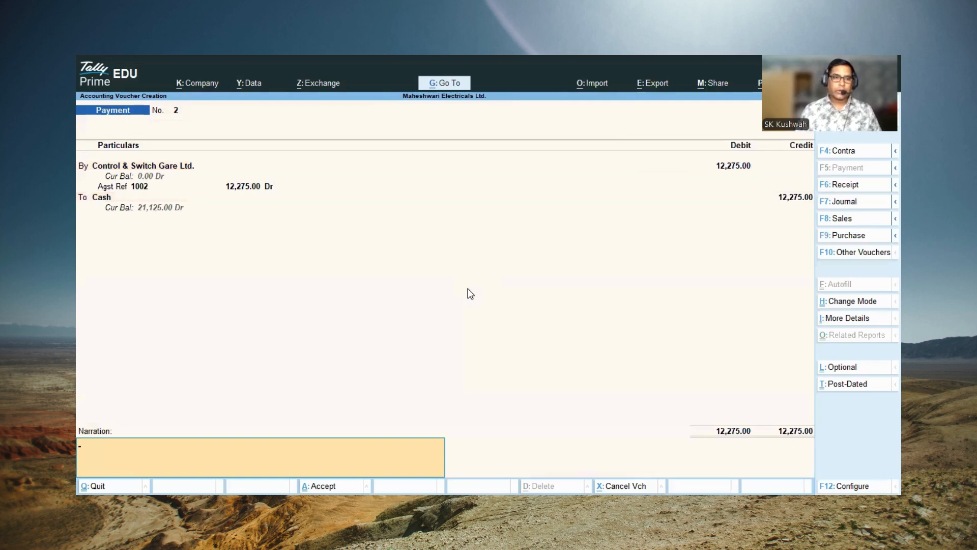
# Step: Enter the narration "Payment by cash" and save the payment voucher
pyautogui.write('Paym;ent by')
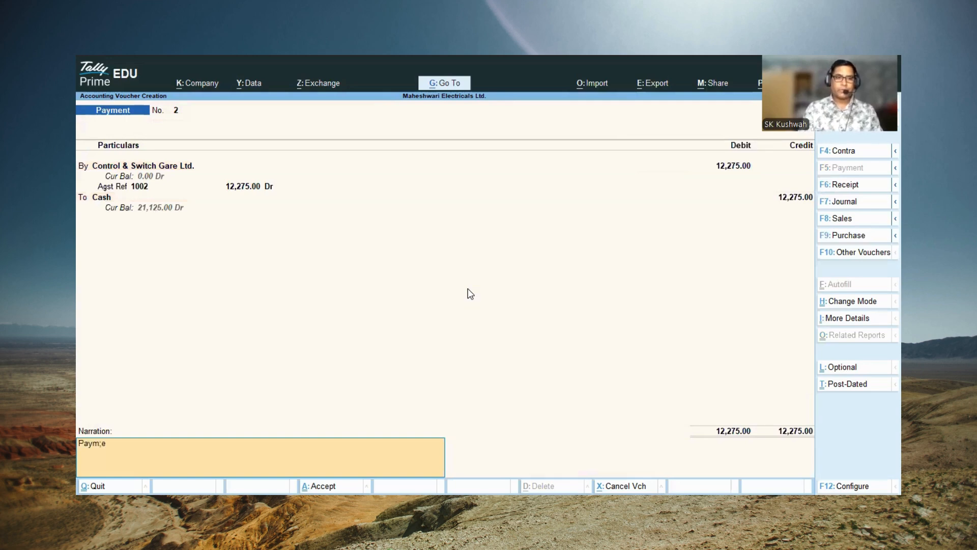
pyautogui.press('BackSpace')
pyautogui.press('BackSpace')
pyautogui.press('BackSpace')
pyautogui.press('BackSpace')
pyautogui.press('BackSpace')
pyautogui.press('BackSpace')
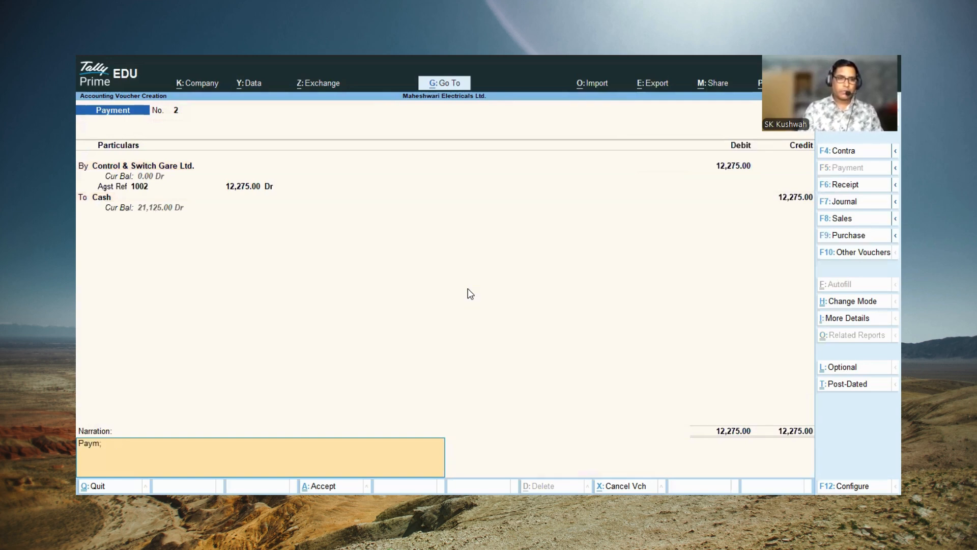
pyautogui.write('ent by cash')
pyautogui.press('Return')
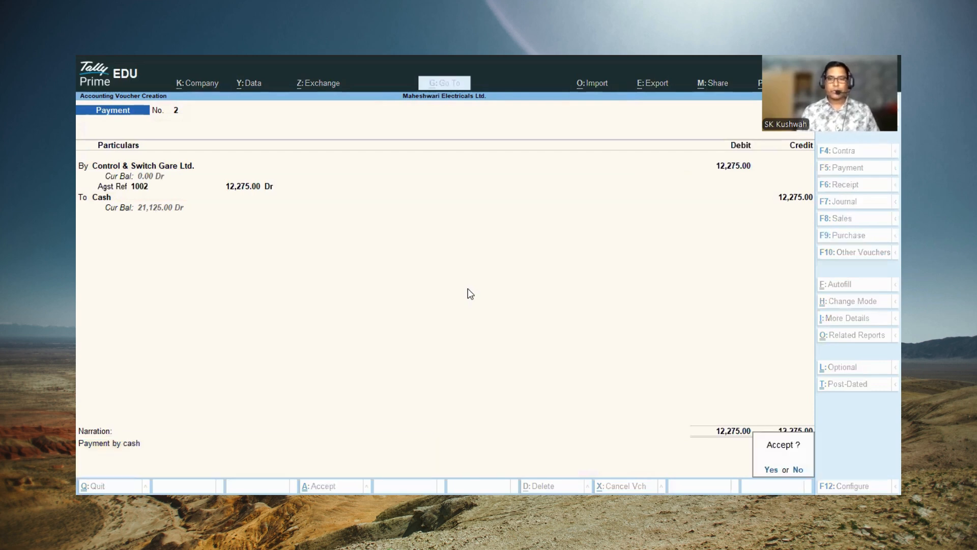
pyautogui.press('Return')
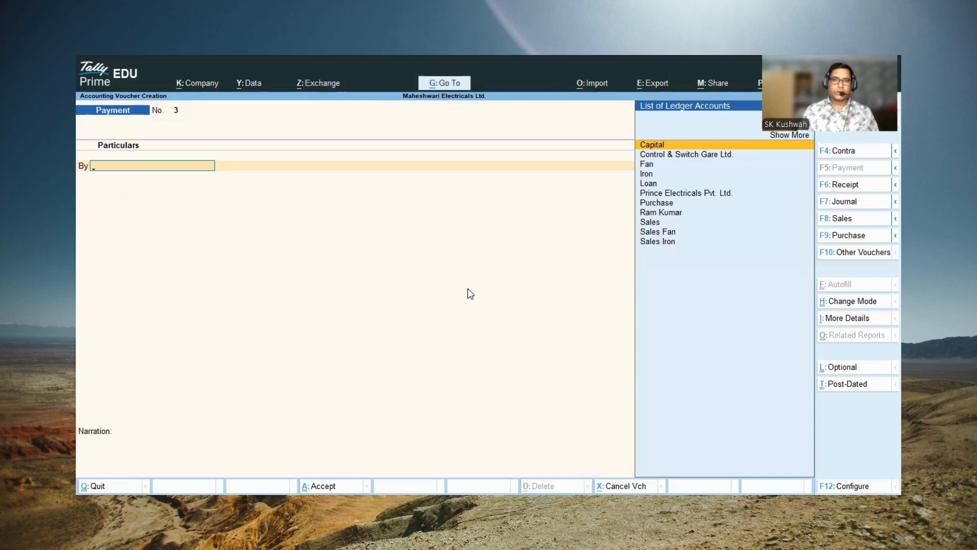
# Step: Start a sales voucher for Prince Electricals Pvt. Ltd., accepting its dispatch and party details, with Sales as the sales ledger
pyautogui.press('F8')
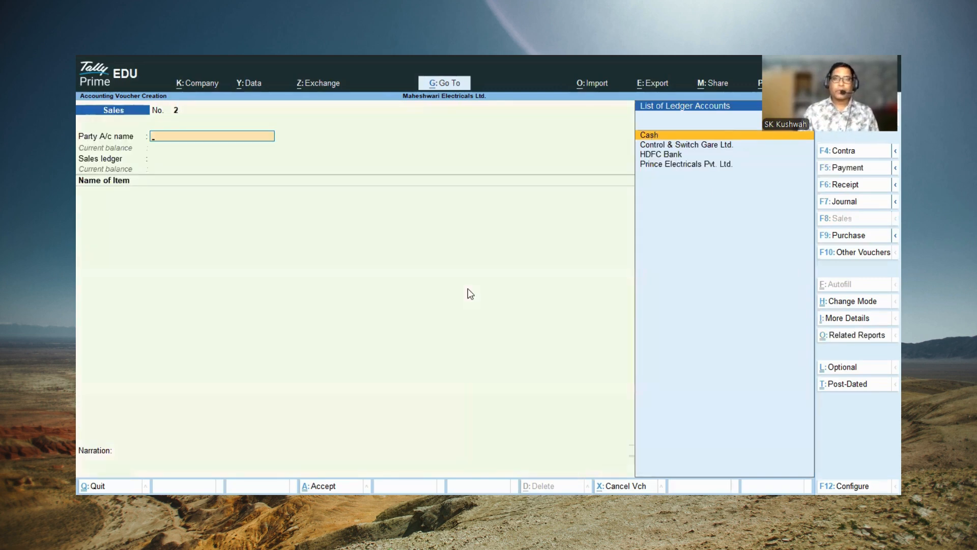
pyautogui.press('Down')
pyautogui.press('Down')
pyautogui.press('Down')
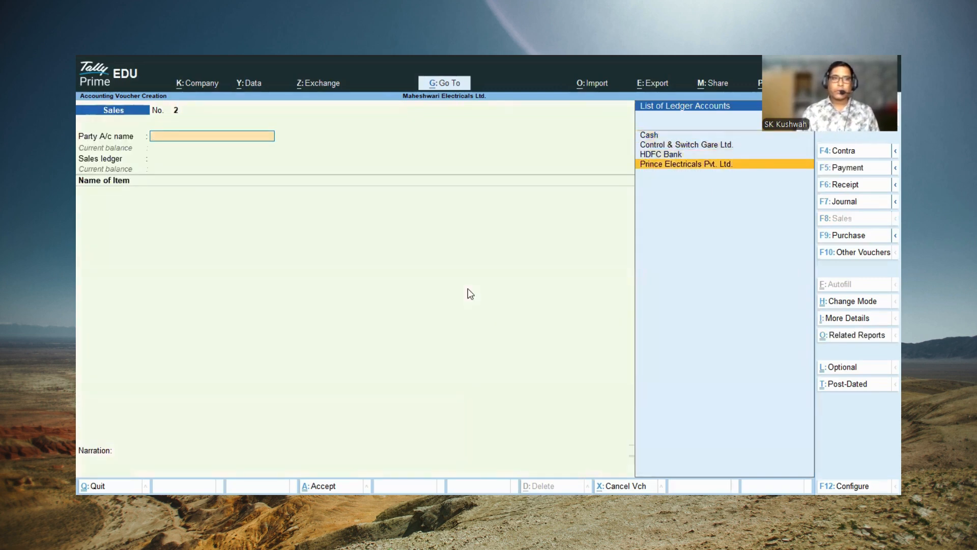
pyautogui.press('Return')
pyautogui.press('Return')
pyautogui.press('Return')
pyautogui.press('Return')
pyautogui.press('Return')
pyautogui.press('Return')
pyautogui.press('Return')
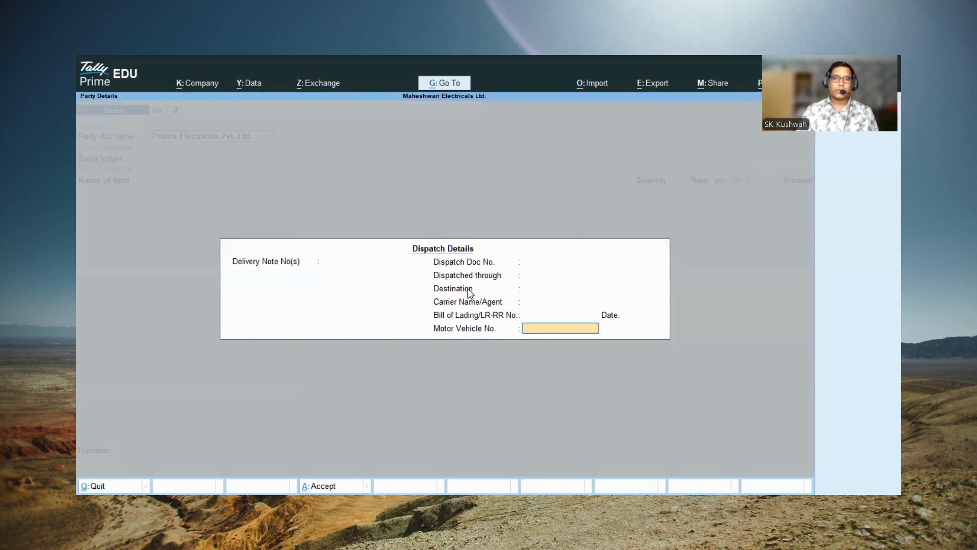
pyautogui.press('Return')
pyautogui.press('Return')
pyautogui.press('Return')
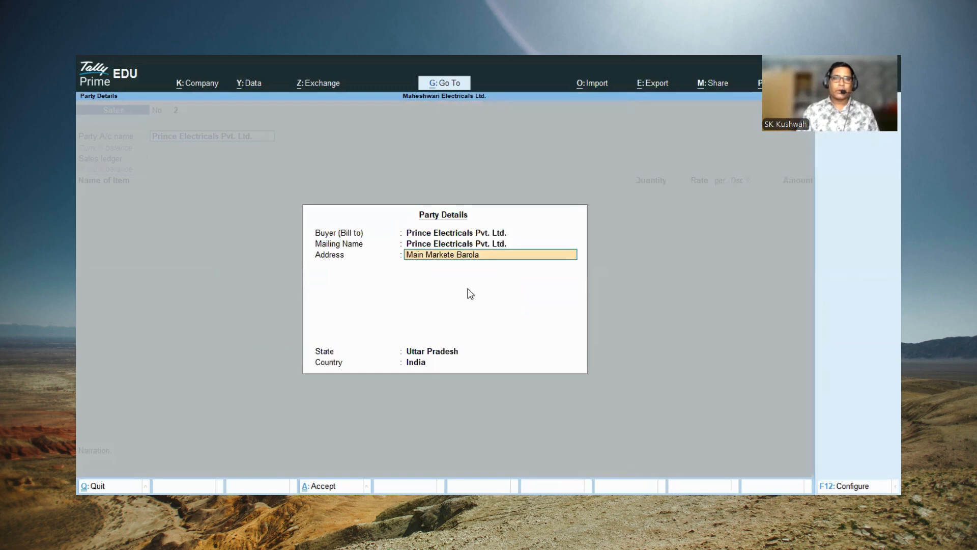
pyautogui.press('Return')
pyautogui.press('Return')
pyautogui.press('Return')
pyautogui.press('Return')
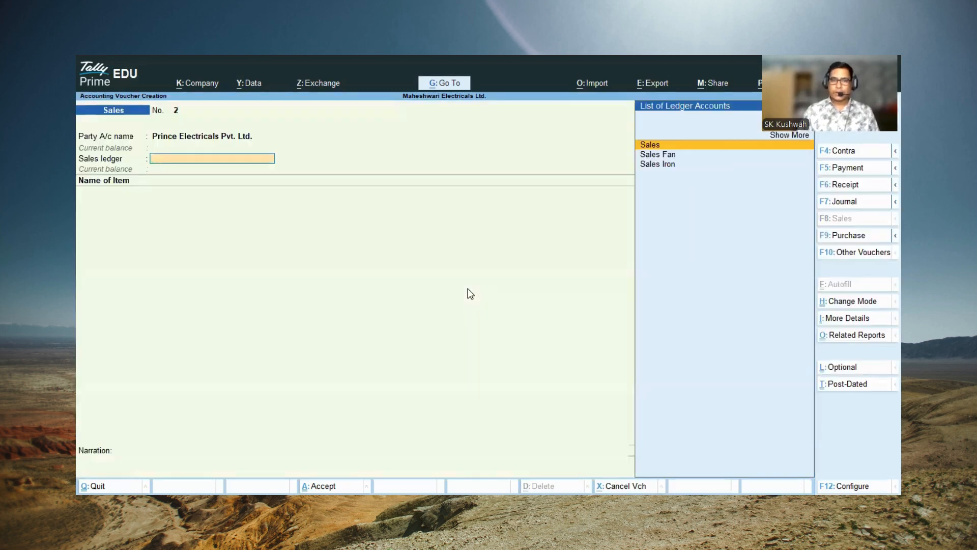
pyautogui.press('Return')
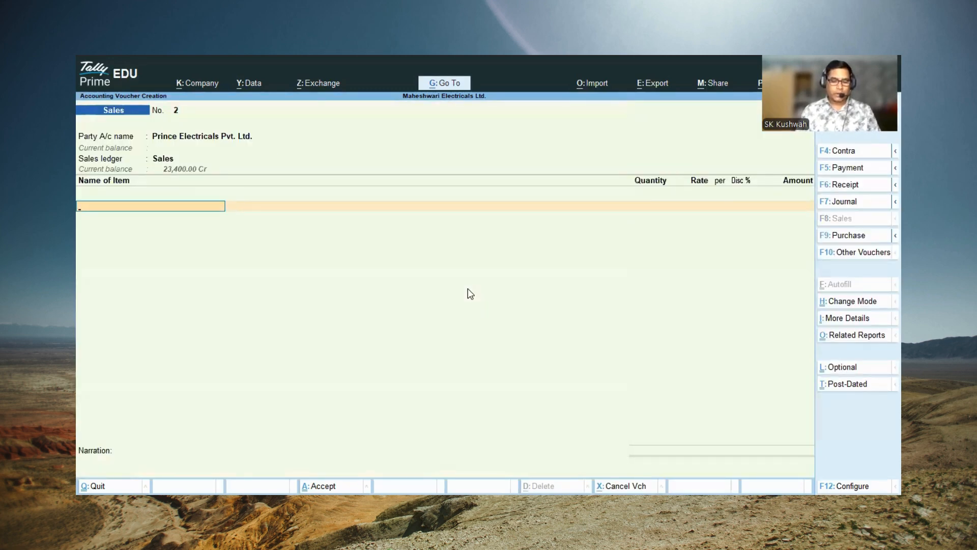
# Step: Add 50 Pcs of Fan to the sales voucher at a rate of 2,260.00 with a 5 % discount
pyautogui.press('Return')
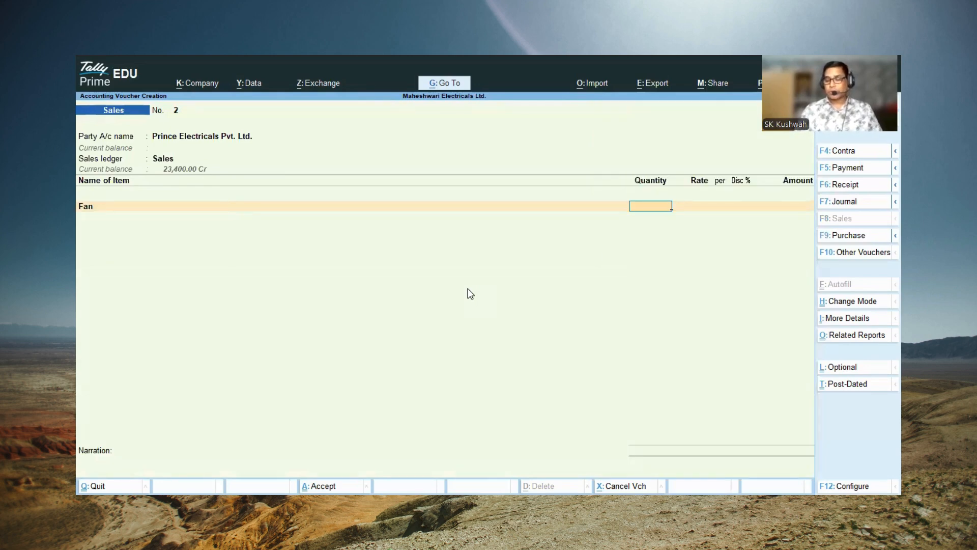
pyautogui.write('50')
pyautogui.press('Return')
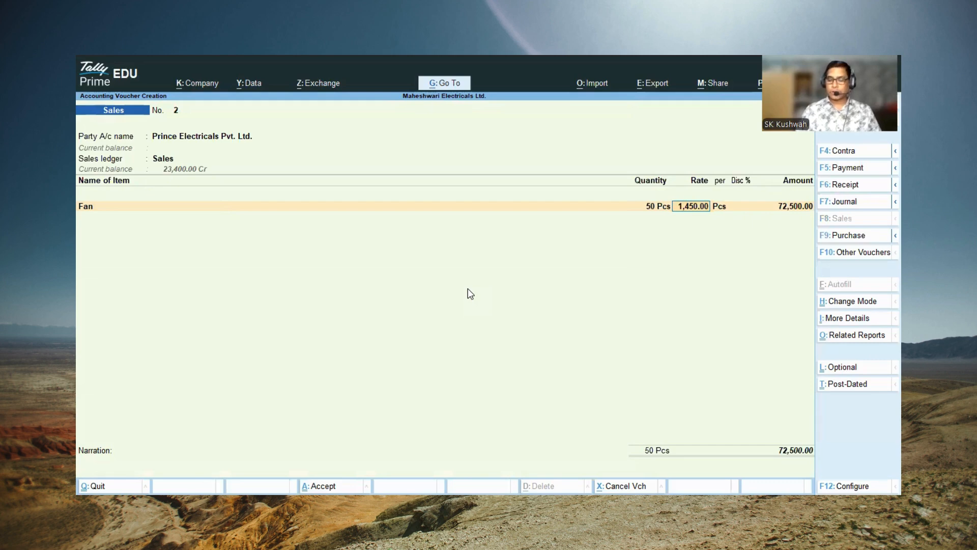
pyautogui.write('2260')
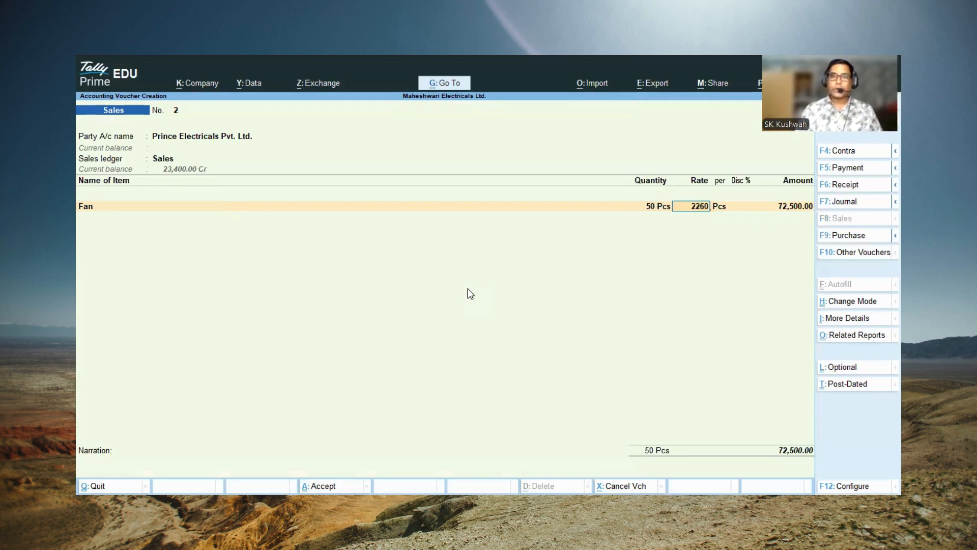
pyautogui.press('Return')
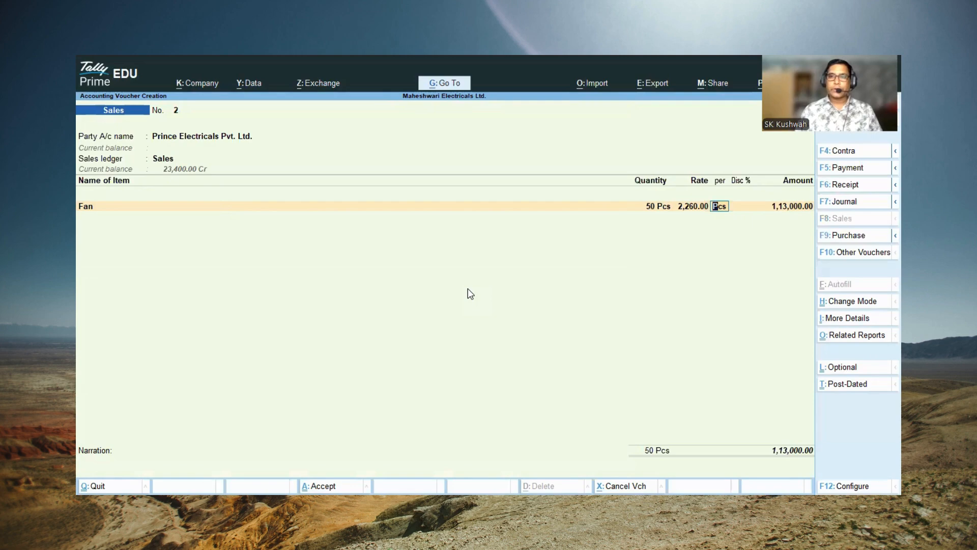
pyautogui.press('Return')
pyautogui.write('5')
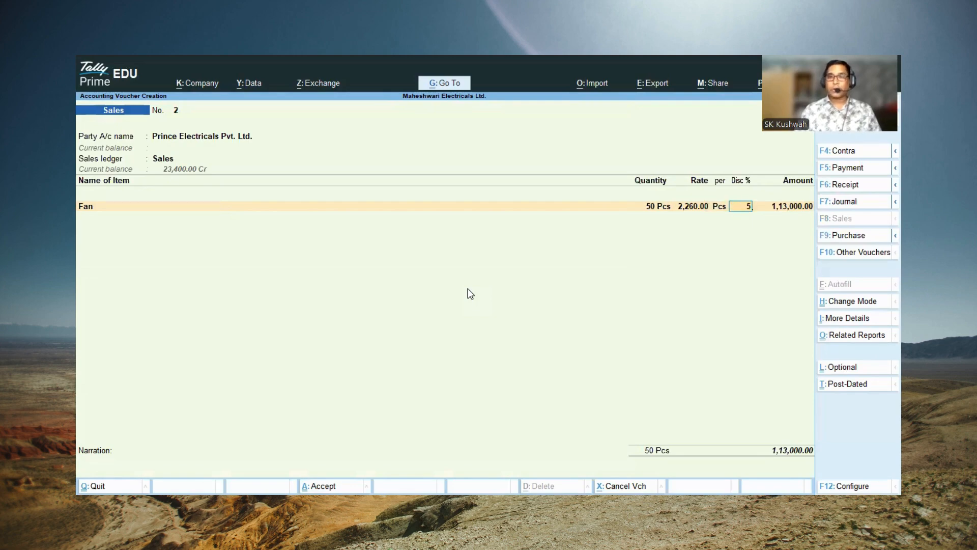
pyautogui.press('Return')
pyautogui.press('Return')
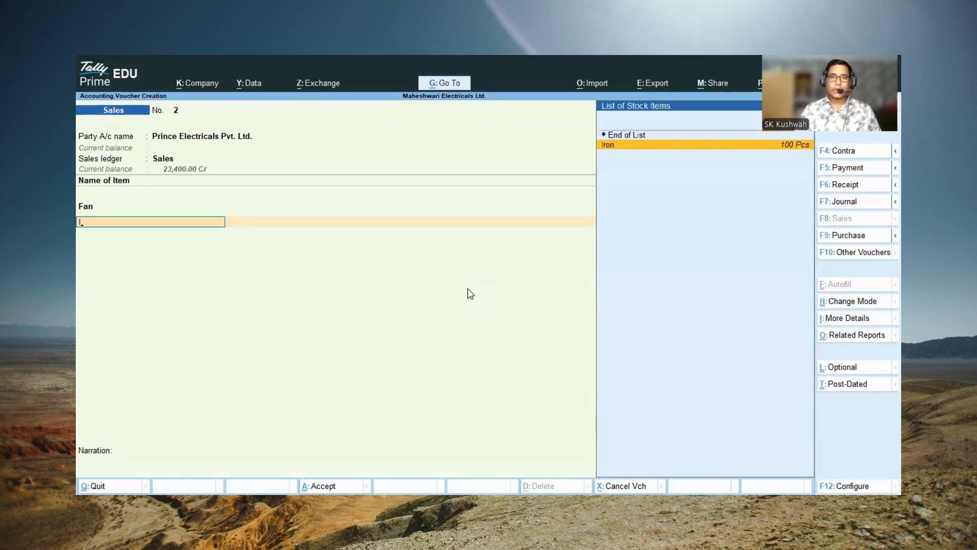
# Step: Add 50 Pcs of Iron to the sales voucher at a rate of 1,650.00 with a 10 % discount
pyautogui.press('Return')
pyautogui.write('50')
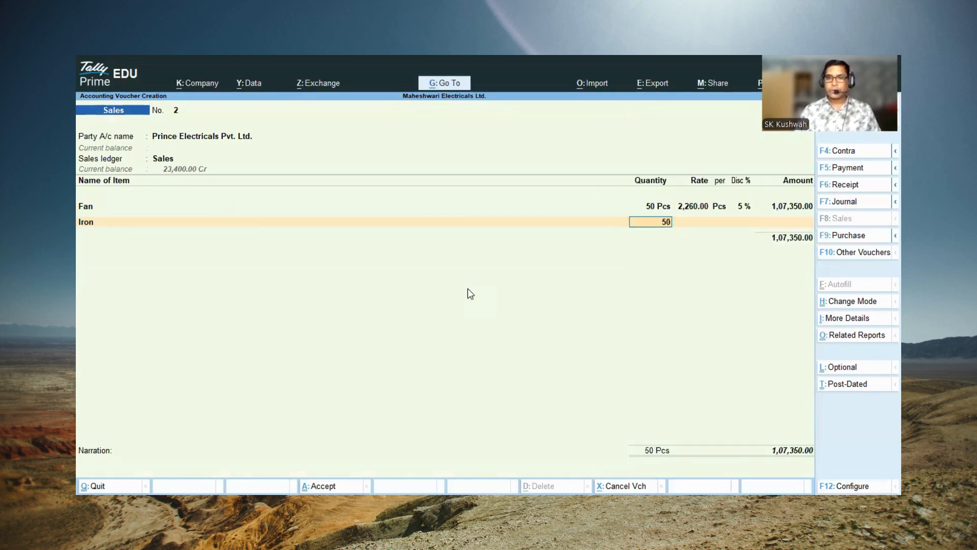
pyautogui.press('Return')
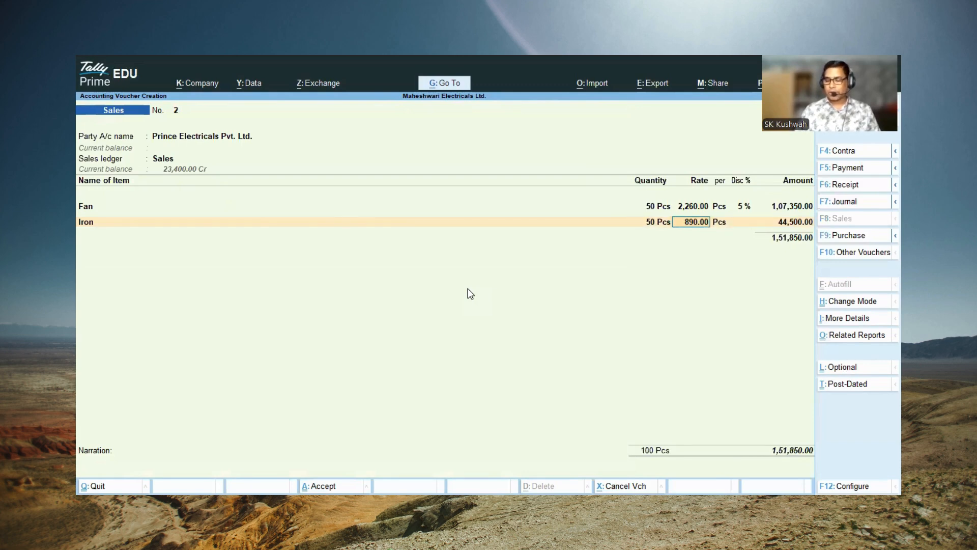
pyautogui.write('1,650')
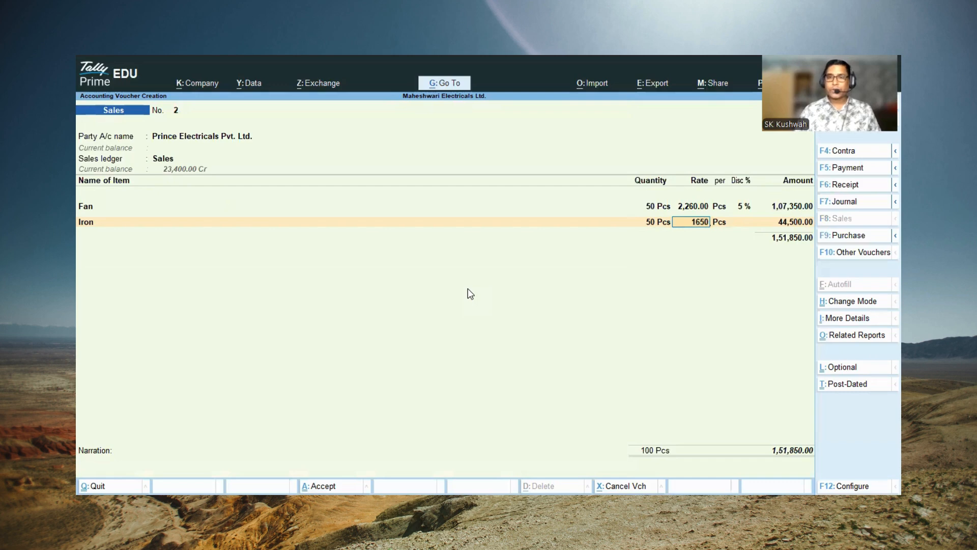
pyautogui.press('Return')
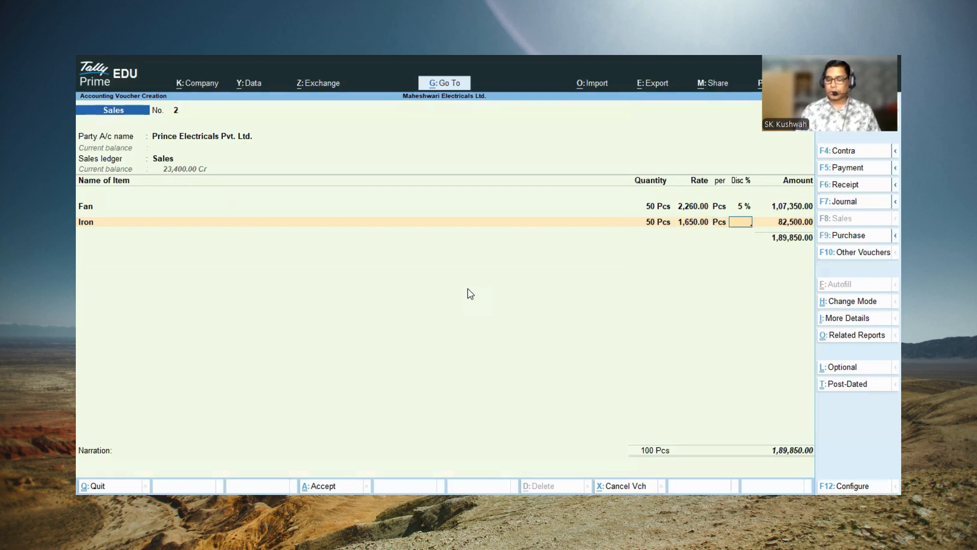
pyautogui.write('10')
pyautogui.press('Return')
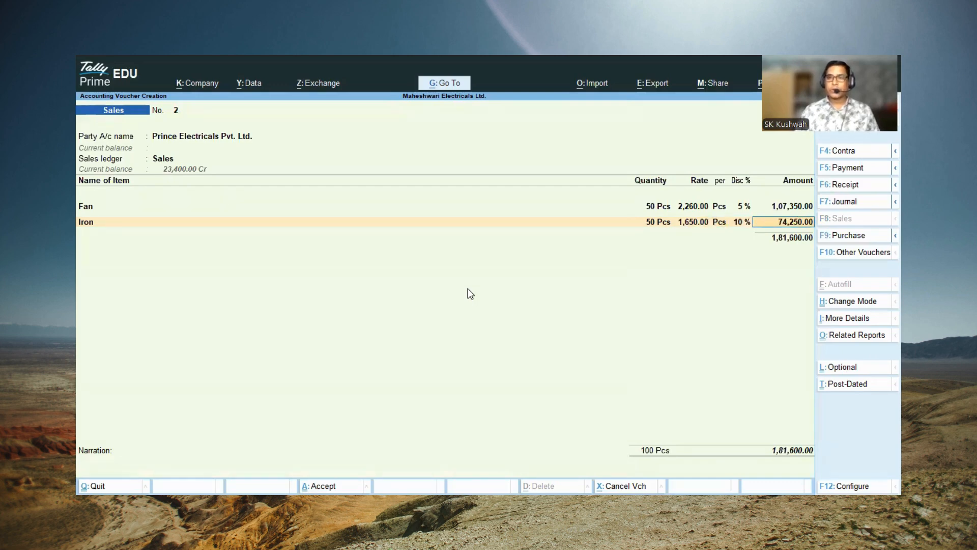
pyautogui.press('Return')
pyautogui.press('Return')
pyautogui.press('Return')
pyautogui.press('Return')
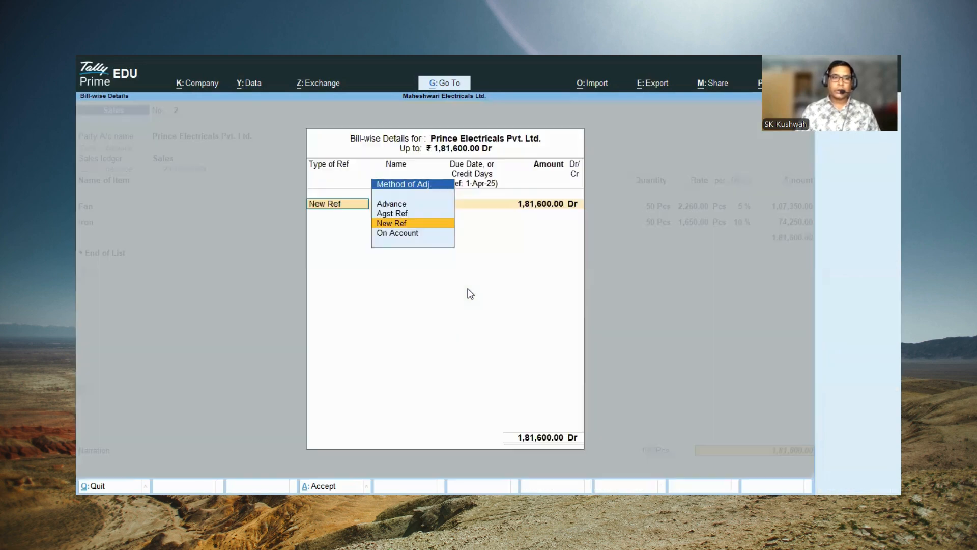
# Step: End the item list and allocate the sale's full 1,81,600.00 Dr to Prince Electricals Pvt. Ltd. as New Ref 2
pyautogui.press('Return')
pyautogui.press('Return')
pyautogui.press('Return')
pyautogui.press('Return')
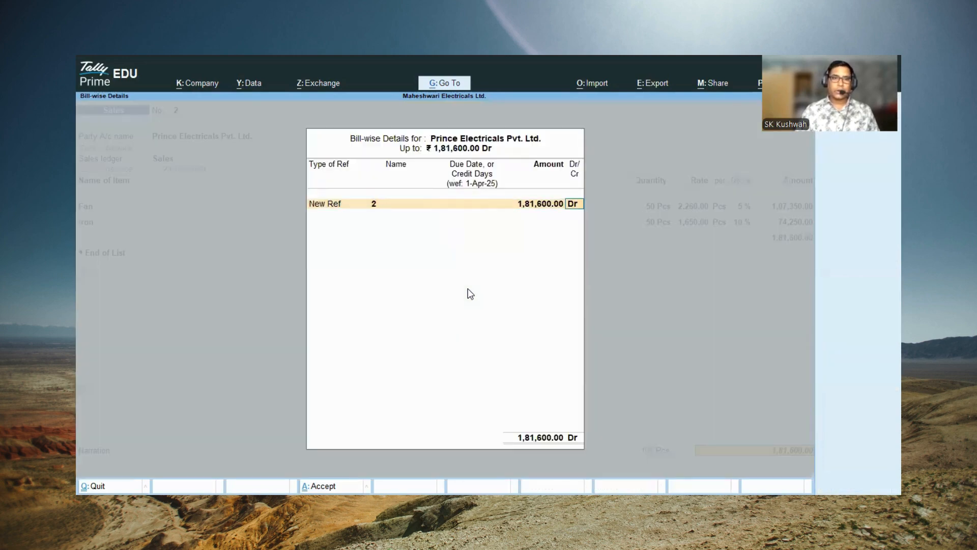
pyautogui.press('Return')
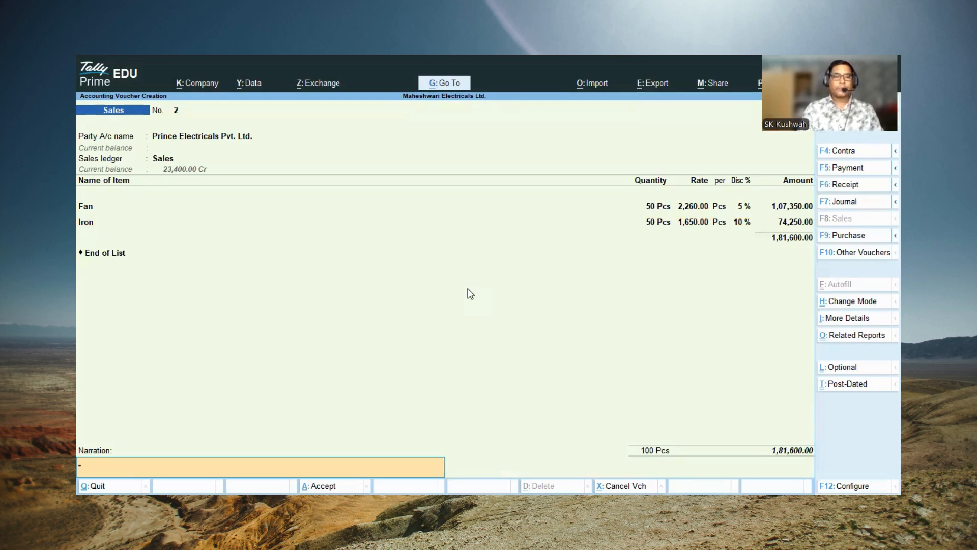
# Step: Enter the narration "Being Sales by cash" and save the sales voucher
pyautogui.write('Bei')
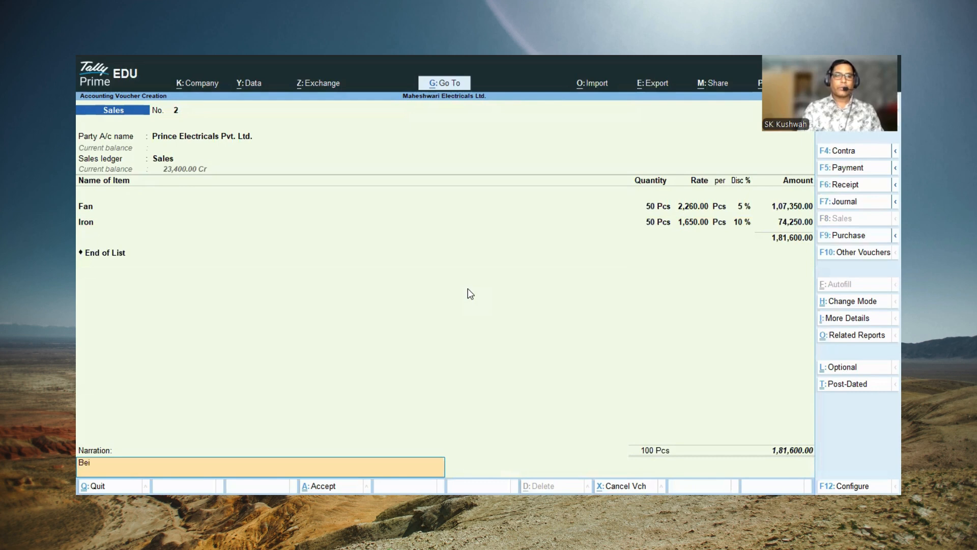
pyautogui.write('ng Sales by cash')
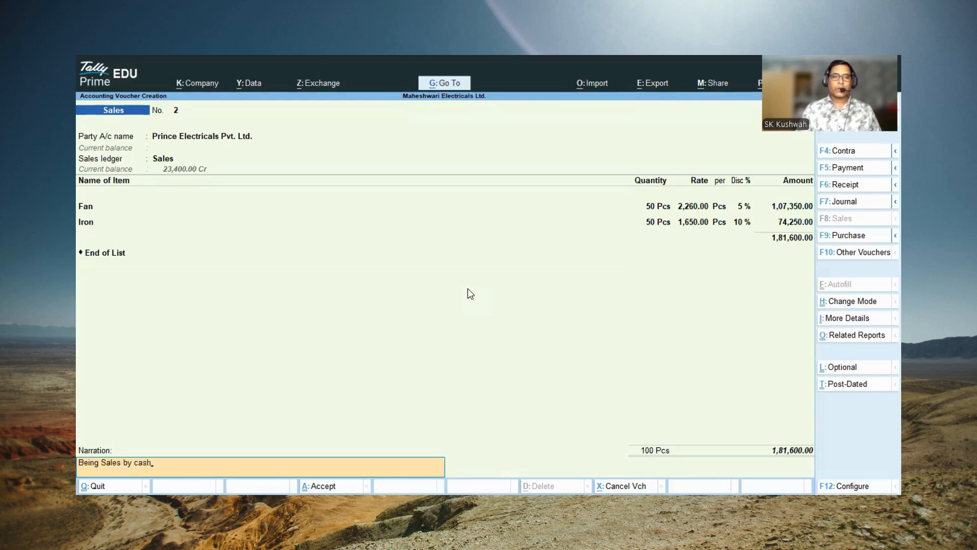
pyautogui.press('Return')
pyautogui.press('y')
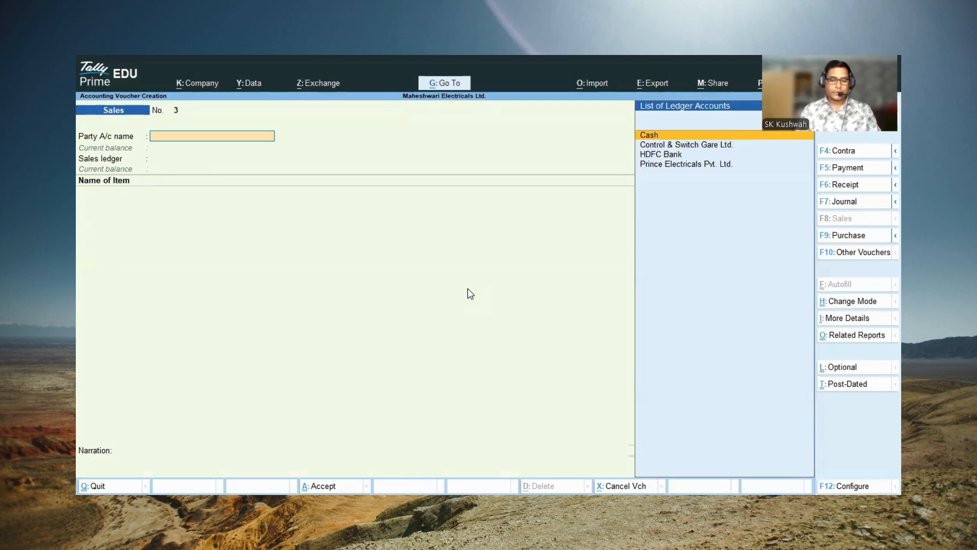
# Step: Start a receipt voucher and credit Prince Electricals Pvt. Ltd. with 1,81,600.00
pyautogui.press('F6')
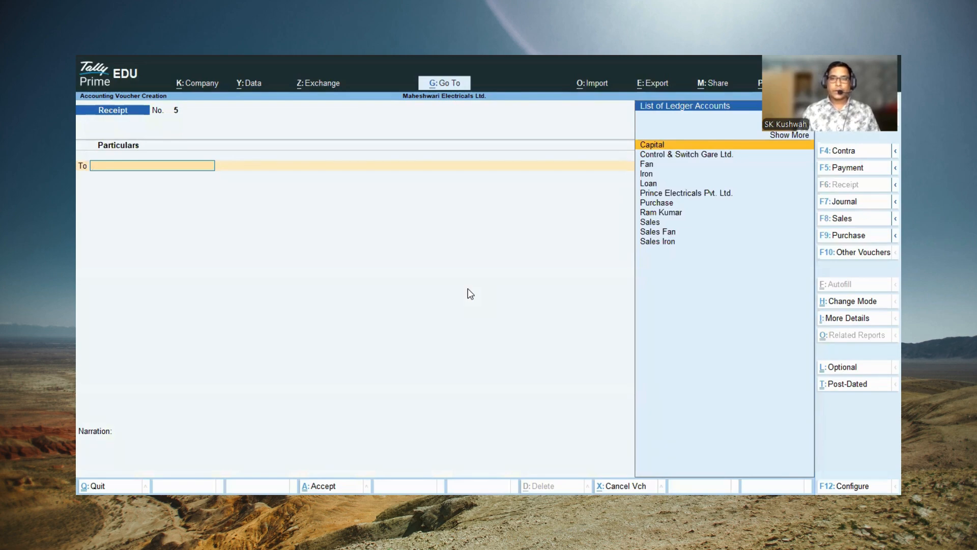
pyautogui.press('Down')
pyautogui.press('Down')
pyautogui.press('Down')
pyautogui.press('Down')
pyautogui.press('Down')
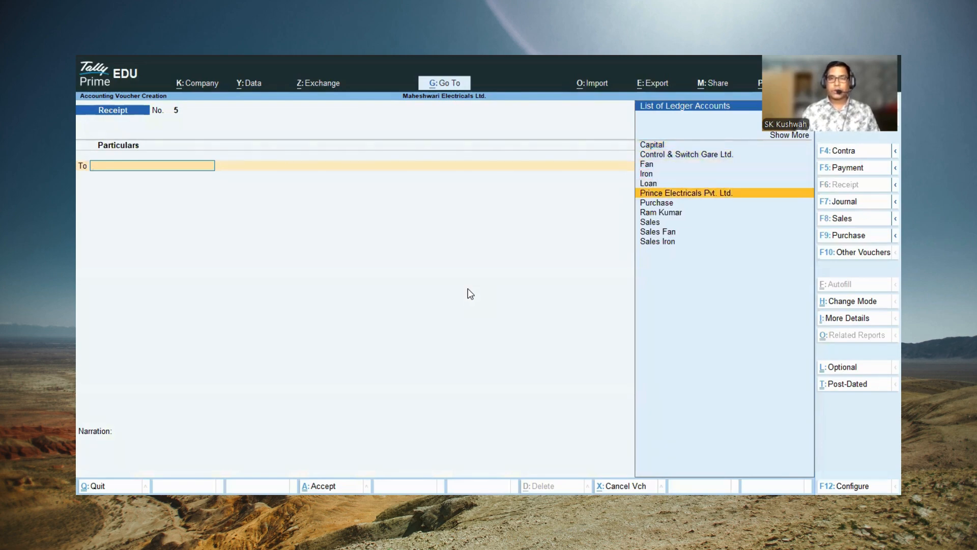
pyautogui.press('Return')
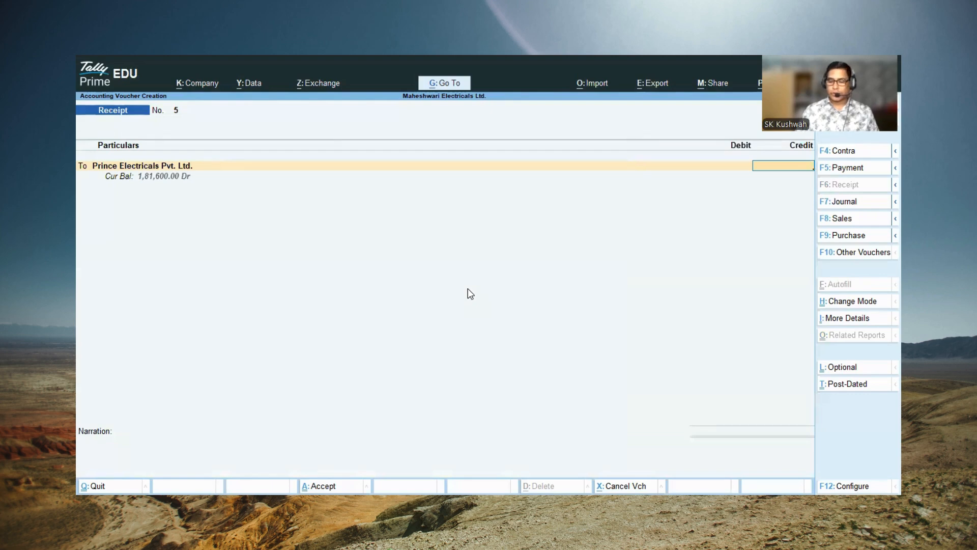
pyautogui.write('1,8')
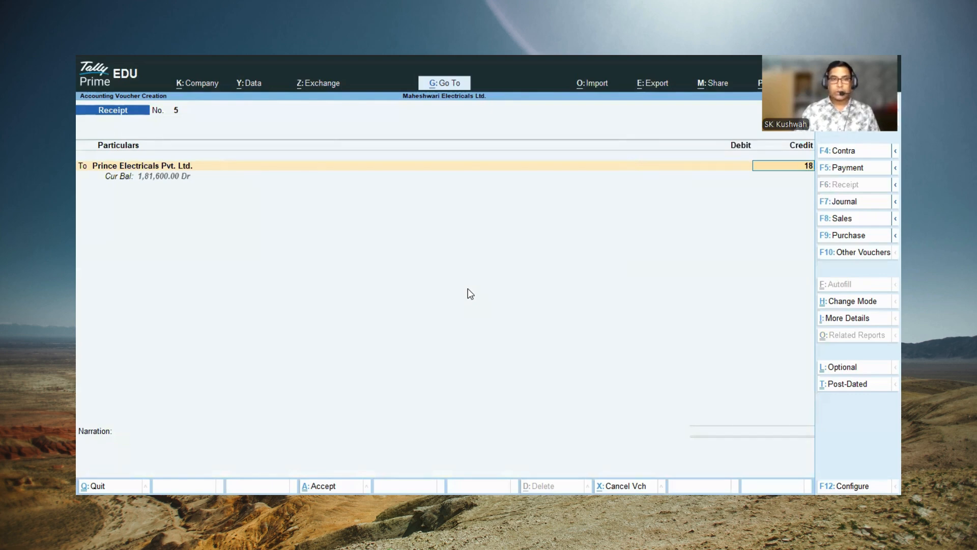
pyautogui.write('1,')
pyautogui.write('600')
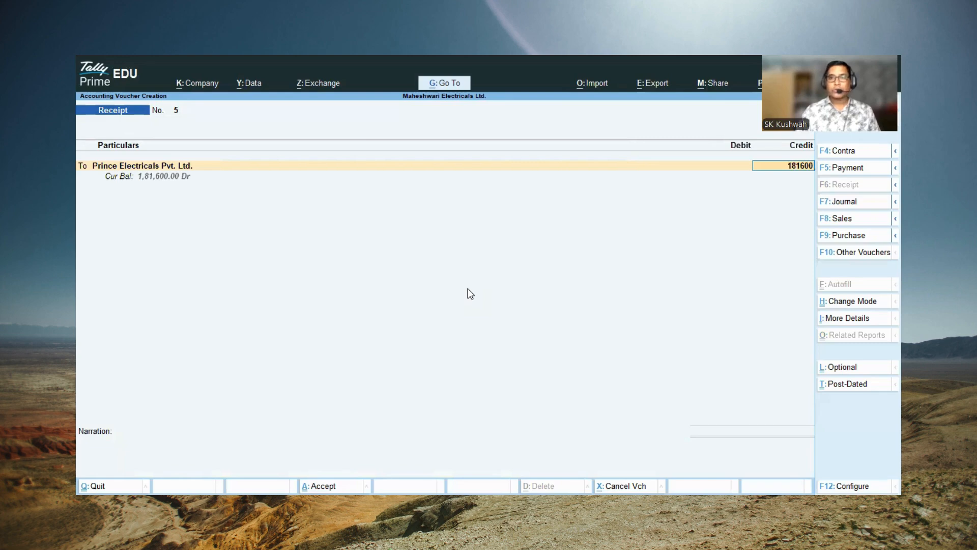
pyautogui.press('Return')
# Step: Allocate the receipt as Agst Ref to the customer's pending bill 2 and debit Cash with 1,81,600.00
pyautogui.press('Return')
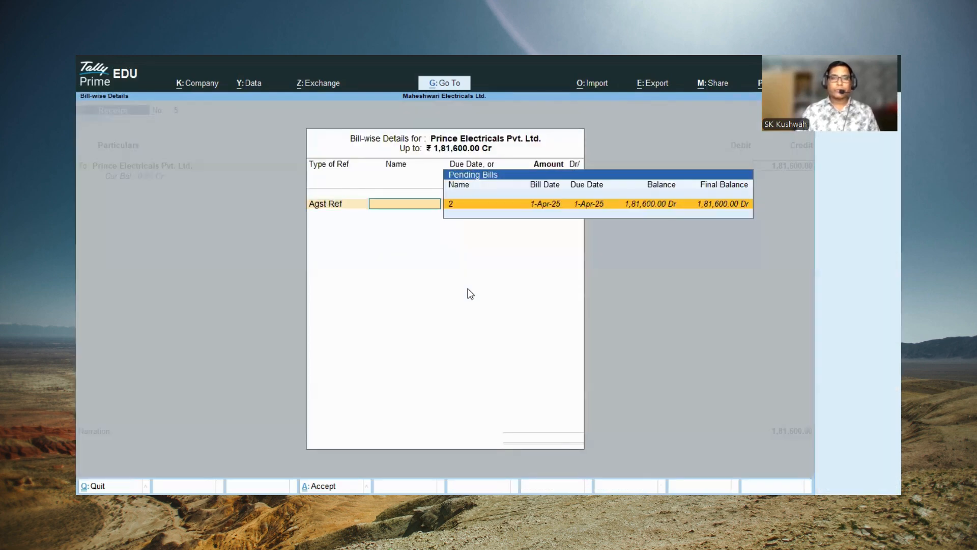
pyautogui.press('Return')
pyautogui.press('Return')
pyautogui.press('Return')
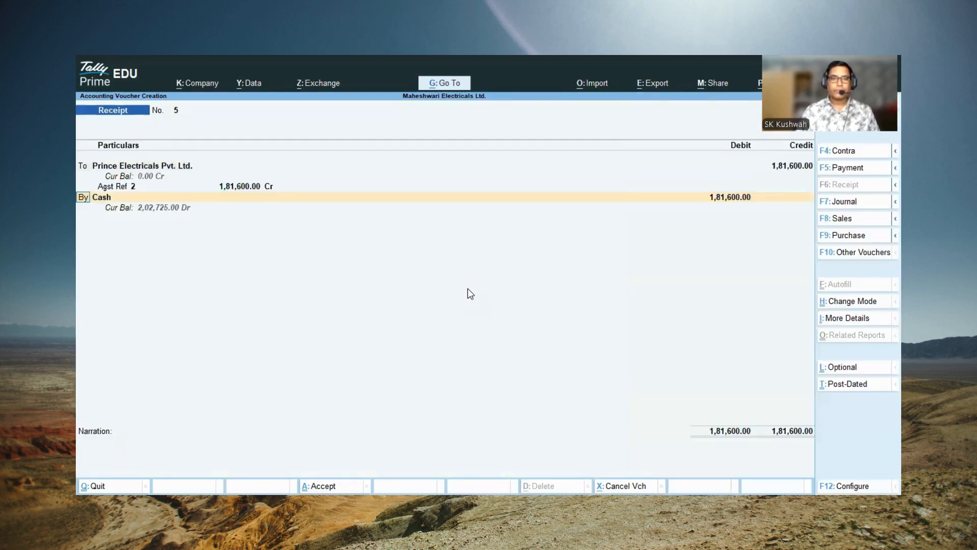
pyautogui.press('Return')
pyautogui.press('Return')
pyautogui.press('Return')
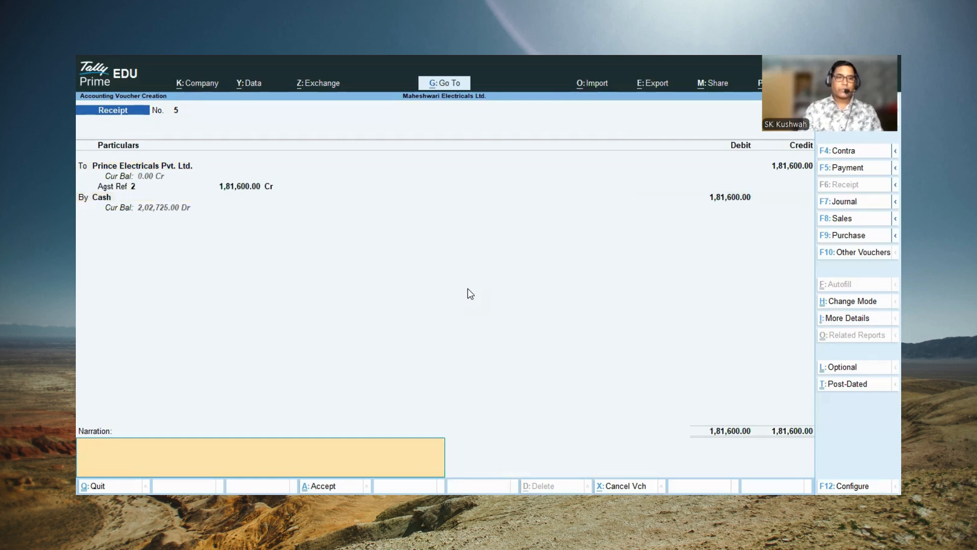
# Step: Enter the narration "Cash Received" and save the receipt voucher
pyautogui.write('Cash Re')
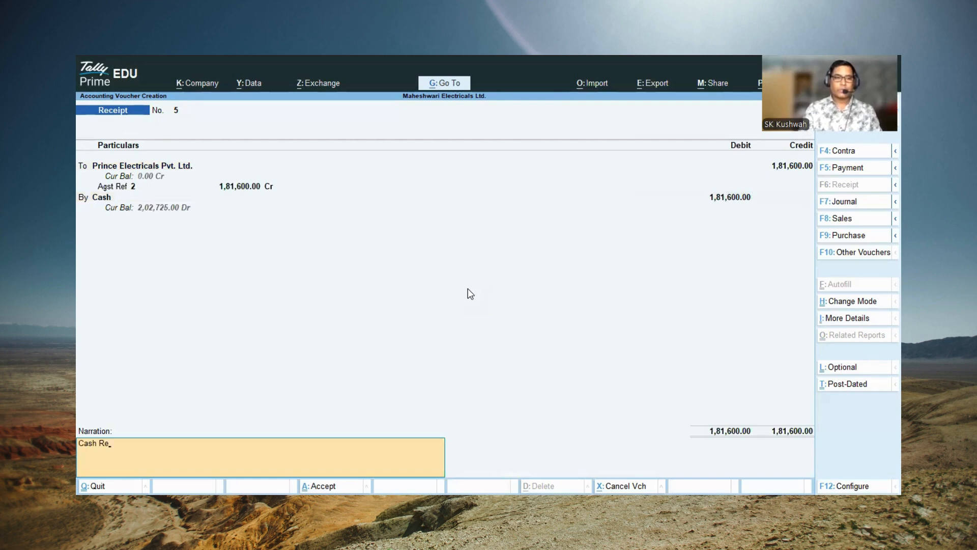
pyautogui.write('ceived')
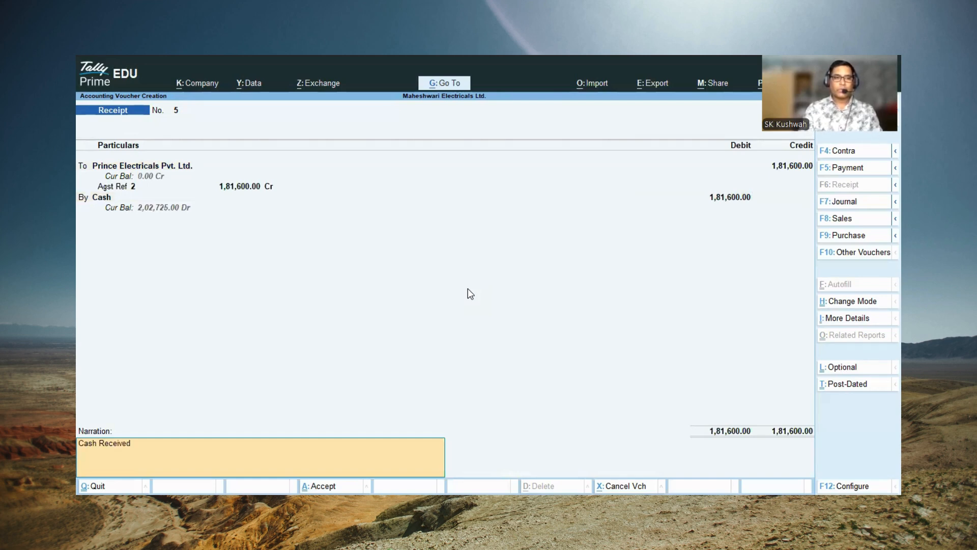
pyautogui.press('Return')
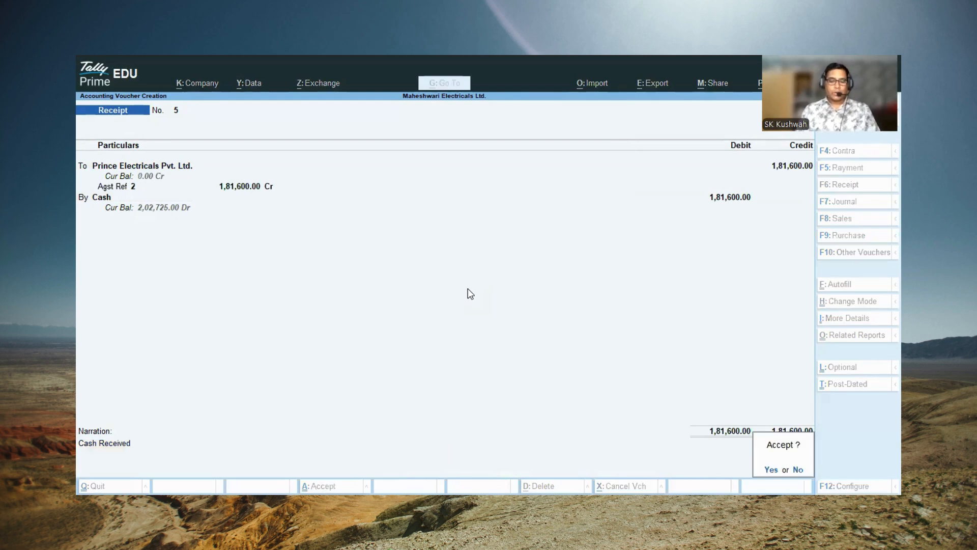
pyautogui.press('y')
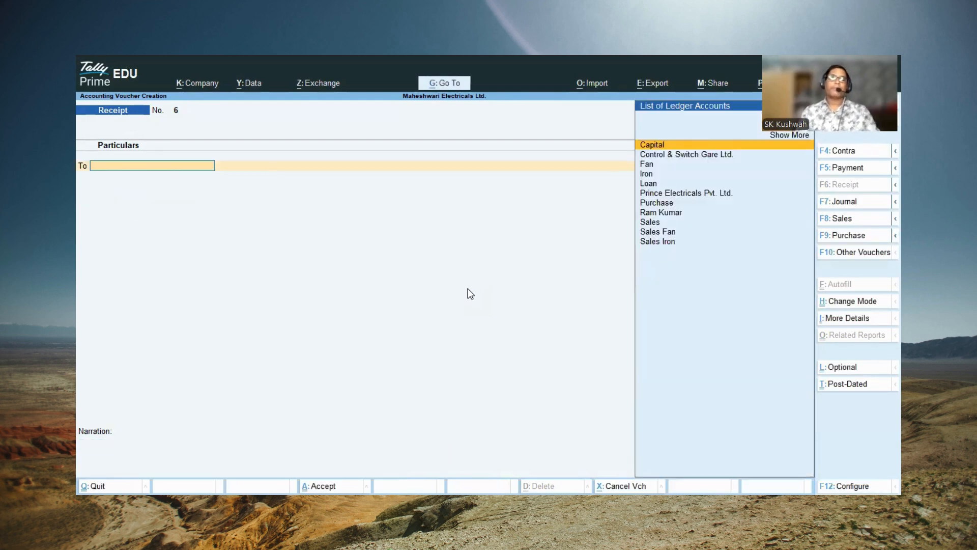
# Step: Leave voucher entry and view the closing stock of the Electricals group in the Stock Summary
pyautogui.press('Escape')
pyautogui.press('Escape')
pyautogui.press('Escape')
pyautogui.press('Escape')
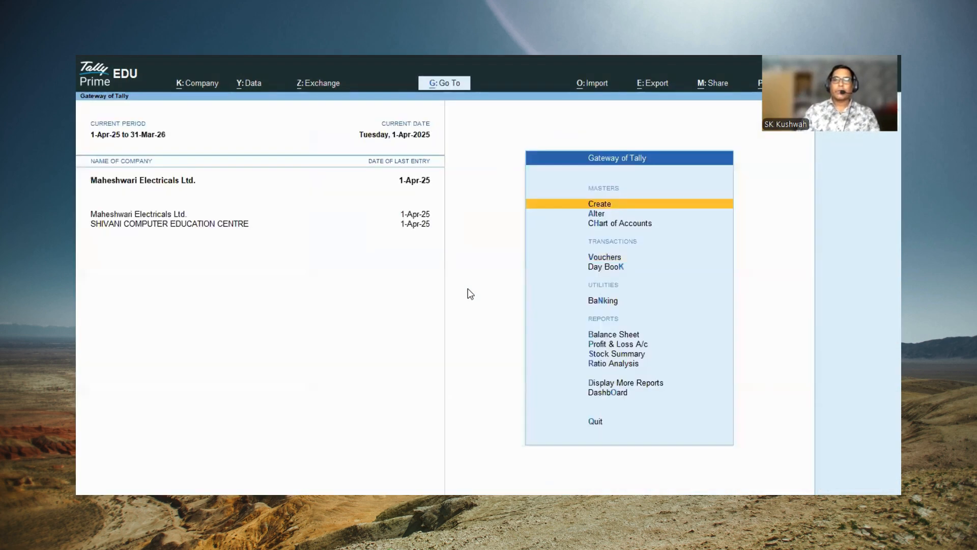
pyautogui.press('Escape')
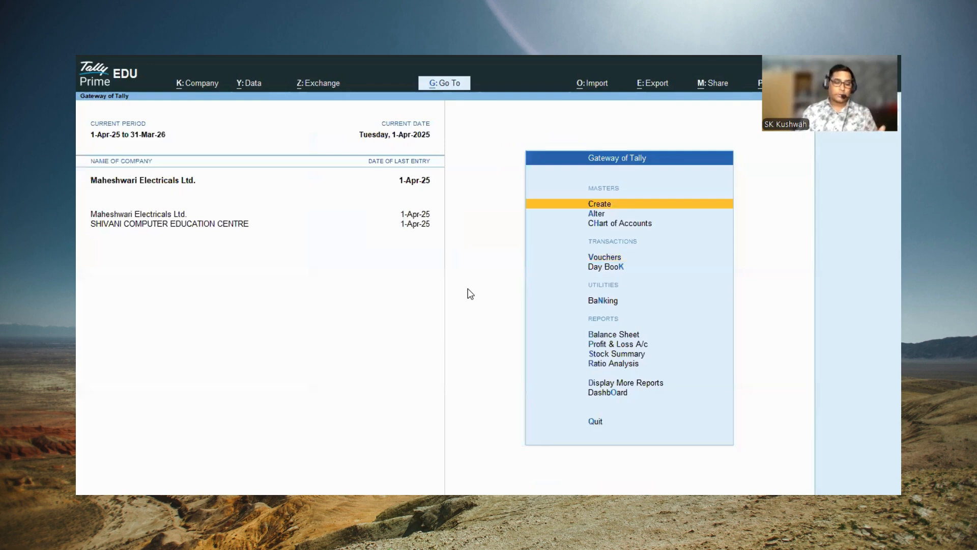
pyautogui.press('s')
pyautogui.press('Return')
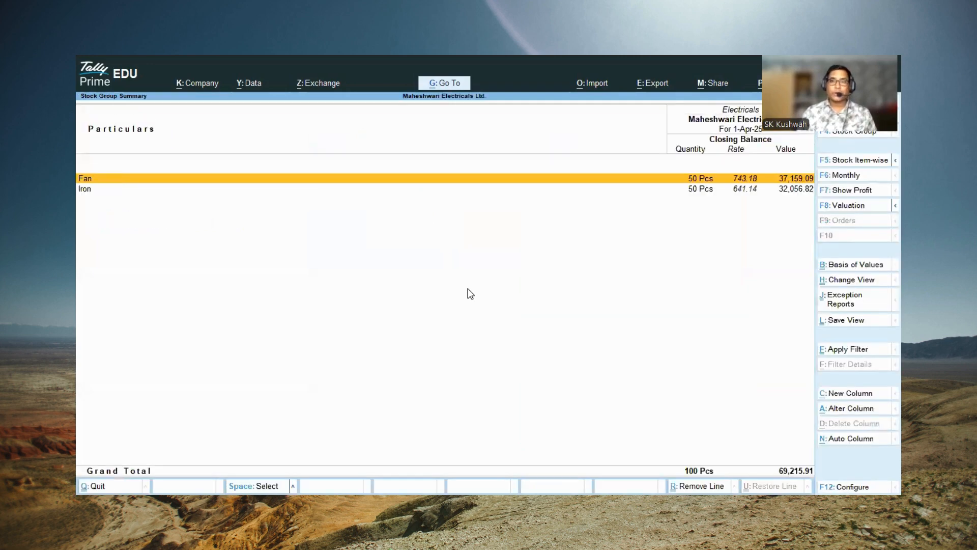
# Step: Close the stock report and open the company's Balance Sheet
pyautogui.press('Escape')
pyautogui.press('Escape')
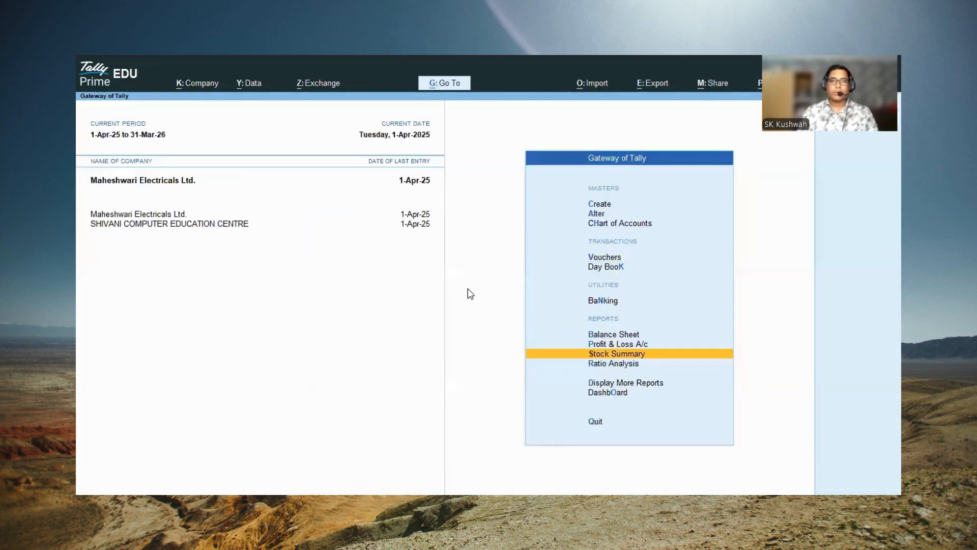
pyautogui.press('b')
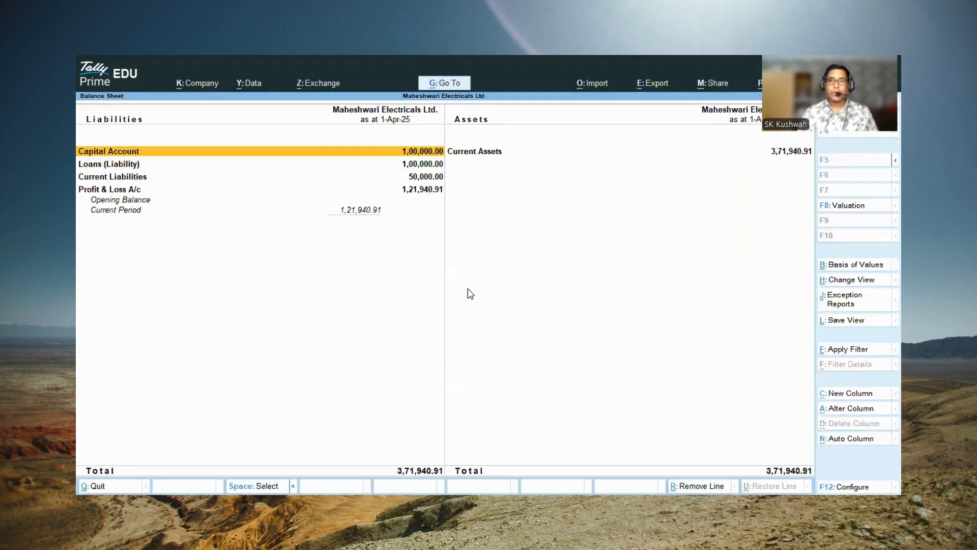